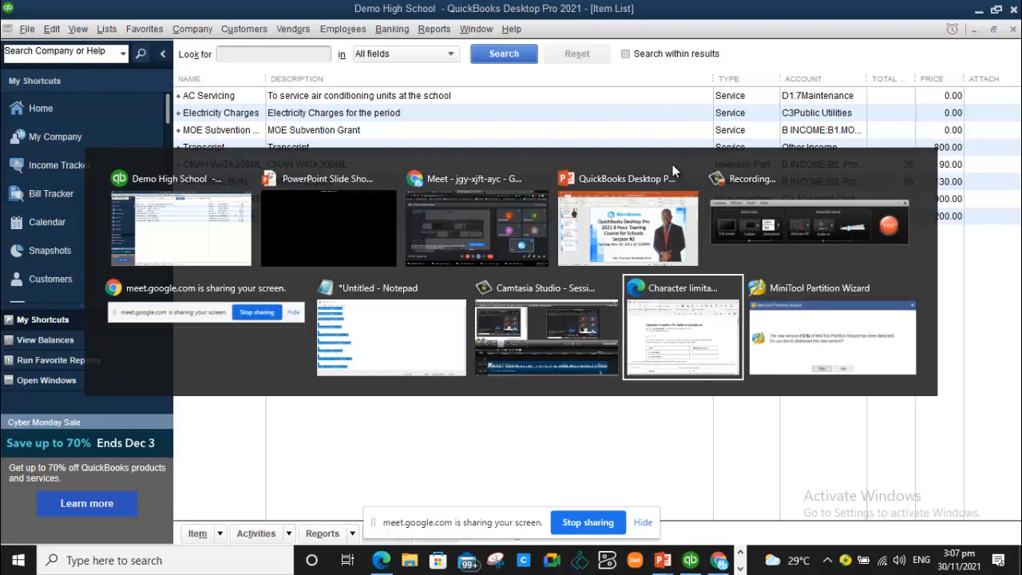
# Step the overview slide back to its first topic, then switch to the Demo High School QuickBooks file.
pyautogui.press('Left')
pyautogui.press('Left')
pyautogui.press('Left')
pyautogui.press('Left')
pyautogui.press('Left')
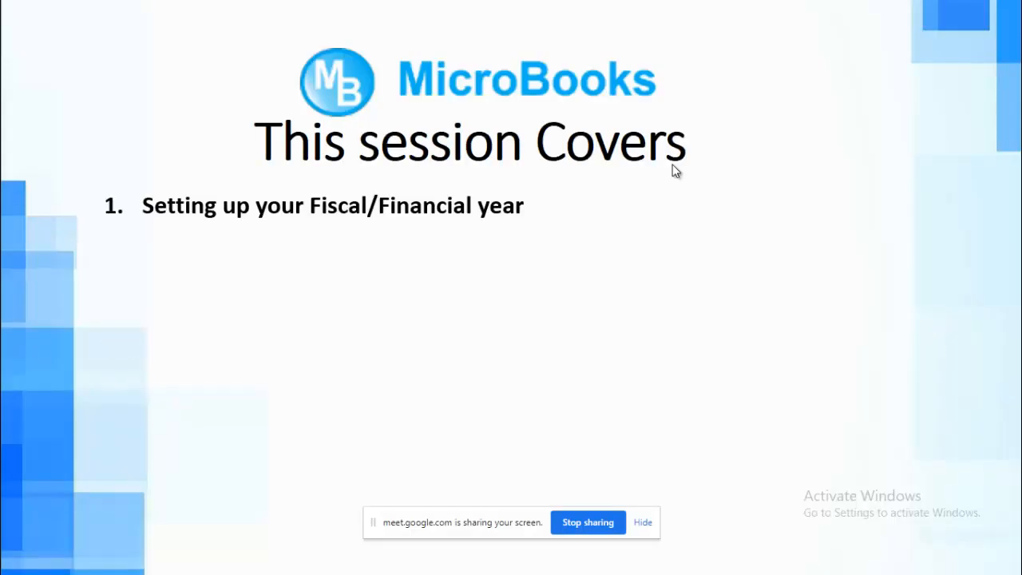
pyautogui.hotkey('alt', 'Tab')
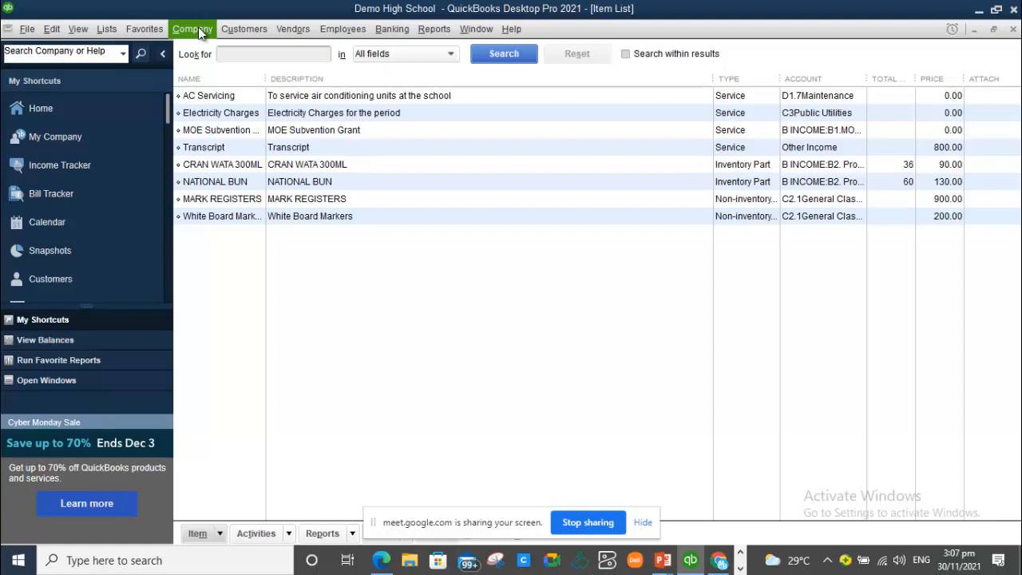
# Launch Windows Magnifier from search and bring its window up from the taskbar.
pyautogui.click(123, 559)
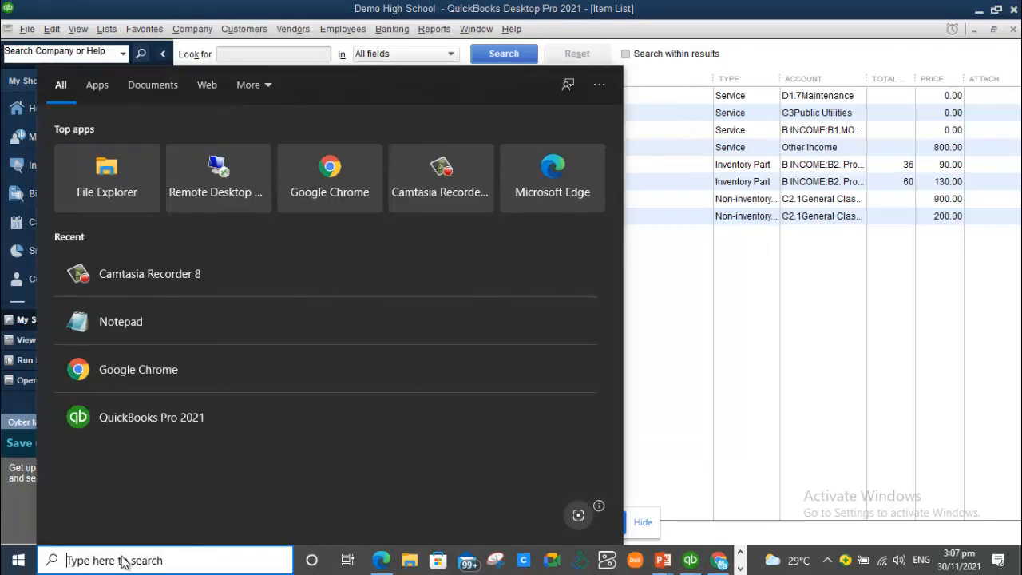
pyautogui.write('ma')
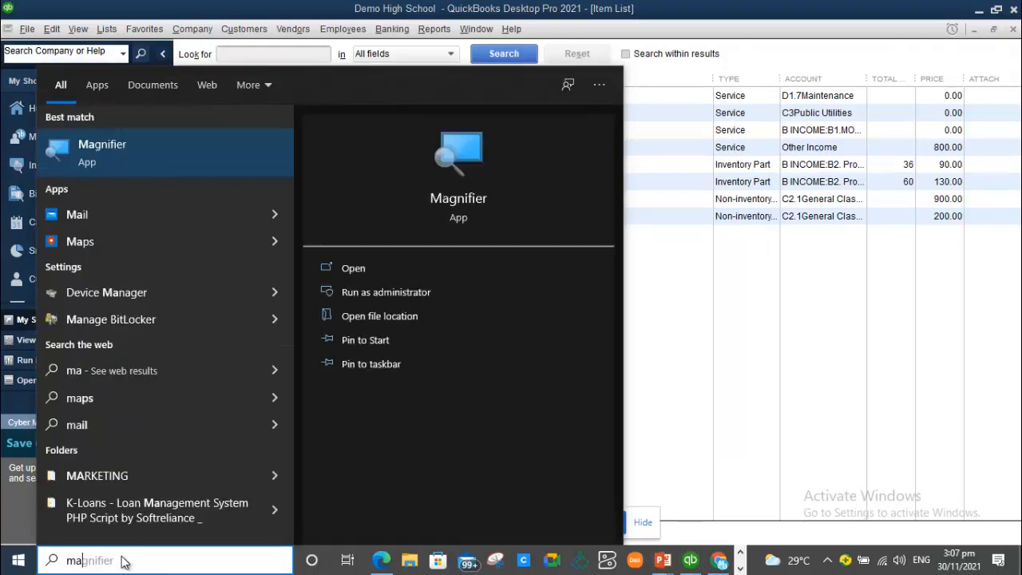
pyautogui.click(188, 168)
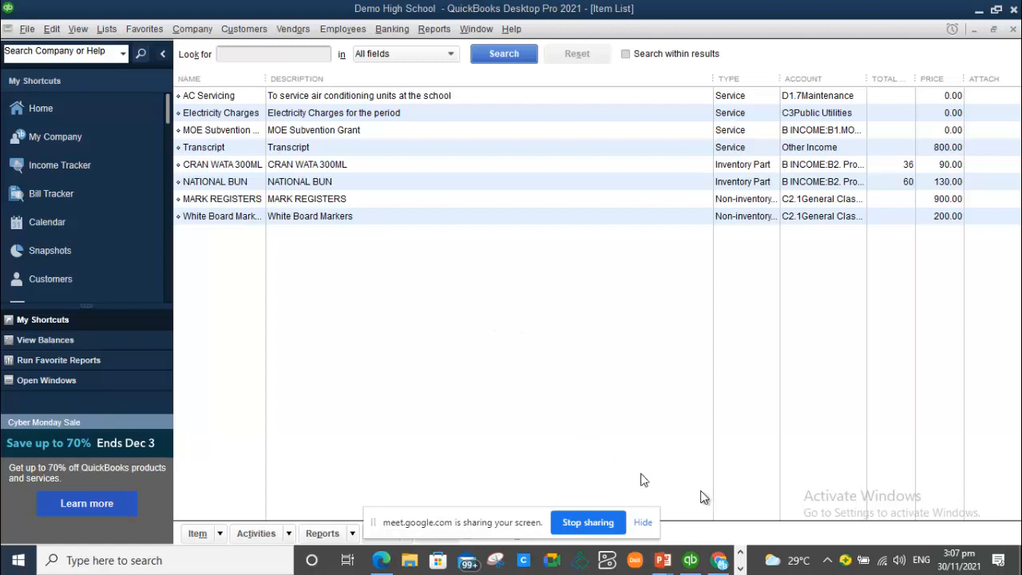
pyautogui.click(739, 567)
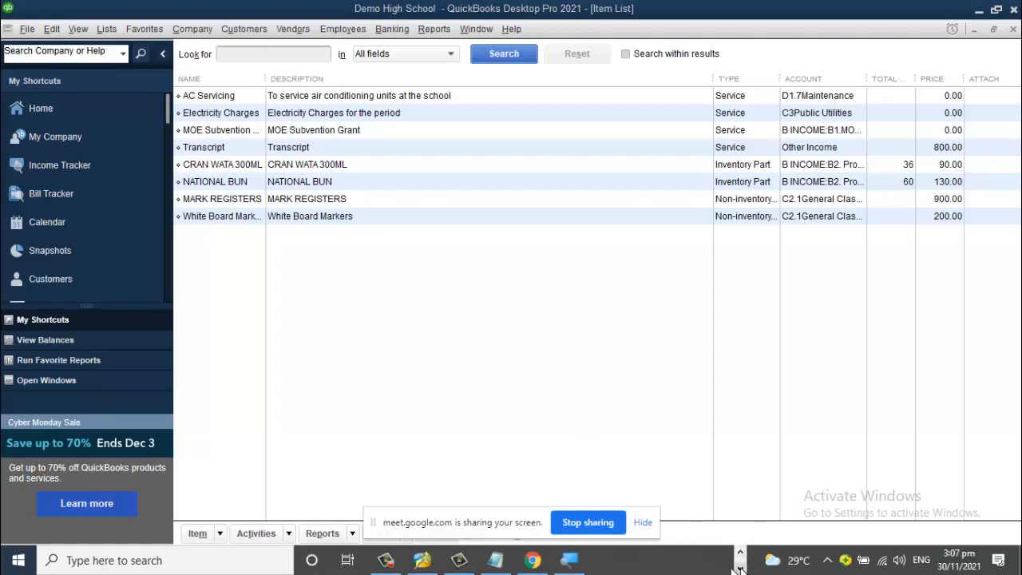
pyautogui.click(569, 560)
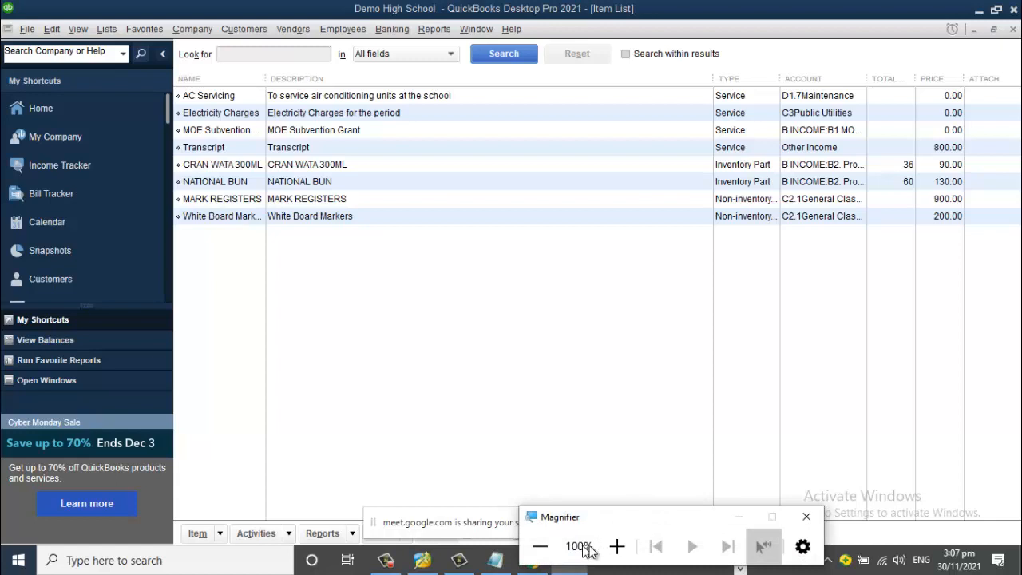
# Zoom the whole screen to 200%, then open and close Magnifier's reading settings.
pyautogui.click(616, 548)
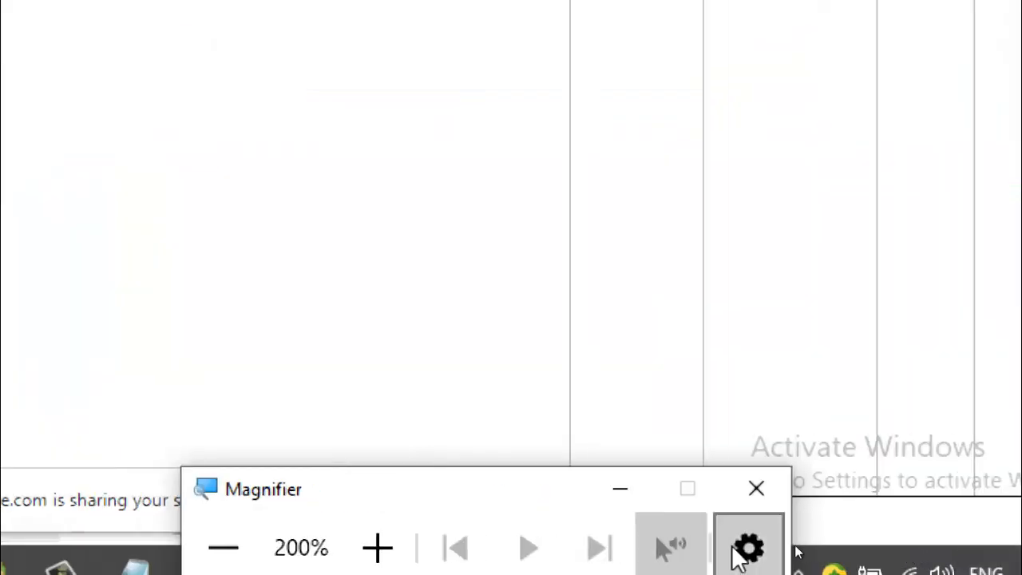
pyautogui.click(741, 549)
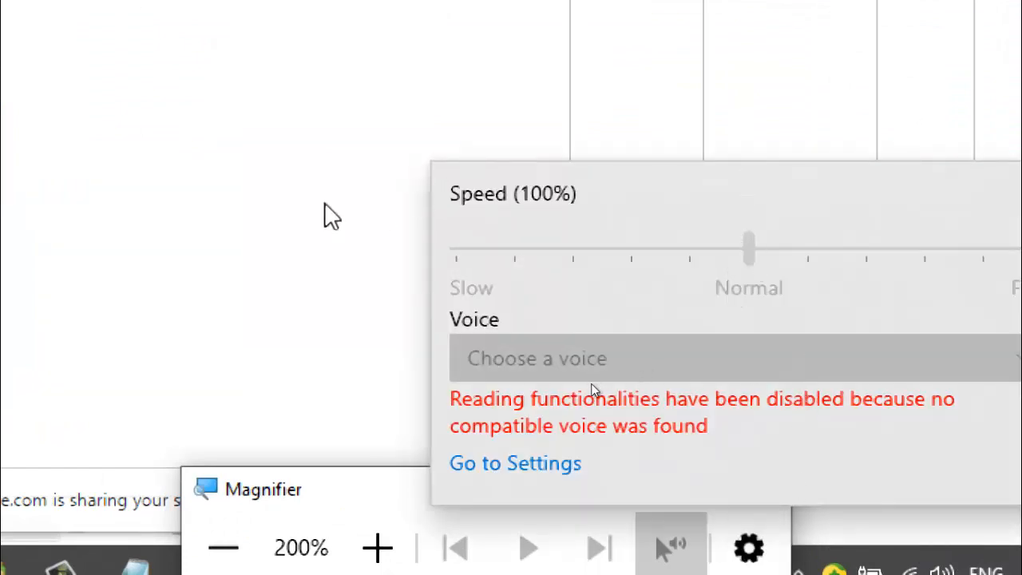
pyautogui.click(268, 270)
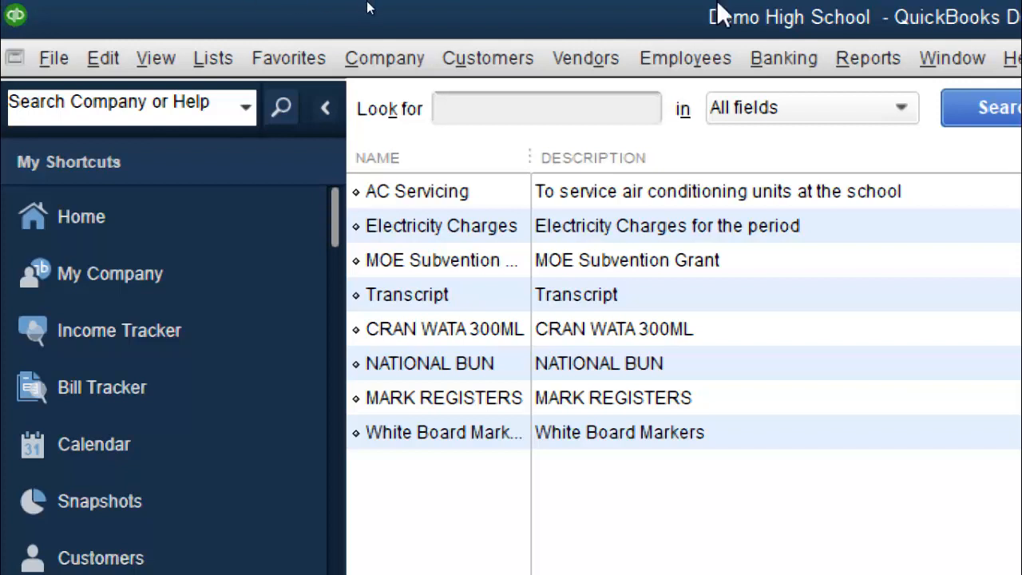
# Open the My Company page showing Demo High School's legal name and address.
pyautogui.click(387, 46)
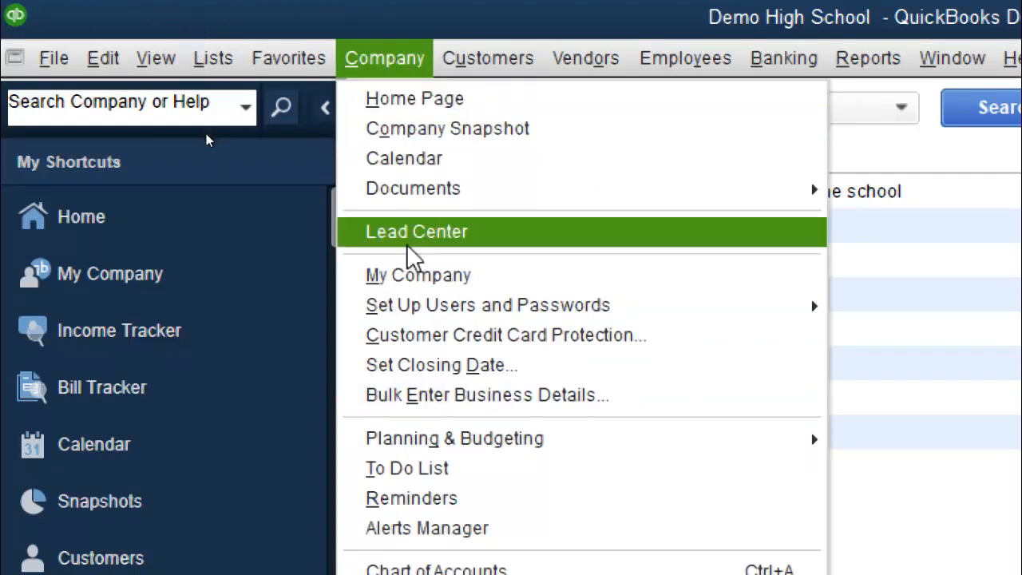
pyautogui.click(416, 281)
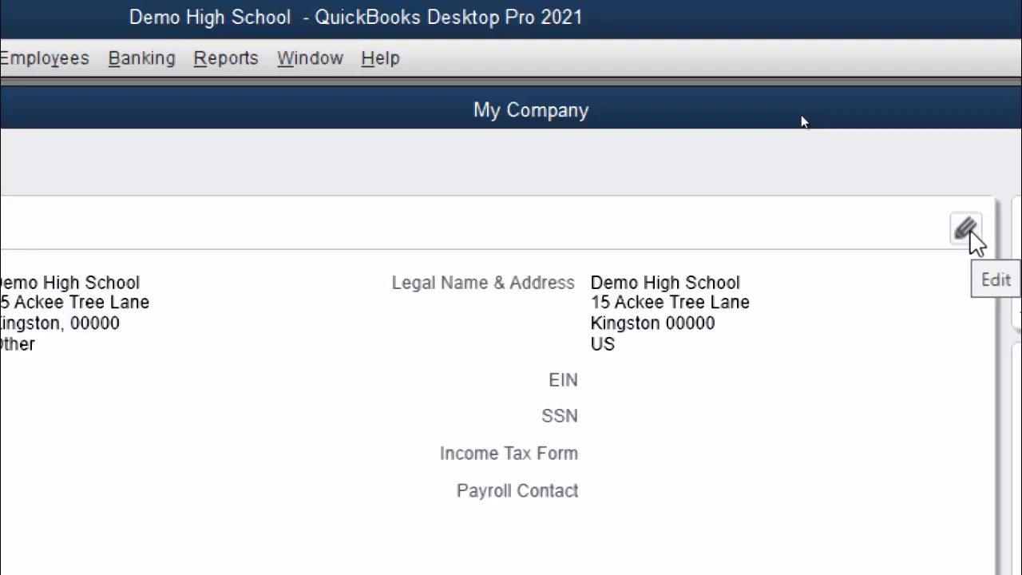
# Edit the company information and view Report Information, with fiscal and tax years starting January.
pyautogui.click(968, 230)
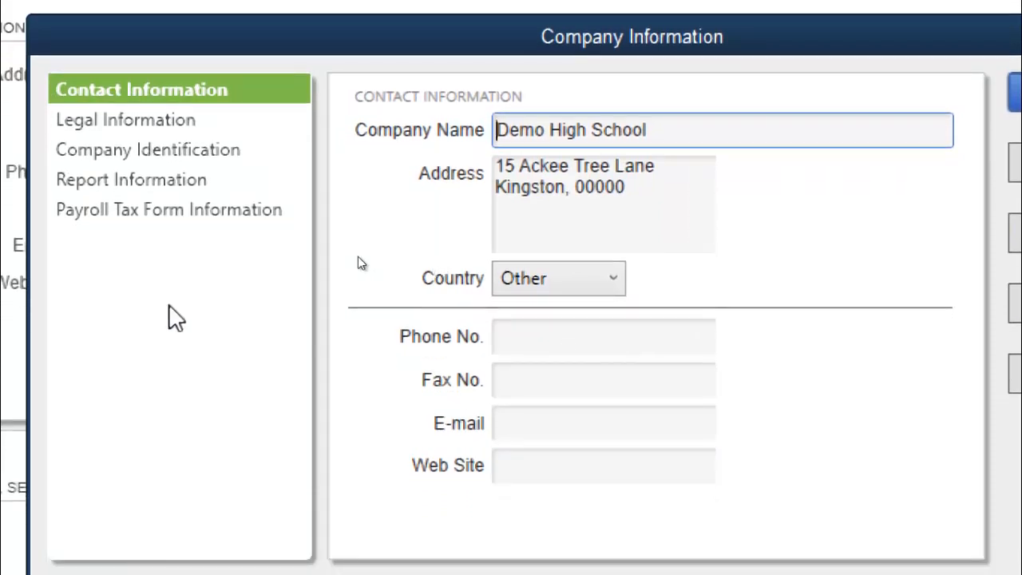
pyautogui.click(154, 191)
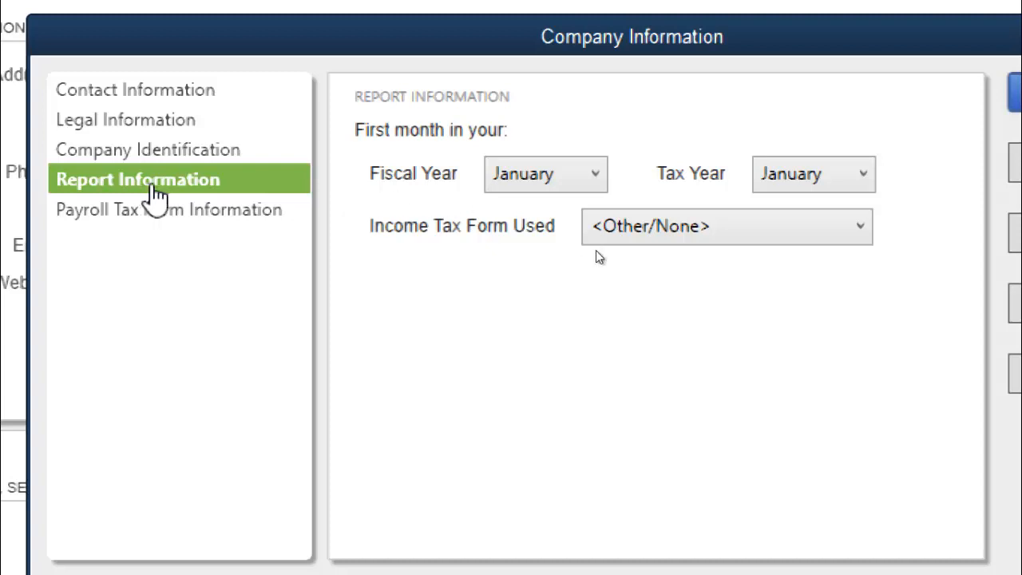
# Make September the fiscal year's first month and save the company information.
pyautogui.click(569, 194)
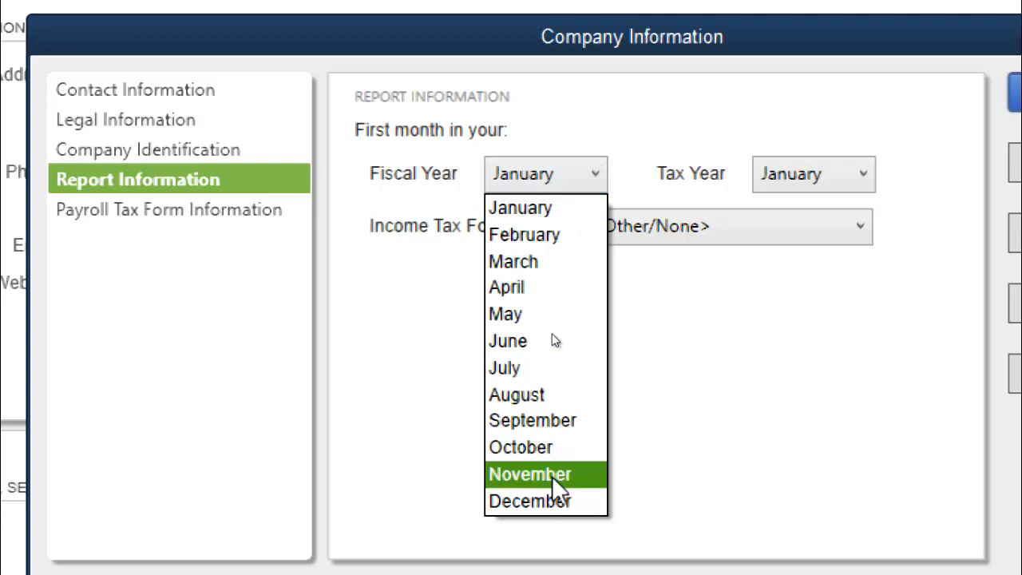
pyautogui.press('Escape')
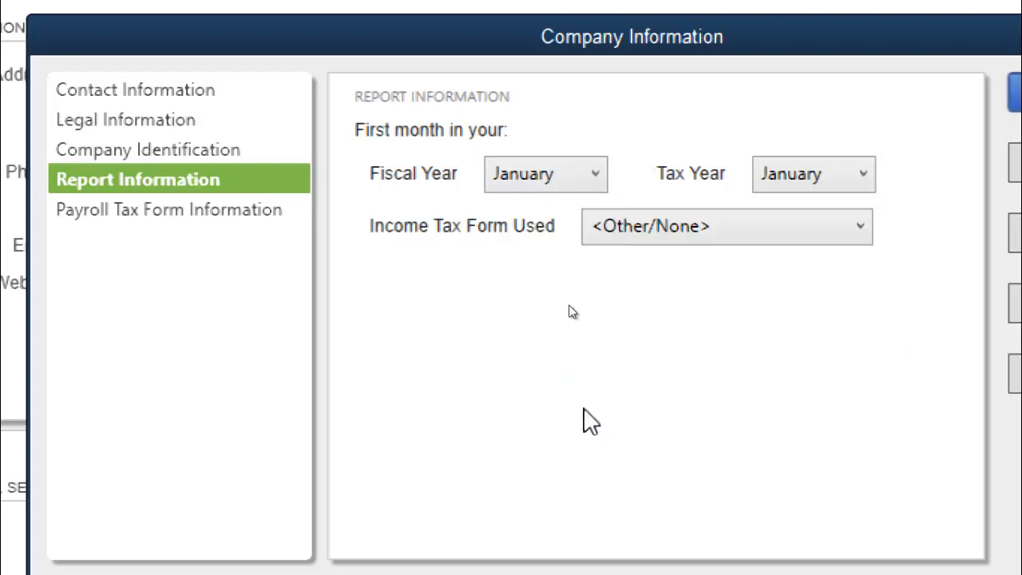
pyautogui.click(590, 178)
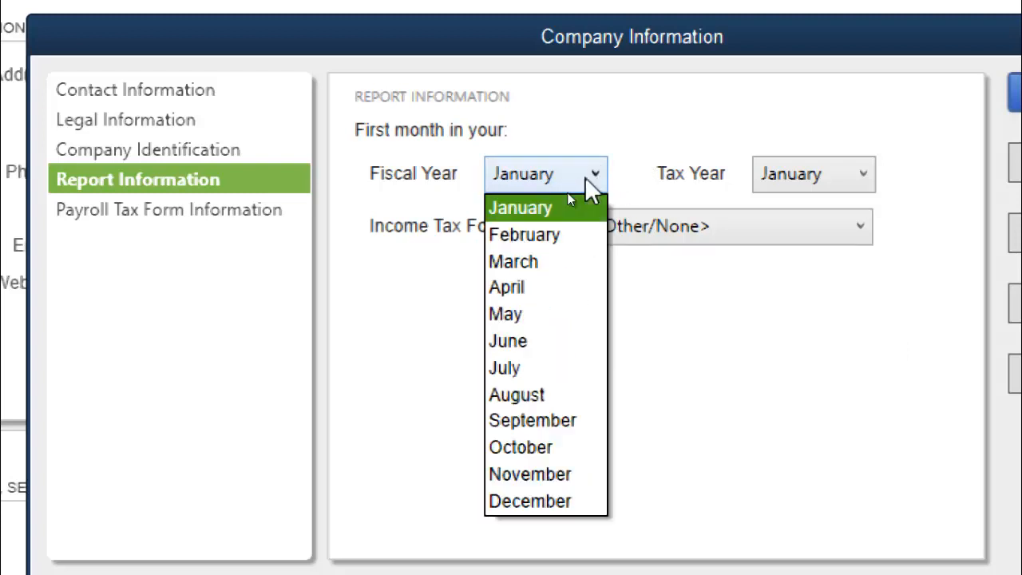
pyautogui.click(565, 431)
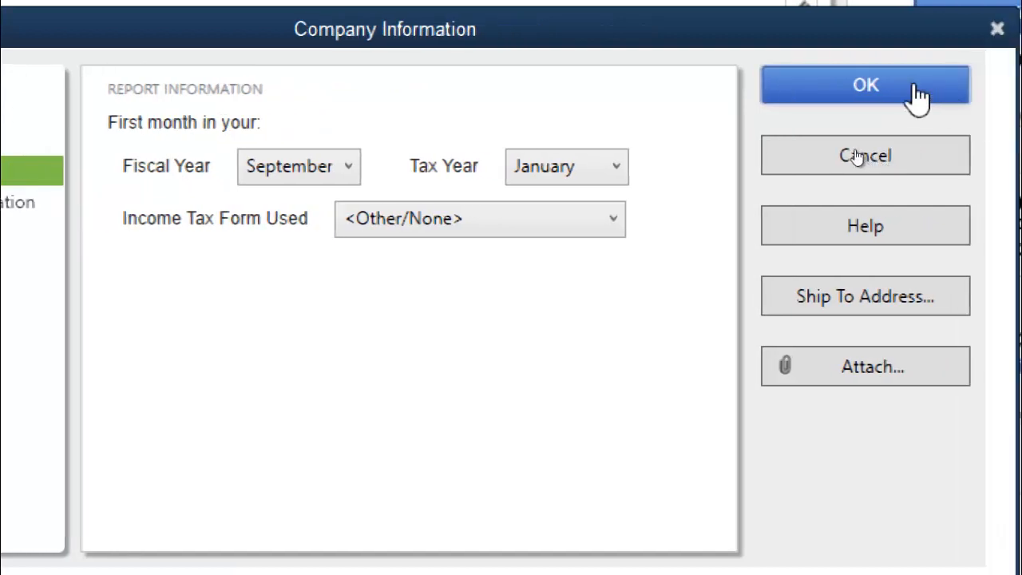
pyautogui.click(918, 95)
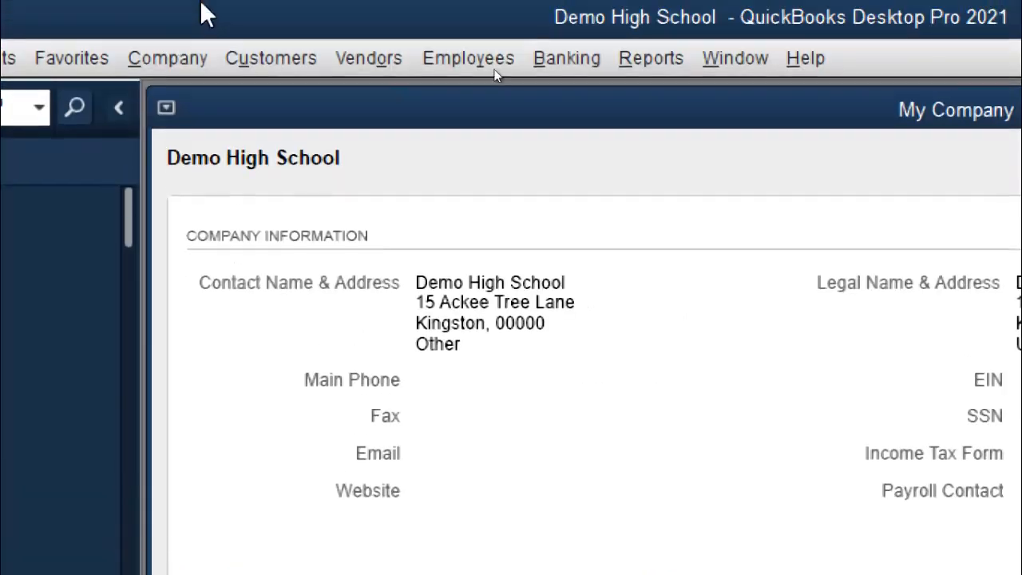
# Close My Company and the Item List, reset Magnifier to 100%, and maximize the Home page.
pyautogui.click(1017, 111)
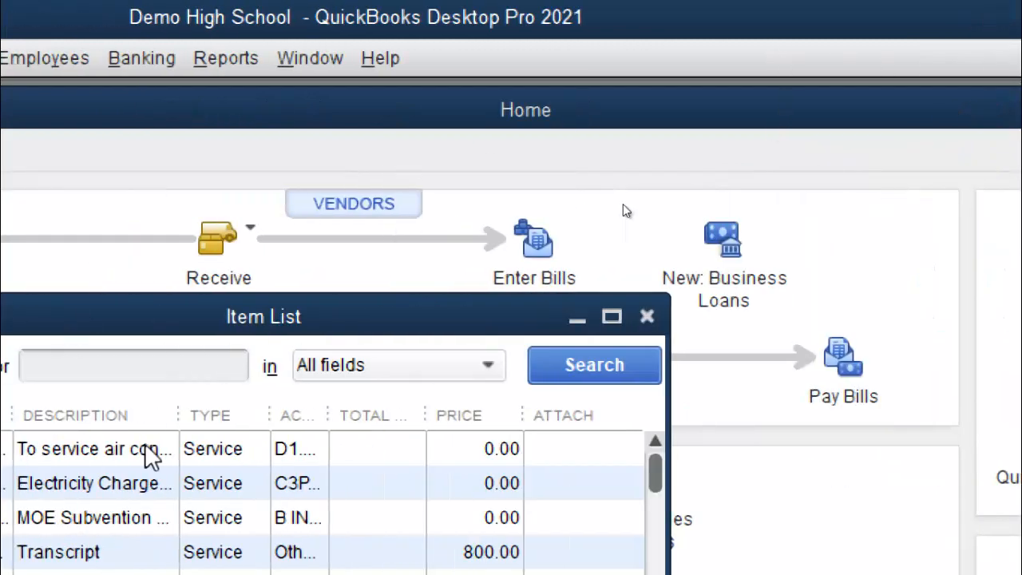
pyautogui.click(646, 317)
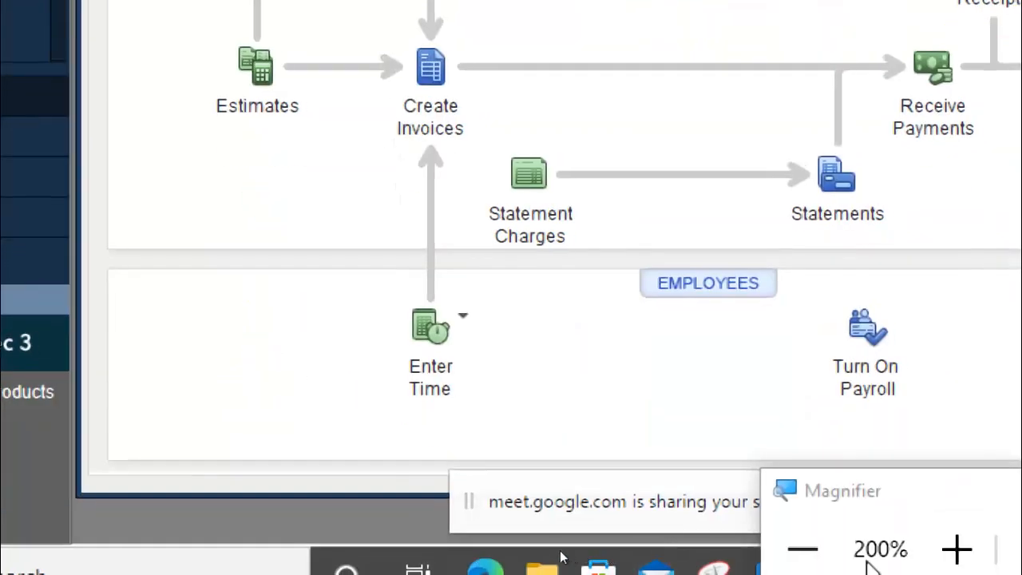
pyautogui.click(804, 550)
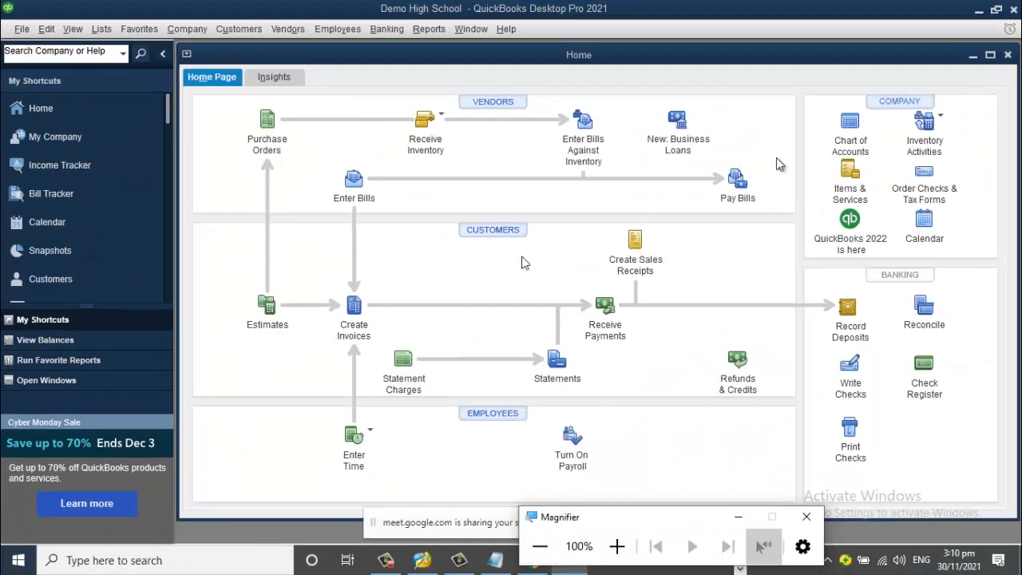
pyautogui.click(989, 55)
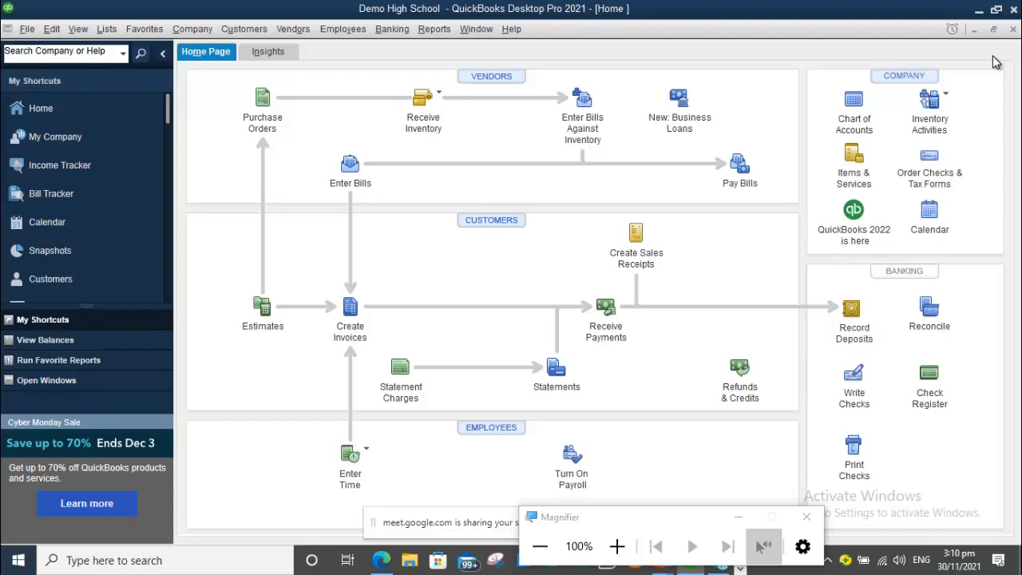
# Reveal the next session topic on the overview slide, then return to QuickBooks' Home Page.
pyautogui.hotkey('alt', 'Tab')
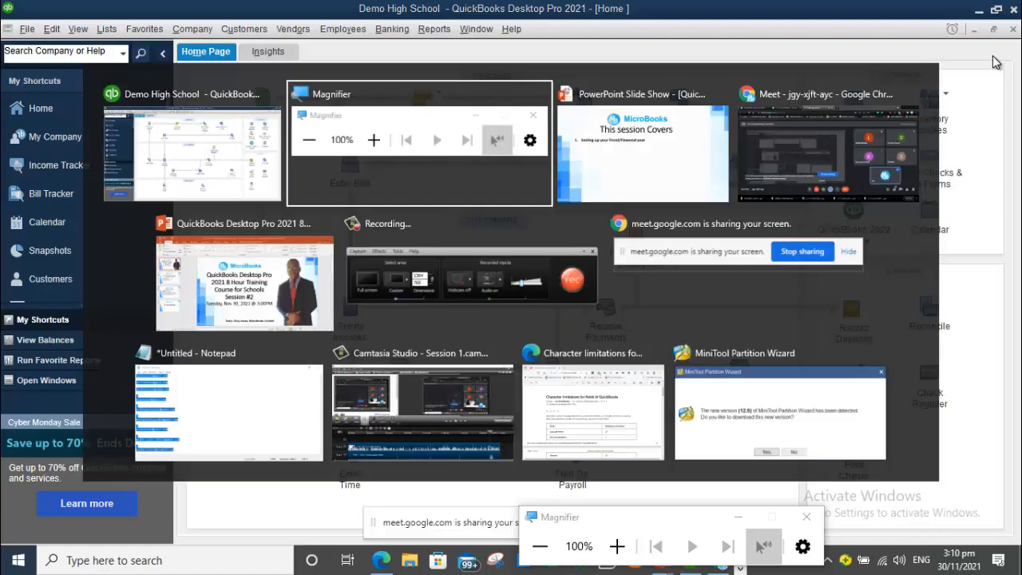
pyautogui.hotkey('alt', 'Tab')
pyautogui.press('Right')
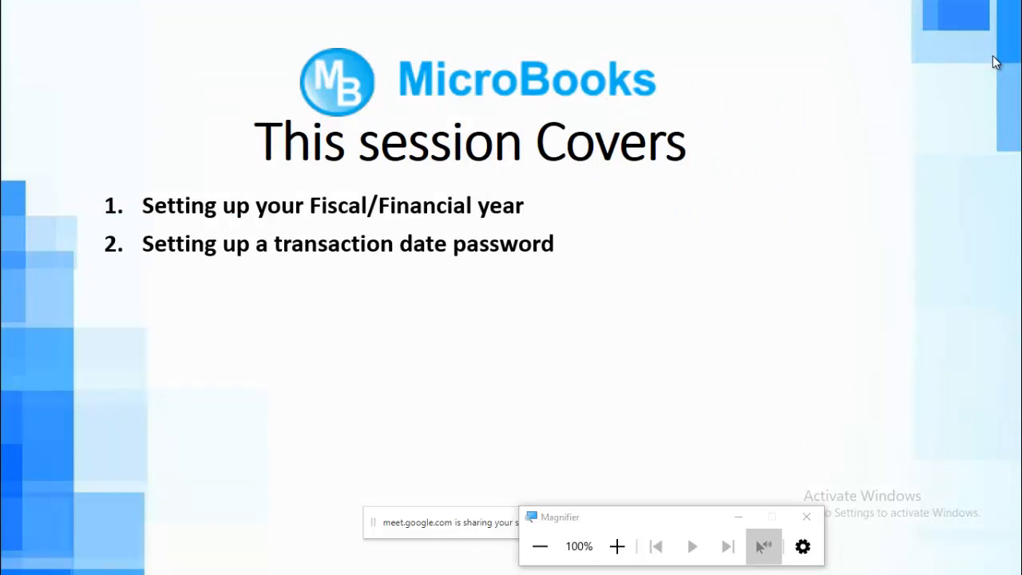
pyautogui.hotkey('alt', 'Tab')
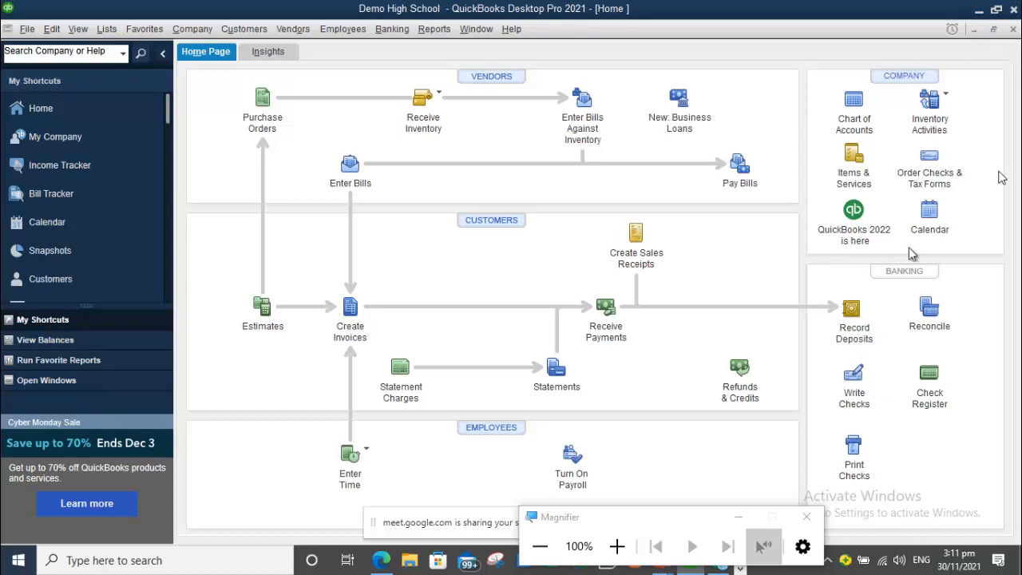
# Move the Magnifier panel aside and open Edit > Preferences with Accounting selected.
pyautogui.moveTo(710, 517); pyautogui.dragTo(870, 480)
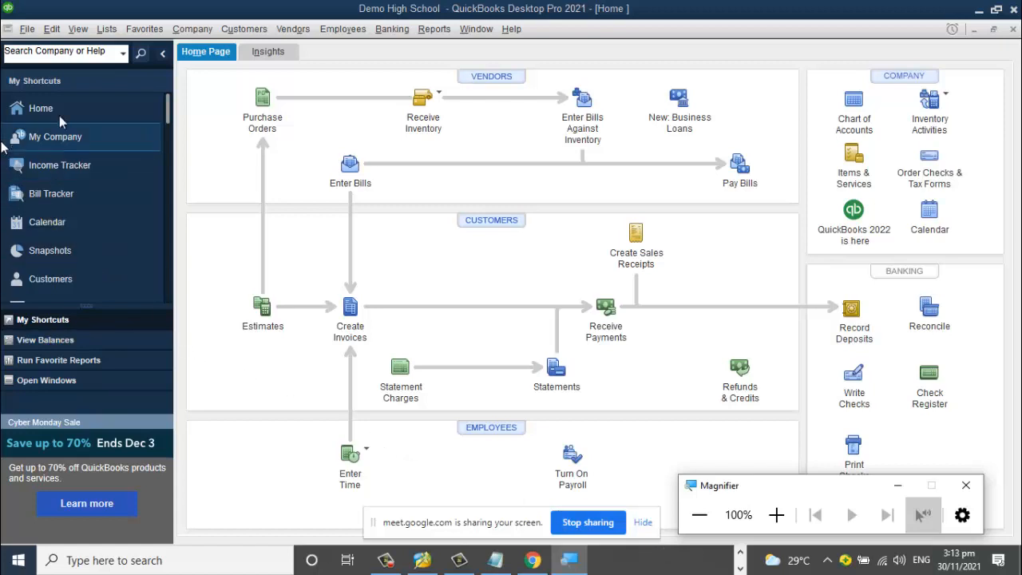
pyautogui.click(52, 29)
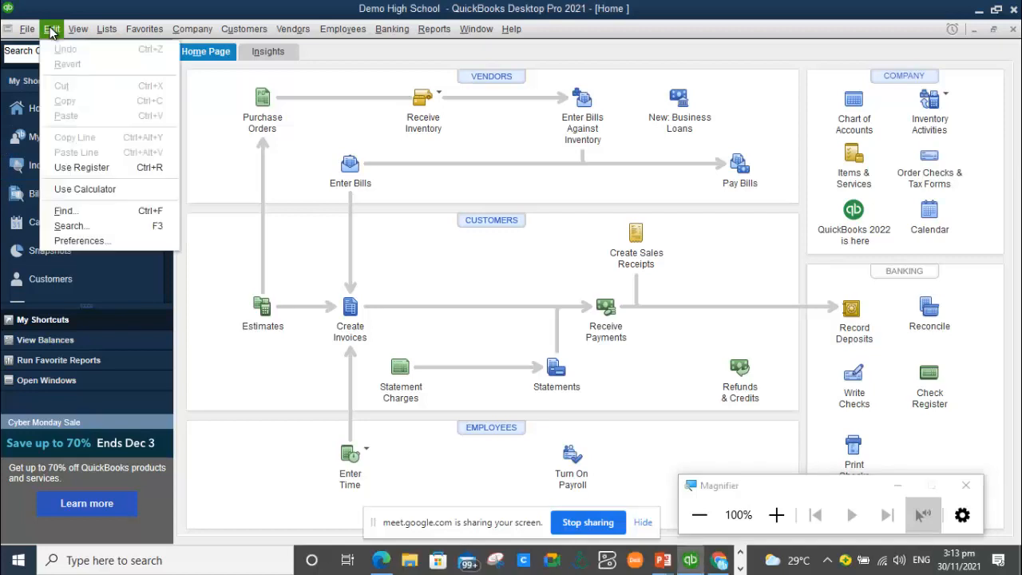
pyautogui.click(97, 242)
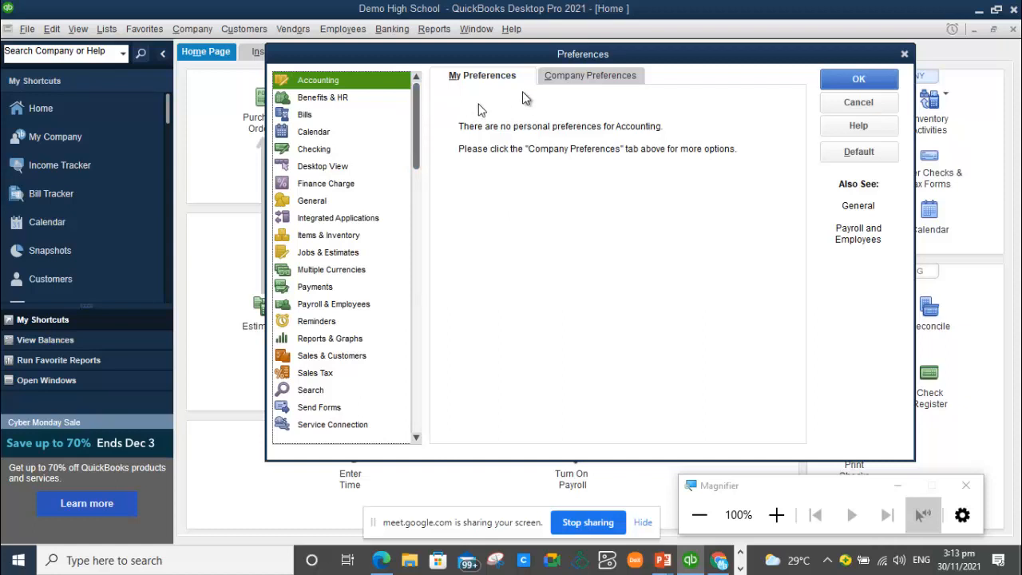
# Show the Accounting Company Preferences, where no closing date is set yet.
pyautogui.click(609, 76)
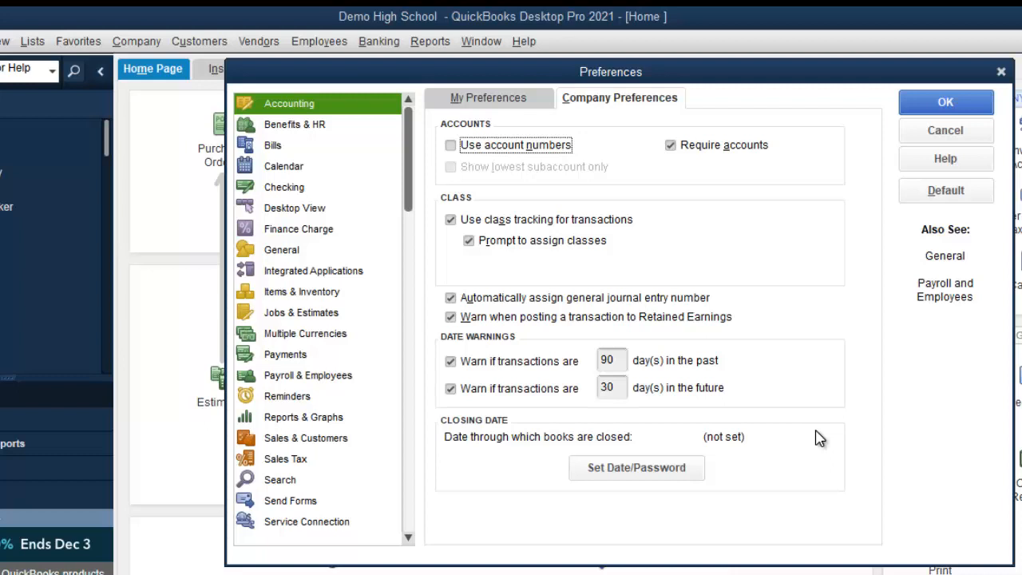
# Open the closing date settings and pick 31/08/2021 as the closing date.
pyautogui.click(668, 473)
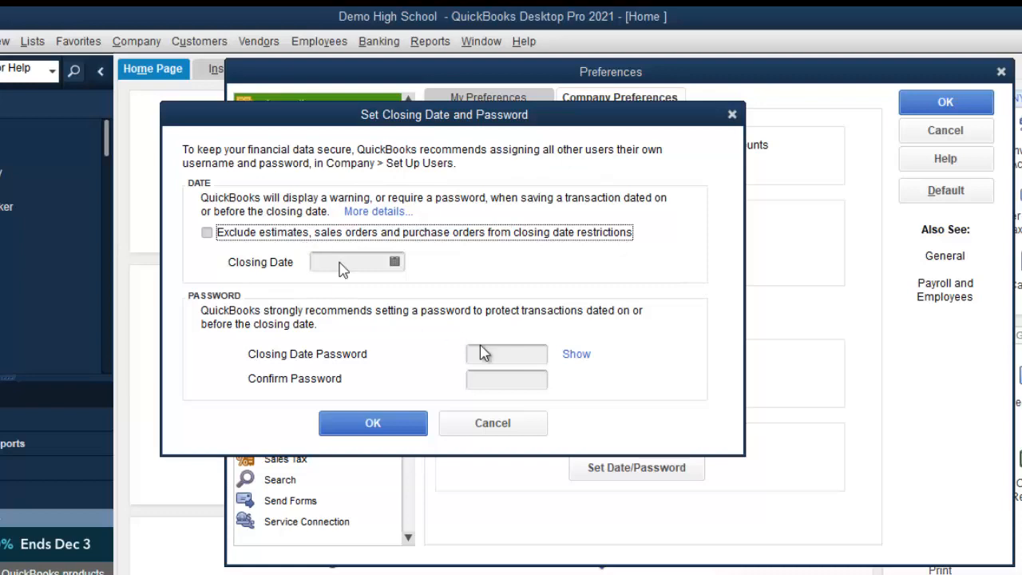
pyautogui.moveTo(613, 121); pyautogui.dragTo(837, 72)
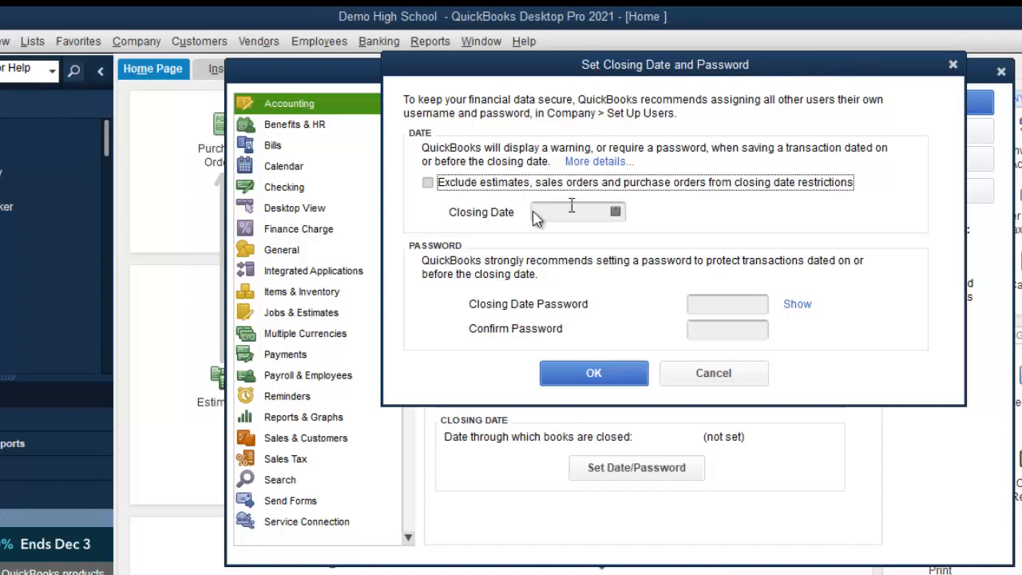
pyautogui.click(617, 213)
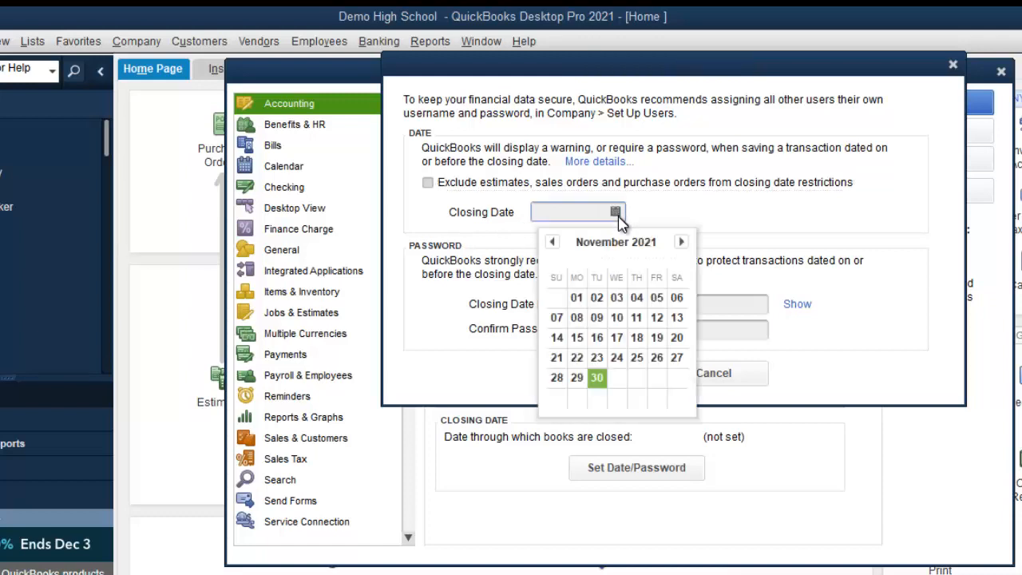
pyautogui.click(552, 243)
pyautogui.click(553, 242)
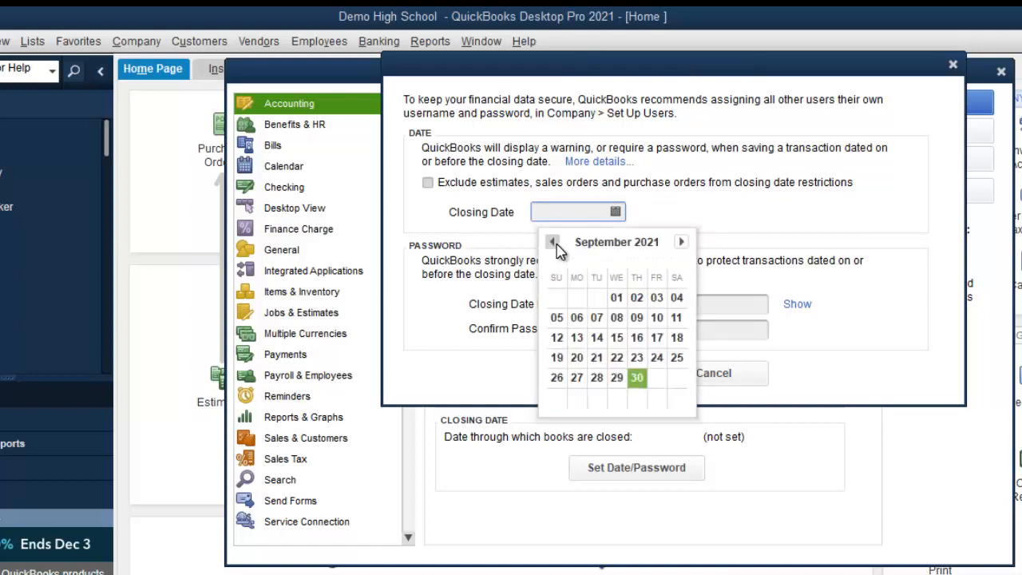
pyautogui.click(553, 243)
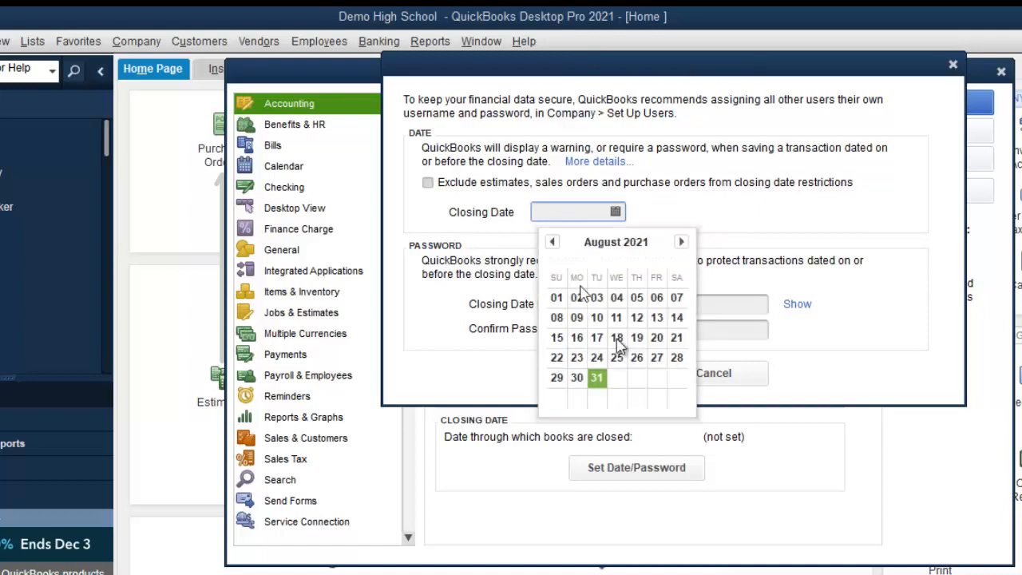
pyautogui.click(598, 381)
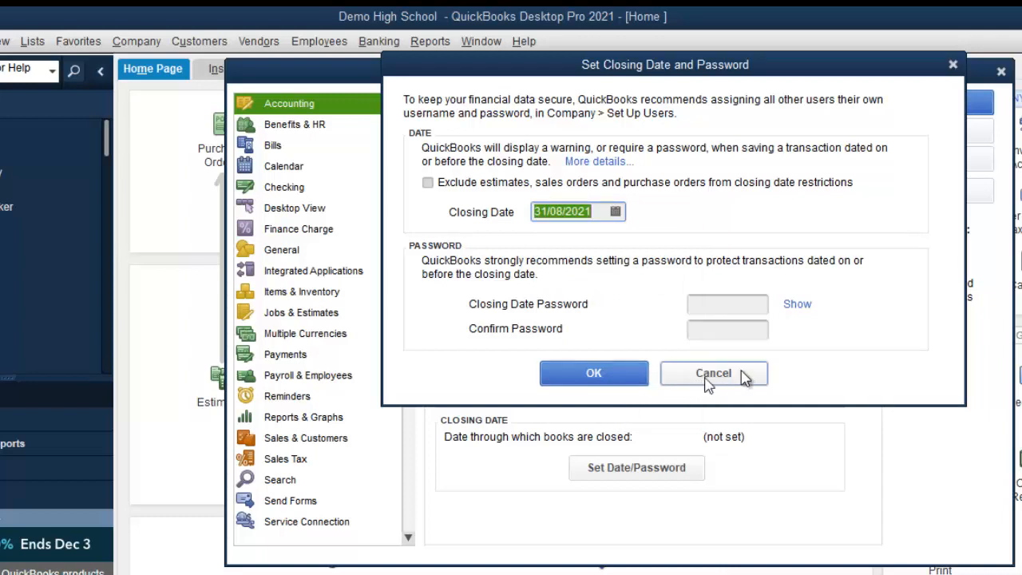
# Enter and confirm the closing date password, check it with Show/Hide, and save.
pyautogui.click(731, 306)
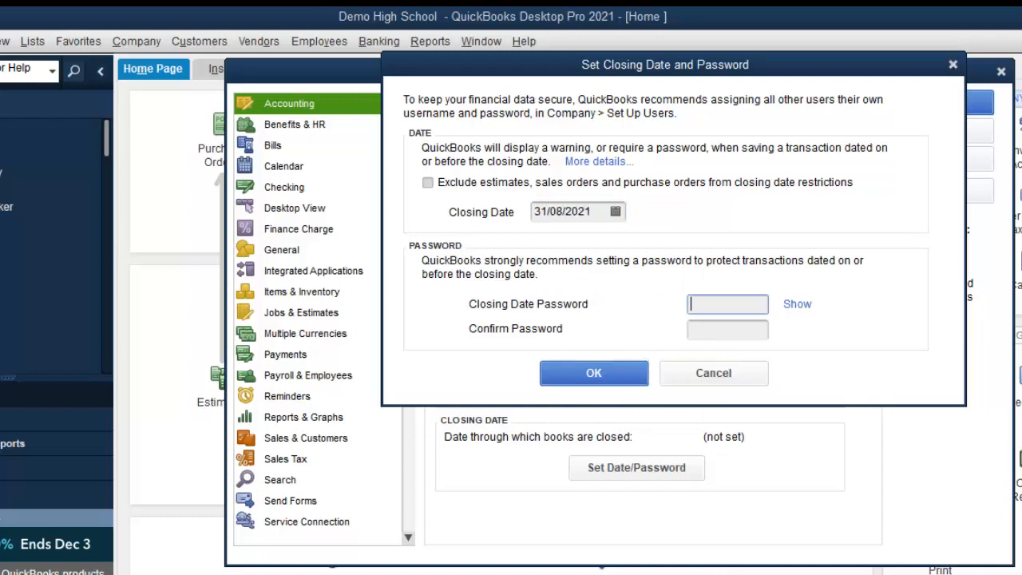
pyautogui.write('123456789')
pyautogui.click(728, 327)
pyautogui.write('1')
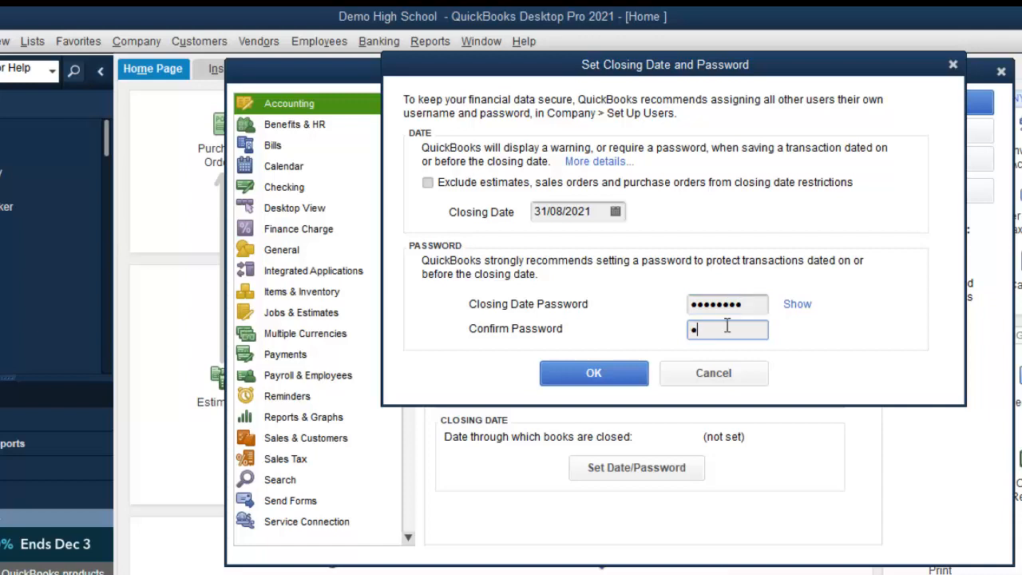
pyautogui.write('23456789')
pyautogui.click(797, 305)
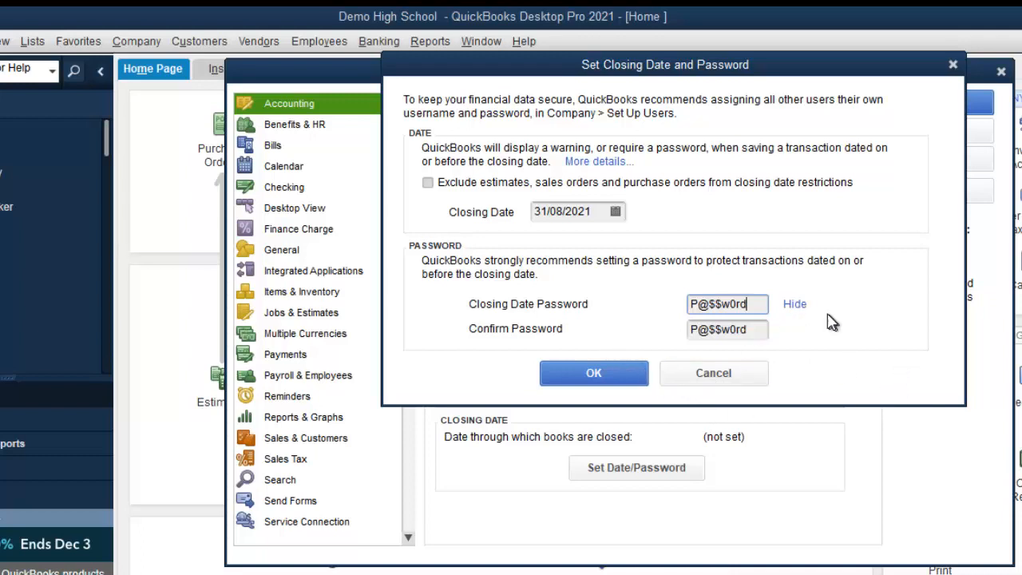
pyautogui.click(796, 305)
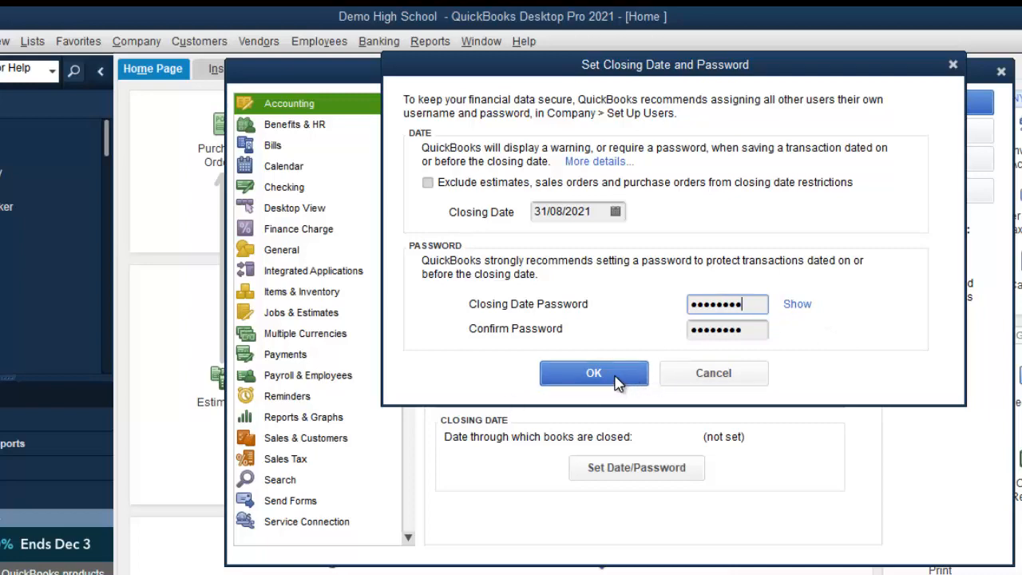
pyautogui.click(594, 373)
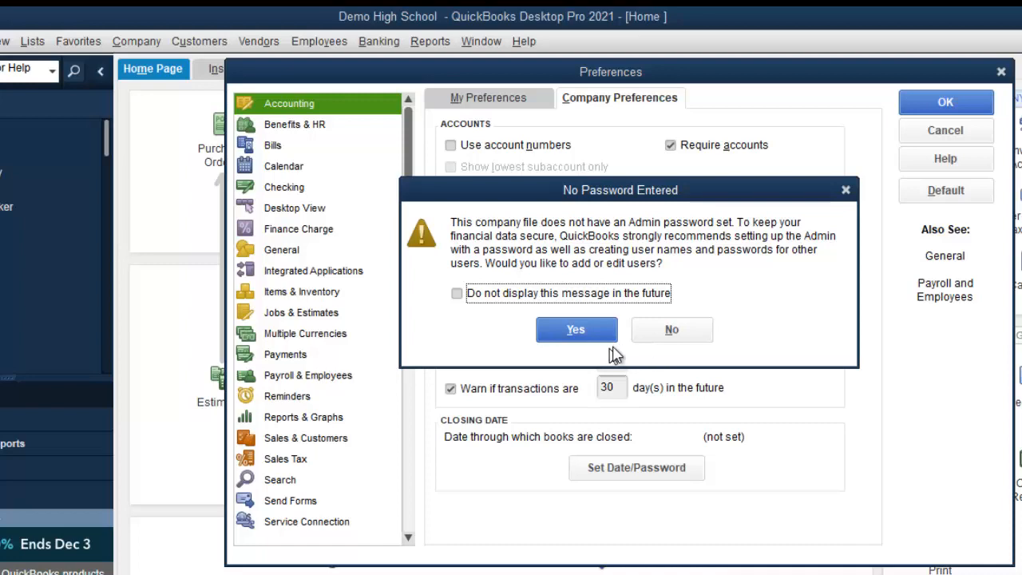
# Skip admin user setup, close Preferences with the 31/08/2021 closing date saved, and return to PowerPoint.
pyautogui.click(664, 333)
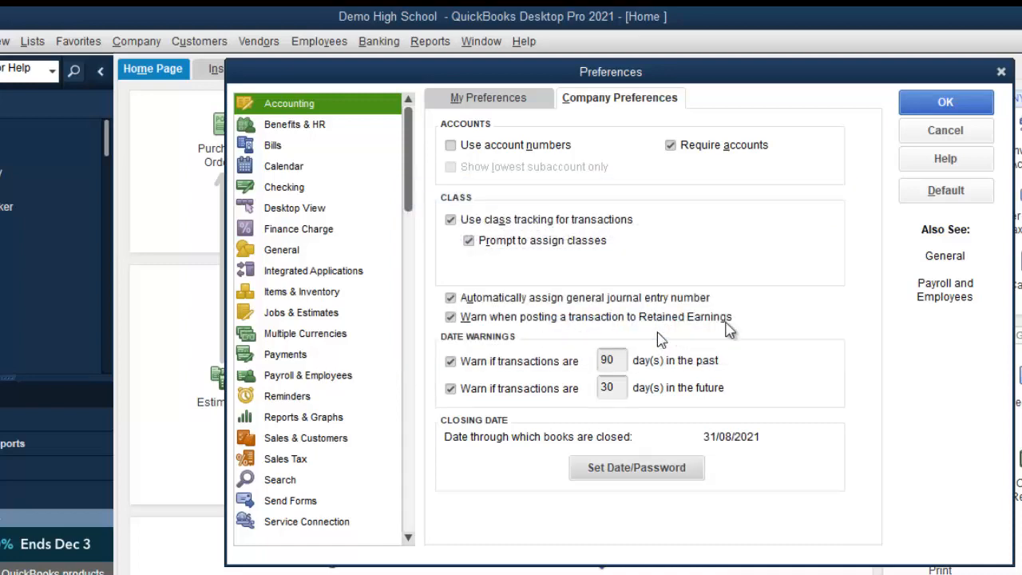
pyautogui.click(972, 100)
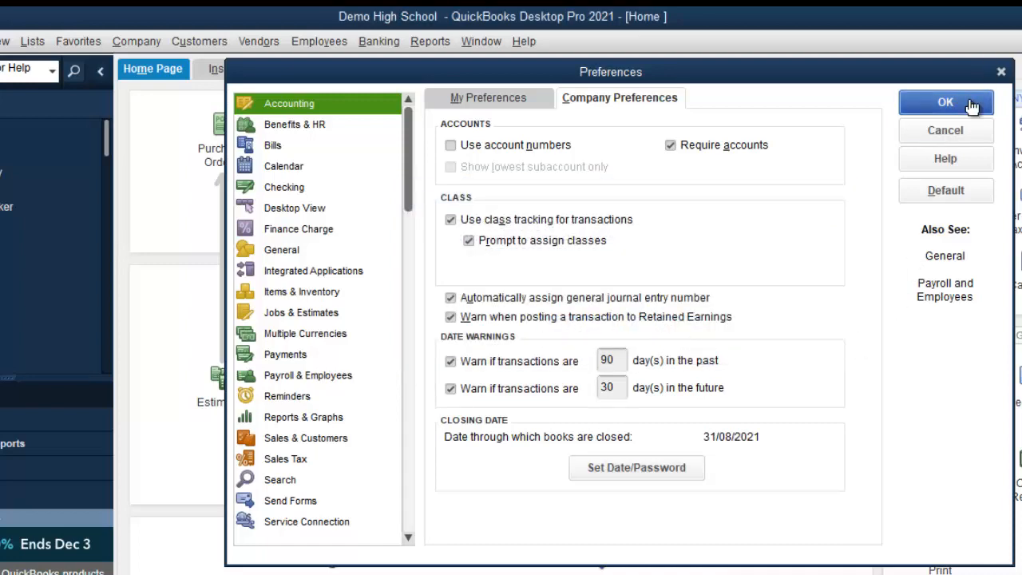
pyautogui.hotkey('alt', 'Tab')
pyautogui.hotkey('alt', 'Tab')
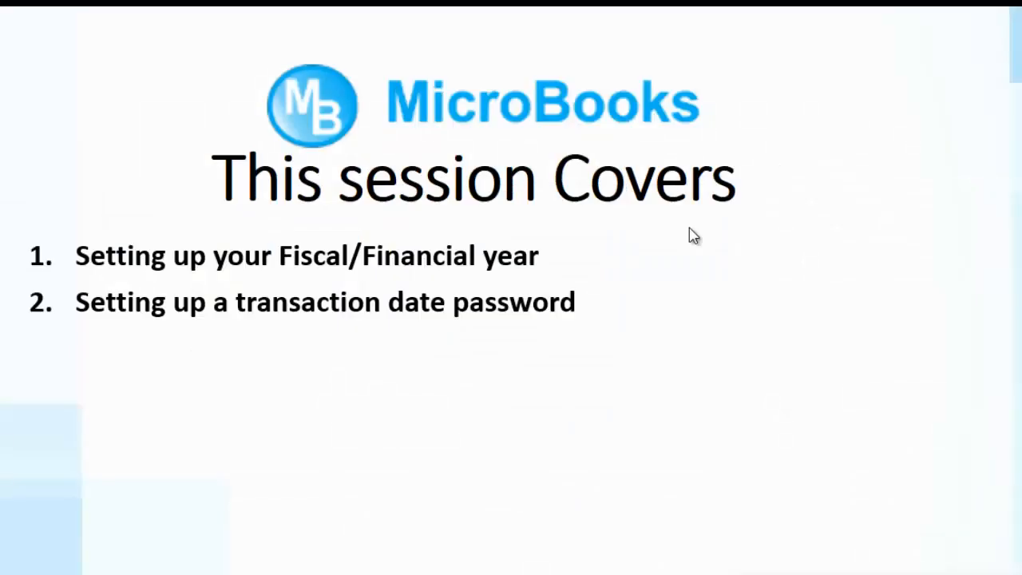
# Reveal the 'Setting up users and roles' point, then switch back to the Demo High School company file.
pyautogui.click(693, 235)
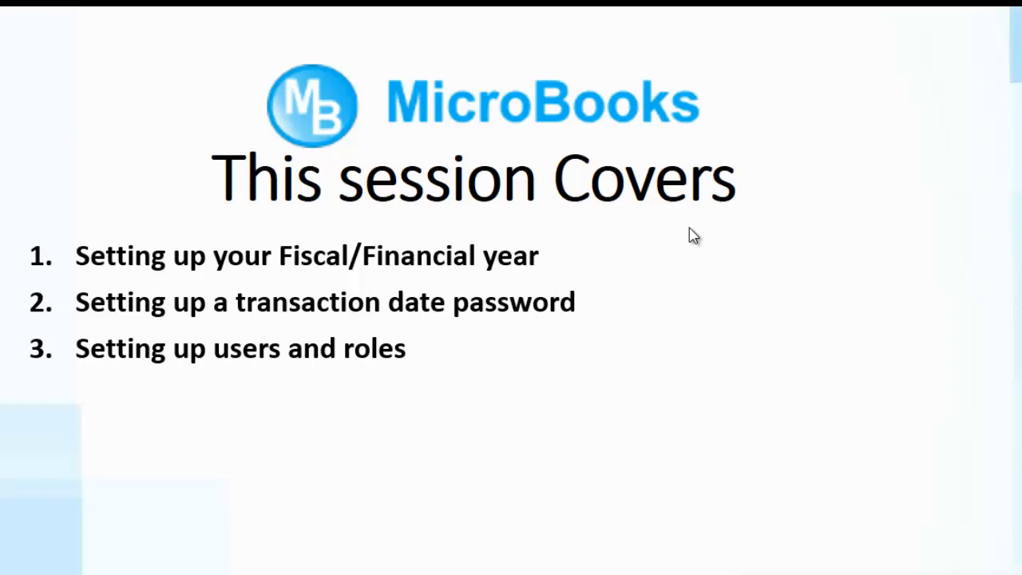
pyautogui.hotkey('alt', 'Tab')
pyautogui.hotkey('alt', 'Tab')
pyautogui.hotkey('alt', 'Tab')
pyautogui.hotkey('alt', 'Tab')
pyautogui.hotkey('alt', 'Tab')
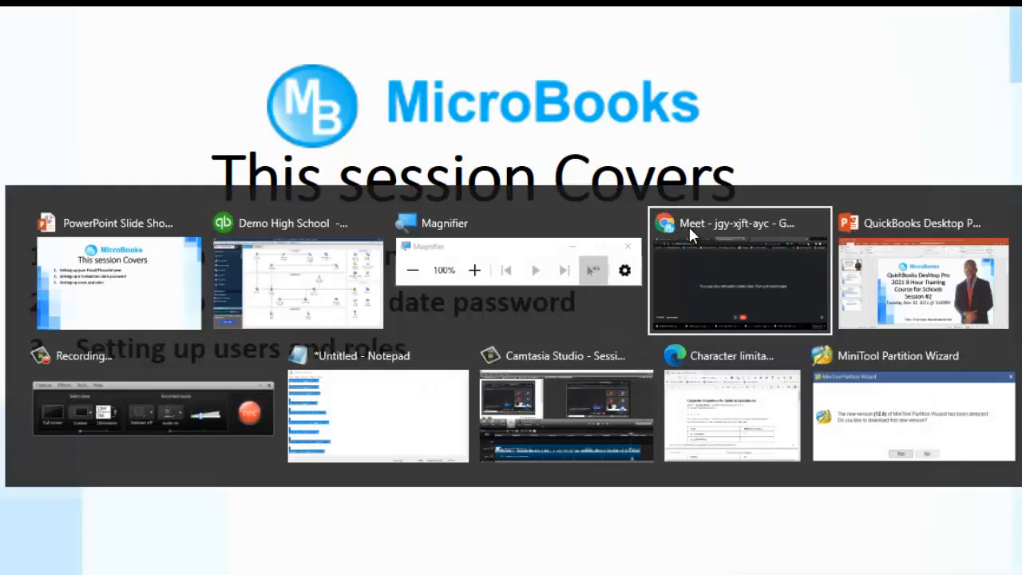
pyautogui.hotkey('alt', 'Tab')
pyautogui.hotkey('alt', 'Tab')
pyautogui.hotkey('alt', 'Tab')
pyautogui.hotkey('alt', 'Tab')
pyautogui.hotkey('alt', 'Tab')
pyautogui.hotkey('alt', 'Tab')
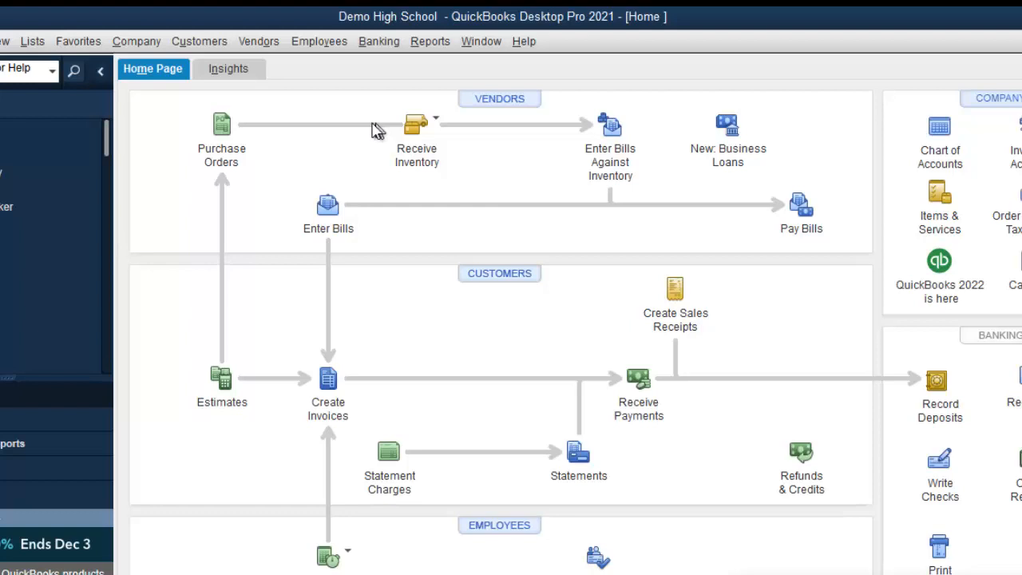
# View the company file's user list from the Company menu, then close it to show the Home Page.
pyautogui.click(137, 42)
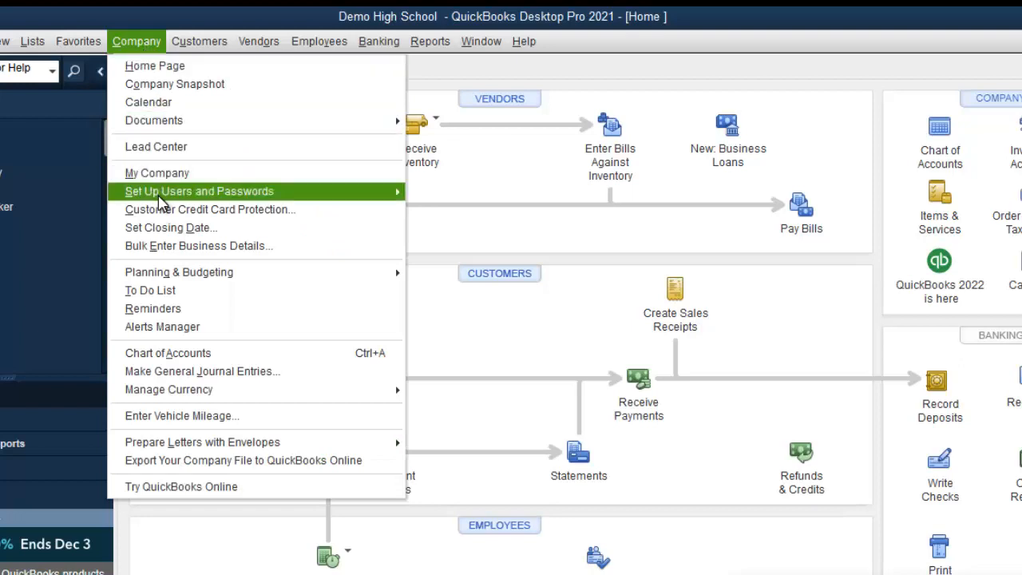
pyautogui.moveTo(164, 196)
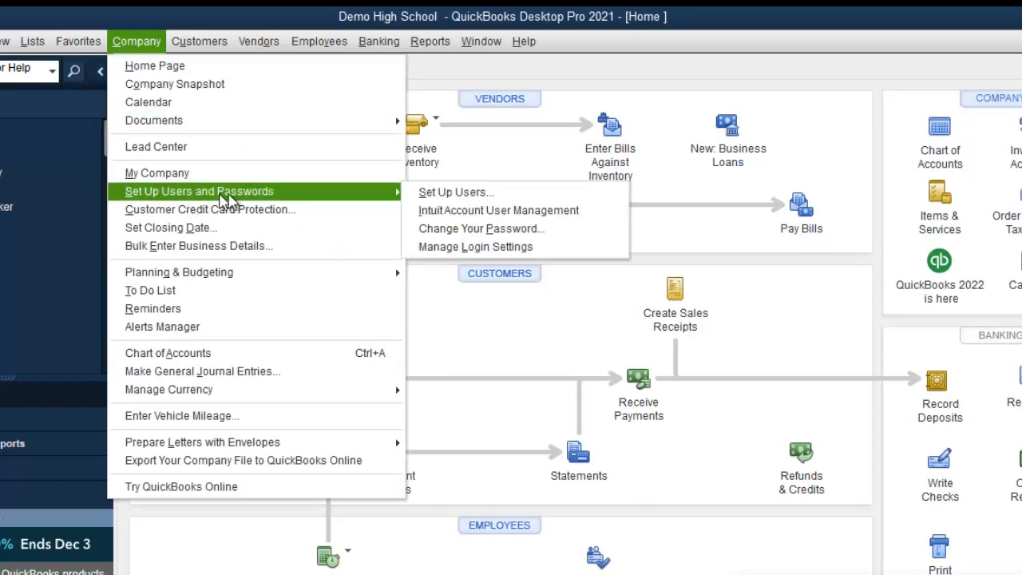
pyautogui.click(478, 203)
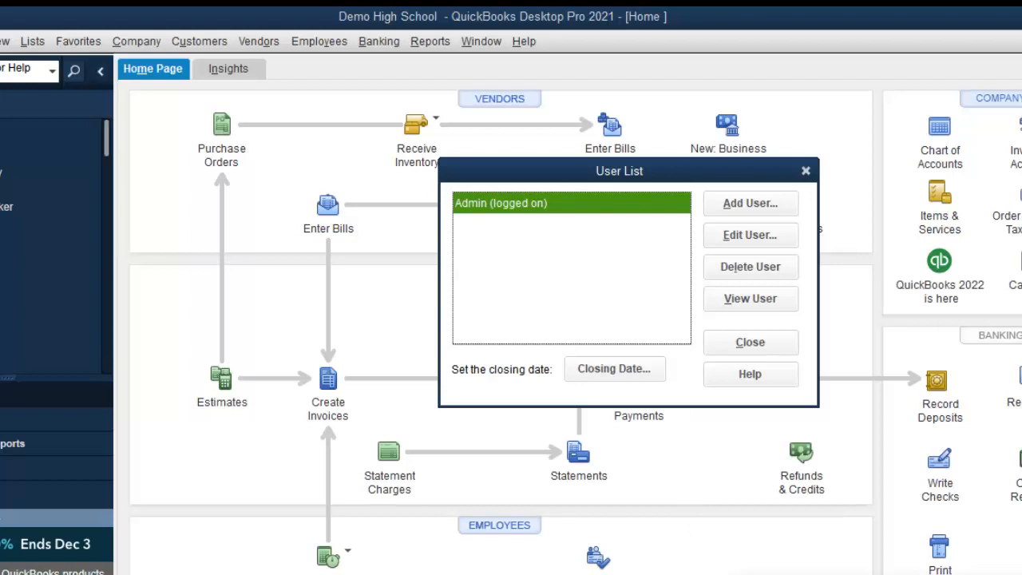
pyautogui.moveTo(741, 573)
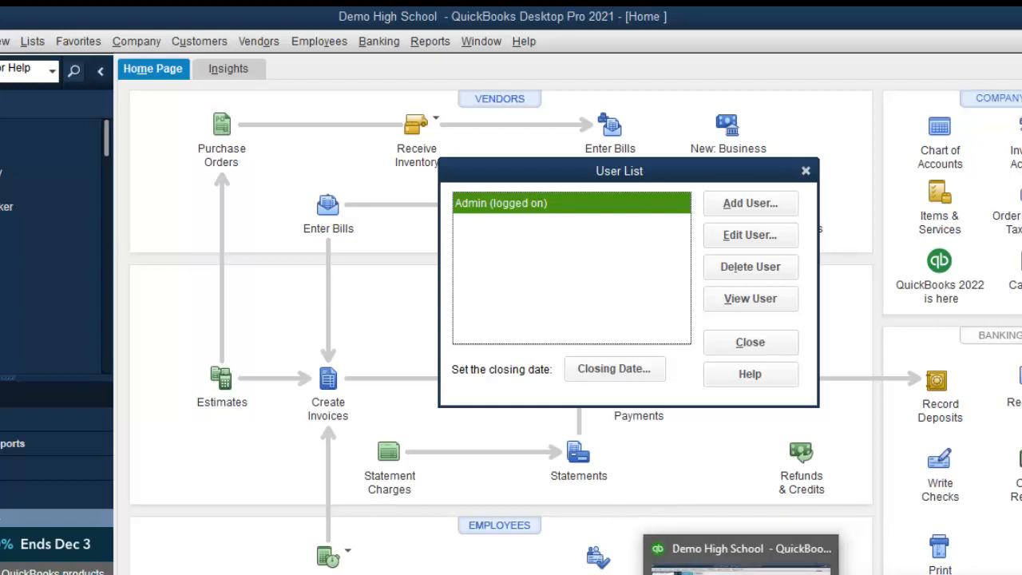
pyautogui.click(774, 344)
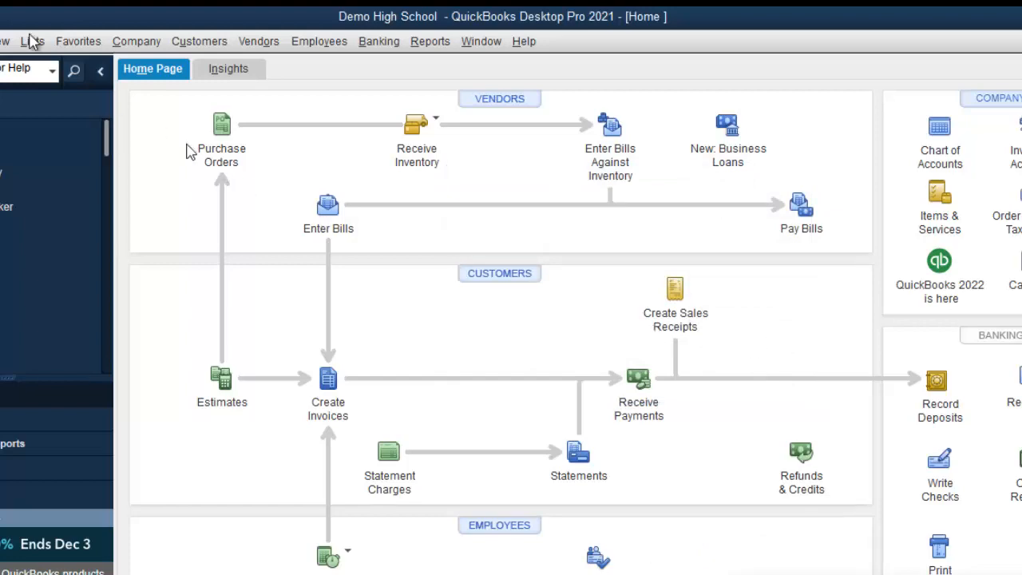
pyautogui.click(0, 41)
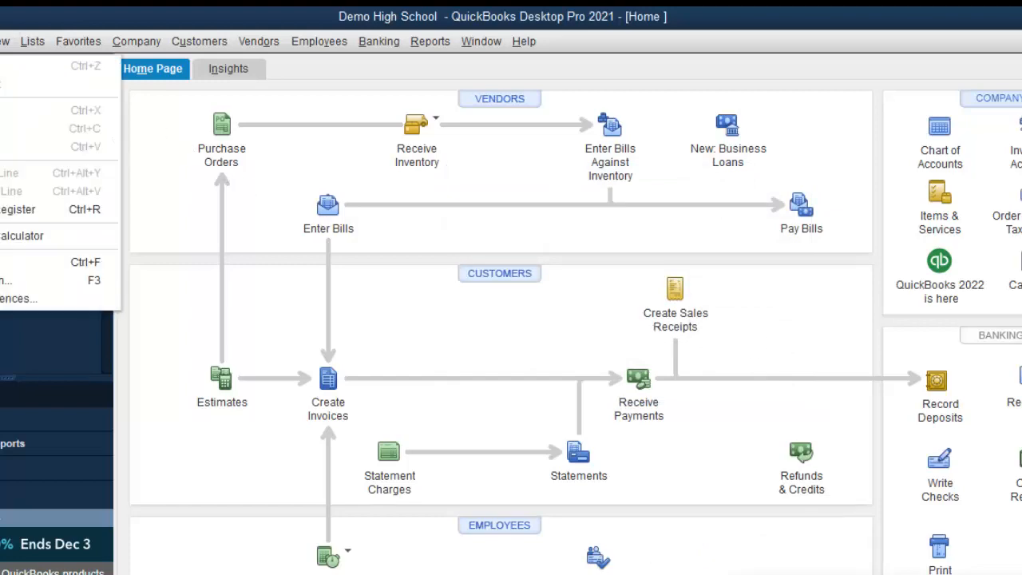
pyautogui.click(9, 297)
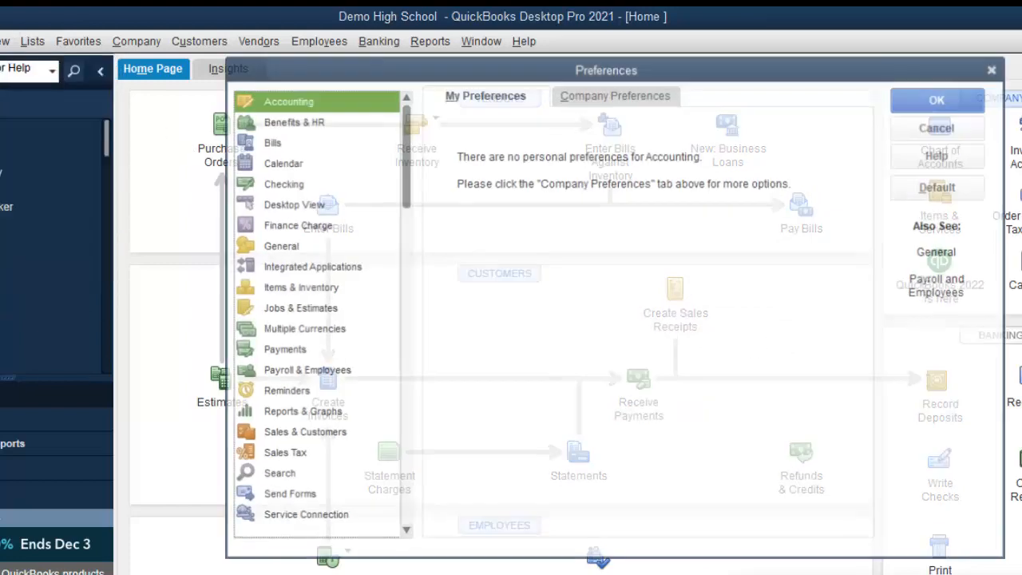
pyautogui.click(660, 94)
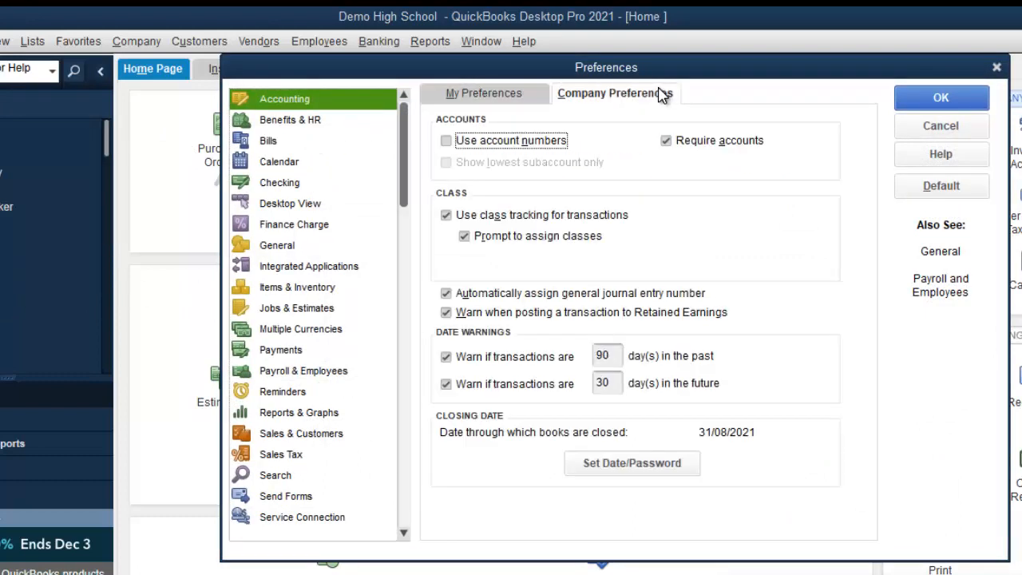
pyautogui.click(627, 472)
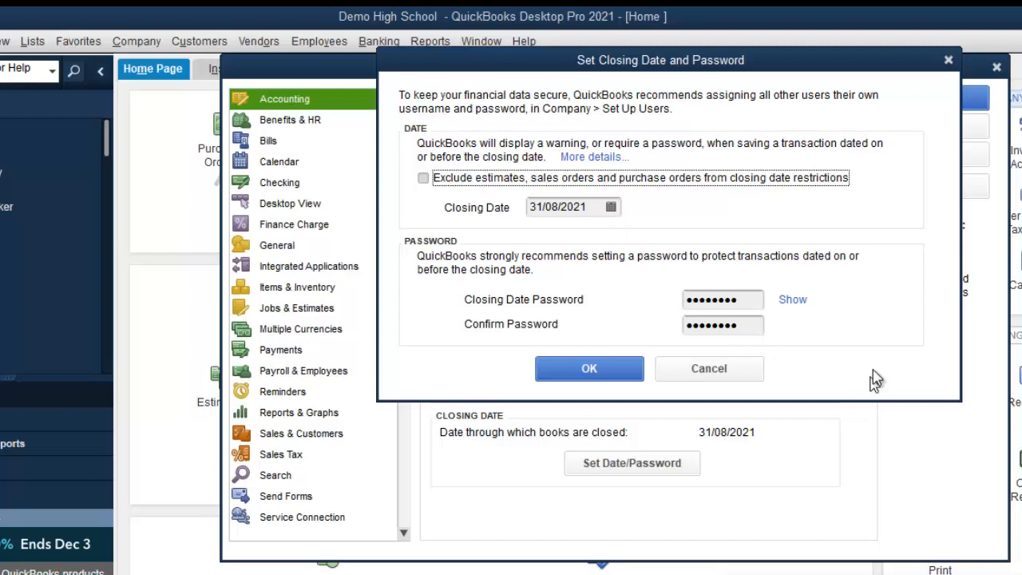
pyautogui.click(793, 299)
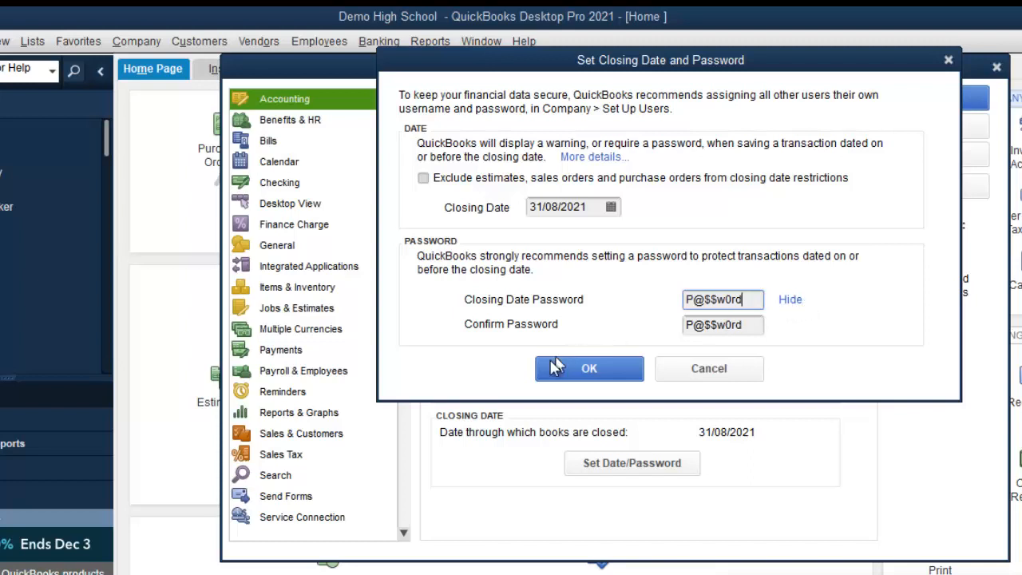
pyautogui.click(588, 372)
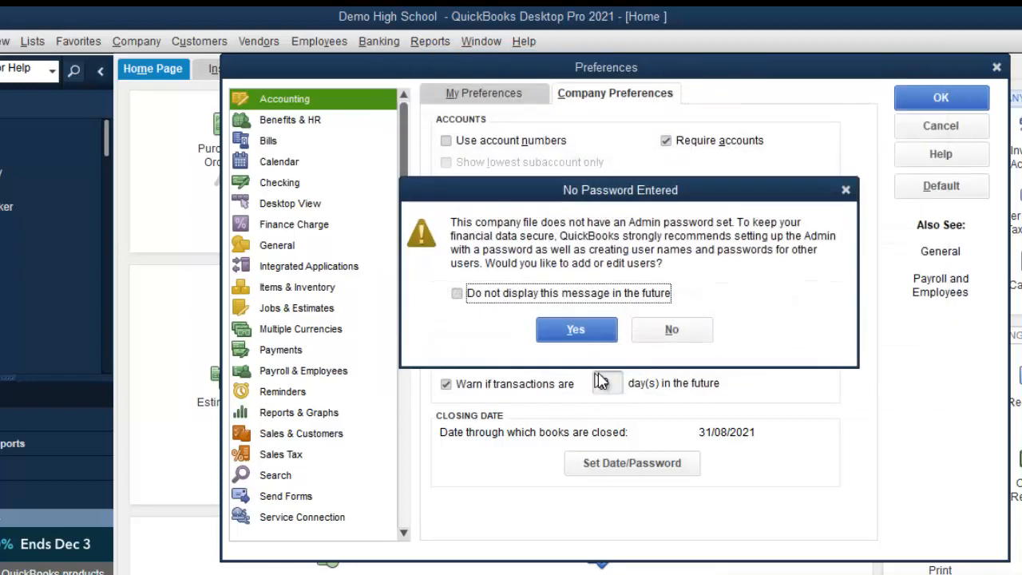
pyautogui.click(655, 330)
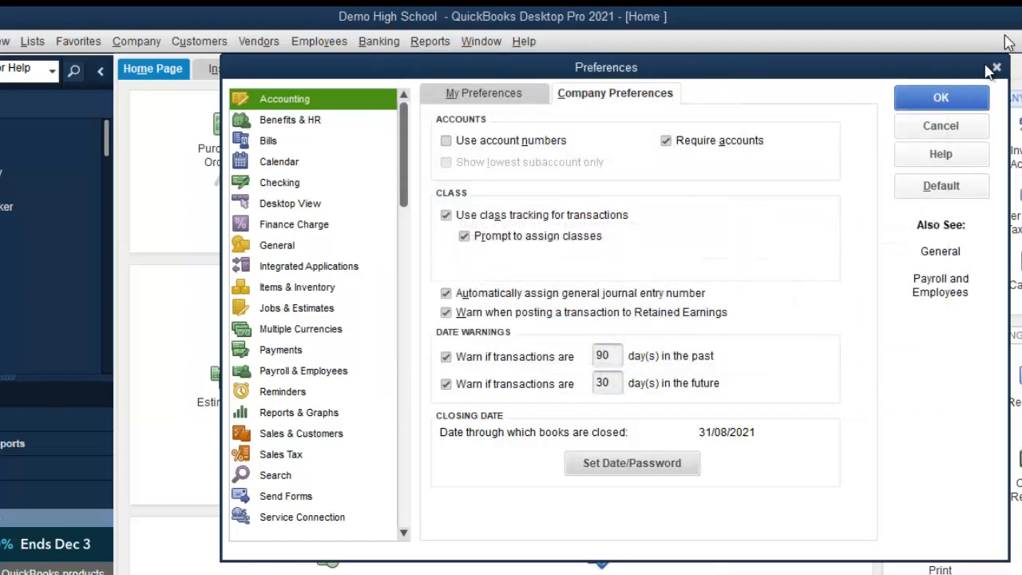
pyautogui.click(953, 100)
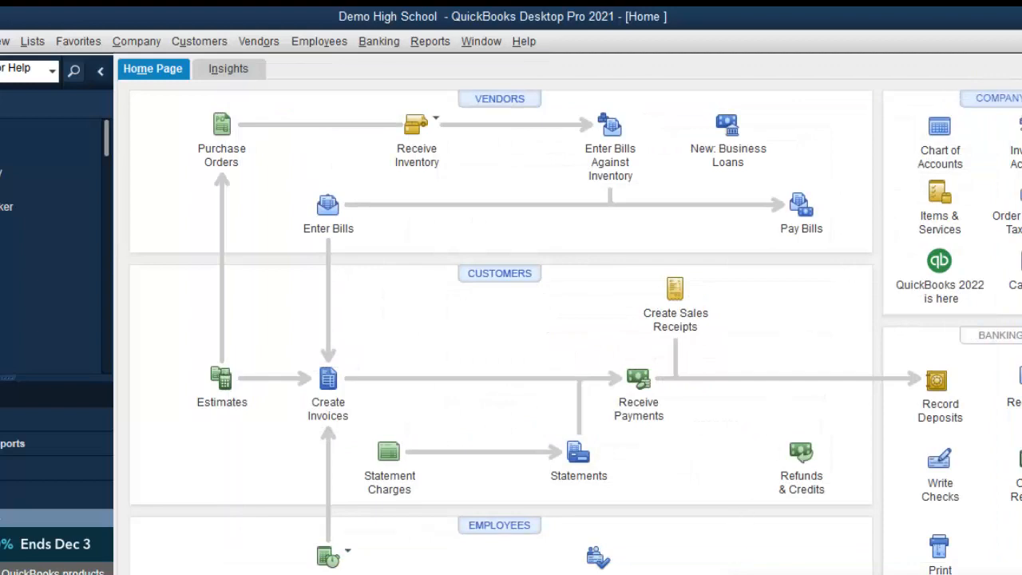
pyautogui.hotkey('alt', 'Tab')
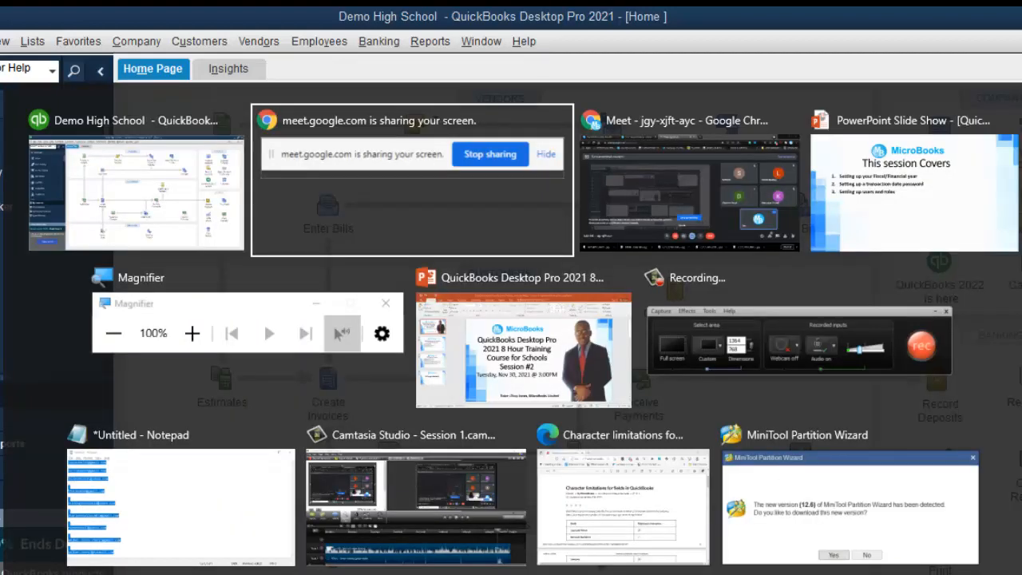
pyautogui.hotkey('alt', 'Tab')
pyautogui.hotkey('alt', 'Tab')
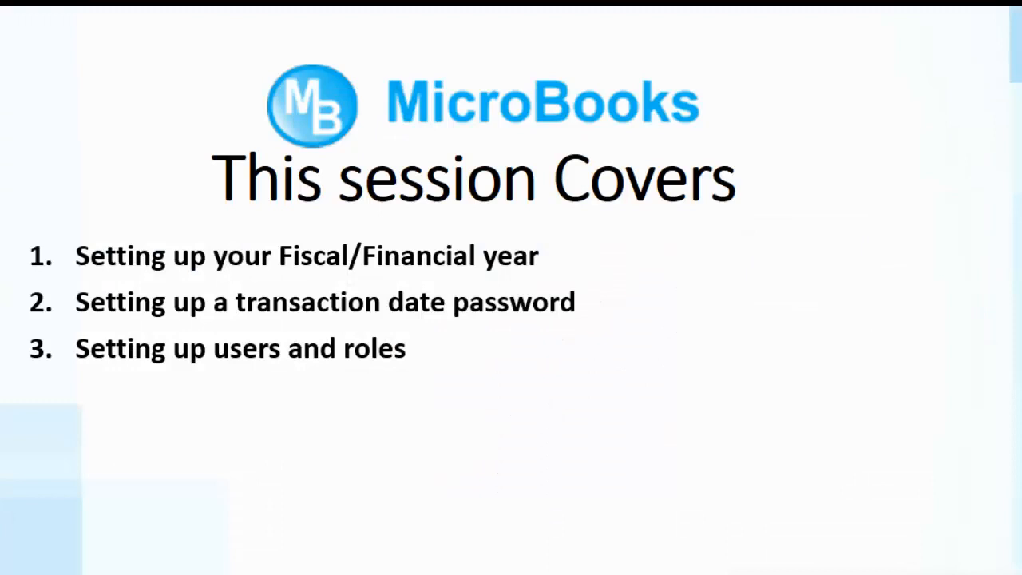
pyautogui.hotkey('alt', 'Tab')
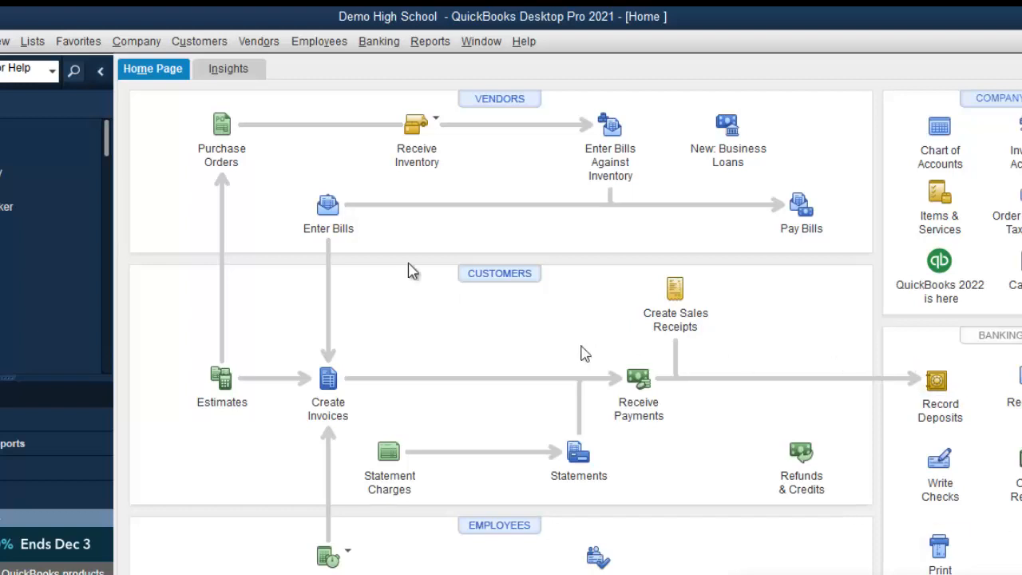
# From Set Up Users, edit the Admin user to enter and confirm a new password, then finish.
pyautogui.click(151, 42)
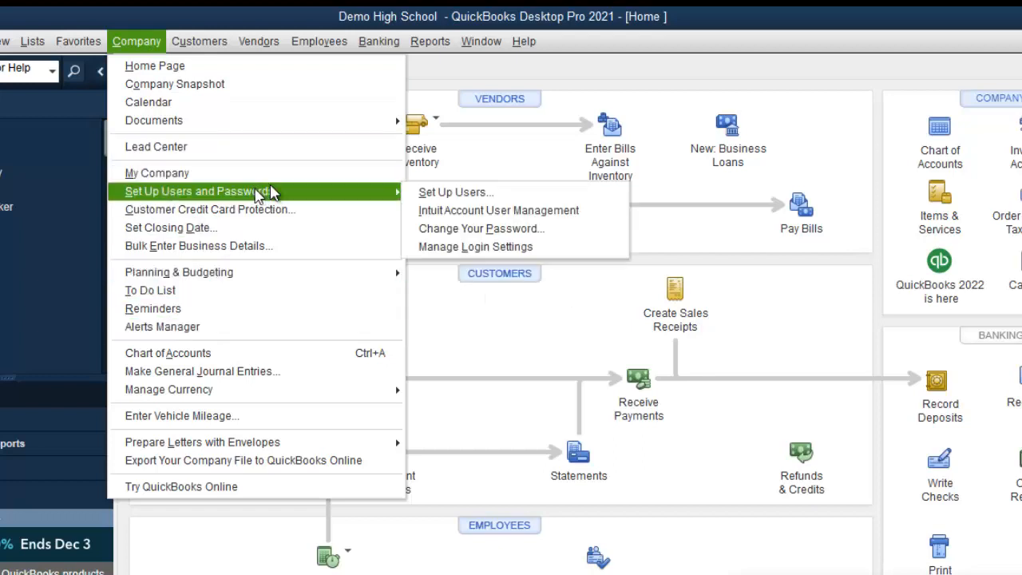
pyautogui.moveTo(400, 191)
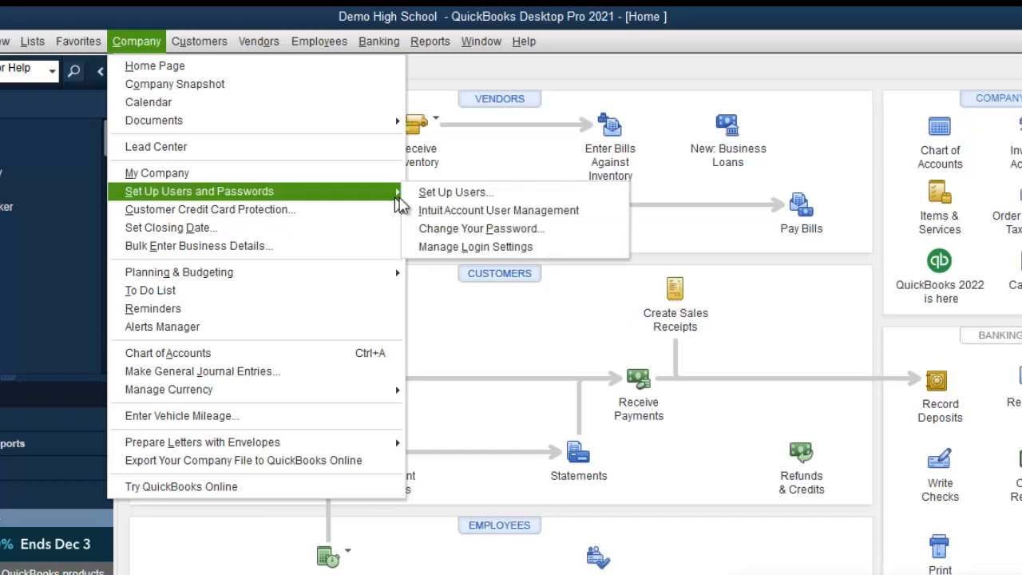
pyautogui.click(431, 196)
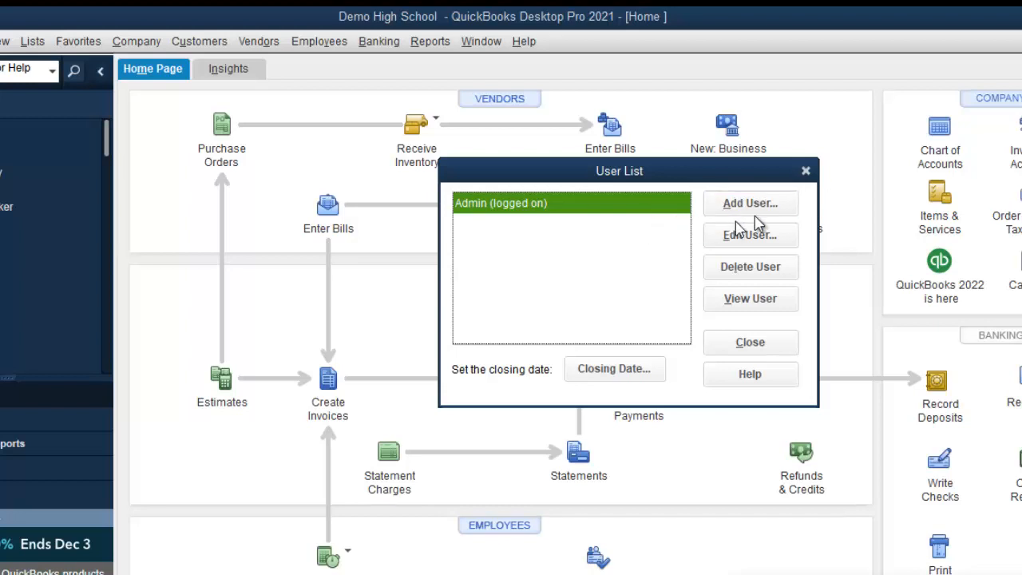
pyautogui.click(771, 237)
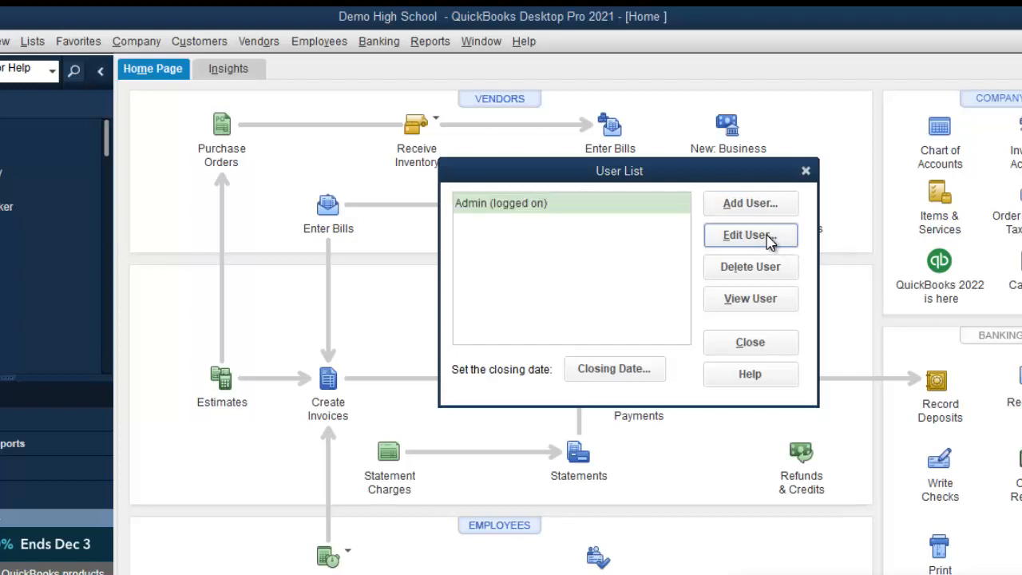
pyautogui.click(613, 241)
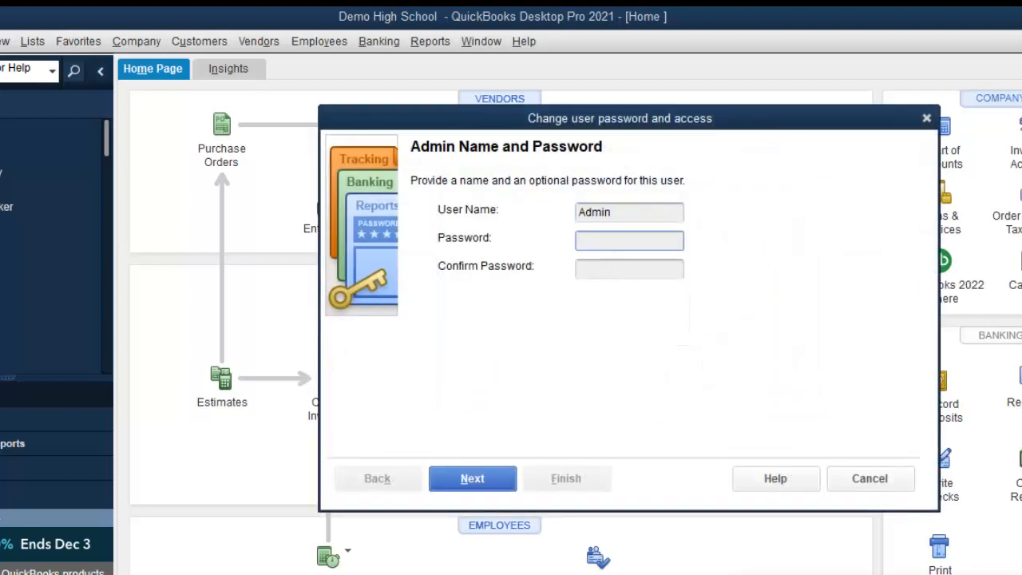
pyautogui.write('12345678901')
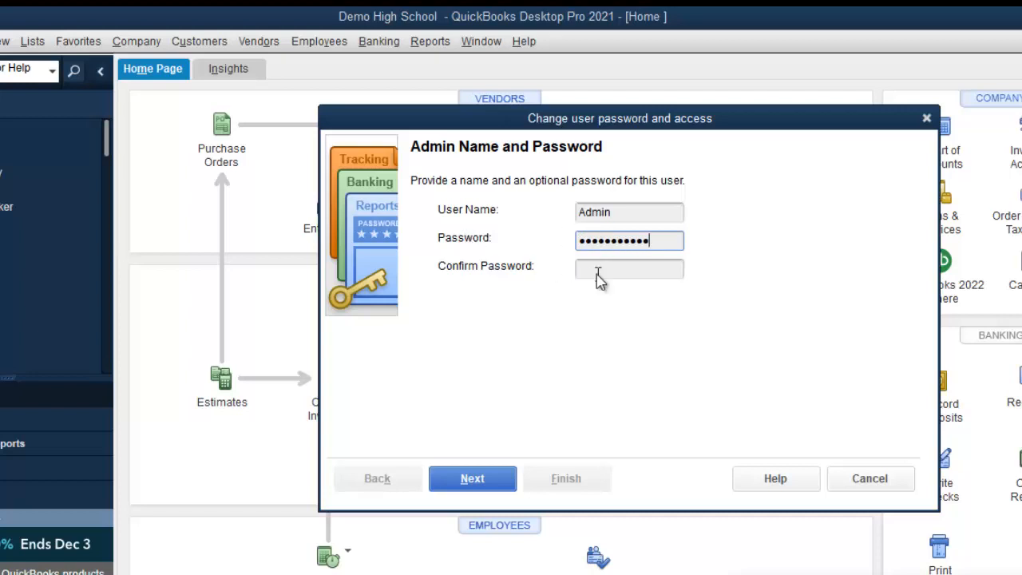
pyautogui.click(595, 270)
pyautogui.write('123')
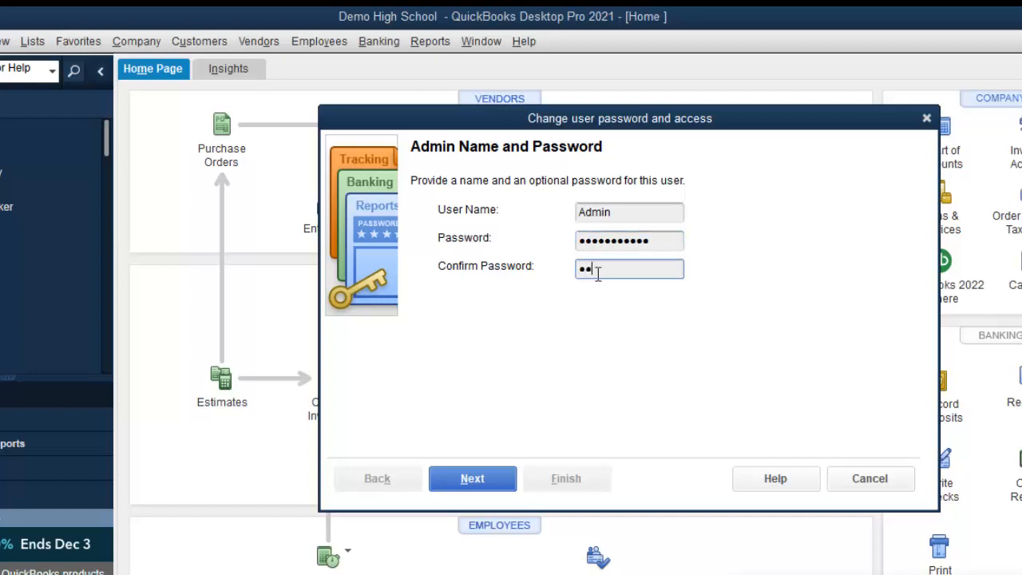
pyautogui.write('45678901')
pyautogui.click(467, 477)
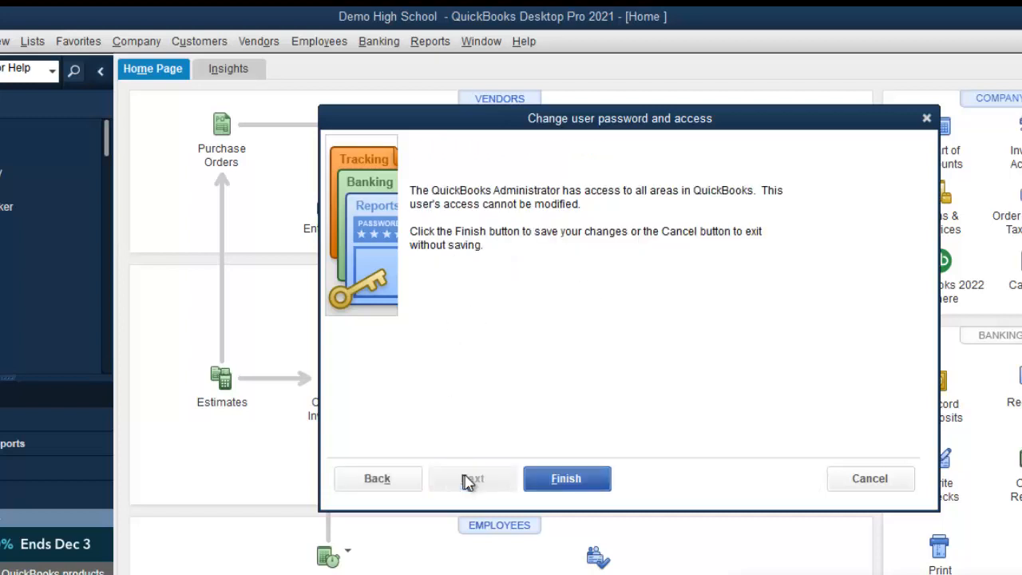
pyautogui.click(552, 480)
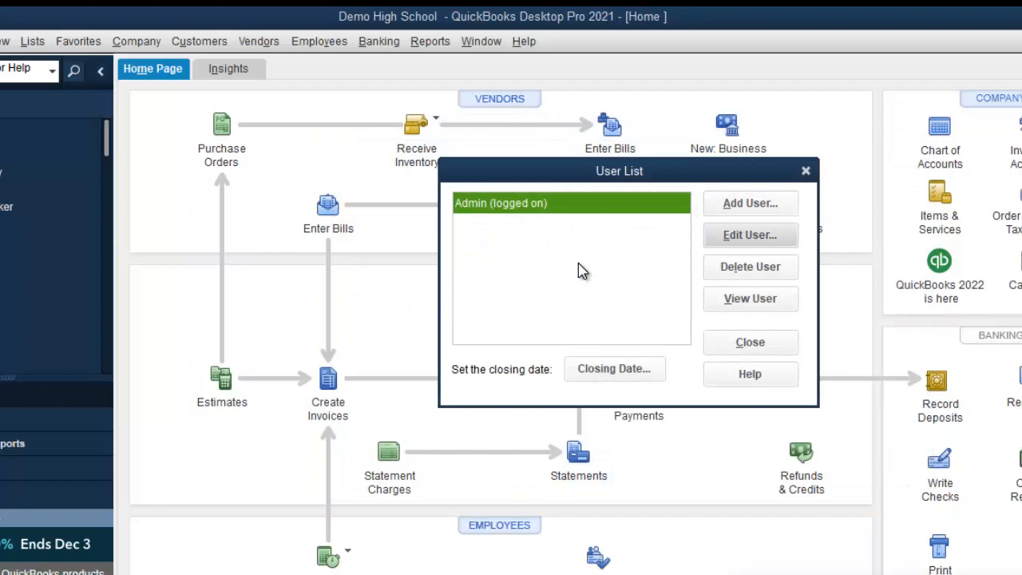
# Add a new user with a username and confirmed password, continuing to the access options.
pyautogui.click(779, 204)
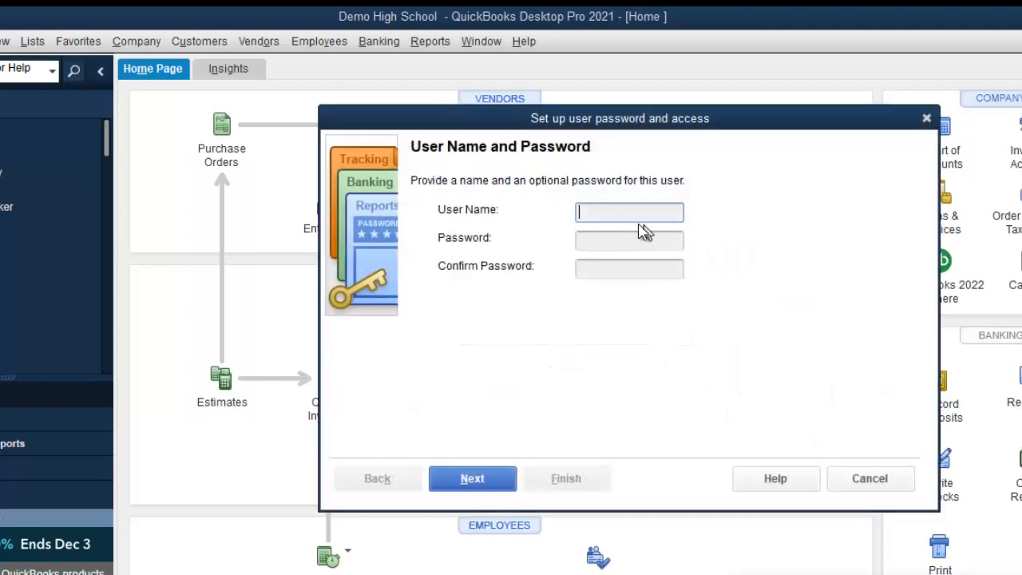
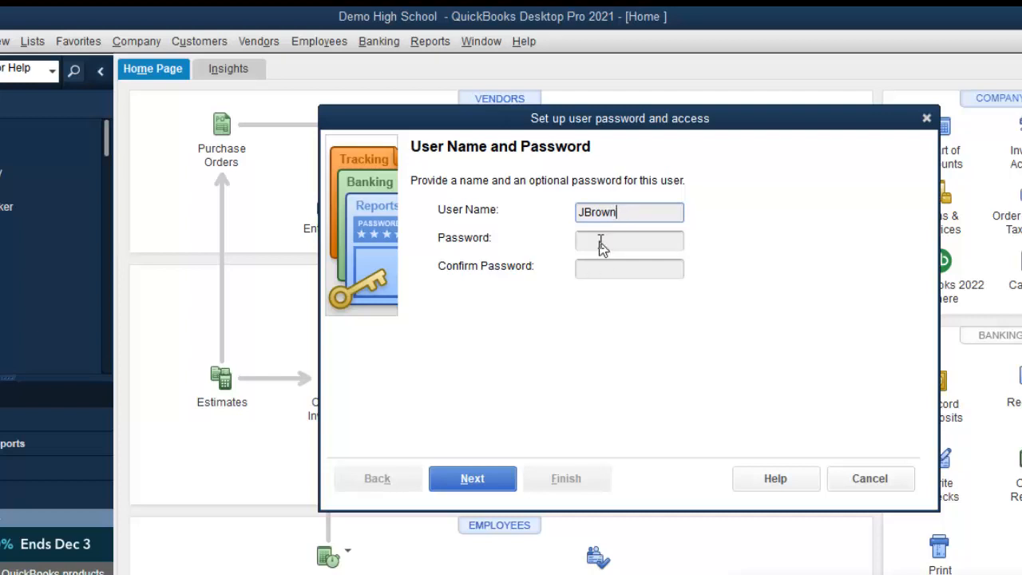
pyautogui.click(602, 245)
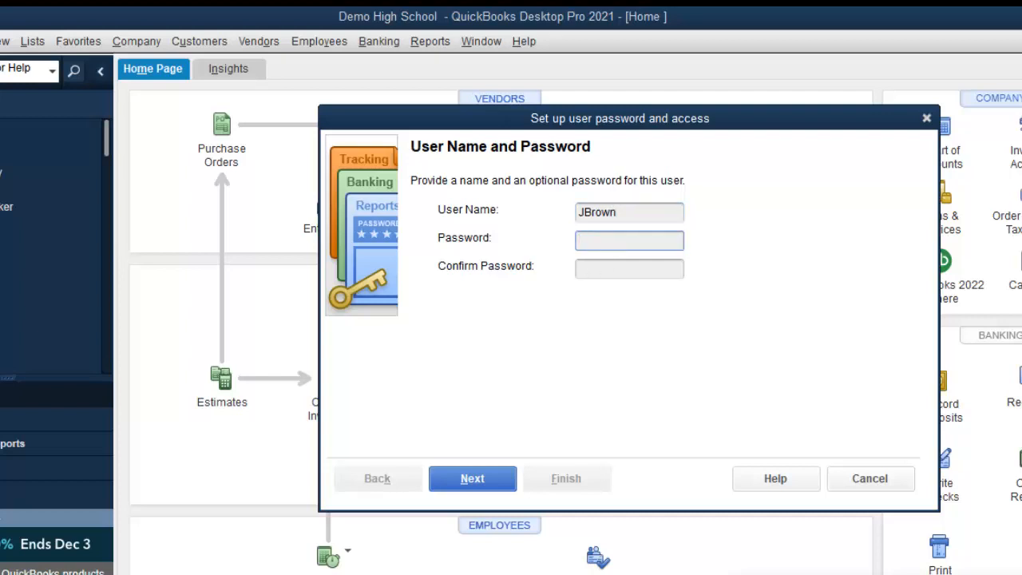
pyautogui.write('1234')
pyautogui.click(587, 268)
pyautogui.write('1234')
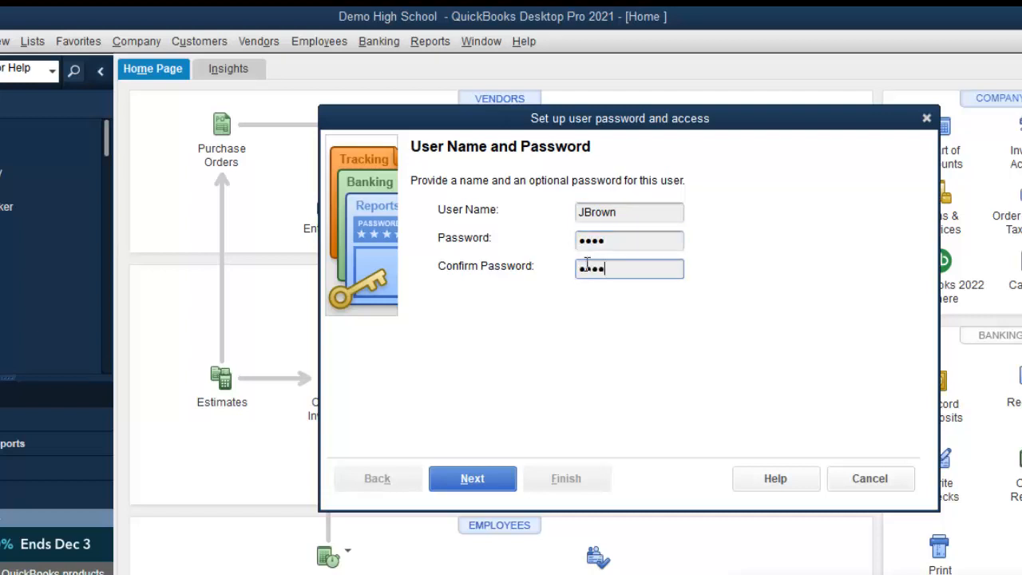
pyautogui.click(499, 487)
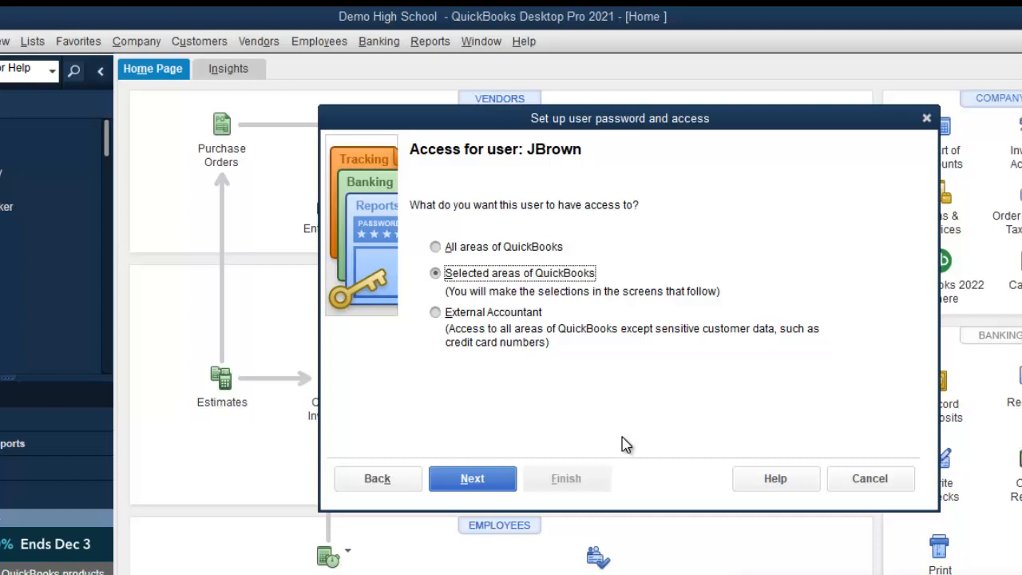
# Proceed with selected-areas access to page 1 of 10, Sales and Accounts Receivable.
pyautogui.click(496, 489)
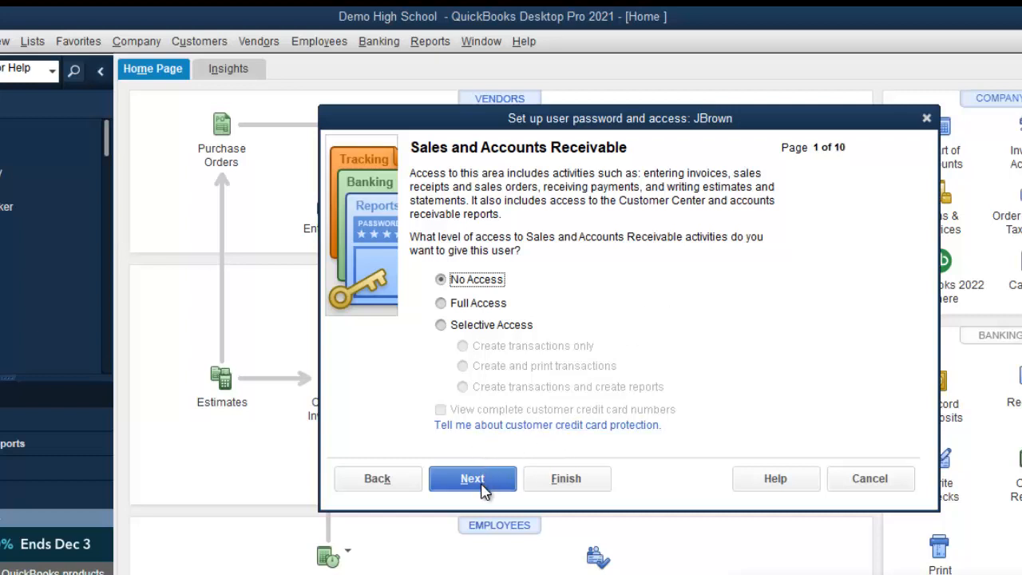
# Leave Sales and Accounts Receivable at No Access and give Purchases and Accounts Payable Full Access.
pyautogui.click(482, 489)
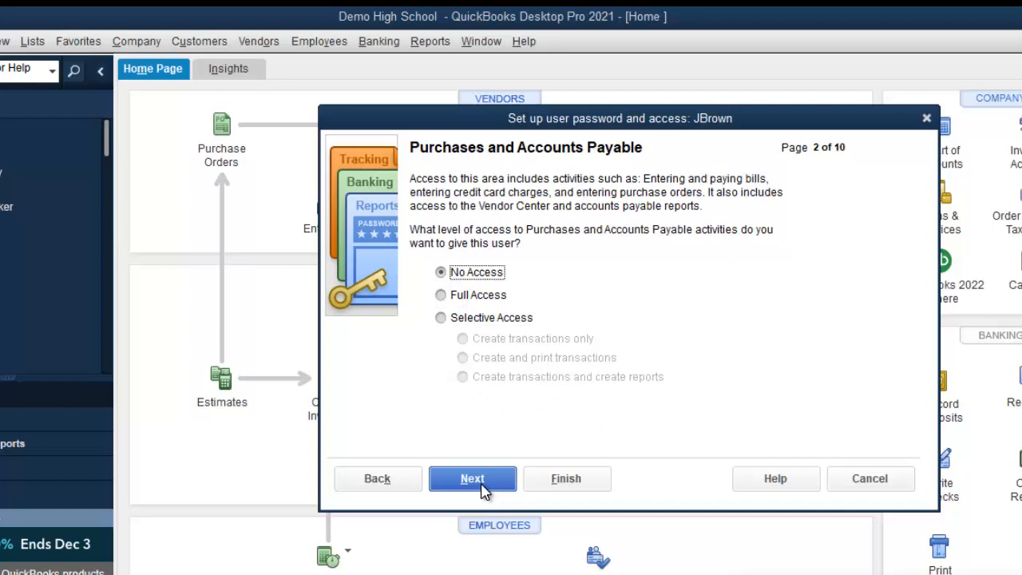
pyautogui.click(442, 295)
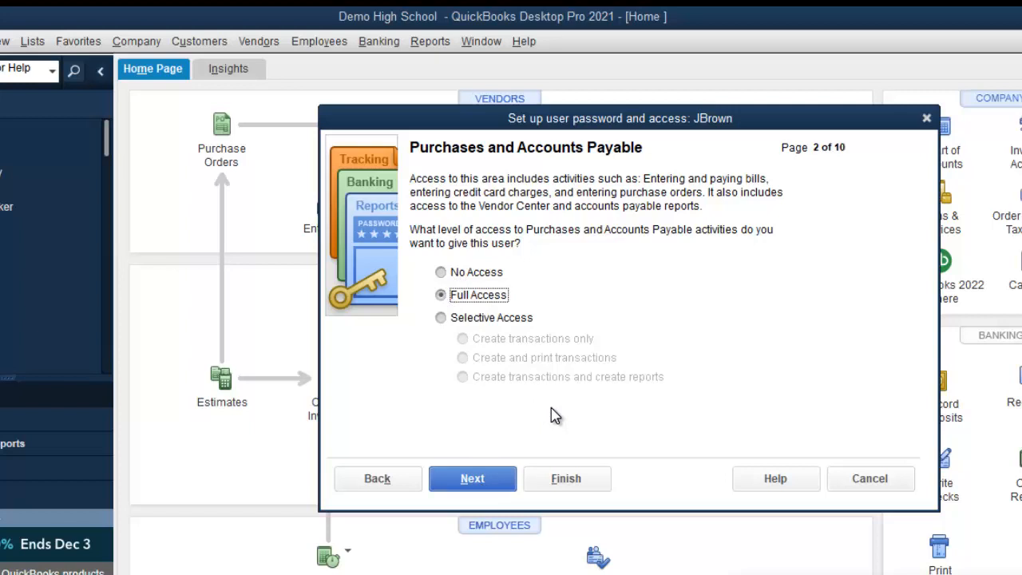
pyautogui.click(495, 482)
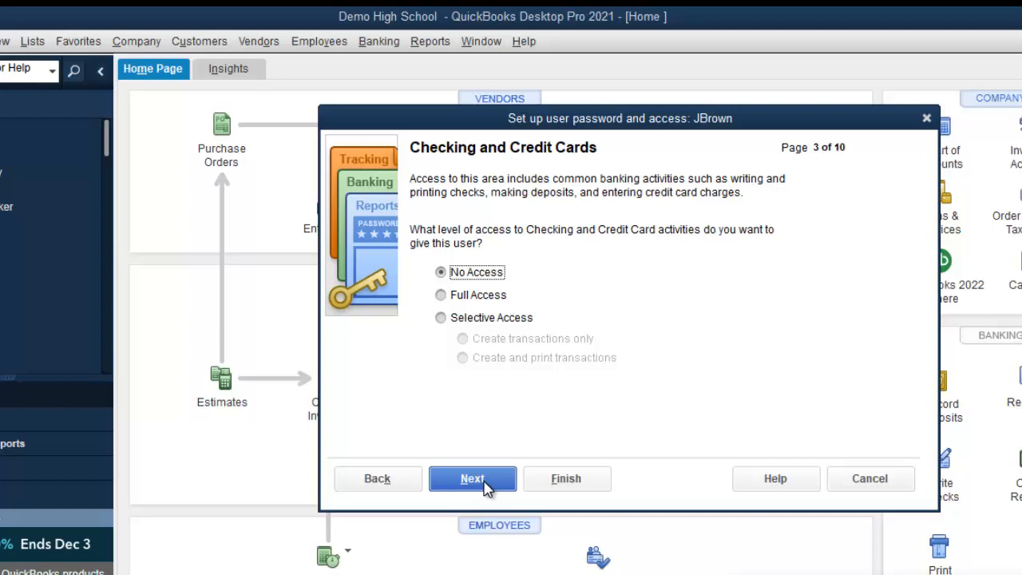
# Grant Full Access to Checking and Credit Cards and move on to the Inventory page.
pyautogui.click(445, 304)
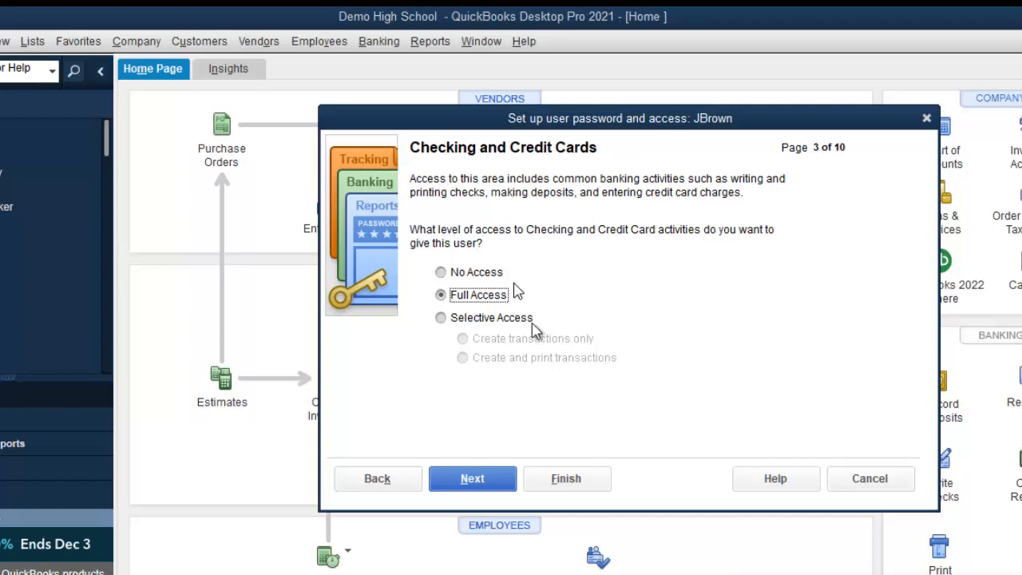
pyautogui.click(478, 482)
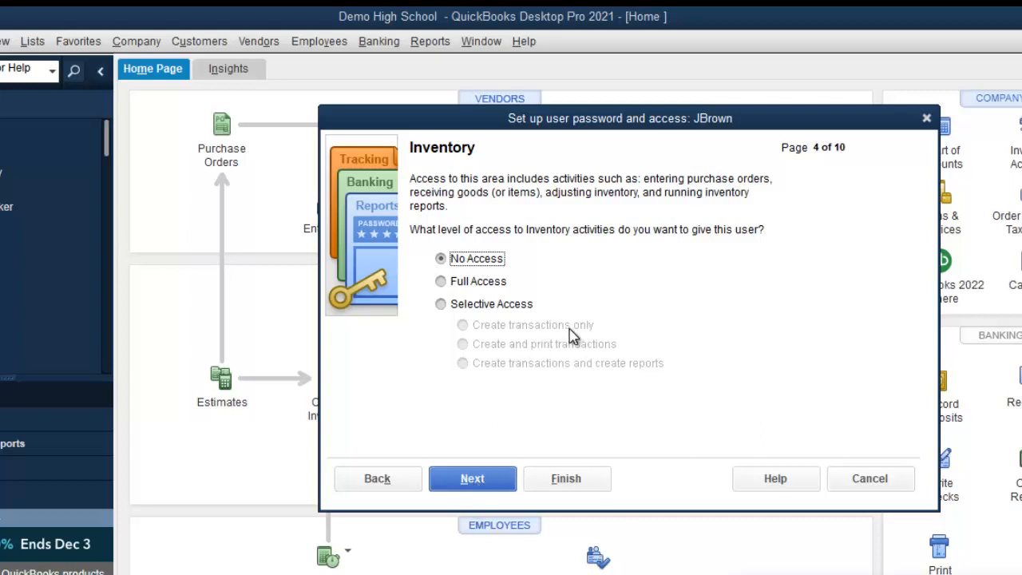
# Leave Inventory, Time Tracking, Payroll and Employees, and Sensitive Accounting Activities at No Access.
pyautogui.click(492, 486)
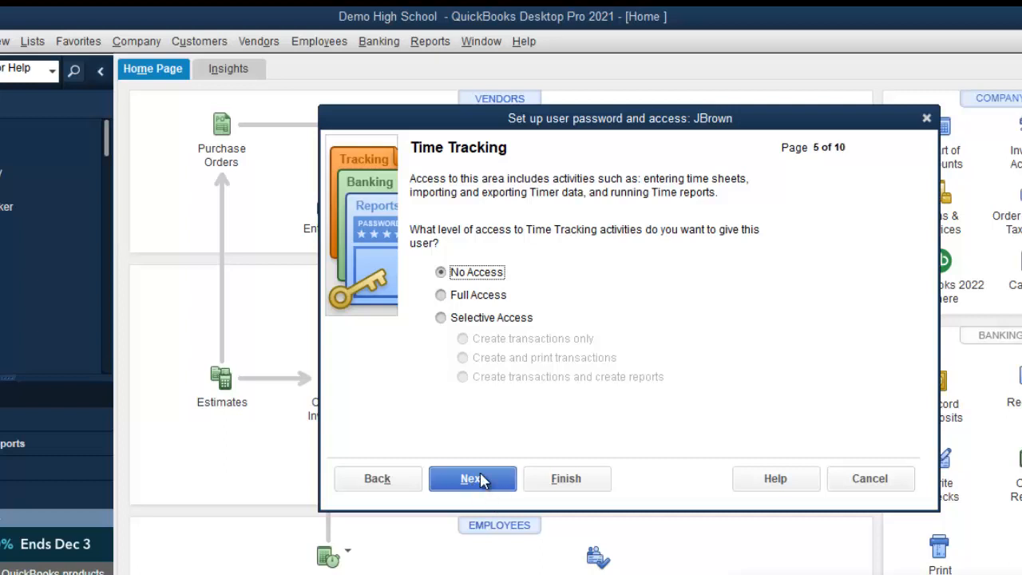
pyautogui.click(480, 478)
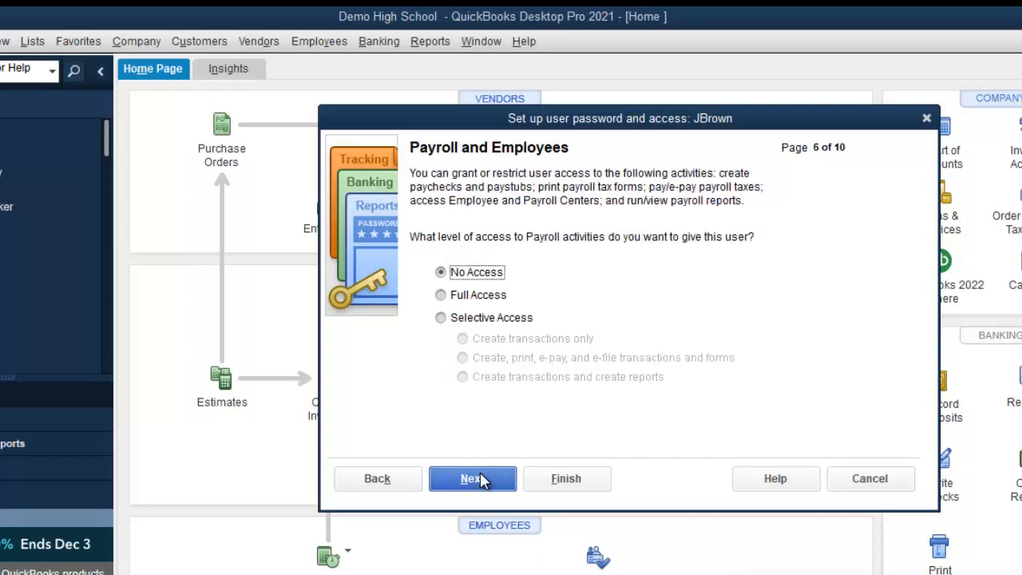
pyautogui.click(479, 473)
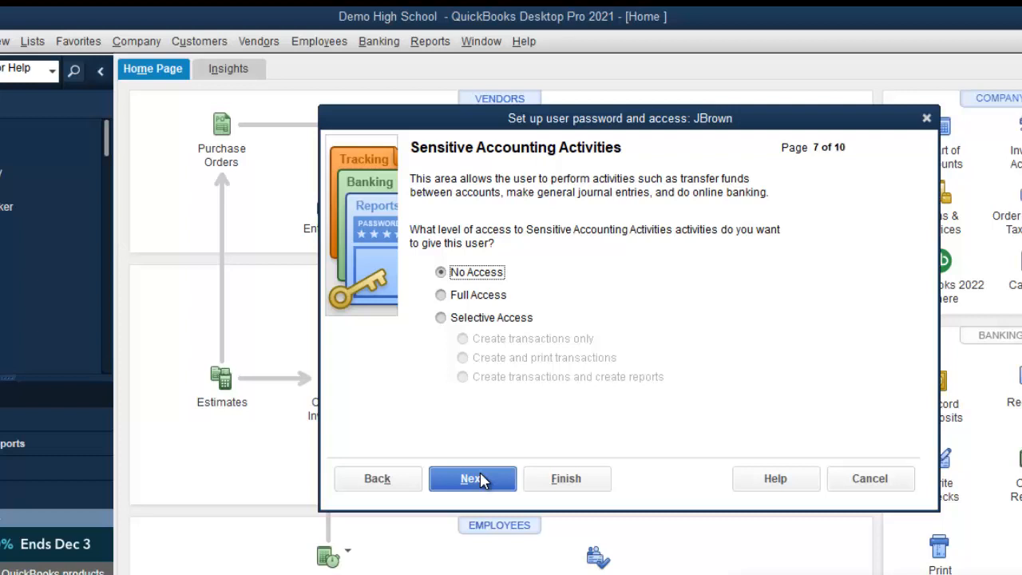
pyautogui.click(480, 476)
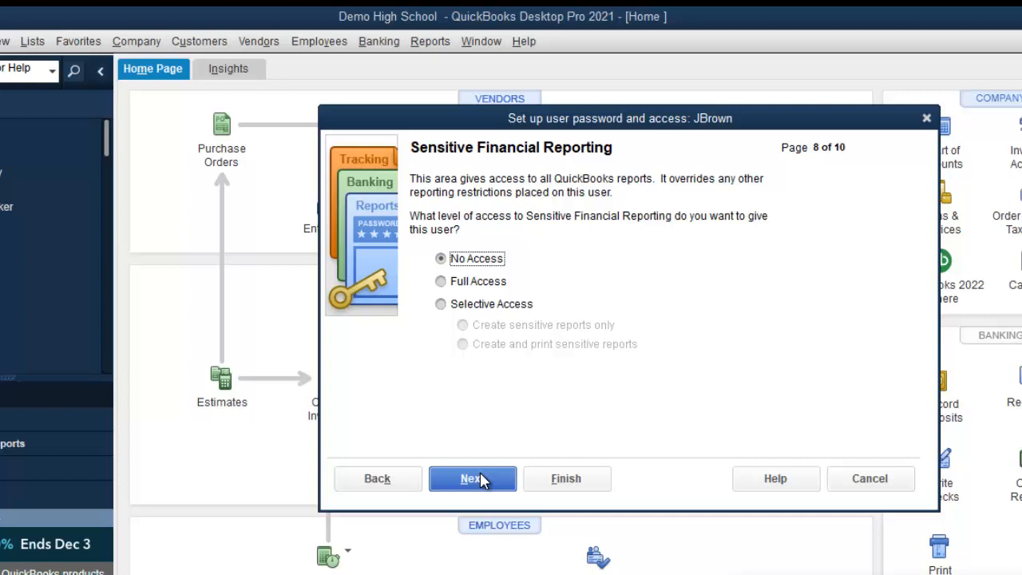
# Keep Sensitive Financial Reporting at No Access and advance to page 9, Changing or Deleting Transactions.
pyautogui.click(480, 473)
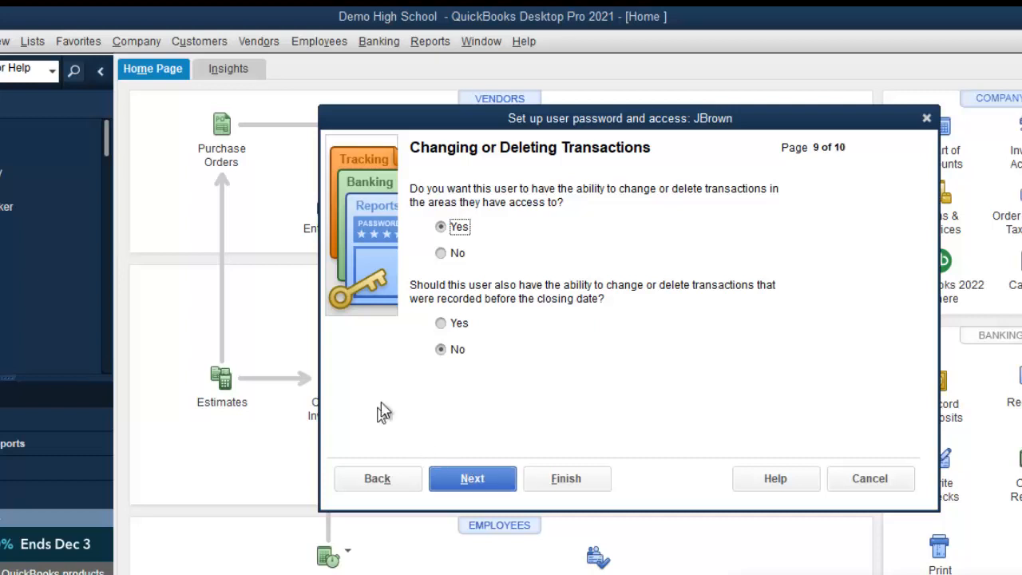
# Deny the new user permission to change or delete transactions, finish setup, and close the User List.
pyautogui.click(454, 256)
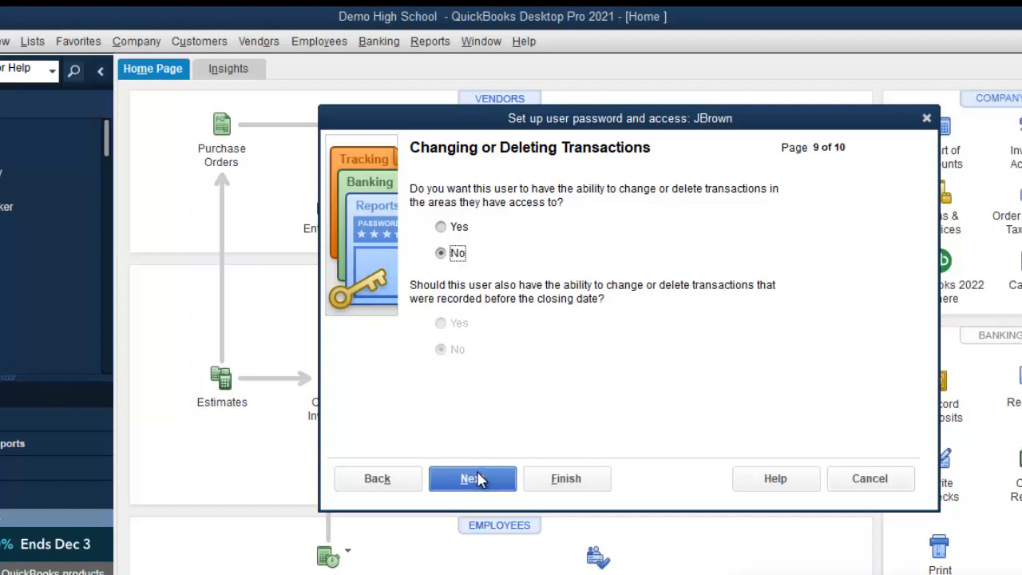
pyautogui.click(587, 484)
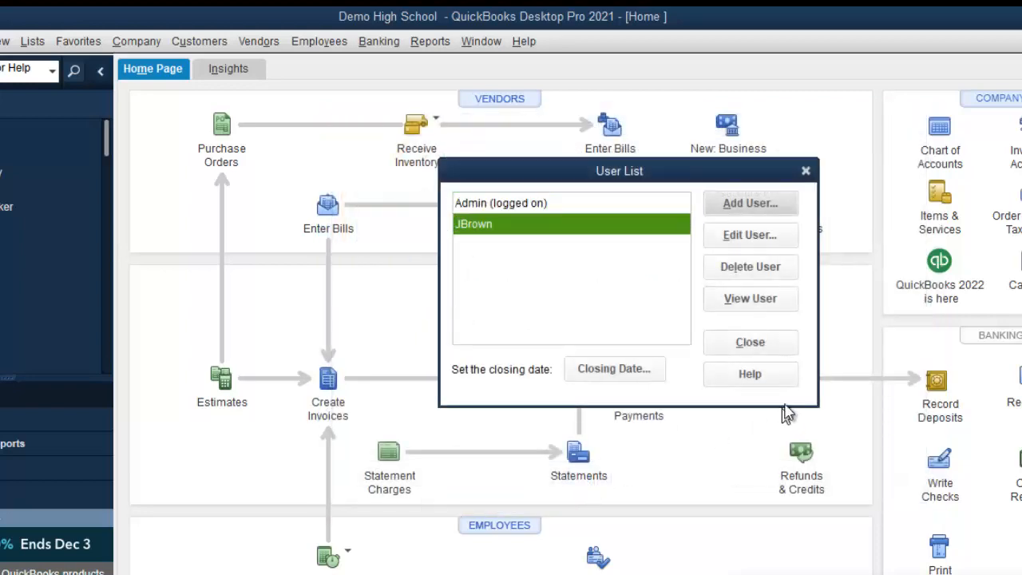
pyautogui.click(785, 345)
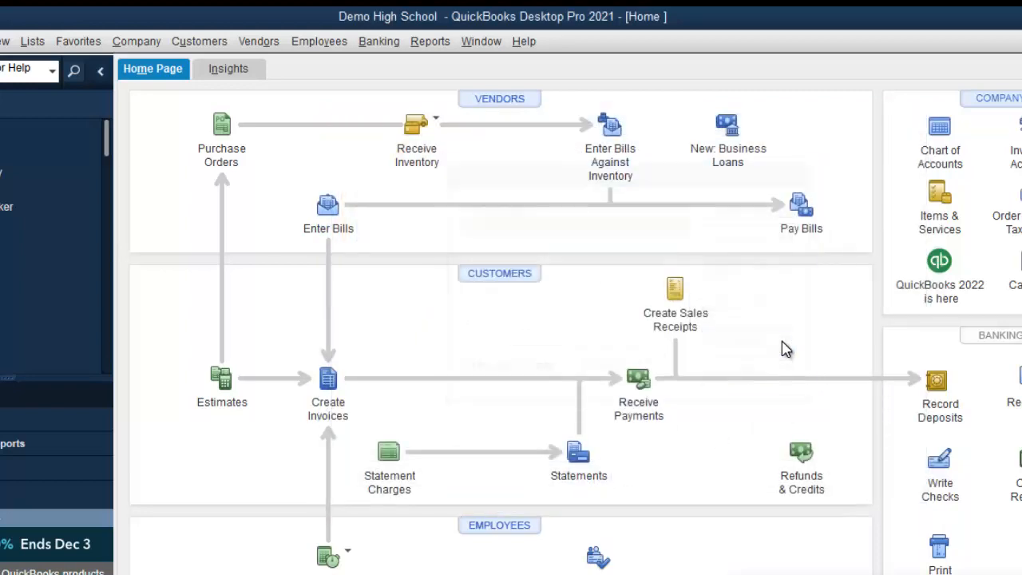
# Reveal the fourth slide topic, Creating Bank Accounts and Entering Opening Balances, then return to QuickBooks.
pyautogui.hotkey('alt', 'Tab')
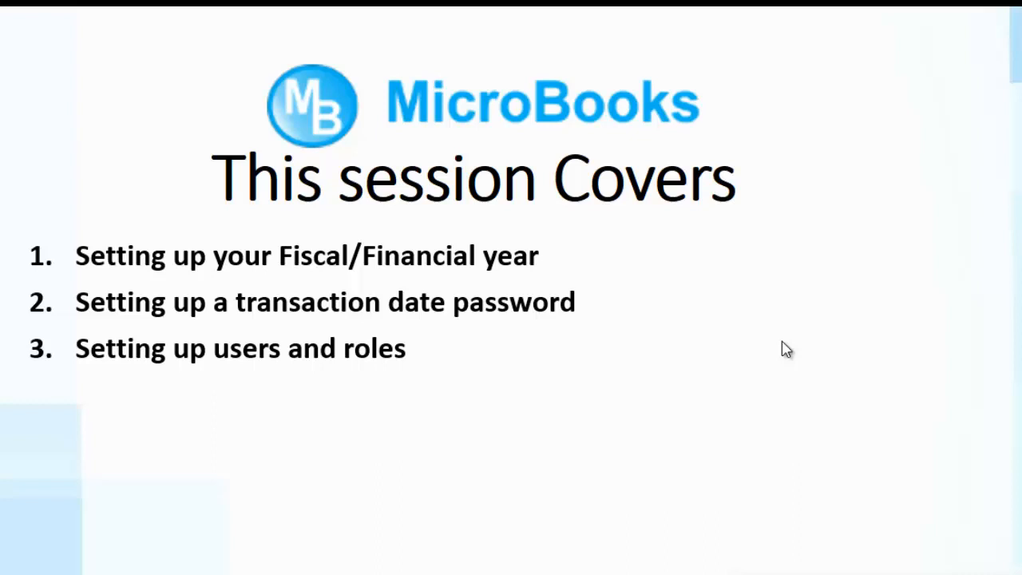
pyautogui.click(787, 349)
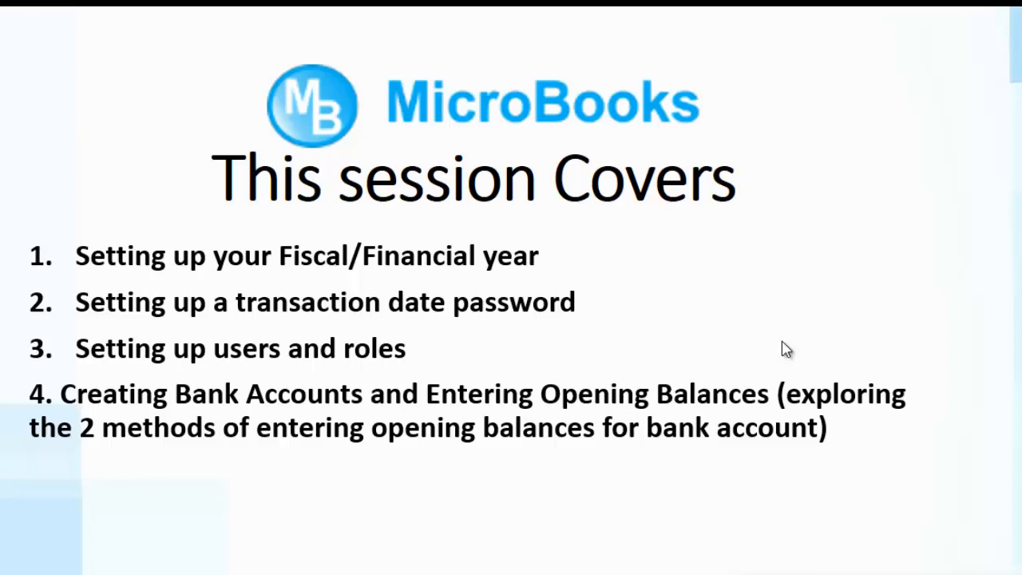
pyautogui.hotkey('alt', 'Tab')
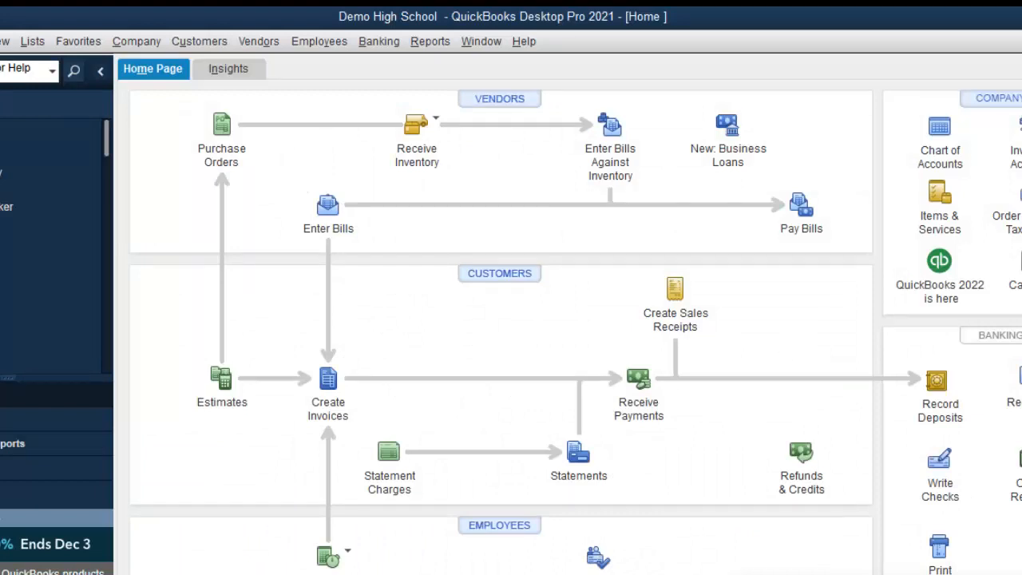
# From the Chart of Accounts, start a new account of type Bank.
pyautogui.click(942, 130)
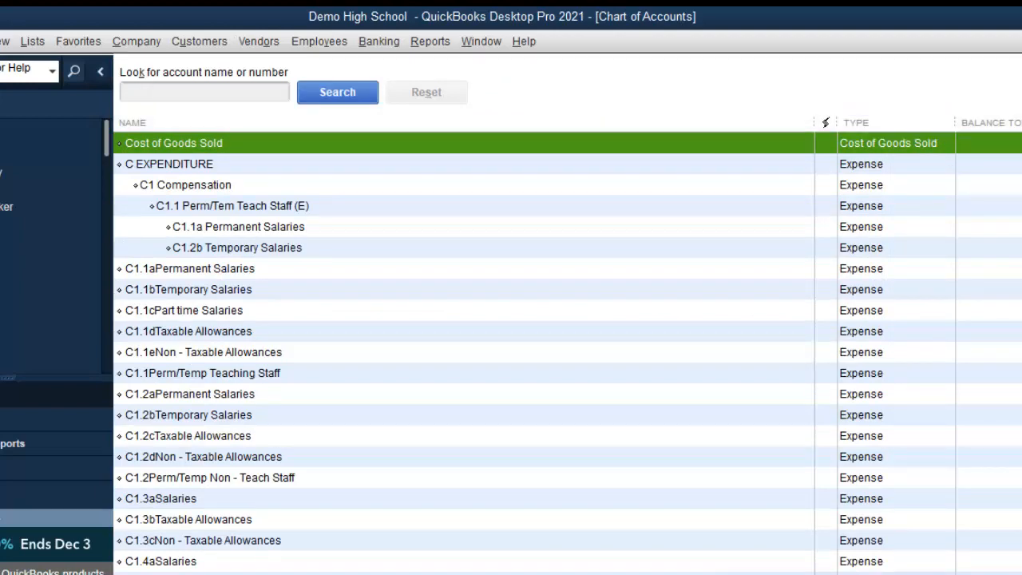
pyautogui.scroll(13, 567, 351)
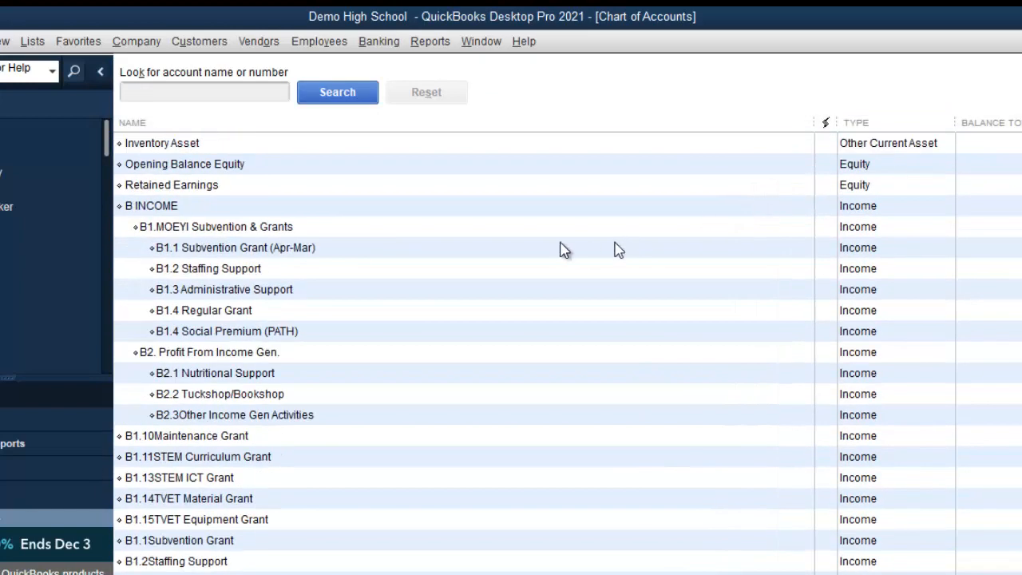
pyautogui.rightClick(484, 231)
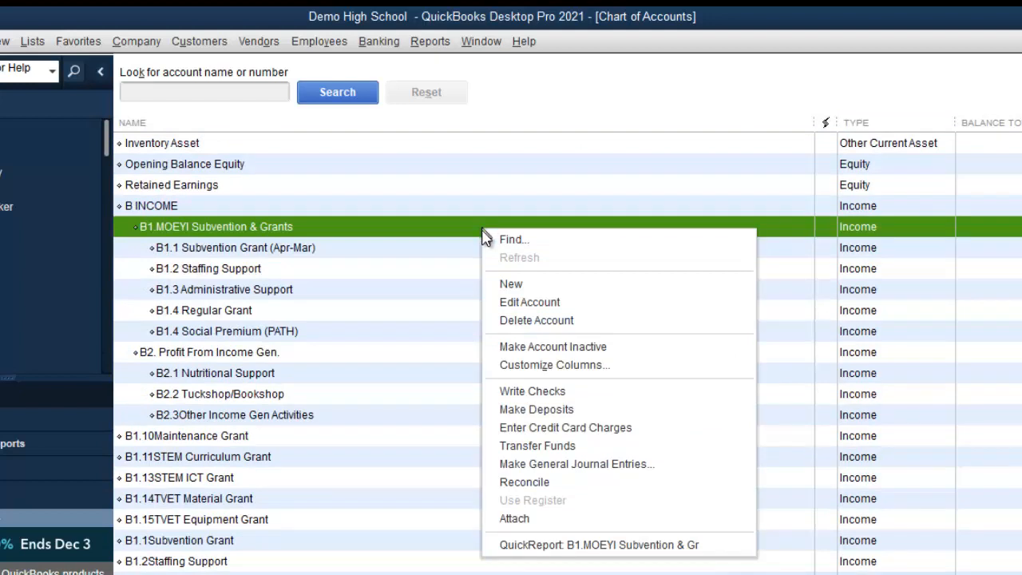
pyautogui.click(510, 287)
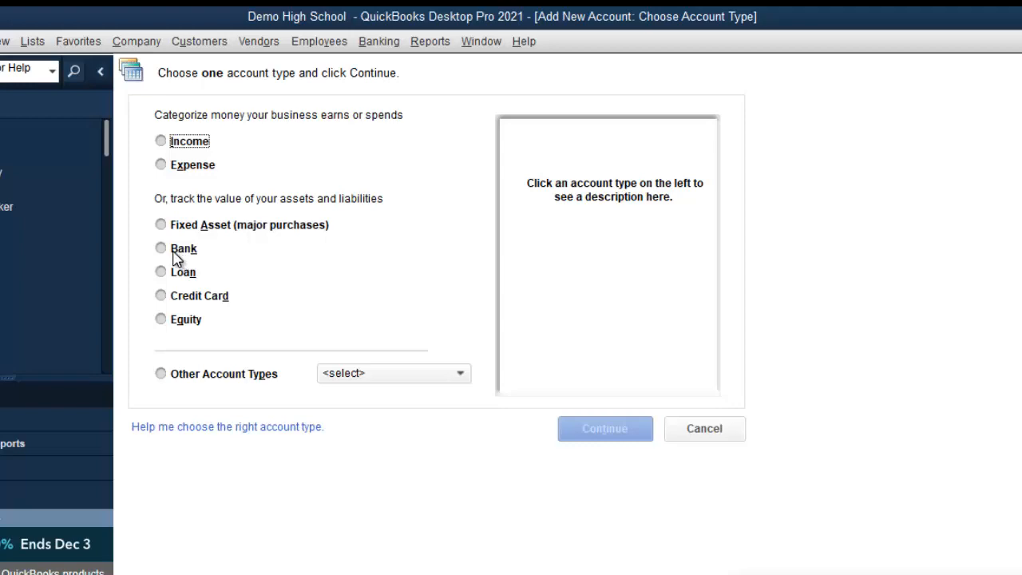
pyautogui.click(177, 251)
pyautogui.click(600, 434)
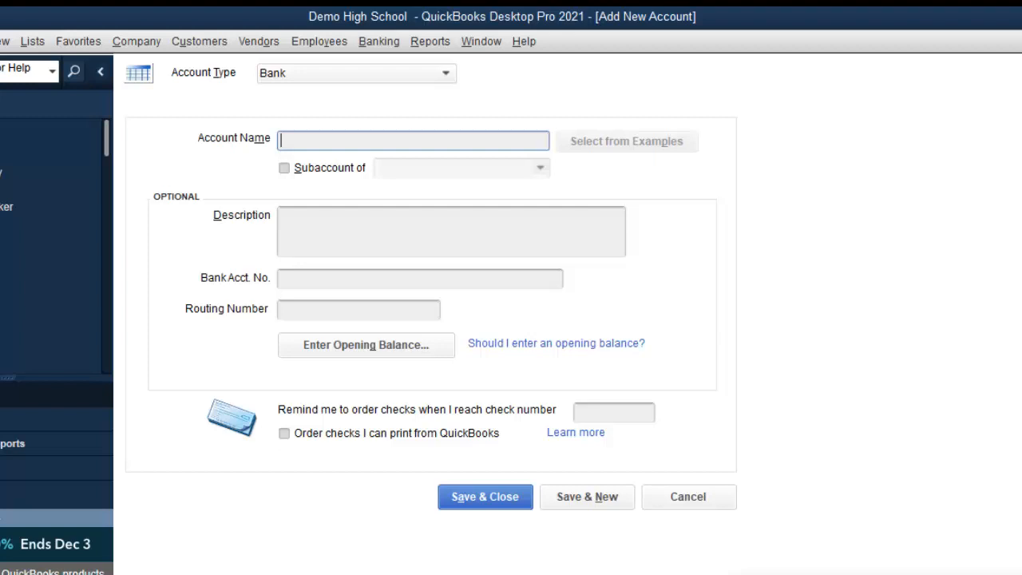
# Name the bank account 'NCB FEES A/C#' with a masked account number.
pyautogui.write('UCB FEES AA')
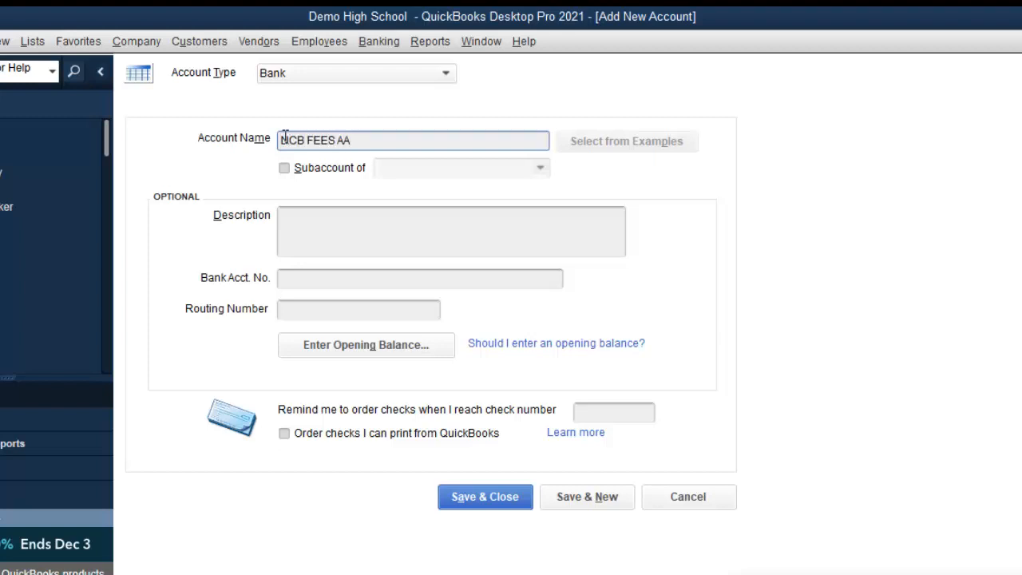
pyautogui.press('BackSpace')
pyautogui.write('/C#9876')
pyautogui.click(285, 136)
pyautogui.press('BackSpace')
pyautogui.write('N')
pyautogui.click(363, 140)
pyautogui.write('*****')
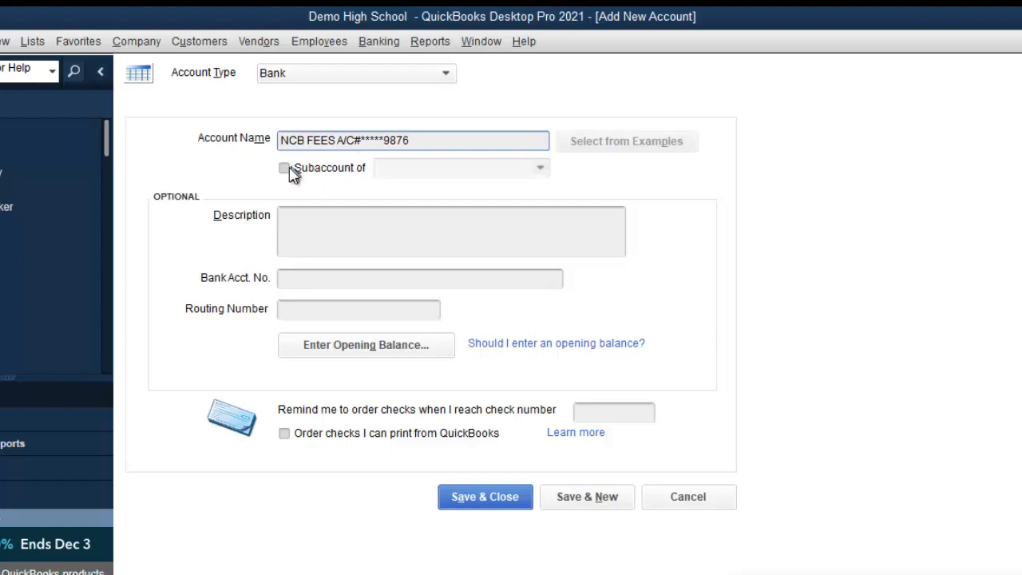
# Make it a subaccount and choose < Add New > for its parent account.
pyautogui.click(295, 169)
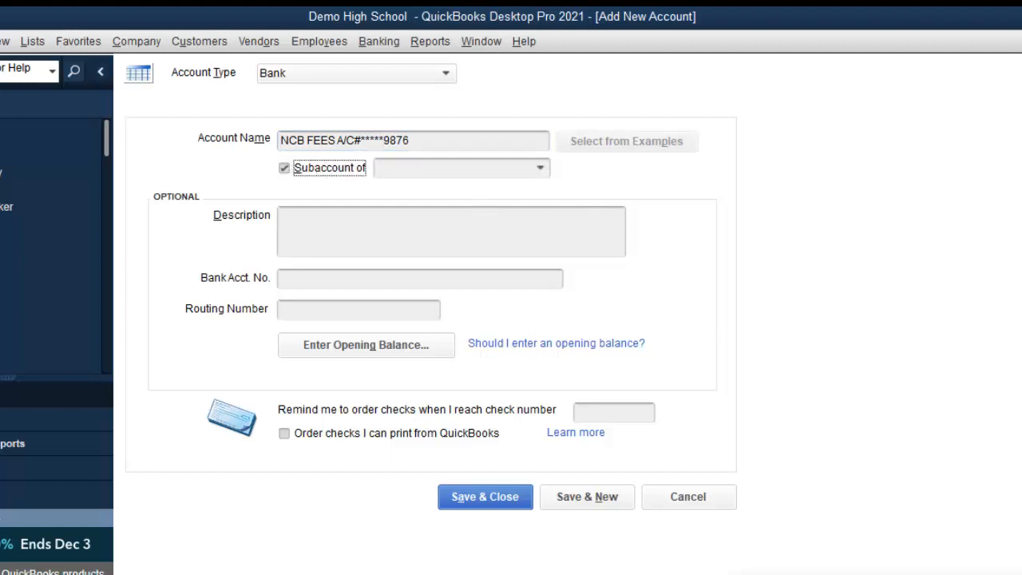
pyautogui.click(547, 174)
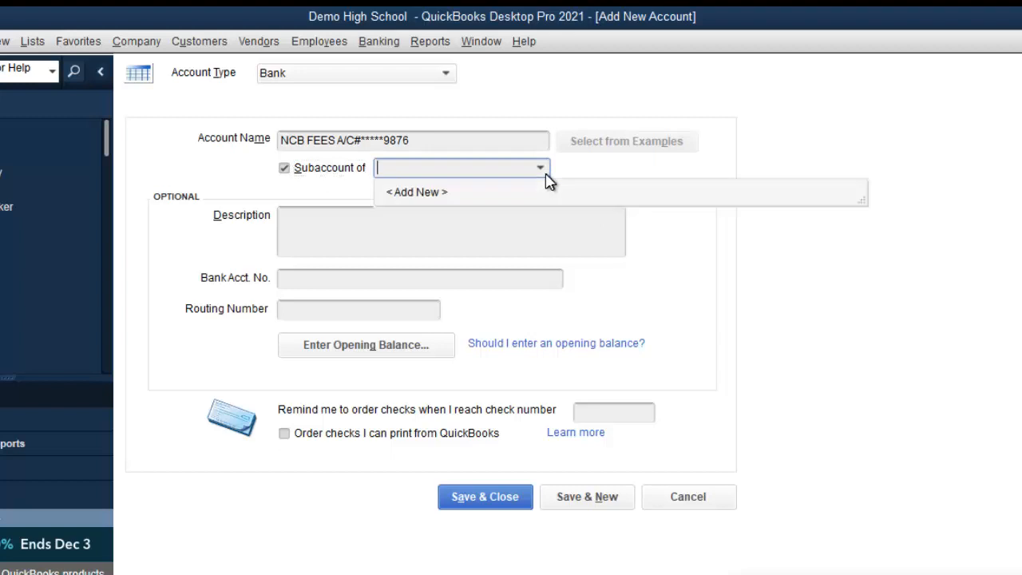
pyautogui.click(485, 196)
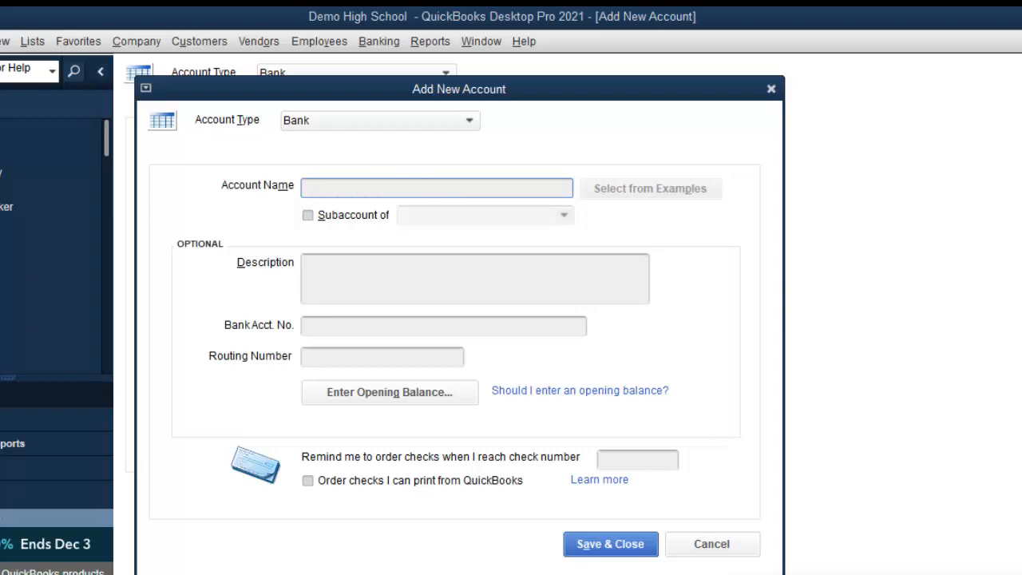
# Name the new parent account BANK AND CASH.
pyautogui.write('BANK AND CH')
pyautogui.press('BackSpace')
pyautogui.write('ASH')
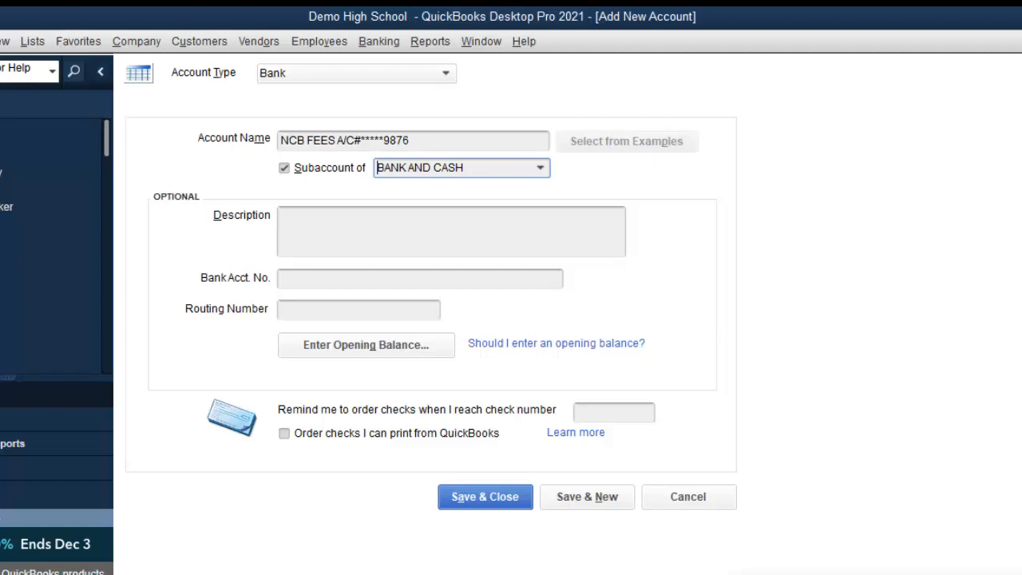
# Open the opening balance entry for the NCB FEES account.
pyautogui.click(390, 353)
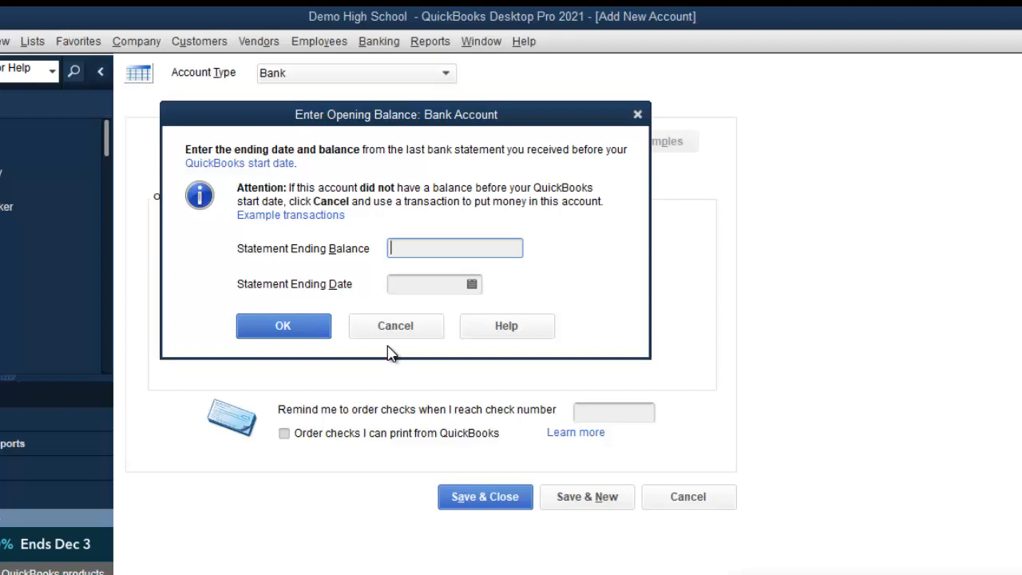
# Enter a 2,500,000.00 statement ending balance dated 31 August 2021 and confirm it.
pyautogui.write('5000000')
pyautogui.press('BackSpace')
pyautogui.press('BackSpace')
pyautogui.press('BackSpace')
pyautogui.press('BackSpace')
pyautogui.press('BackSpace')
pyautogui.press('BackSpace')
pyautogui.press('BackSpace')
pyautogui.write('2500000')
pyautogui.click(469, 288)
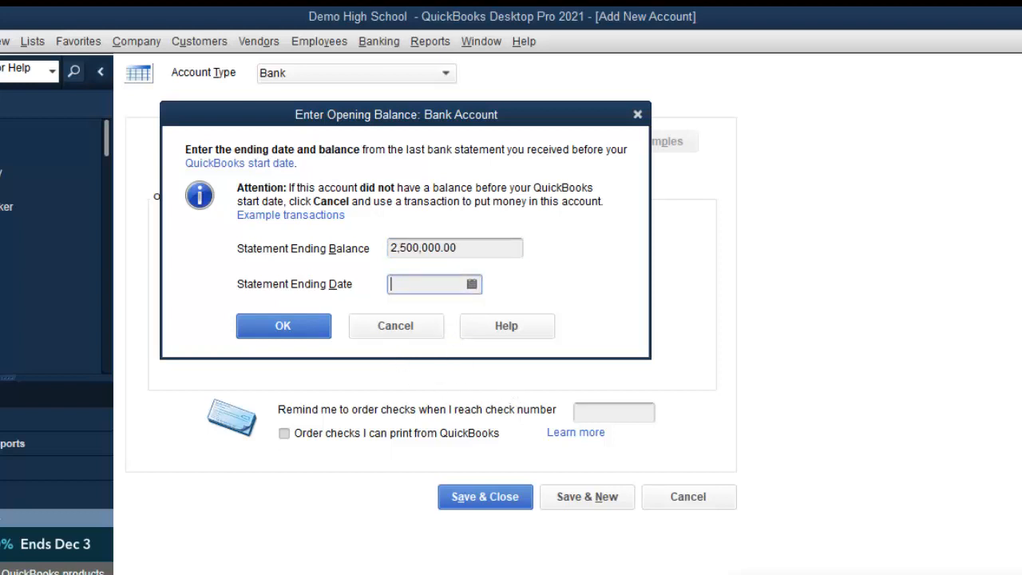
pyautogui.click(472, 285)
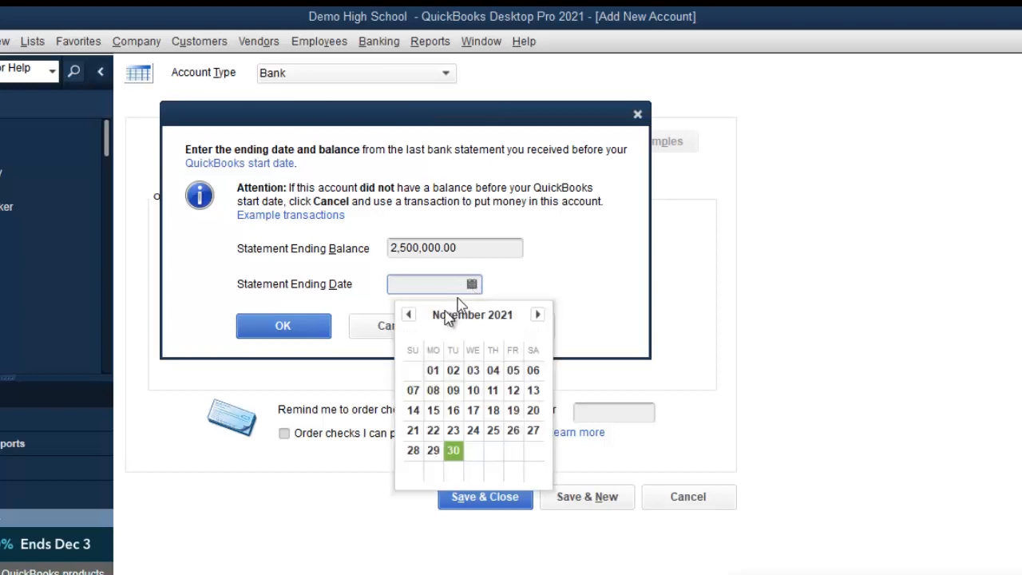
pyautogui.click(408, 317)
pyautogui.click(408, 316)
pyautogui.click(408, 316)
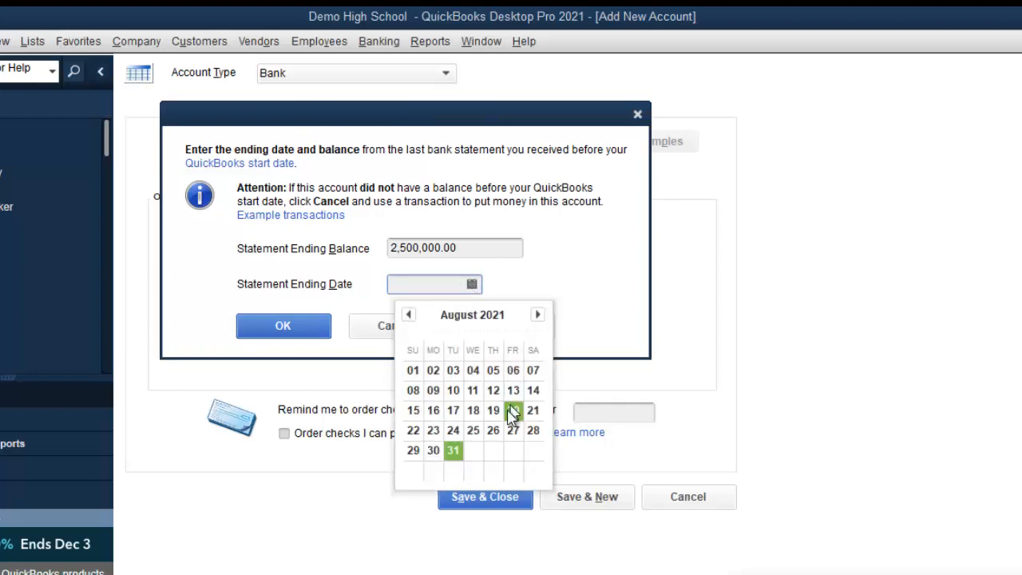
pyautogui.click(455, 452)
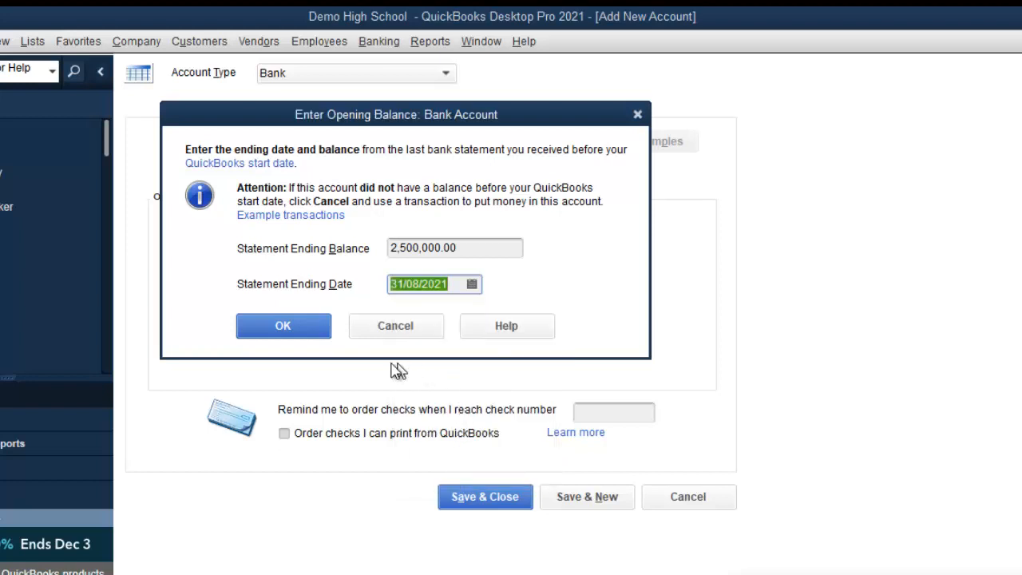
pyautogui.click(309, 333)
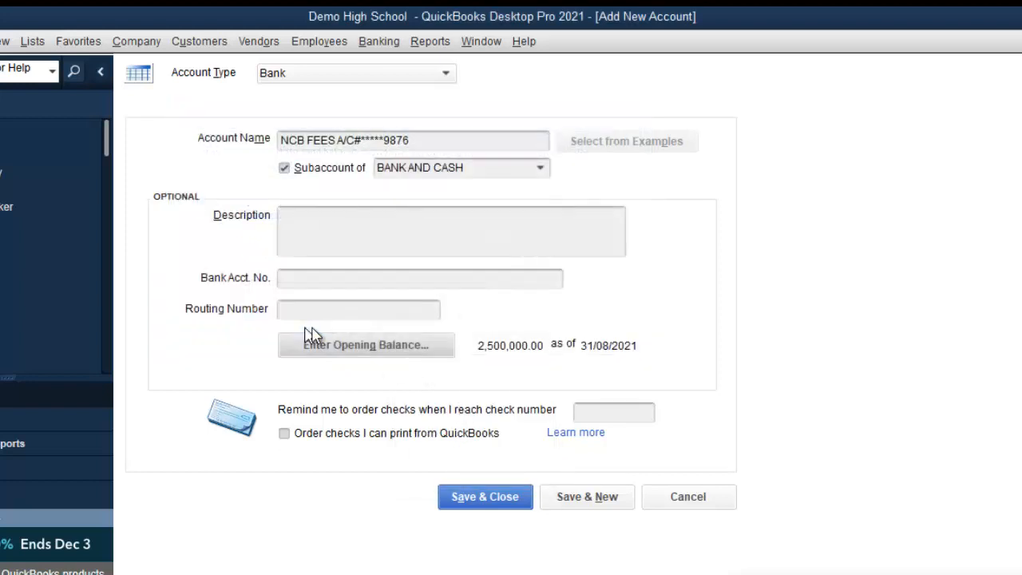
# Copy the account name into the Description field and save the NCB FEES account.
pyautogui.moveTo(431, 143); pyautogui.dragTo(239, 155)
pyautogui.hotkey('ctrl', 'c')
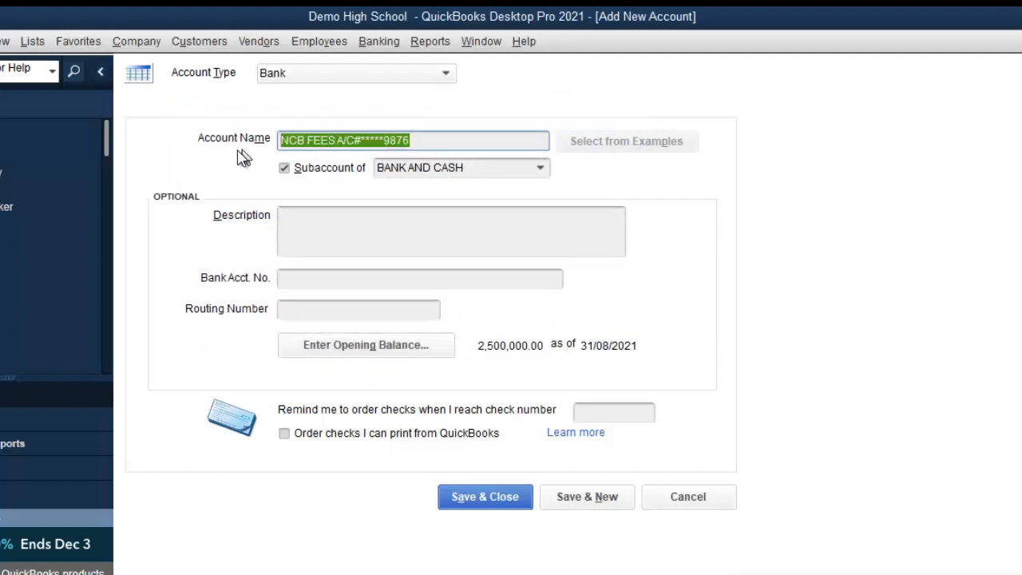
pyautogui.click(331, 249)
pyautogui.hotkey('ctrl', 'v')
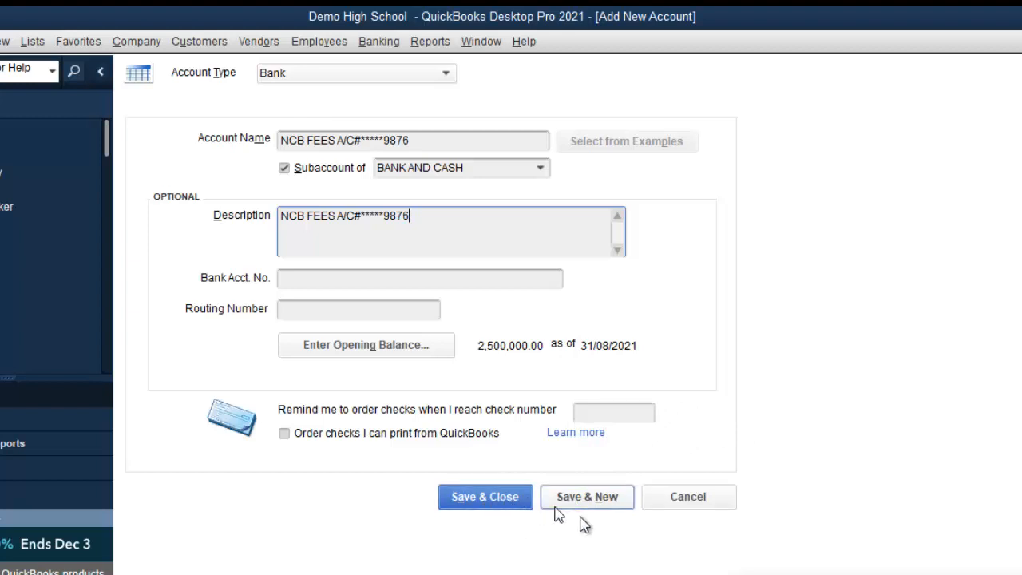
pyautogui.click(478, 498)
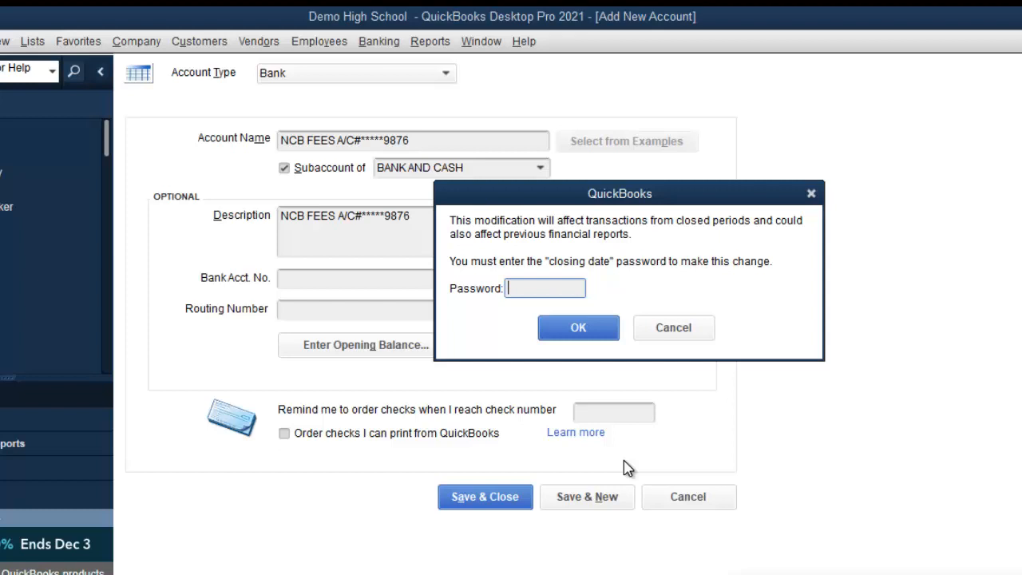
# Enter the closing-date password, retrying after an incorrect attempt, so the account is saved.
pyautogui.write('••••••••')
pyautogui.click(583, 335)
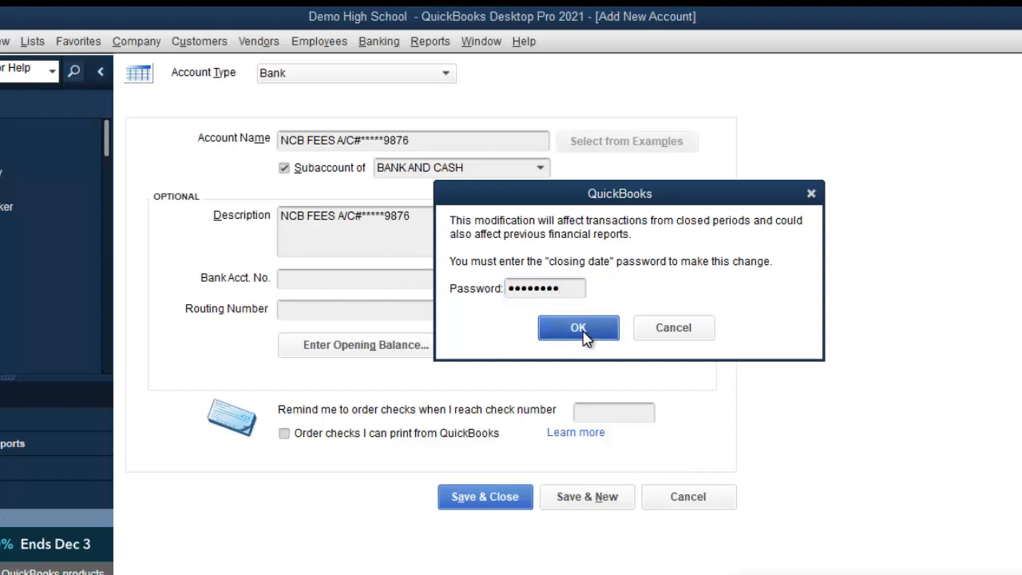
pyautogui.click(527, 246)
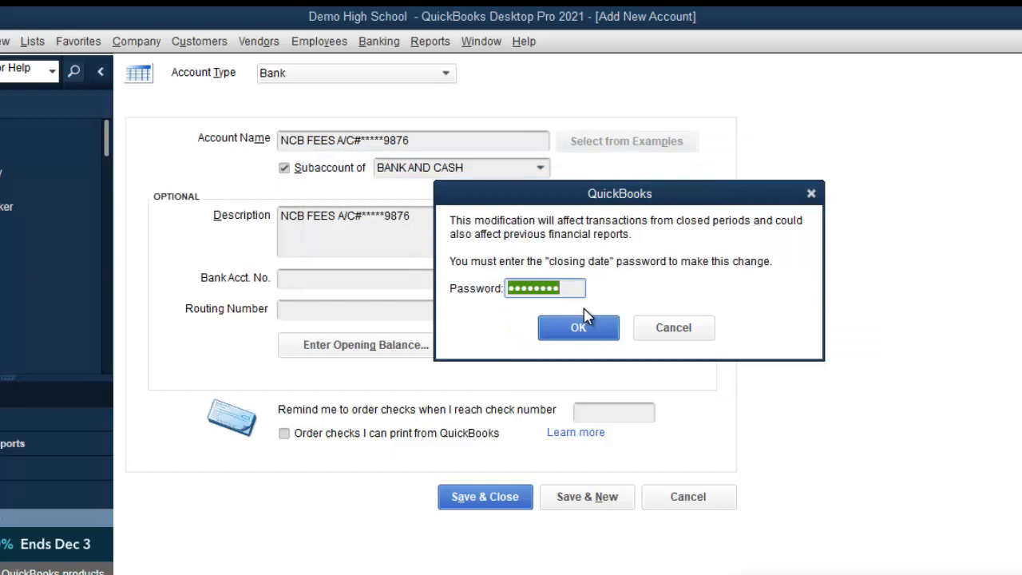
pyautogui.write('a')
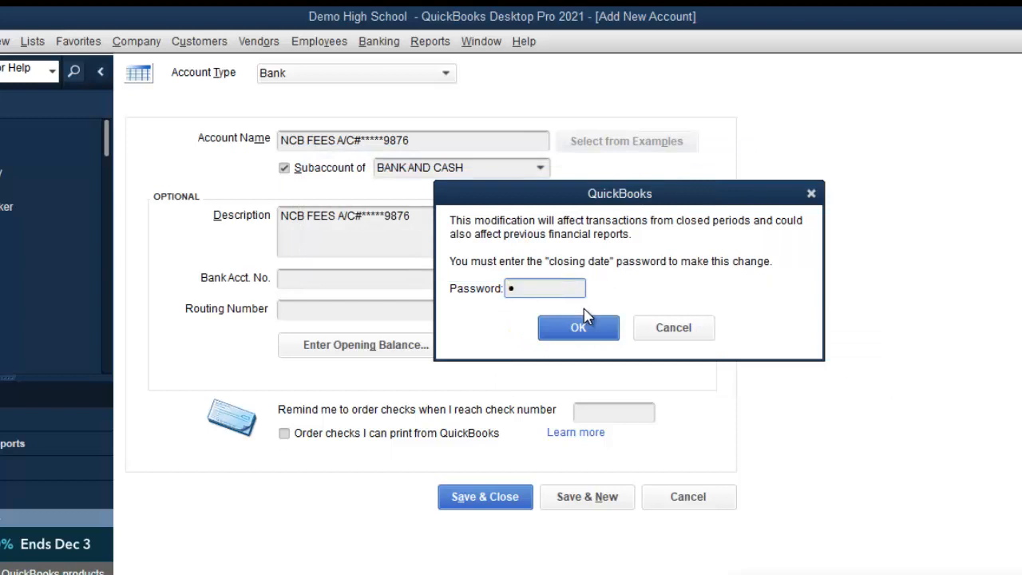
pyautogui.write('dmin123')
pyautogui.click(577, 326)
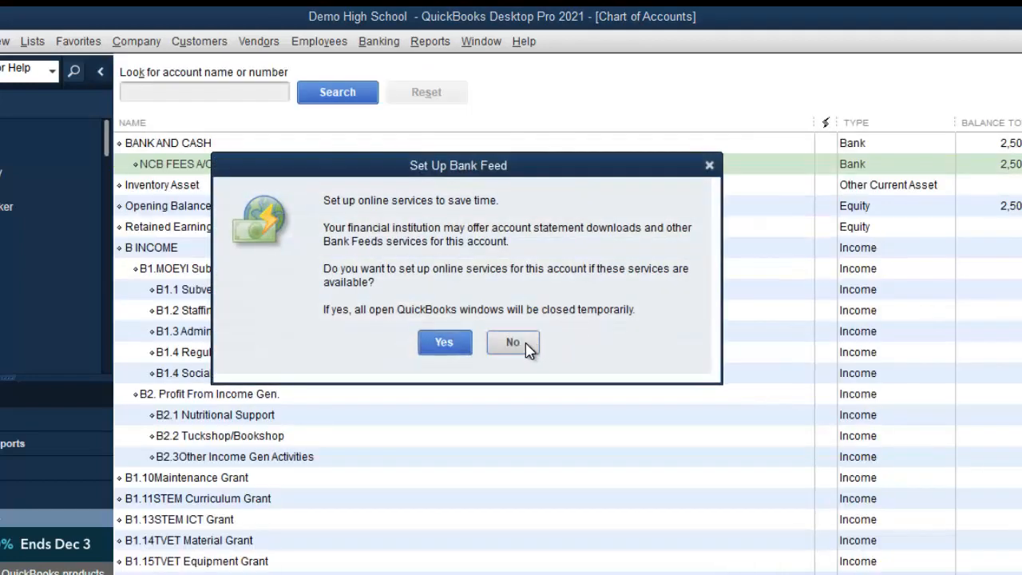
# Decline the bank feed and check NCB FEES at 2,500,000.00 under BANK AND CASH.
pyautogui.click(527, 348)
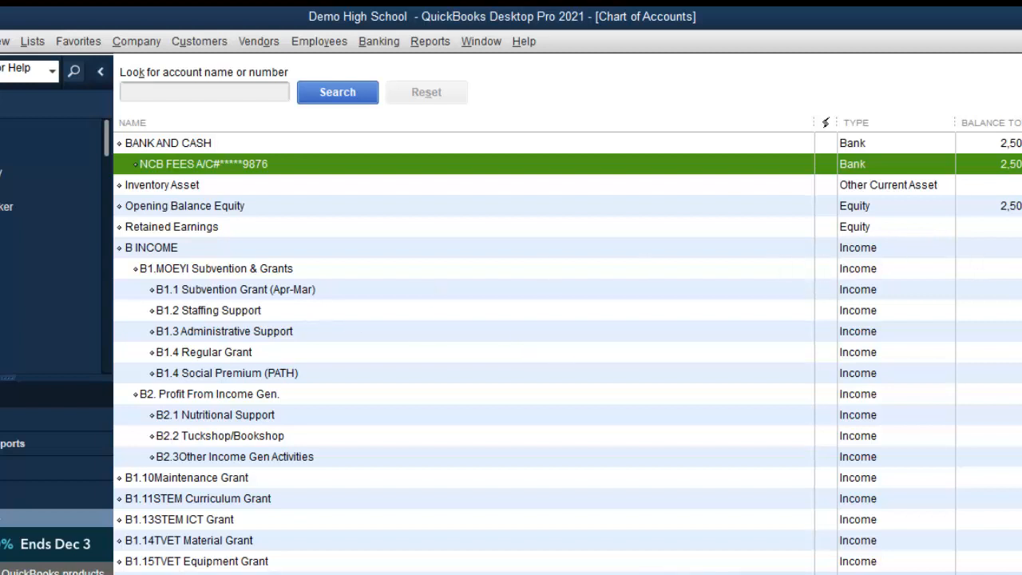
pyautogui.click(1012, 144)
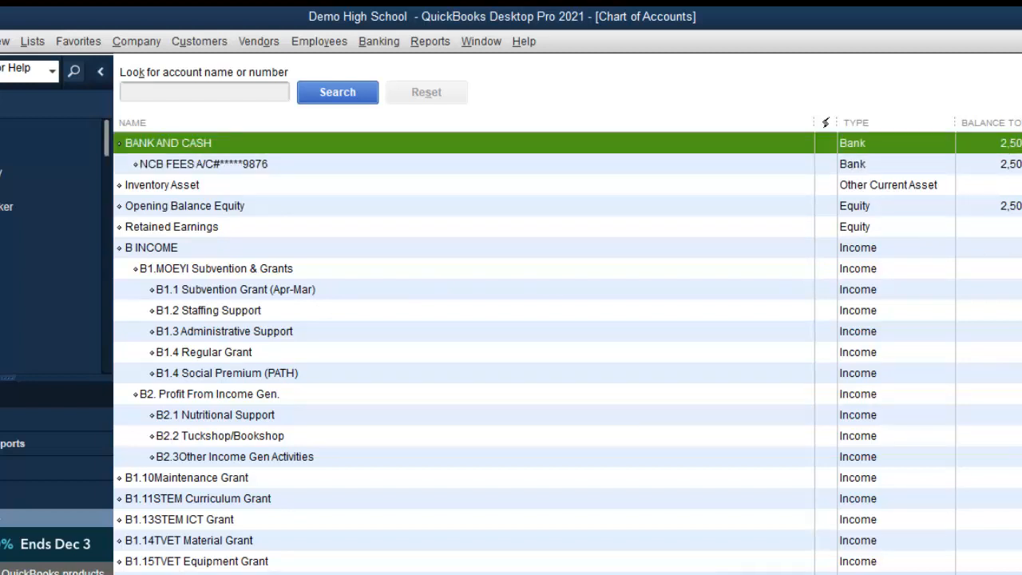
pyautogui.press('Down')
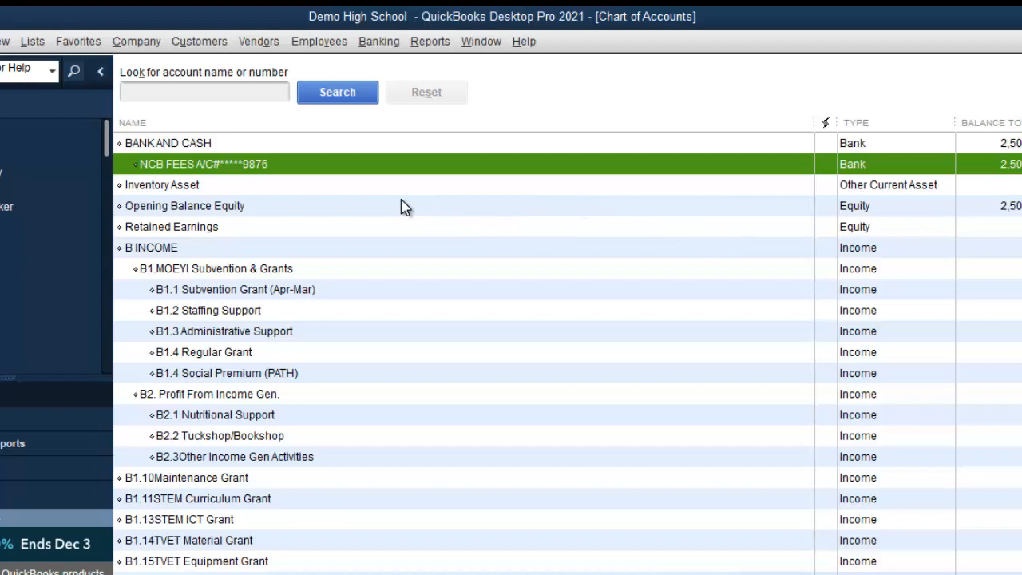
pyautogui.press('super+minus')
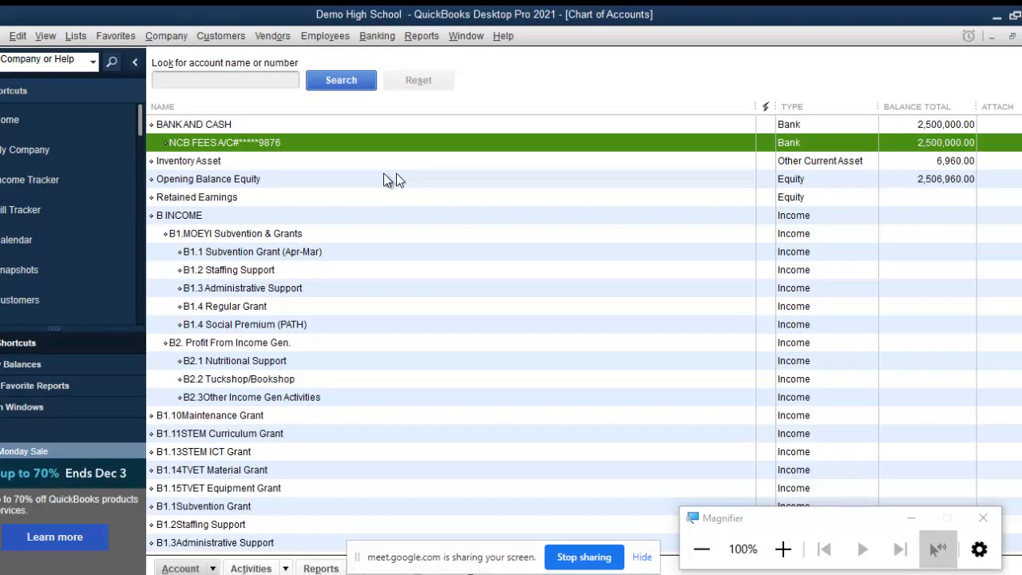
pyautogui.rightClick(356, 176)
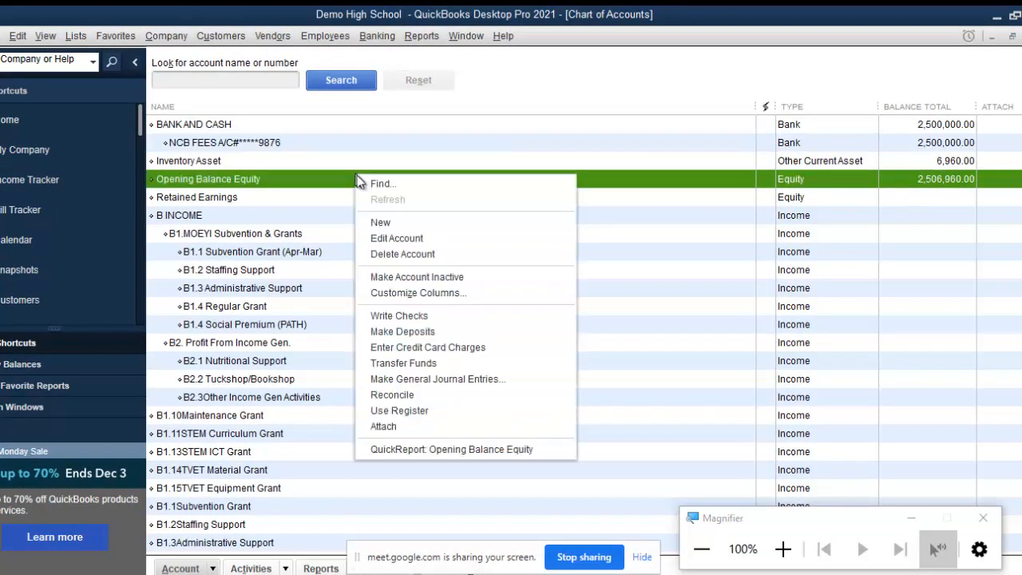
# Start a new Bank account named NCB SUBVENTION A/C with its account number masked by asterisks.
pyautogui.click(393, 225)
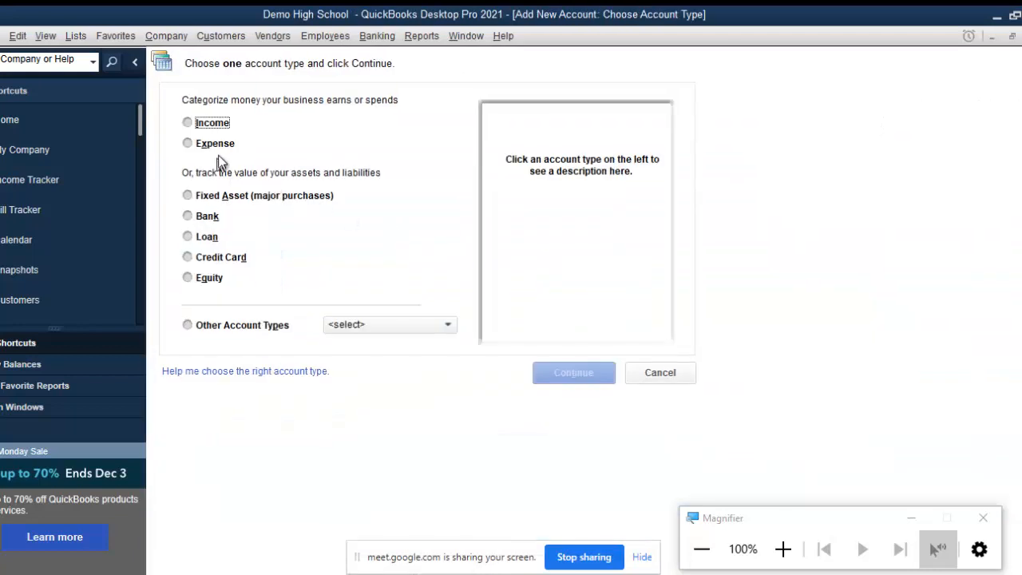
pyautogui.click(208, 217)
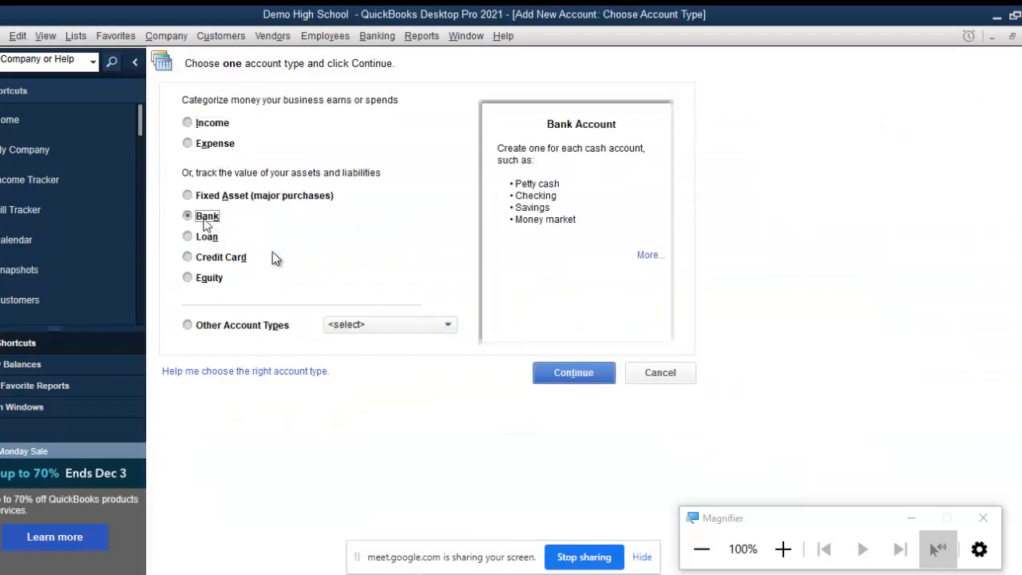
pyautogui.click(605, 373)
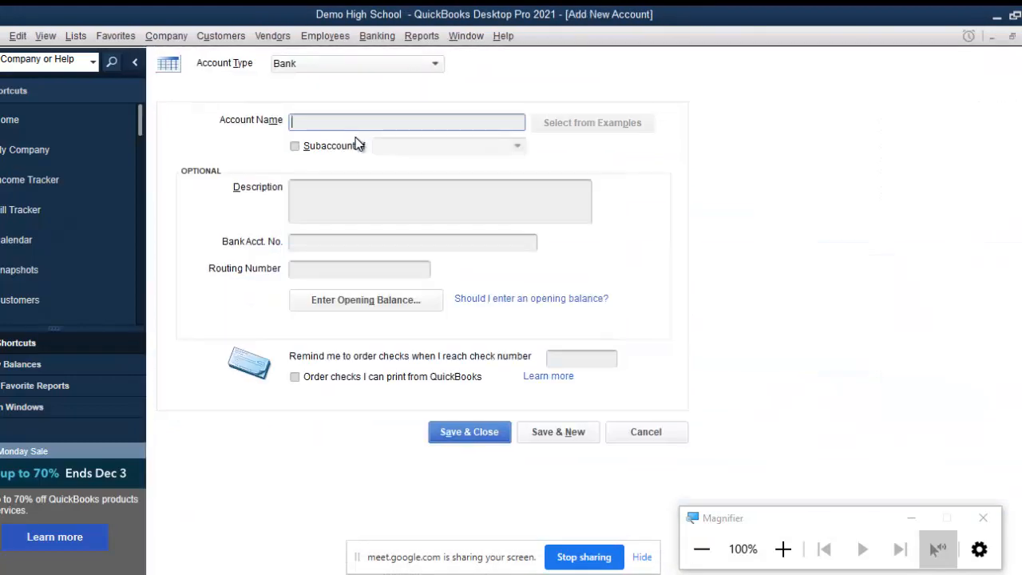
pyautogui.write('NCB SUBVENTION A/C')
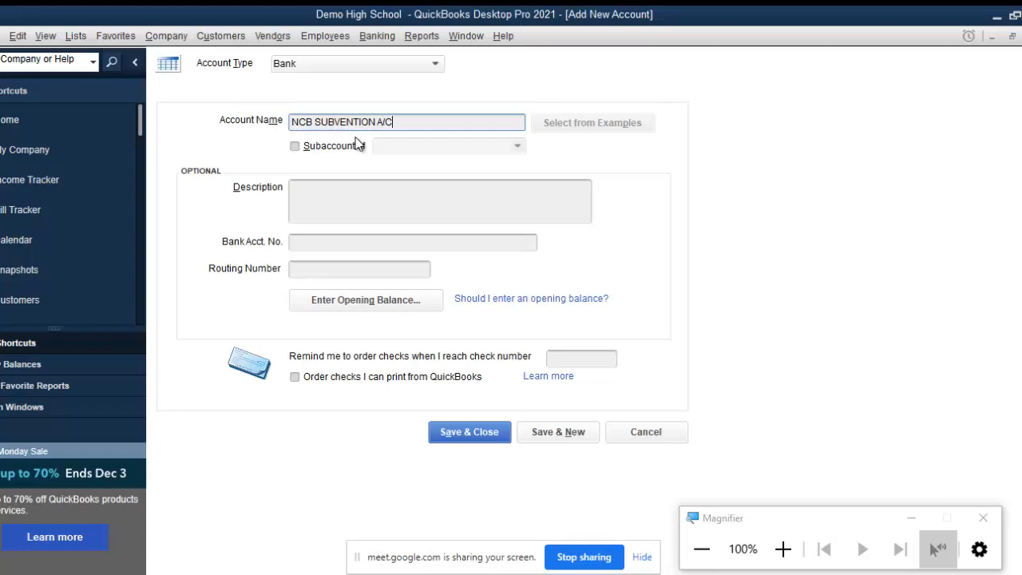
pyautogui.write('#1234')
pyautogui.click(397, 121)
pyautogui.write('********')
# Make it a subaccount of BANK AND CASH and begin its opening balance entry.
pyautogui.click(295, 147)
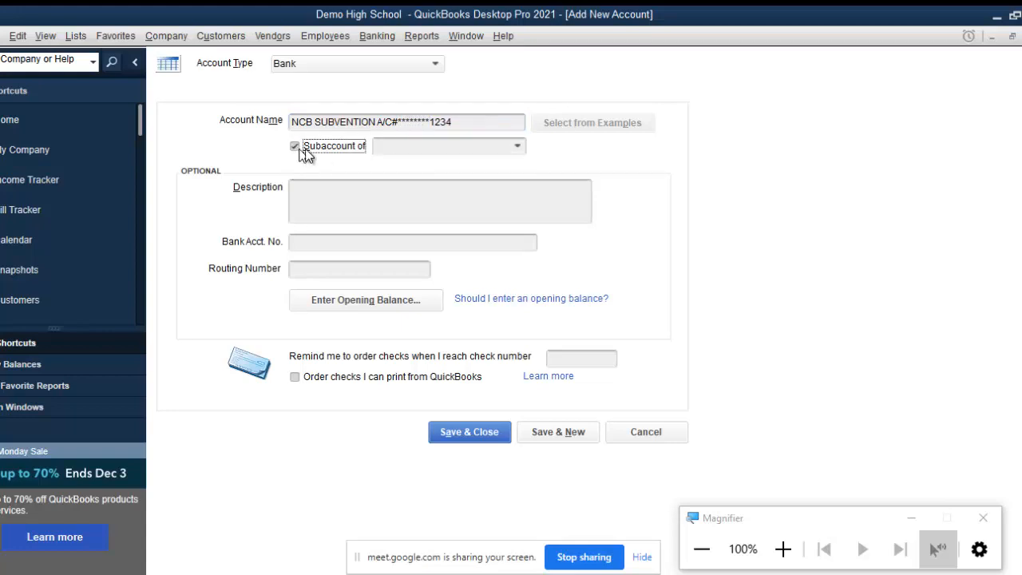
pyautogui.click(517, 146)
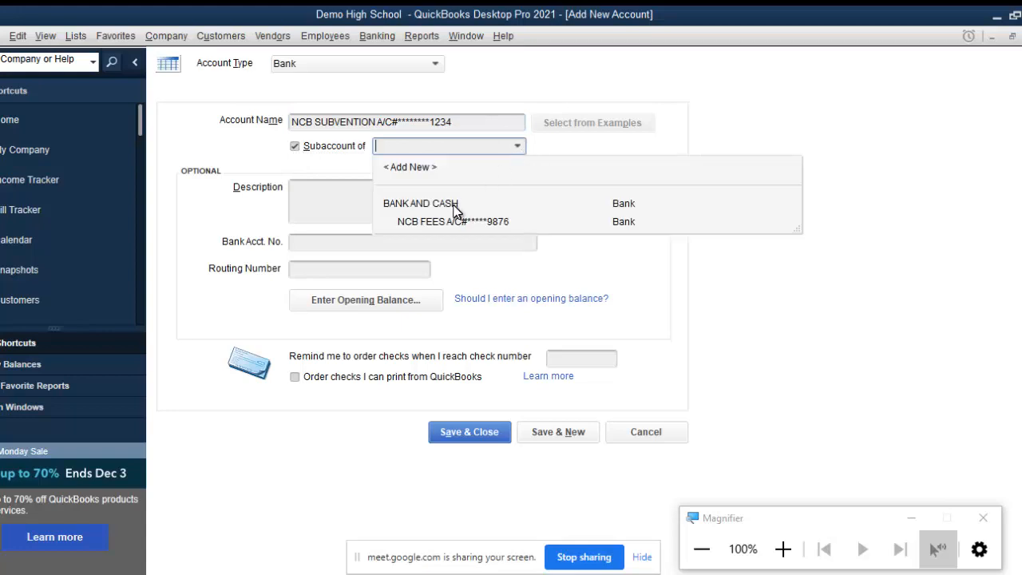
pyautogui.click(421, 204)
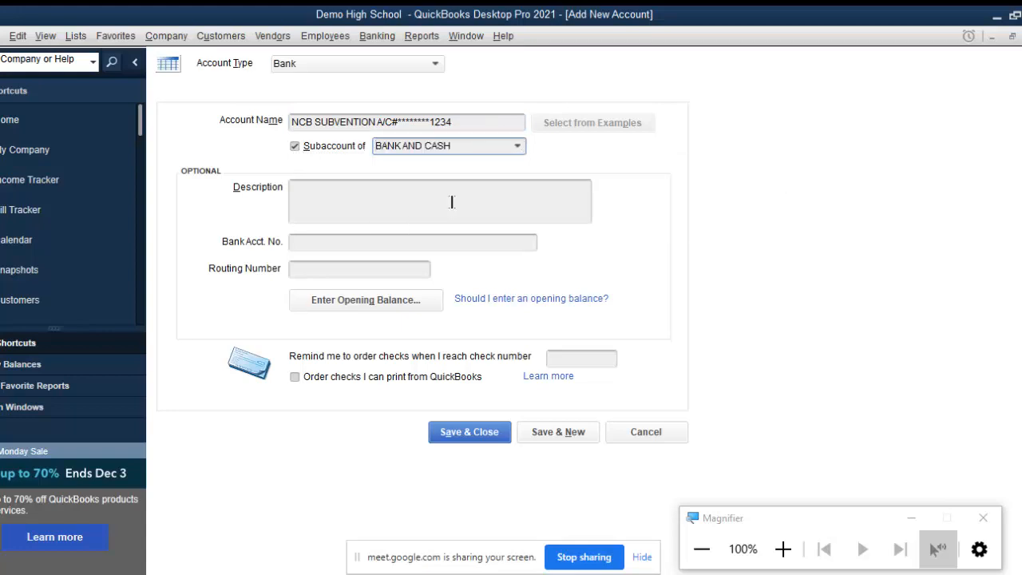
pyautogui.click(374, 308)
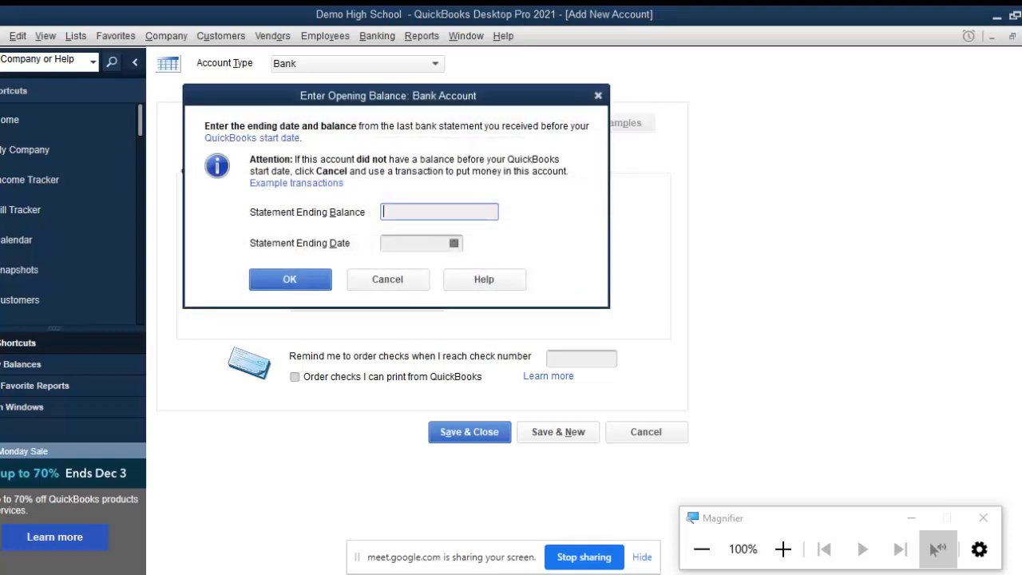
# Enter an opening balance of 10,000,000.00 with a statement date of 31/08/2021.
pyautogui.write('1')
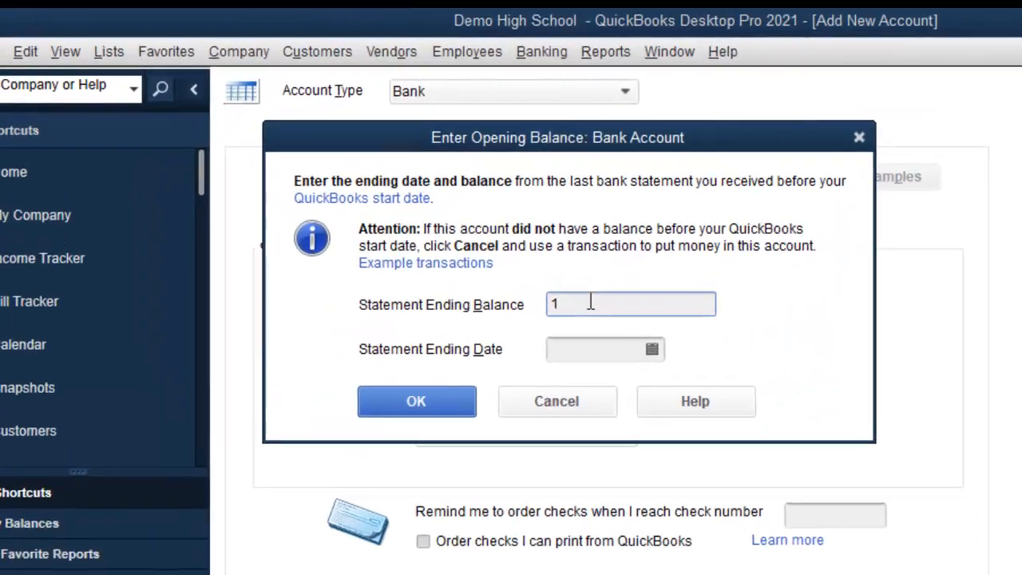
pyautogui.write('0000000')
pyautogui.click(569, 304)
pyautogui.click(583, 303)
pyautogui.moveTo(567, 304); pyautogui.dragTo(592, 304)
pyautogui.press('Tab')
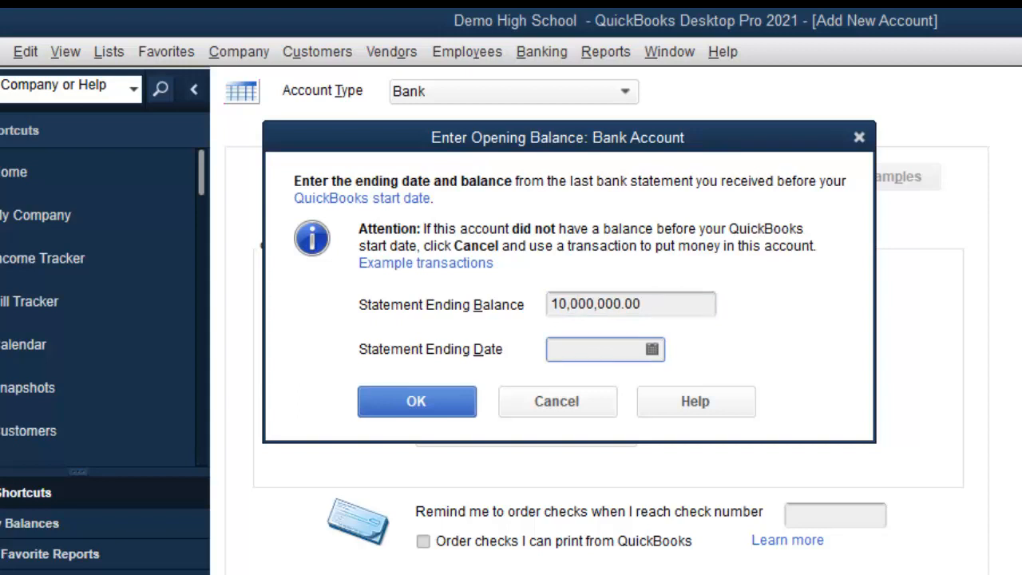
pyautogui.click(652, 350)
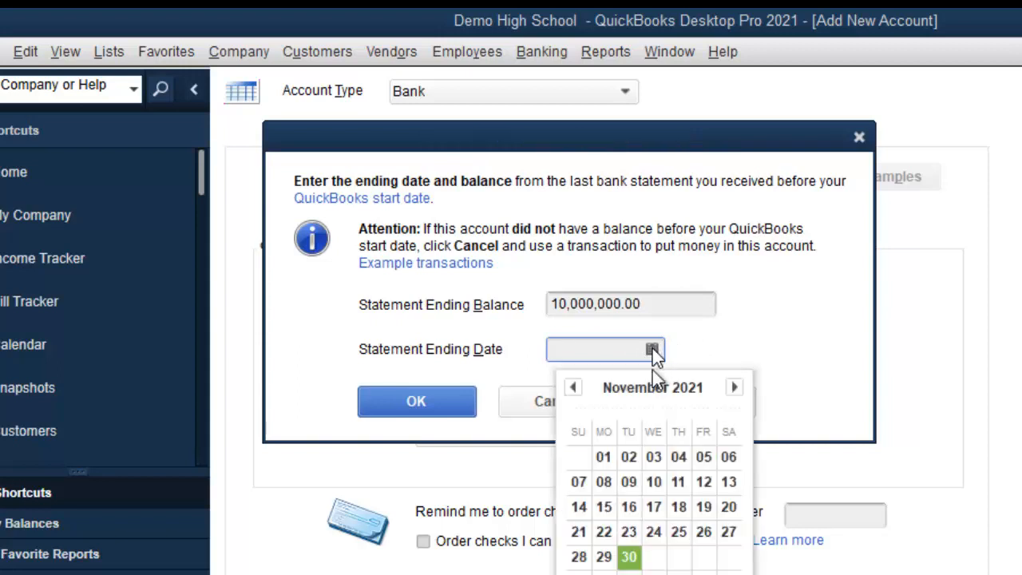
pyautogui.click(573, 386)
pyautogui.click(573, 387)
pyautogui.click(573, 387)
pyautogui.click(574, 386)
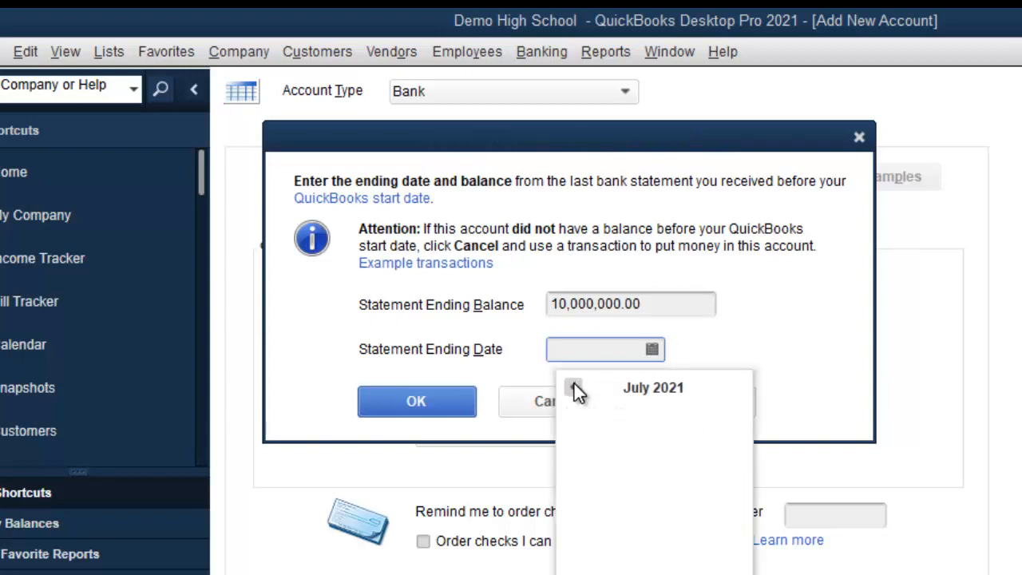
pyautogui.click(734, 387)
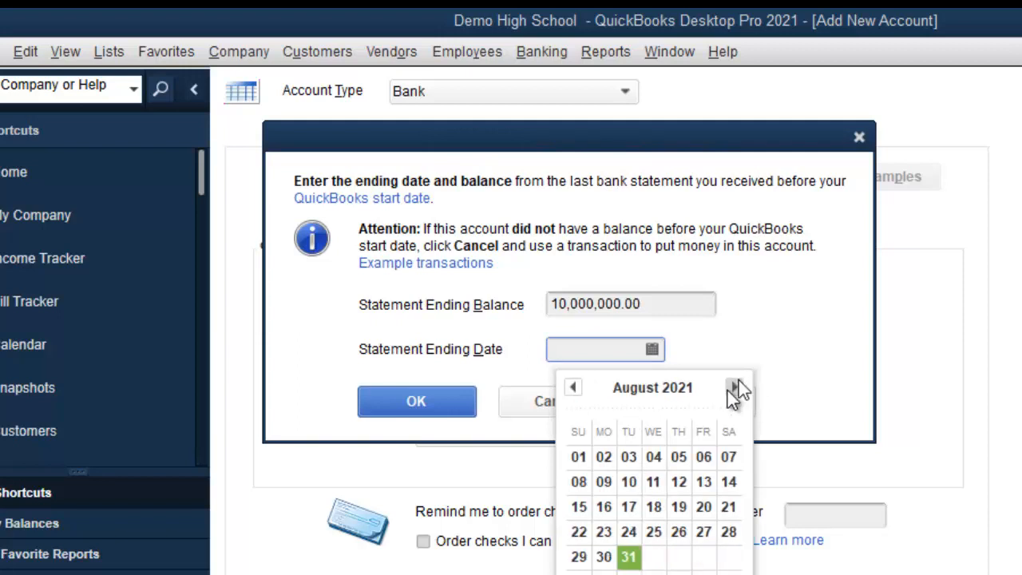
pyautogui.click(637, 558)
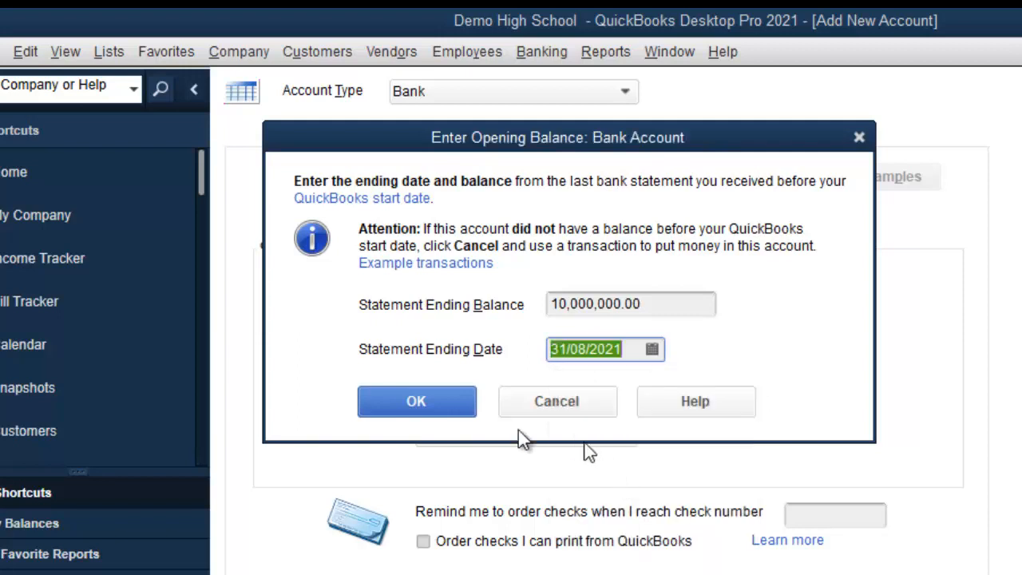
pyautogui.click(444, 406)
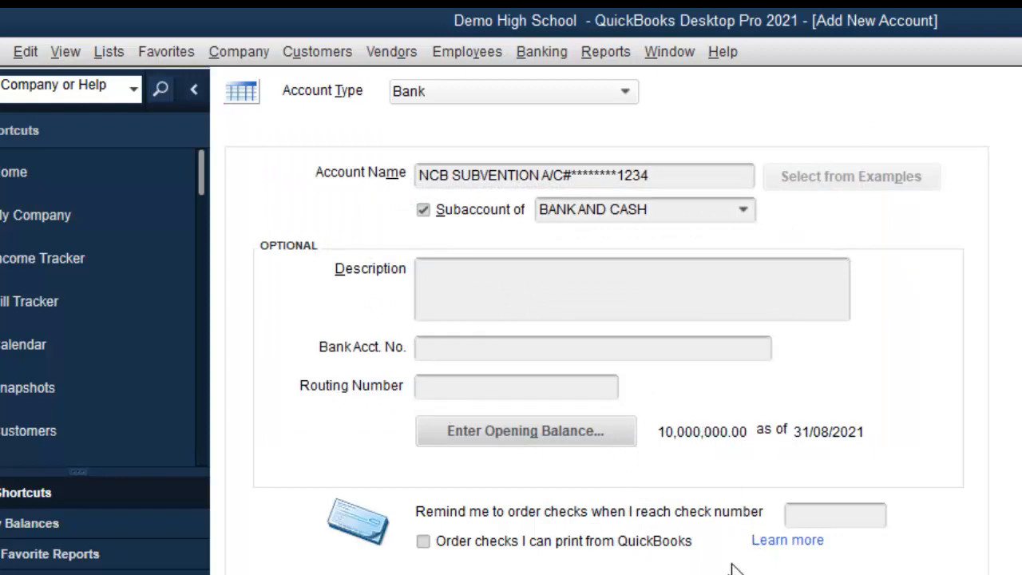
# Save the account, authorising the closing-date change with the closing-date password.
pyautogui.click(802, 574)
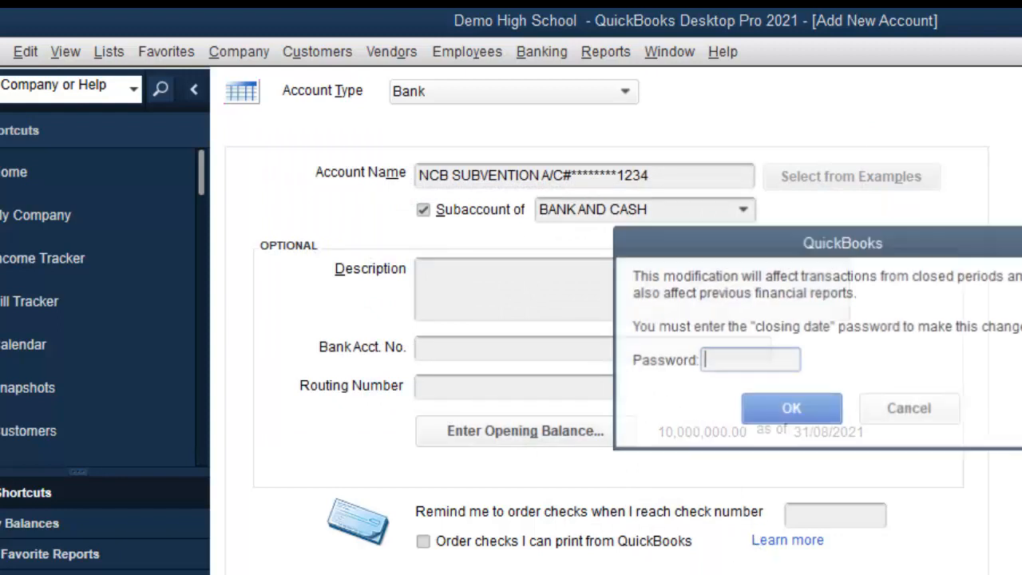
pyautogui.write('•')
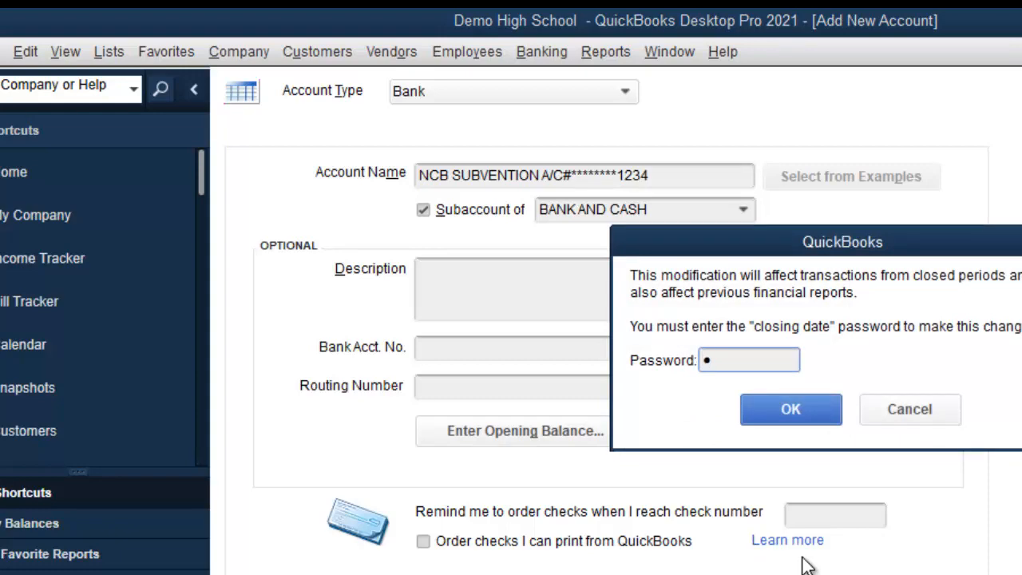
pyautogui.write('••••••••')
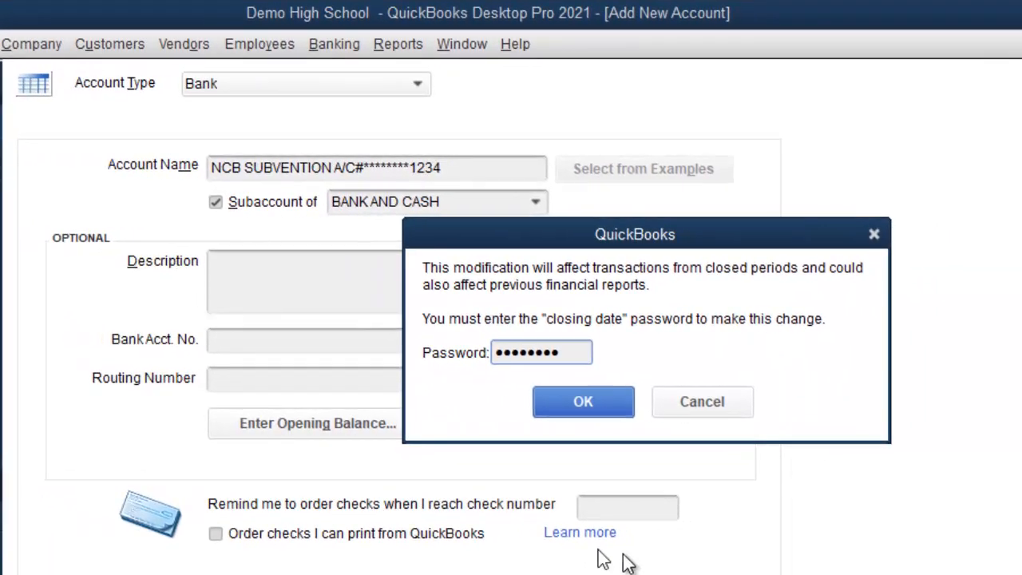
pyautogui.click(610, 396)
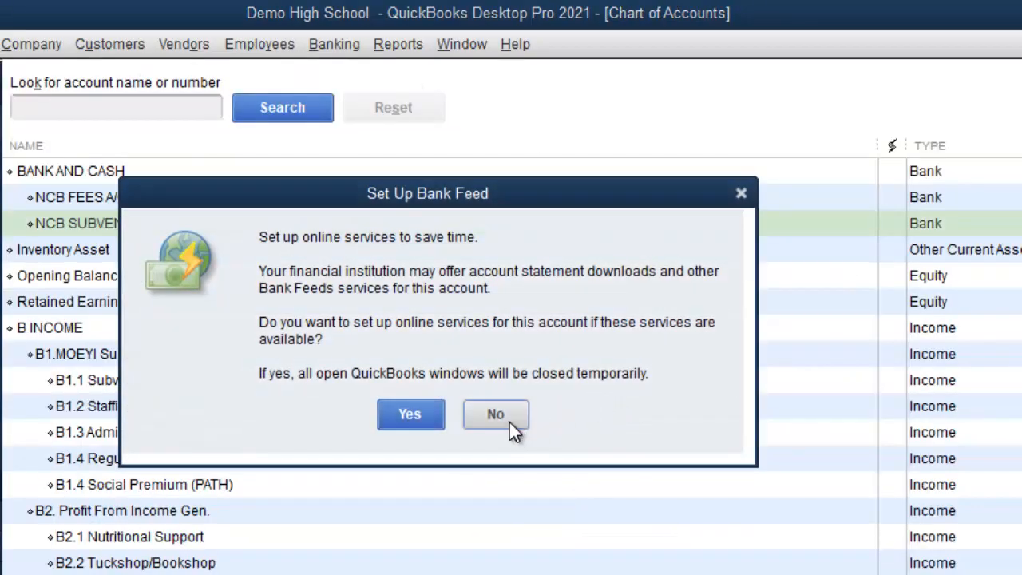
# Close the account form without bank feed setup and review the BANK AND CASH, FEES and SUBVENTION rows.
pyautogui.click(509, 423)
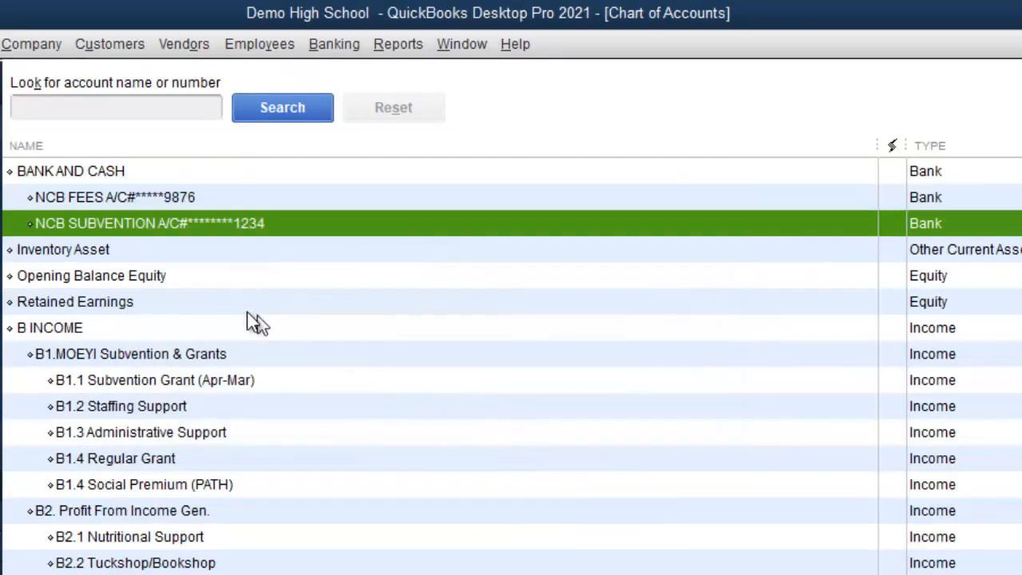
pyautogui.click(164, 198)
pyautogui.click(136, 172)
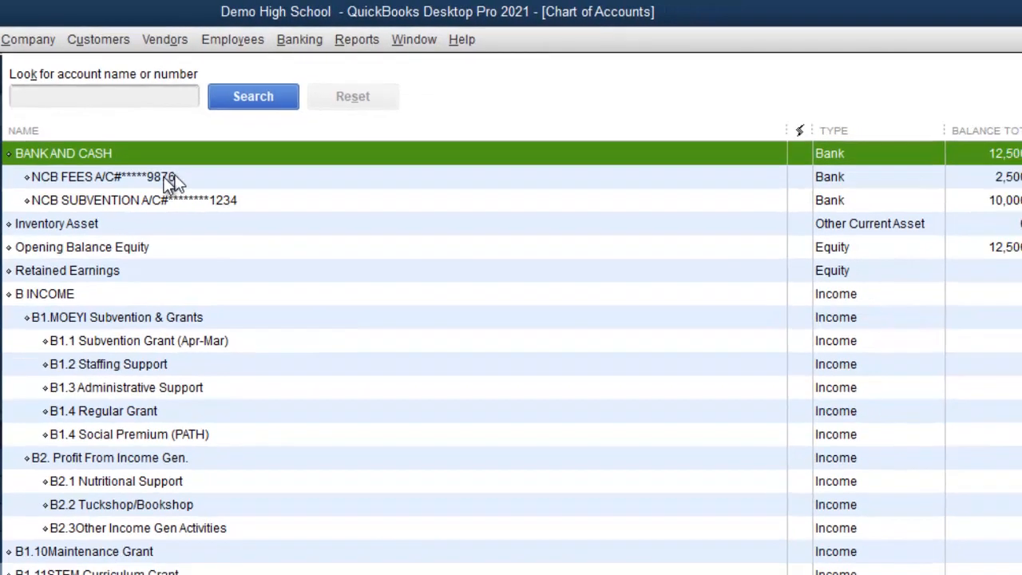
pyautogui.click(163, 176)
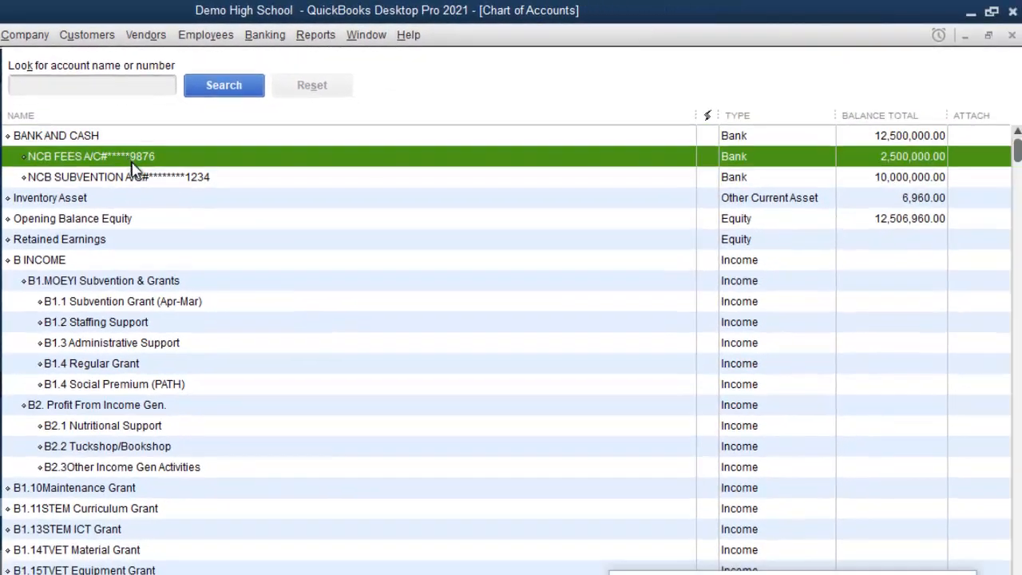
pyautogui.click(149, 199)
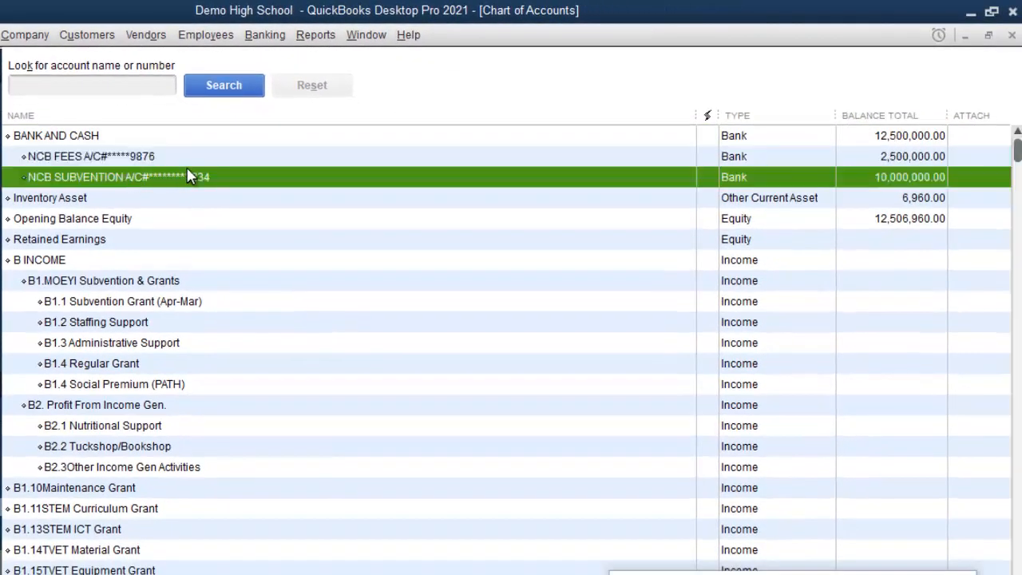
pyautogui.click(186, 163)
pyautogui.click(123, 142)
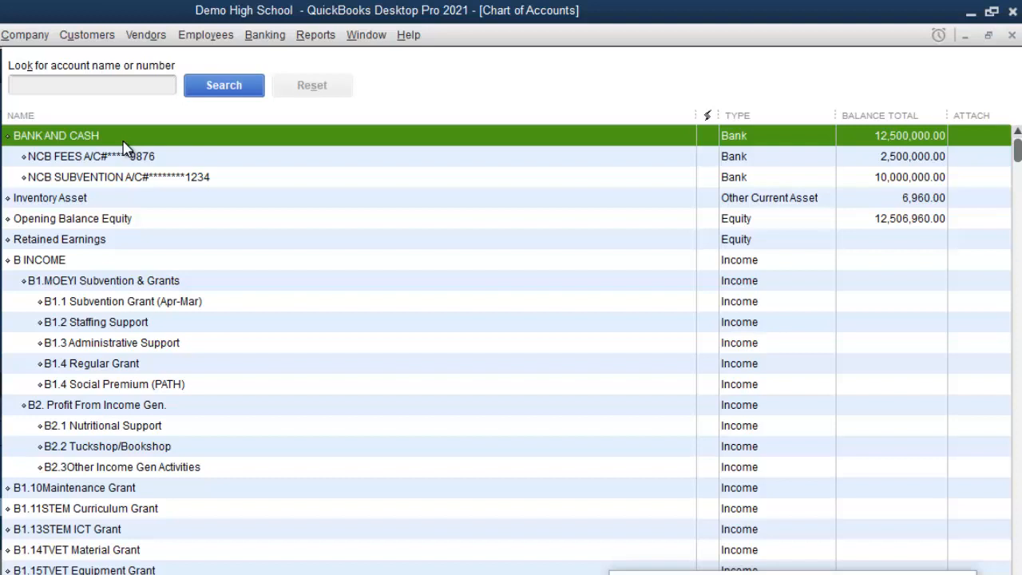
# Open the Inventory Asset account actions, then dismiss them and go to the Company menu.
pyautogui.rightClick(275, 199)
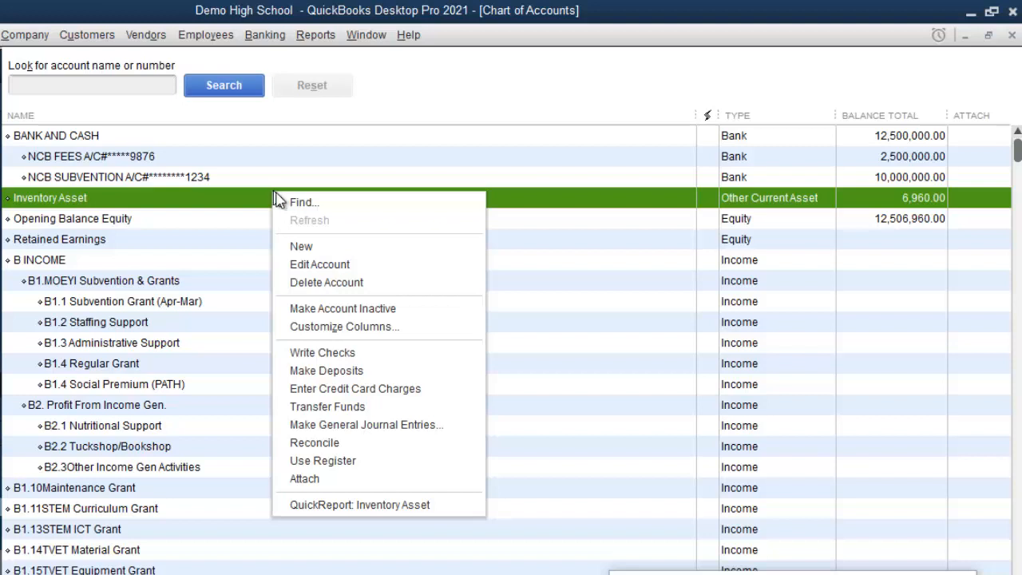
pyautogui.click(319, 248)
pyautogui.click(6, 39)
pyautogui.click(30, 36)
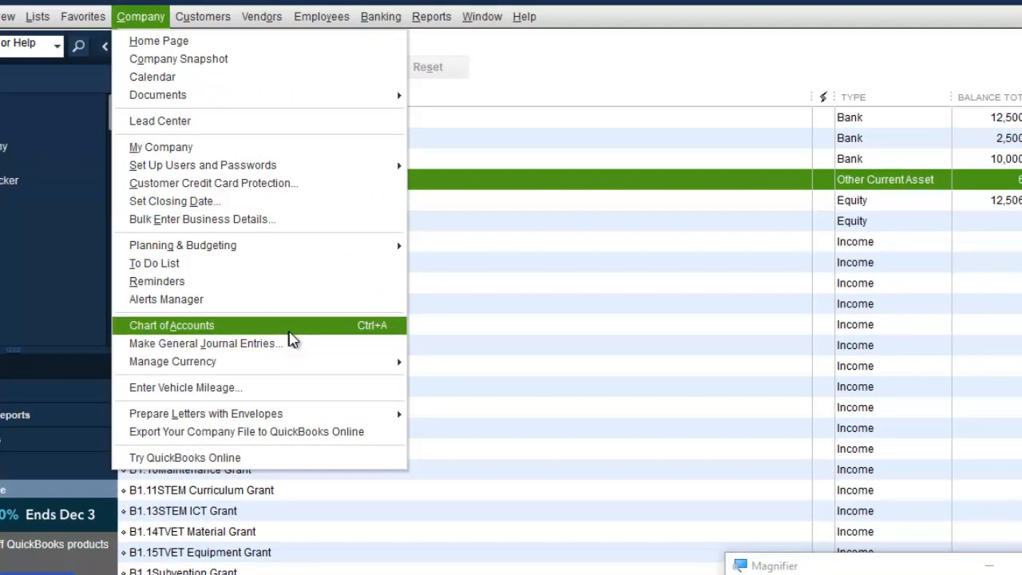
# Create a new Bank account named NCB TUCK SHOP A/C with a partly masked account number.
pyautogui.click(546, 313)
pyautogui.rightClick(546, 316)
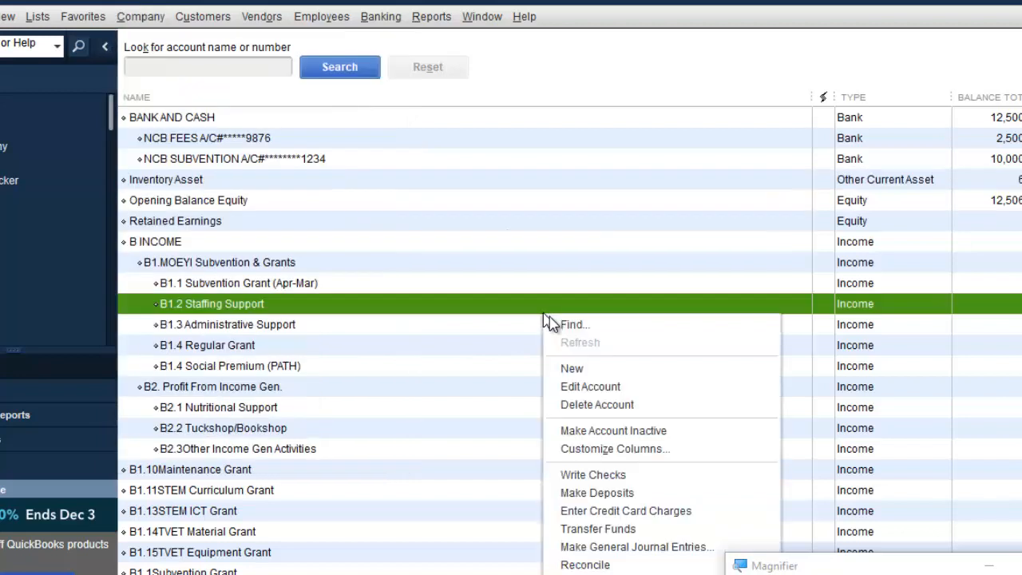
pyautogui.click(597, 370)
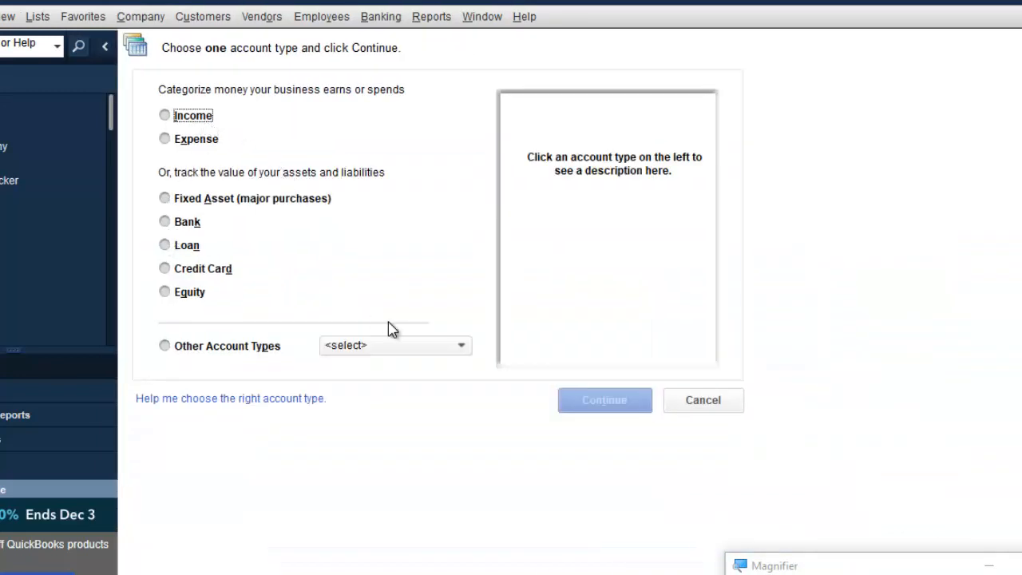
pyautogui.click(189, 224)
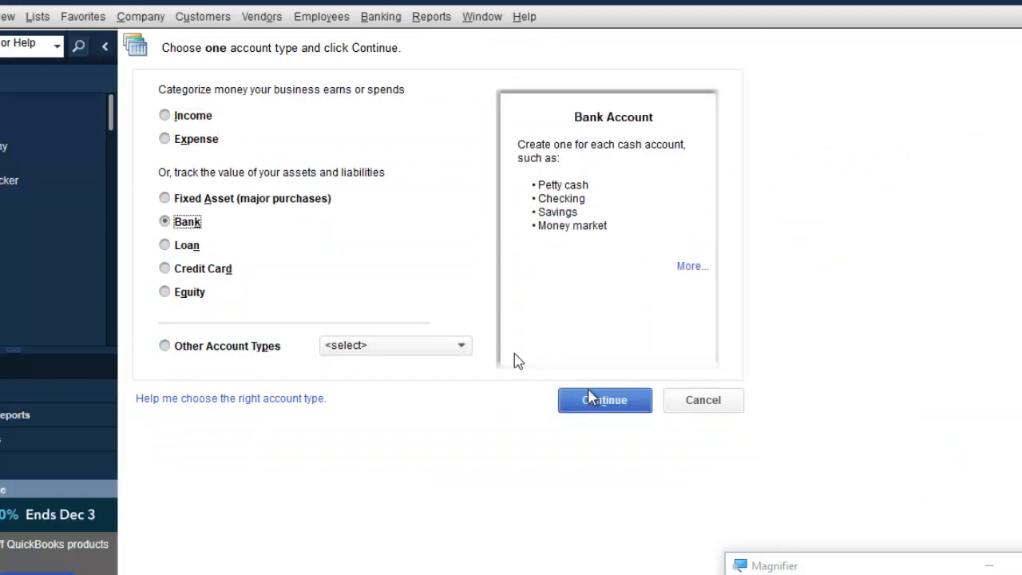
pyautogui.click(618, 407)
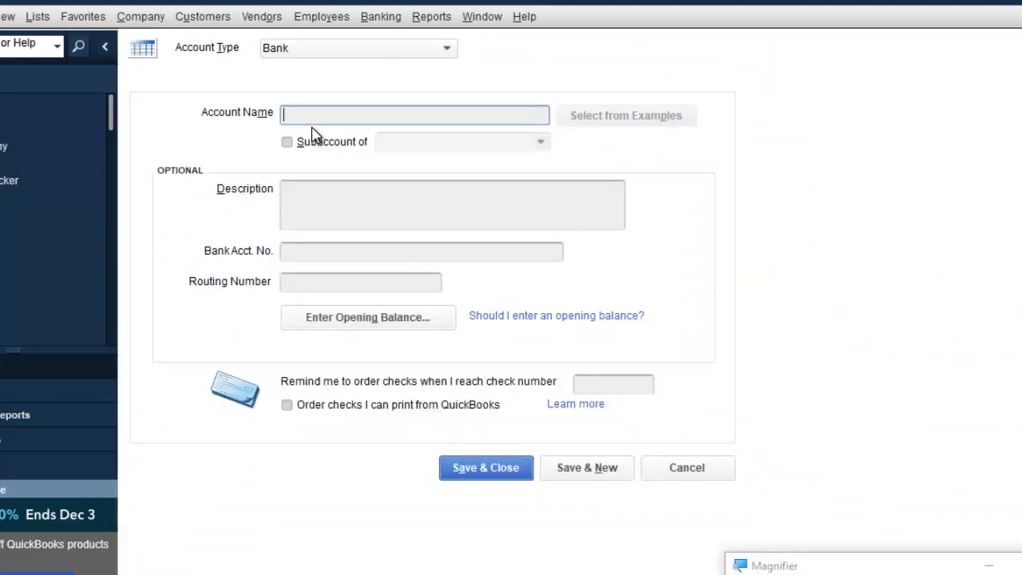
pyautogui.write('NCB TUCK SHOP ACC')
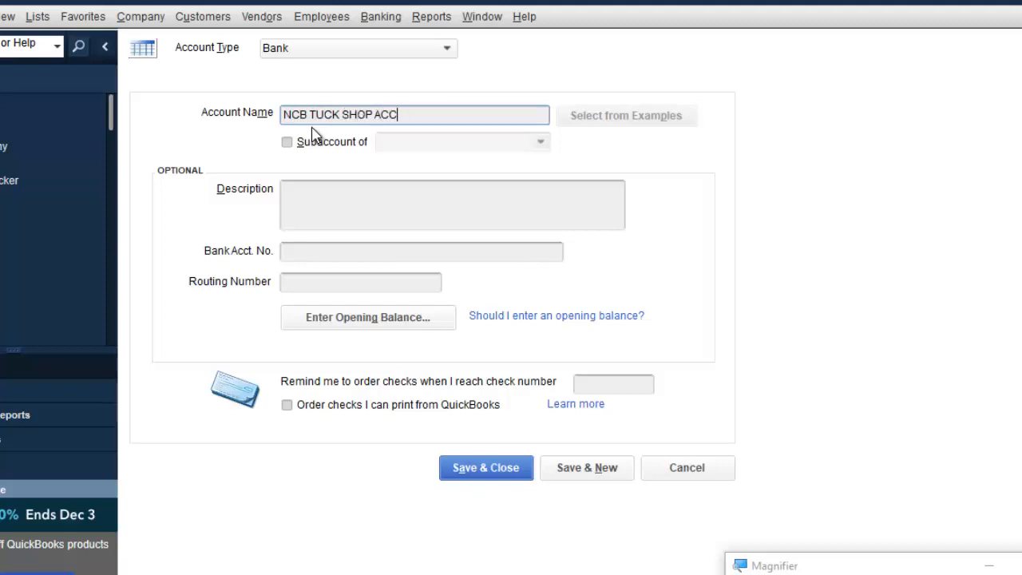
pyautogui.press('BackSpace')
pyautogui.press('BackSpace')
pyautogui.write('/C#***6545')
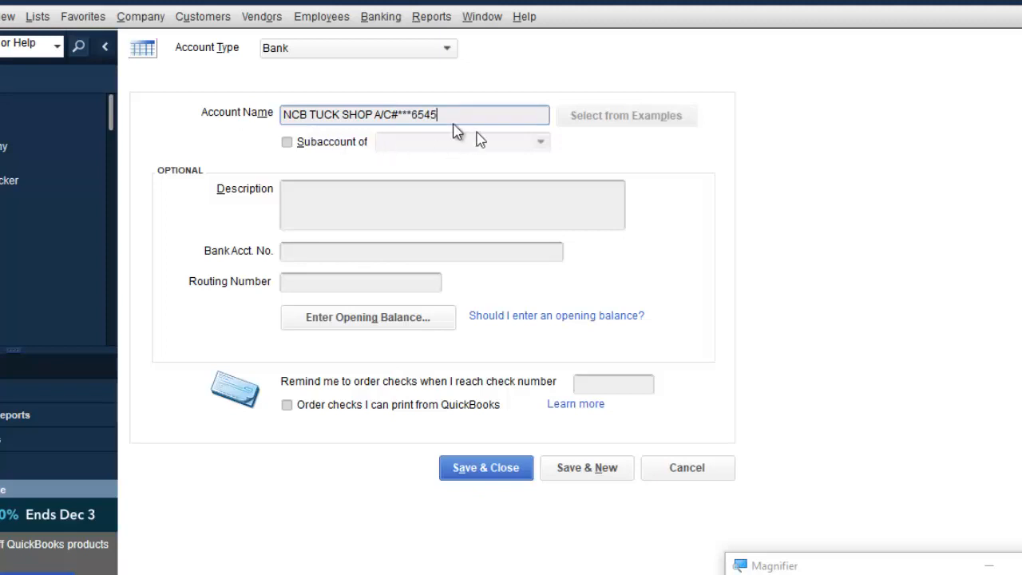
# Place it under BANK AND CASH as a subaccount and save it, starting another.
pyautogui.click(287, 142)
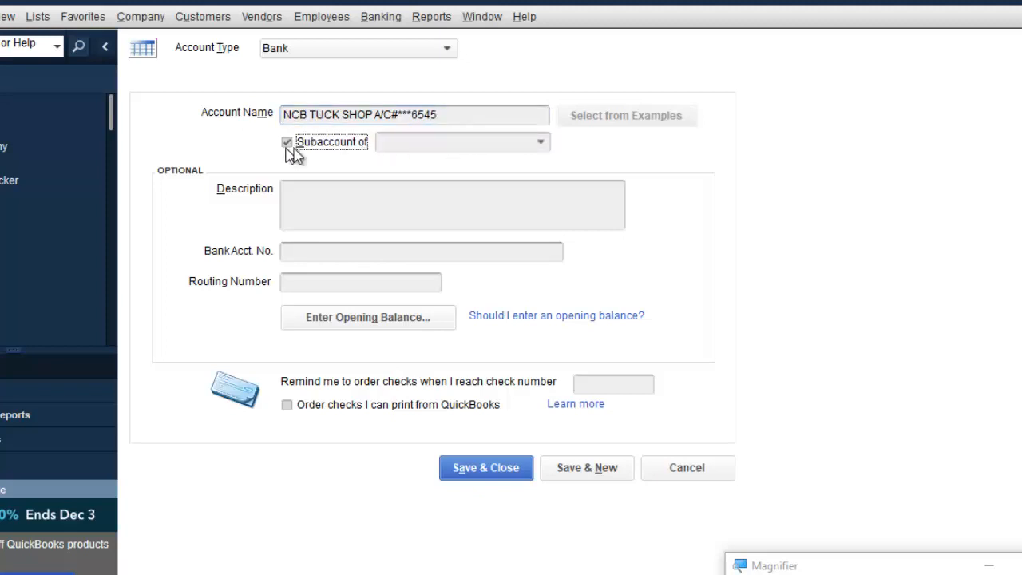
pyautogui.click(540, 142)
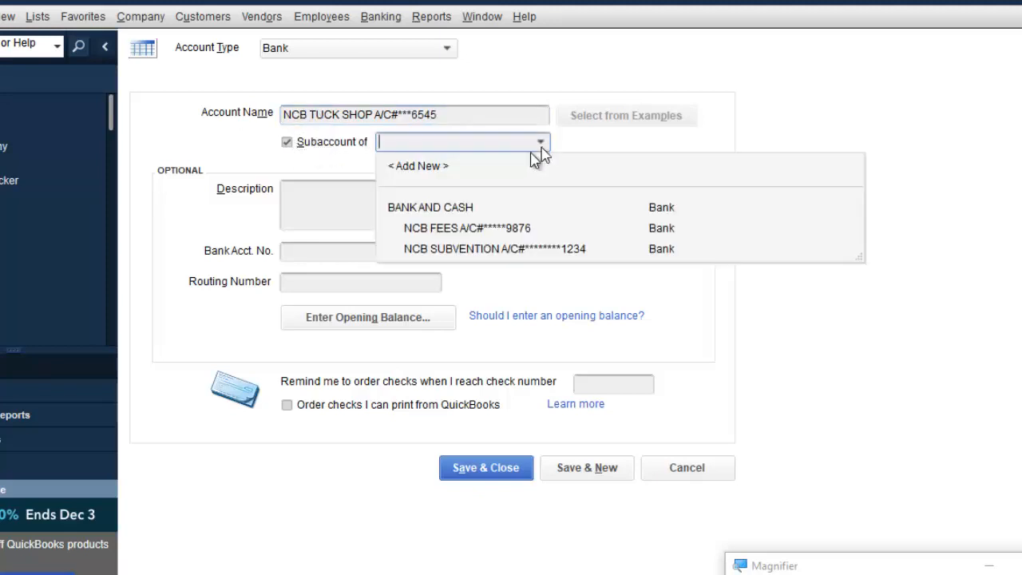
pyautogui.click(445, 209)
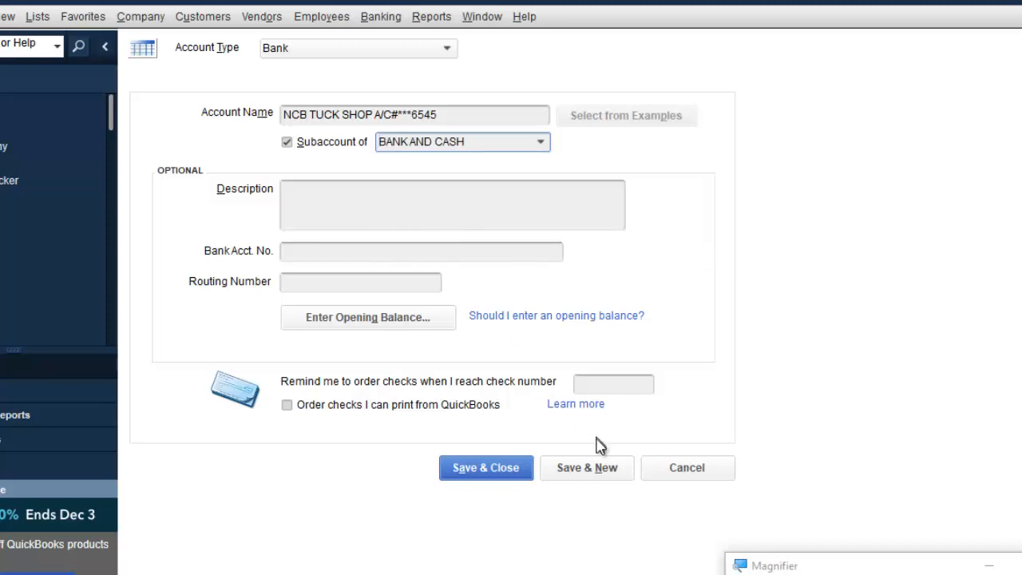
pyautogui.click(599, 471)
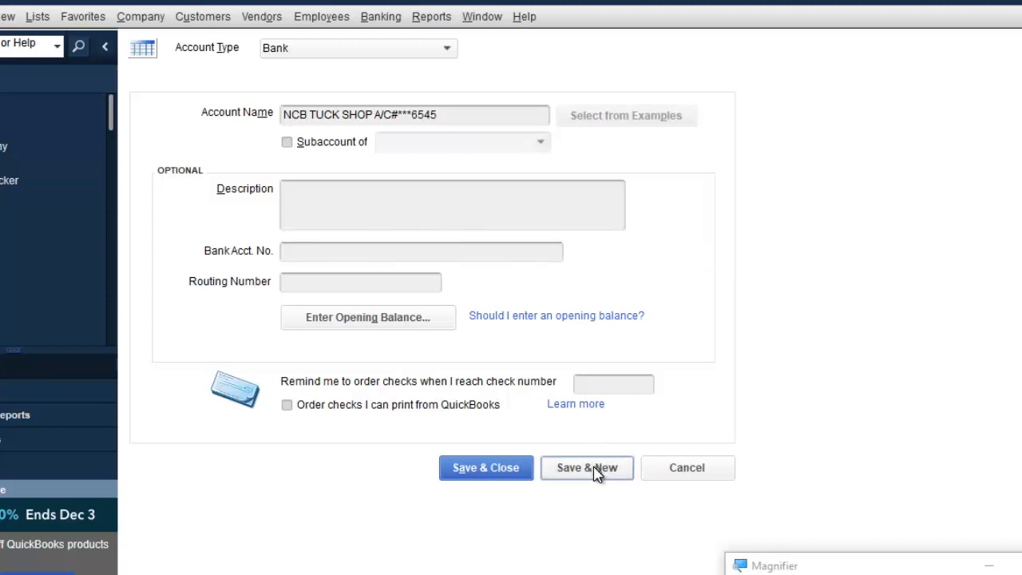
# Save NCB CANTEEN A/C, with a partly masked account number, as a subaccount of BANK AND CASH.
pyautogui.write('NCB')
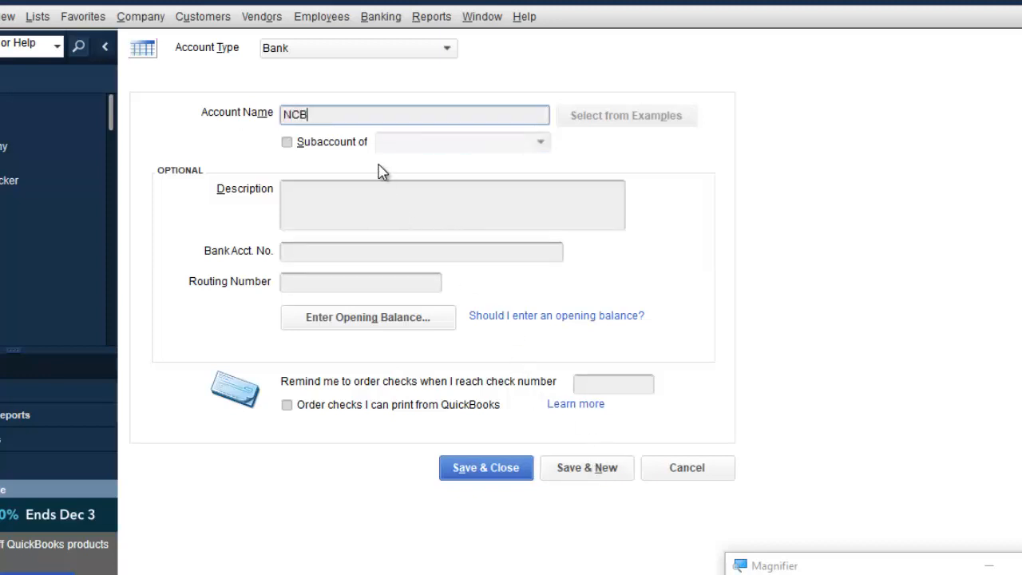
pyautogui.press('BackSpace')
pyautogui.press('BackSpace')
pyautogui.press('BackSpace')
pyautogui.write('NCB CANTEEN')
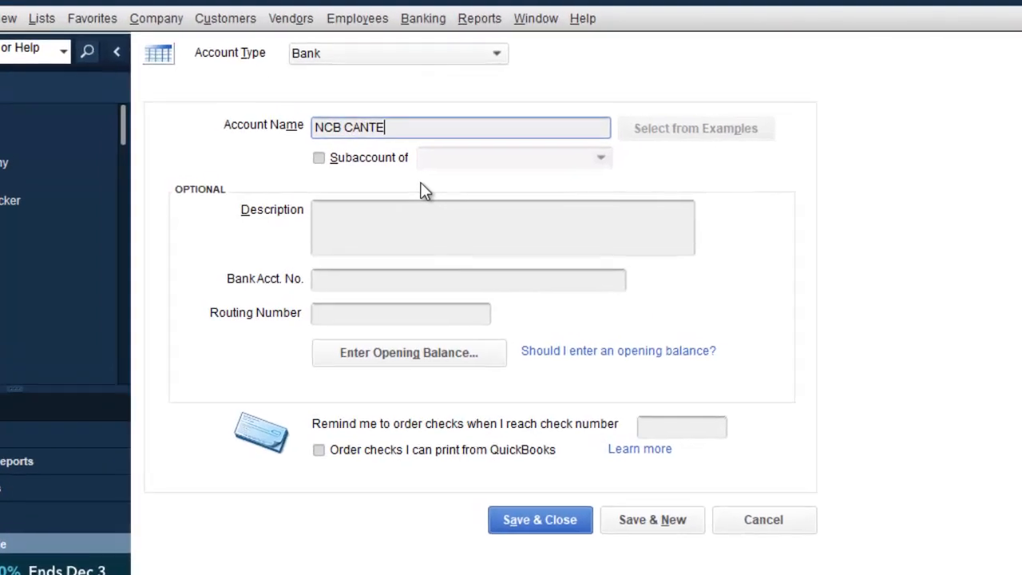
pyautogui.write(' A/C')
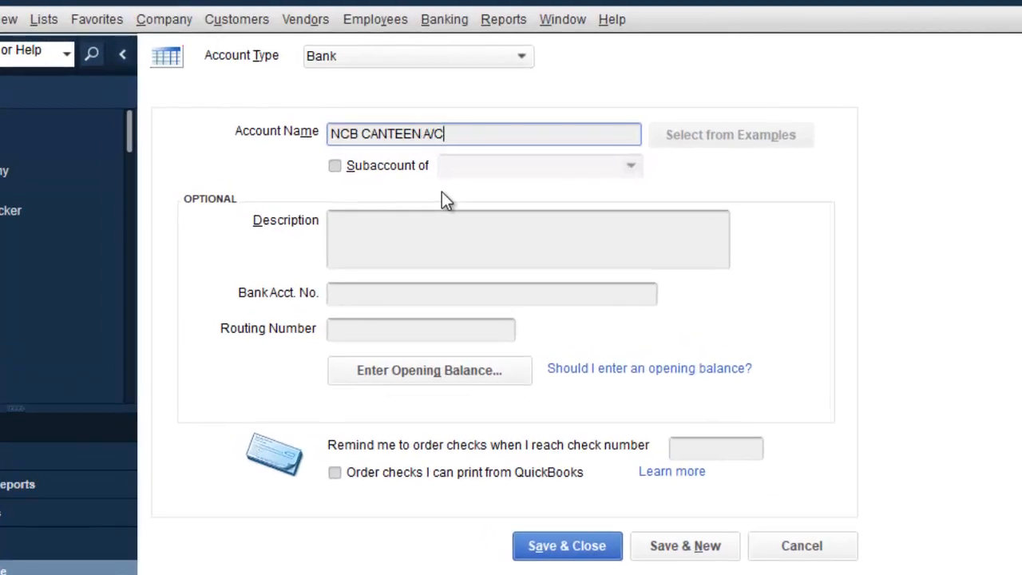
pyautogui.write('#***9632')
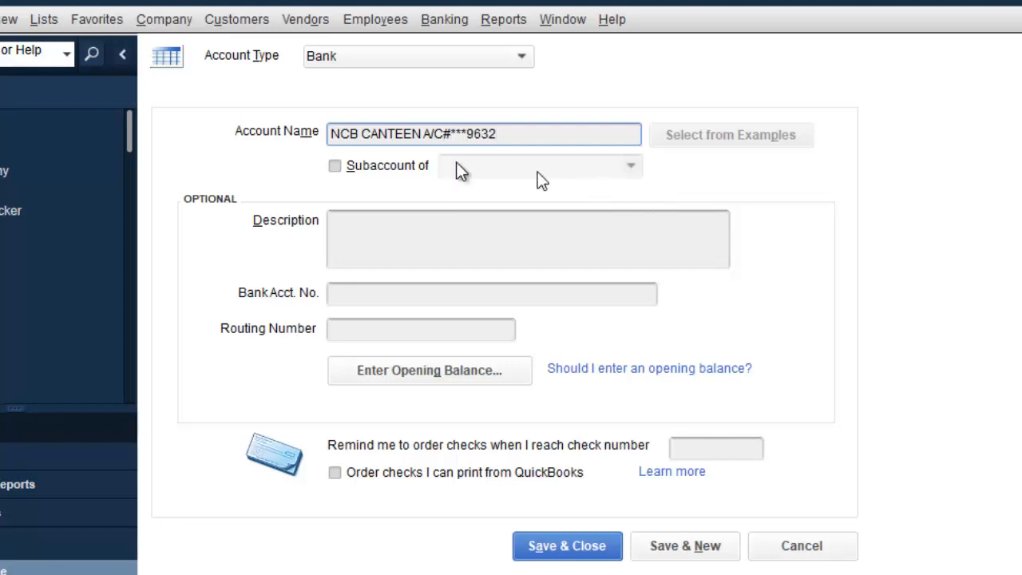
pyautogui.click(342, 162)
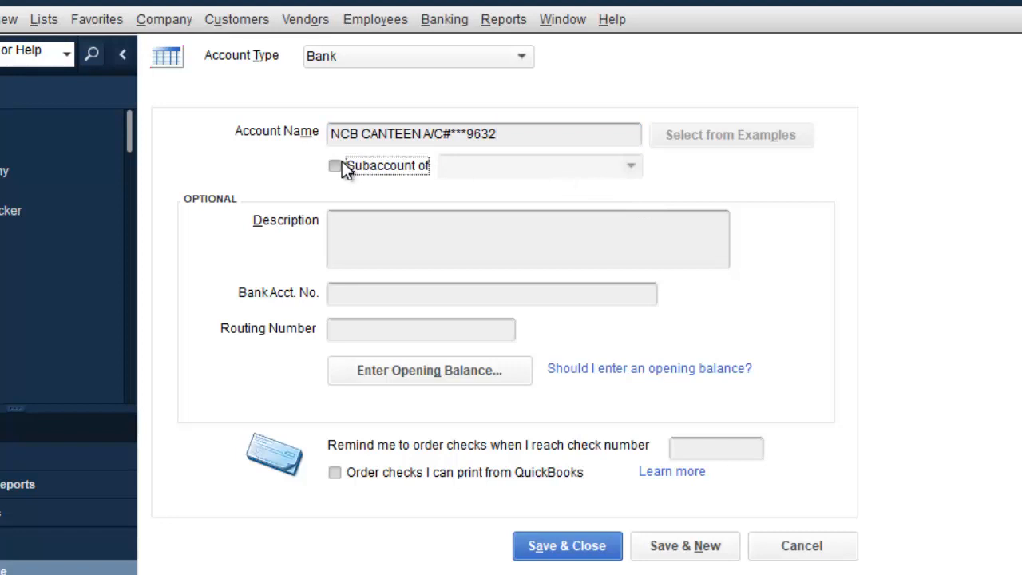
pyautogui.click(631, 168)
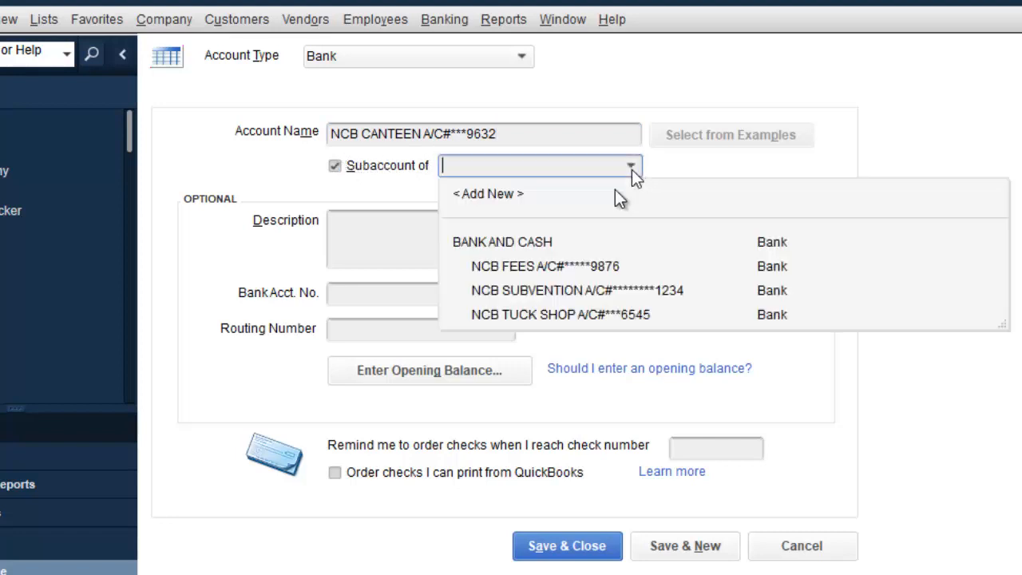
pyautogui.click(550, 242)
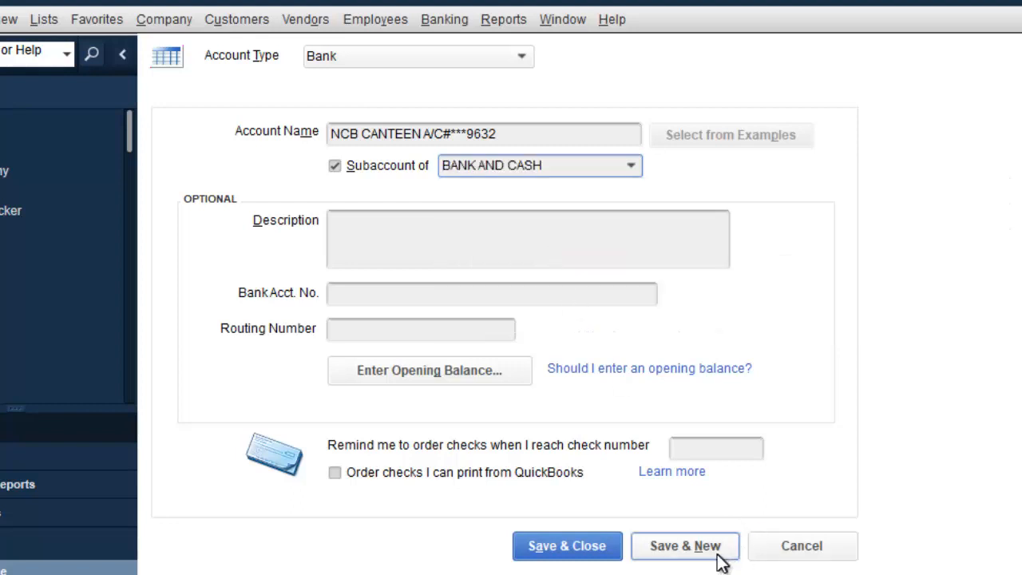
pyautogui.click(719, 553)
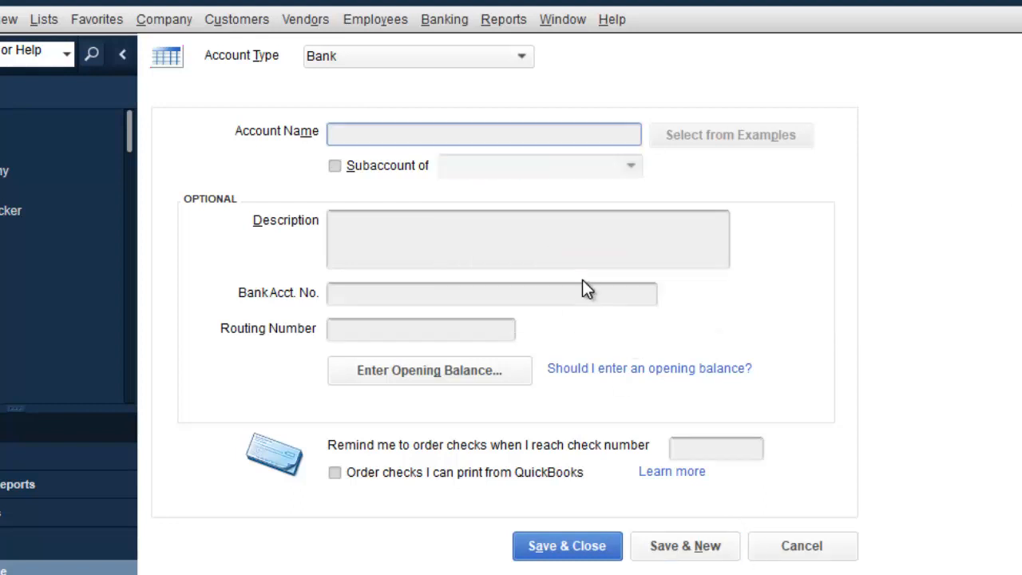
# Begin another account named NCB SPECIAL in the fresh form.
pyautogui.write('NCB')
pyautogui.write('SPEC')
pyautogui.write('IAL')
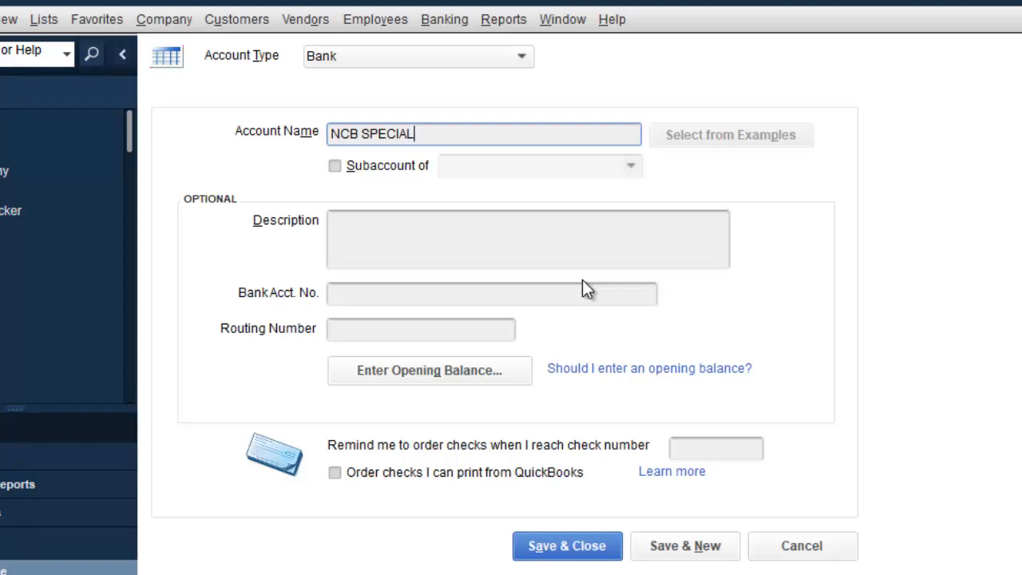
pyautogui.press('BackSpace')
pyautogui.press('BackSpace')
pyautogui.press('BackSpace')
pyautogui.press('BackSpace')
pyautogui.press('BackSpace')
pyautogui.press('BackSpace')
pyautogui.press('BackSpace')
pyautogui.press('BackSpace')
pyautogui.press('BackSpace')
pyautogui.press('BackSpace')
pyautogui.press('BackSpace')
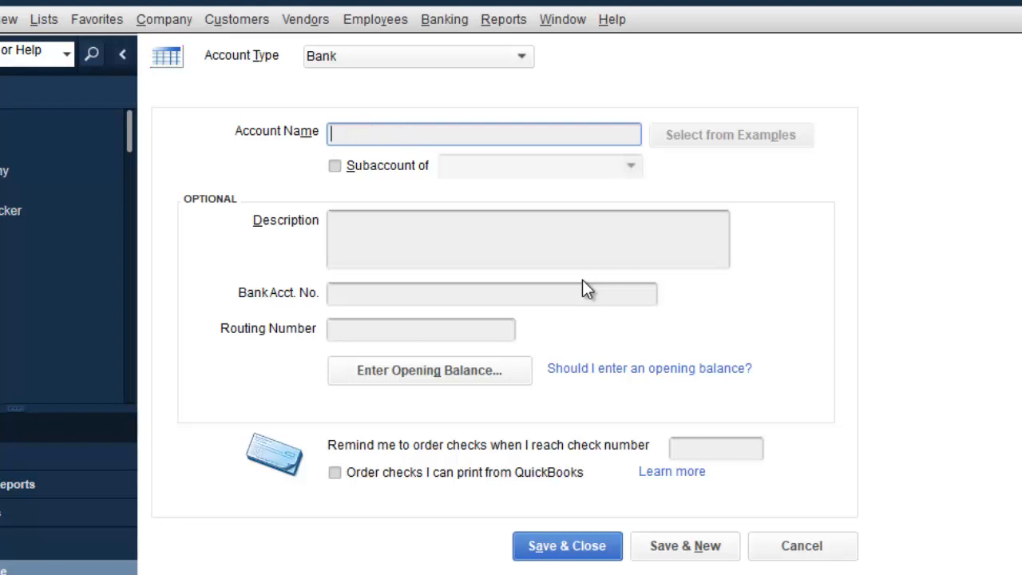
# Cancel the unfinished account and review the TUCK SHOP, SUBVENTION, FEES and CANTEEN rows.
pyautogui.click(823, 546)
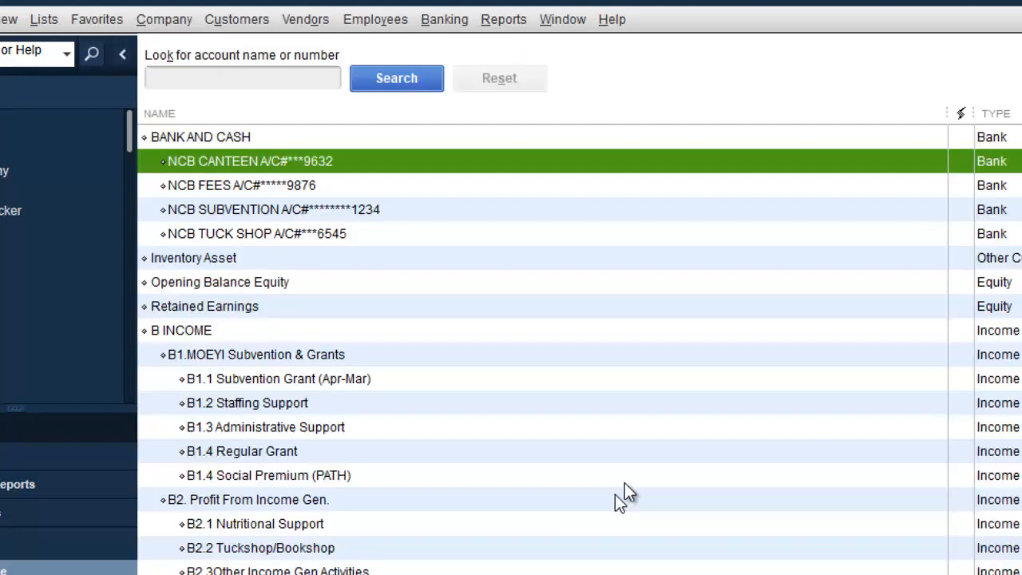
pyautogui.click(296, 233)
pyautogui.click(298, 211)
pyautogui.click(289, 188)
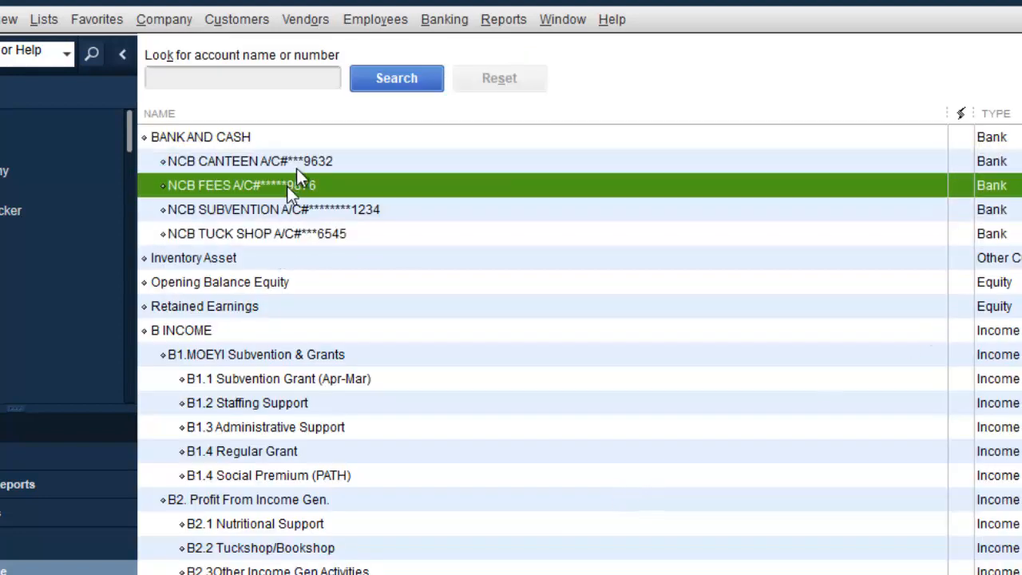
pyautogui.click(308, 162)
pyautogui.click(303, 187)
pyautogui.click(309, 210)
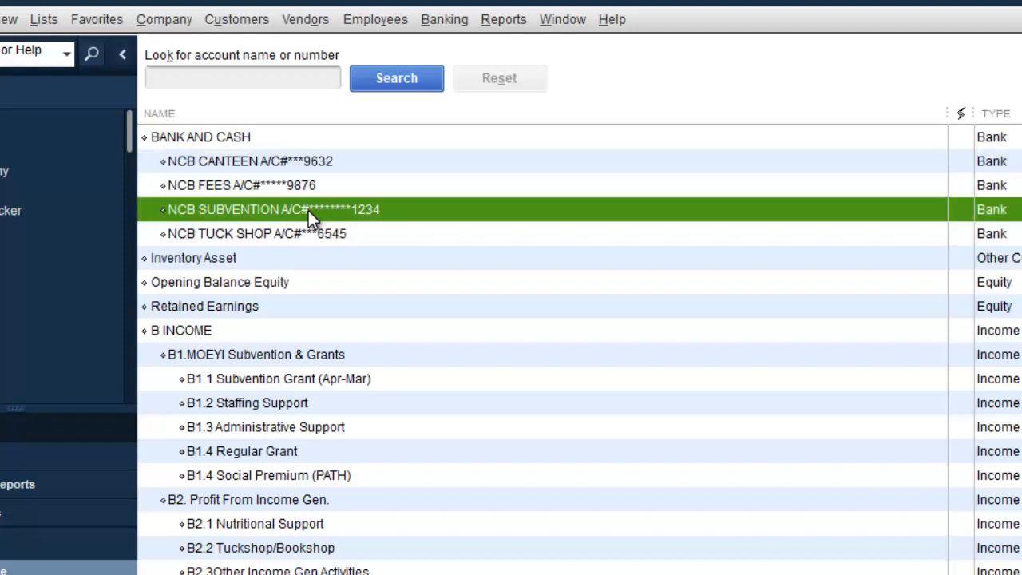
pyautogui.click(309, 228)
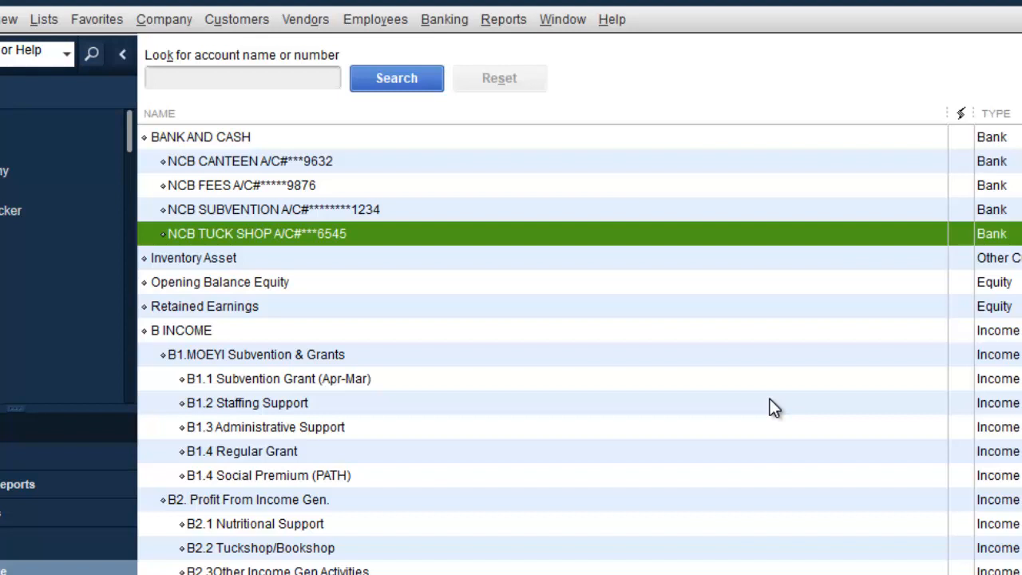
# Start a new general journal entry, number 1 dated 31/08/2021, dismissing the auto-numbering message.
pyautogui.click(170, 20)
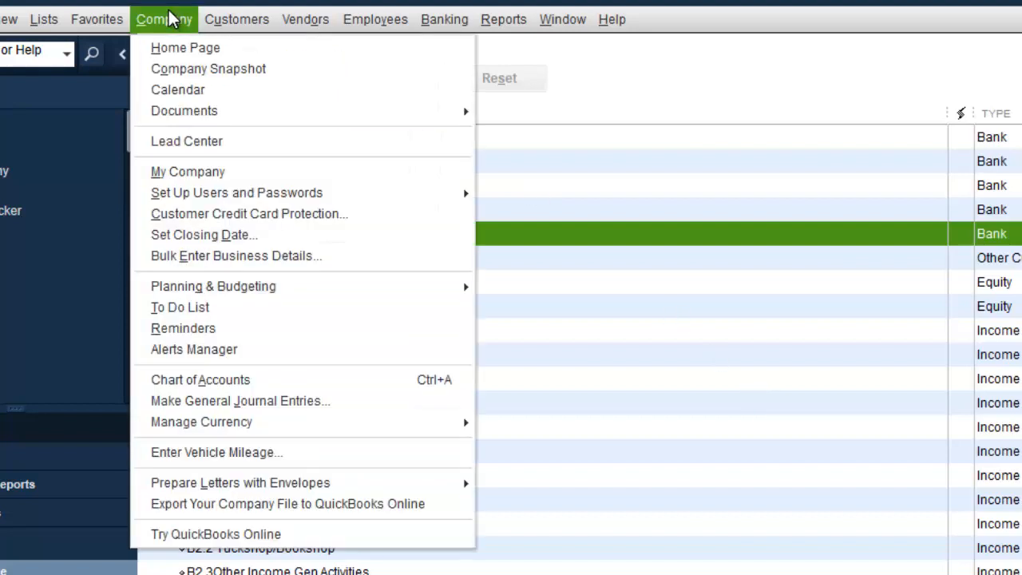
pyautogui.click(297, 400)
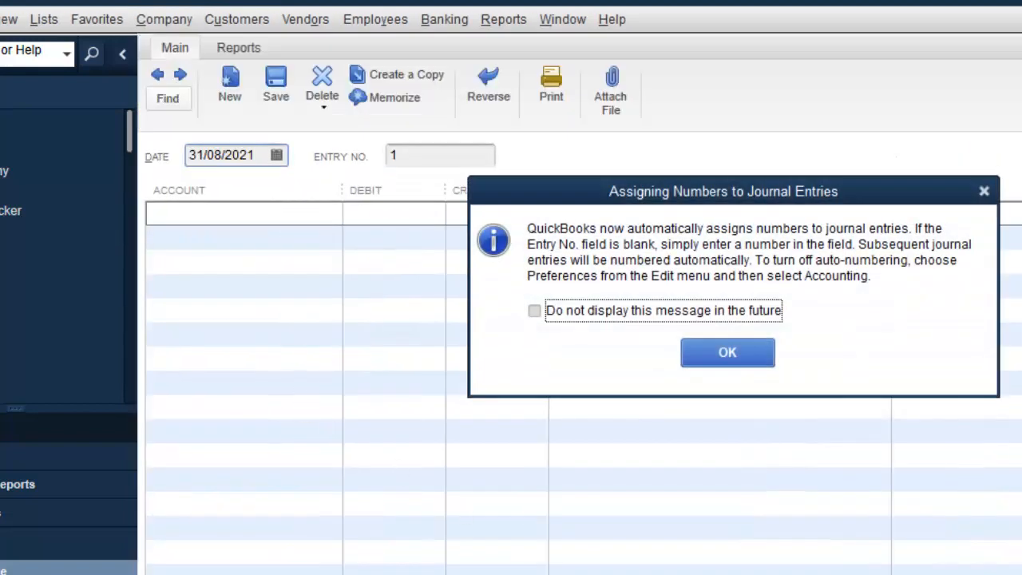
pyautogui.click(736, 351)
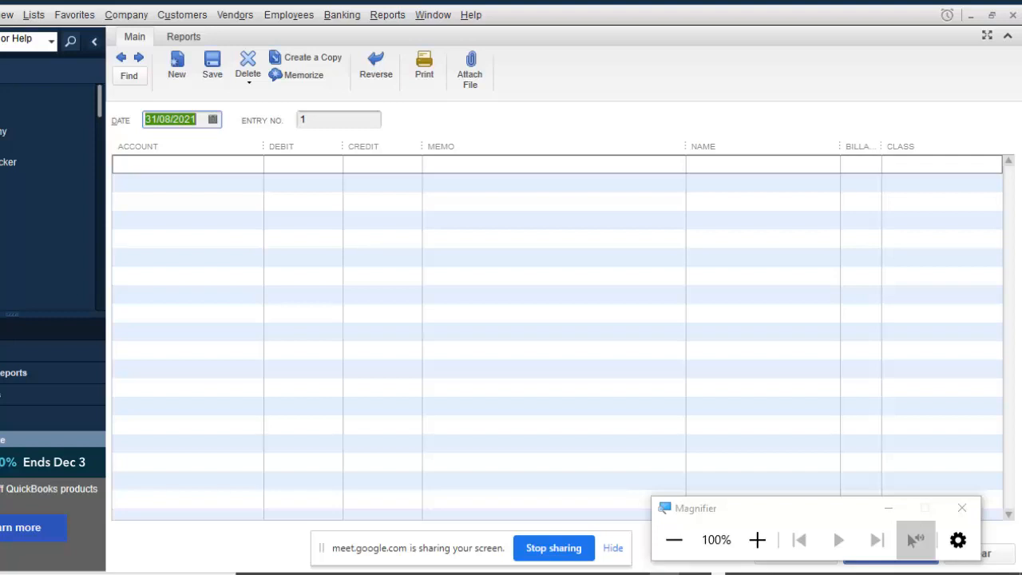
pyautogui.click(257, 165)
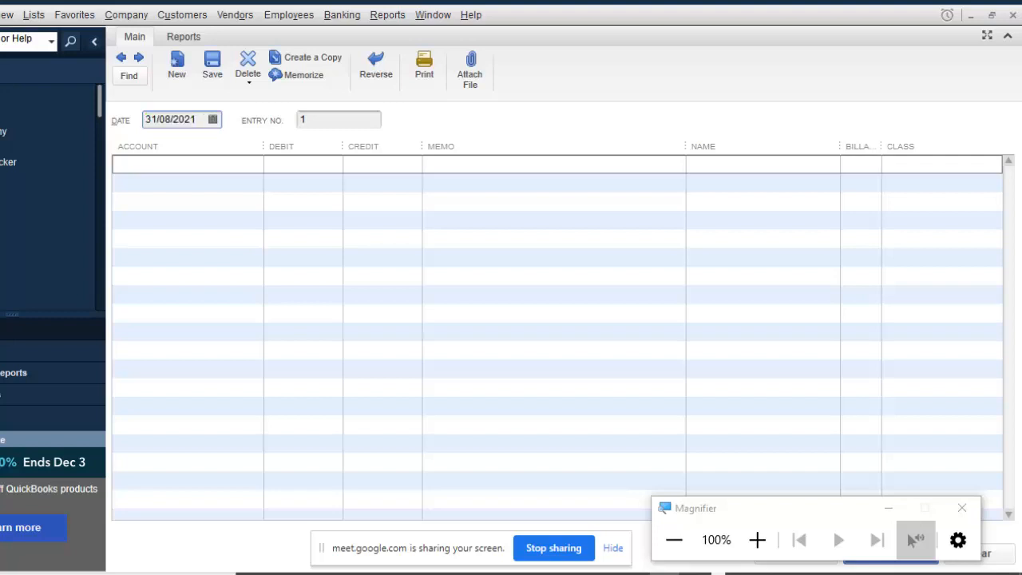
# Credit Opening Balance Equity with 1,000,000.00 on the first journal line.
pyautogui.click(257, 164)
pyautogui.write('Opening Balance Equity')
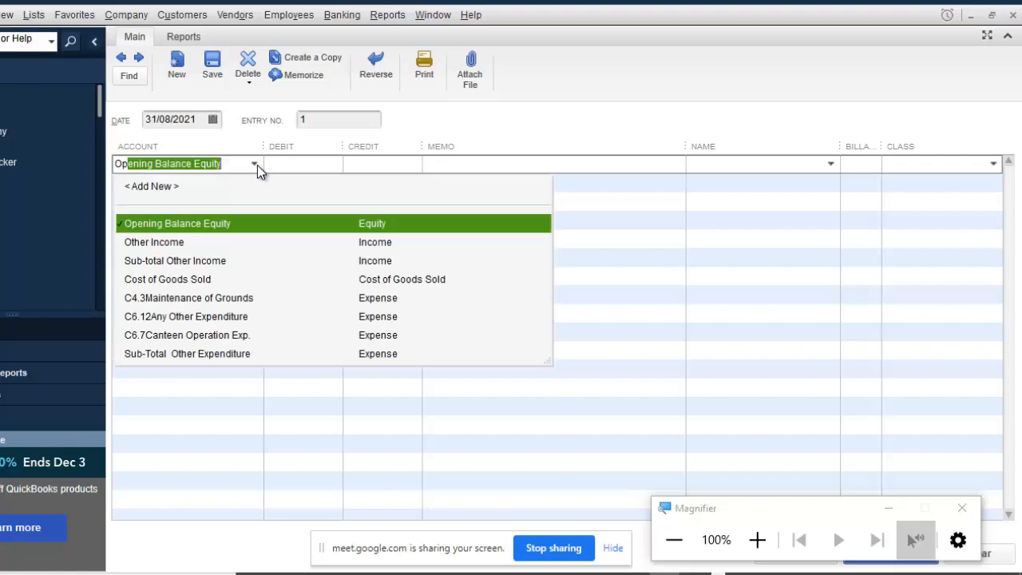
pyautogui.click(374, 224)
pyautogui.click(414, 165)
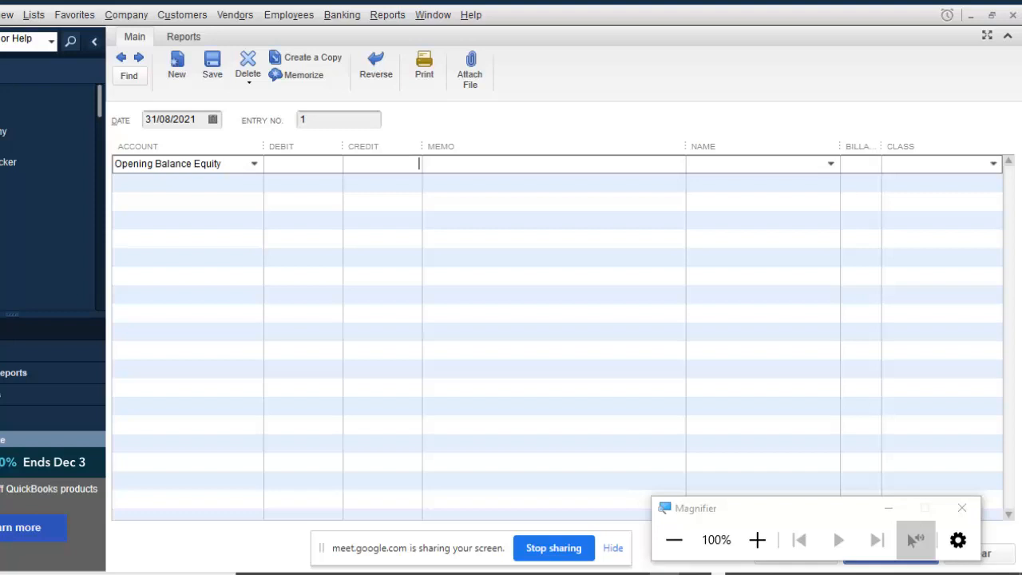
pyautogui.write('1000000')
# Debit NCB TUCK SHOP on line two and add memo 'Entry to record opening balance' to line one.
pyautogui.click(233, 186)
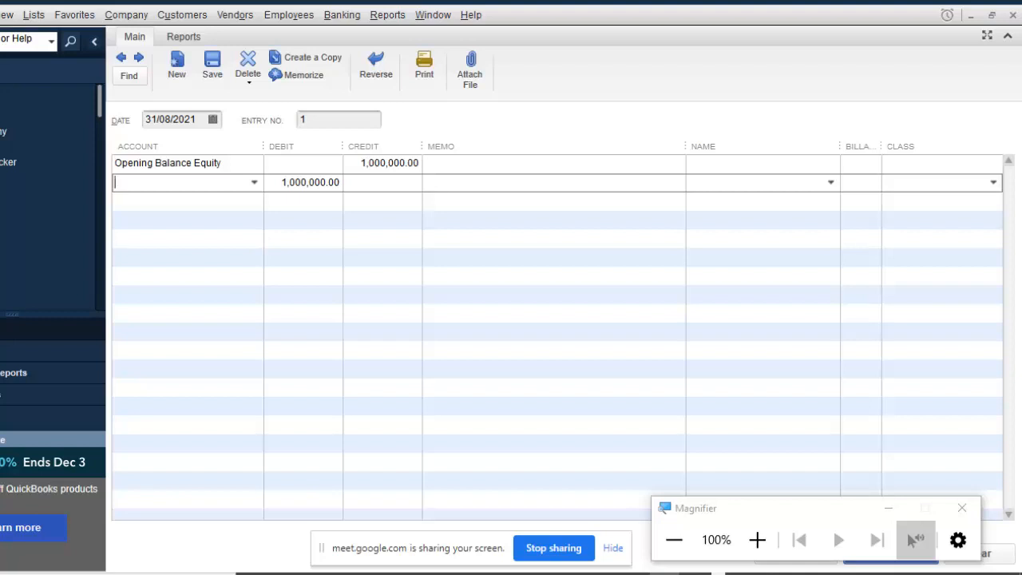
pyautogui.write('NCB TUCK')
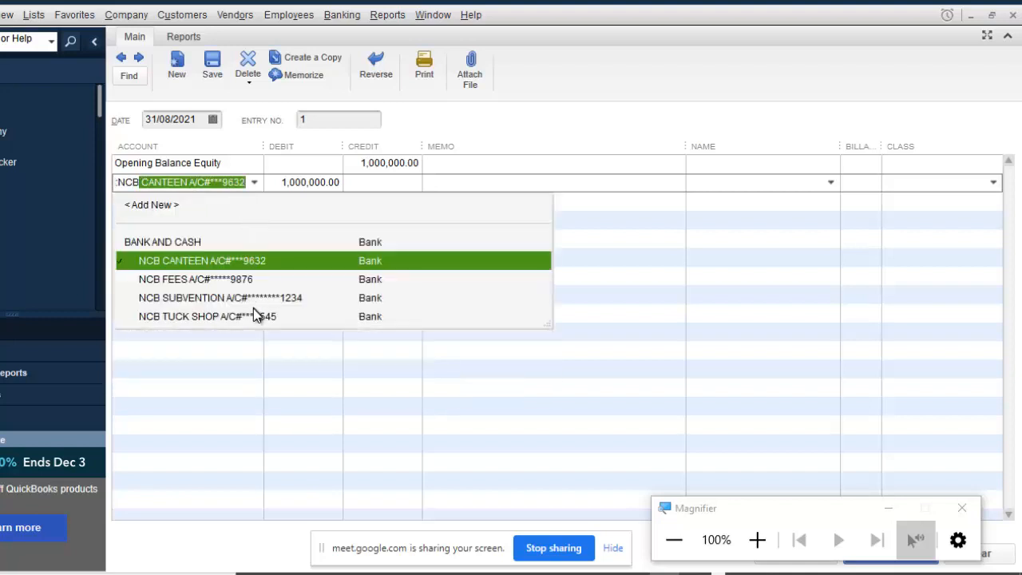
pyautogui.click(250, 315)
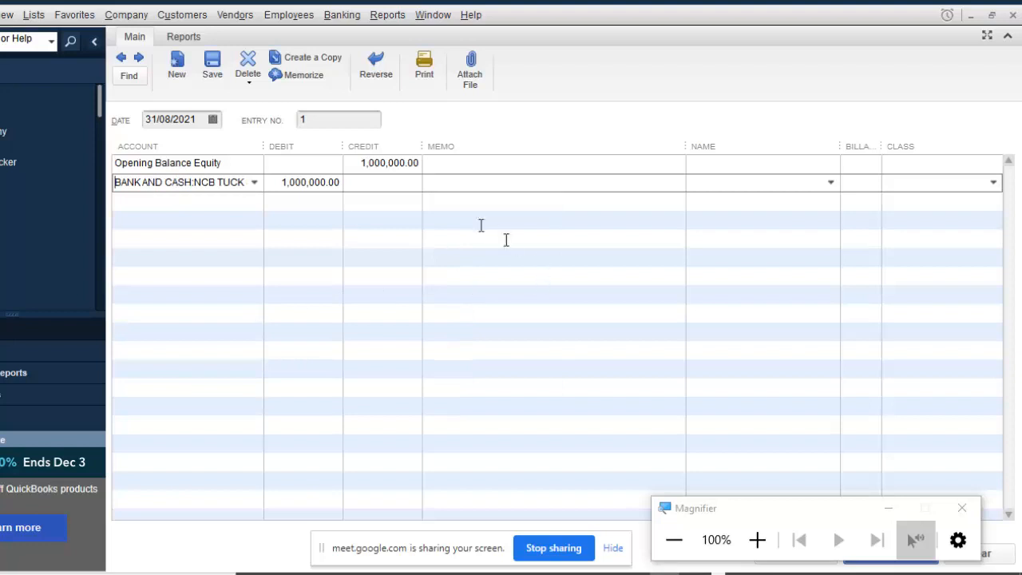
pyautogui.click(469, 167)
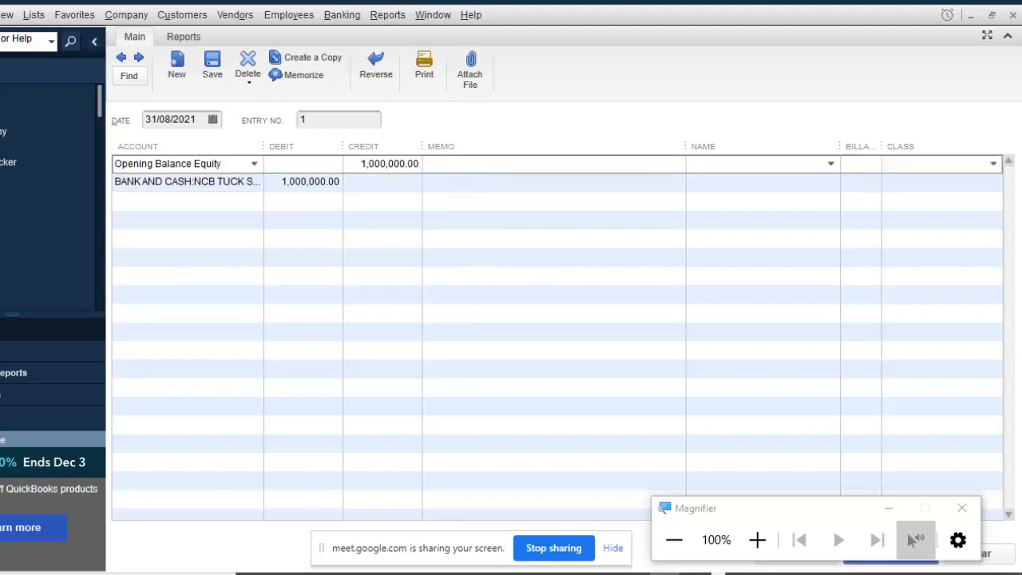
pyautogui.write('Entry to record opening balnce')
pyautogui.press('BackSpace')
pyautogui.press('BackSpace')
pyautogui.press('BackSpace')
pyautogui.write('ance')
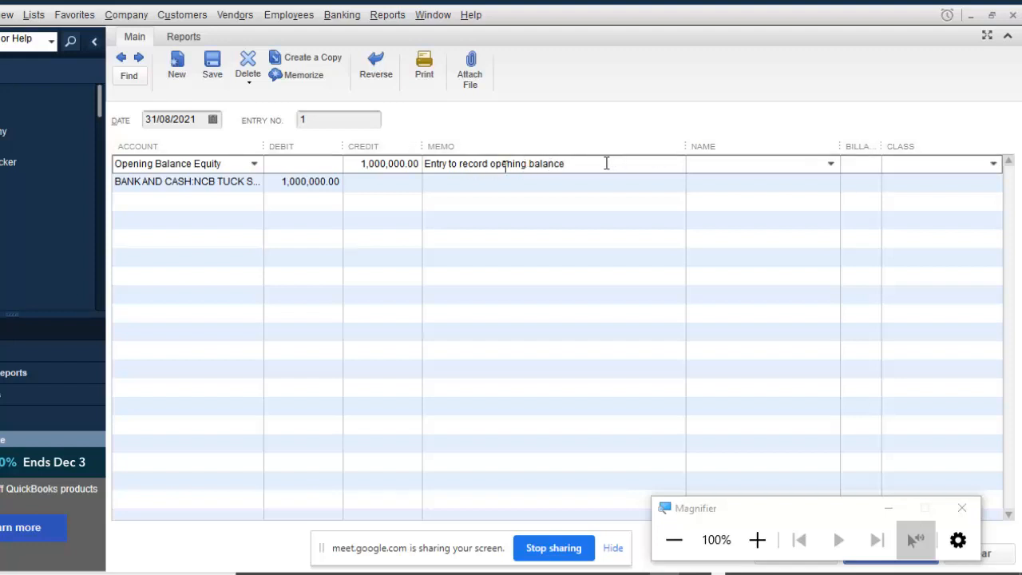
# Copy the memo onto the NCB TUCK SHOP line and save the journal entry.
pyautogui.moveTo(608, 164); pyautogui.dragTo(399, 187)
pyautogui.hotkey('ctrl', 'c')
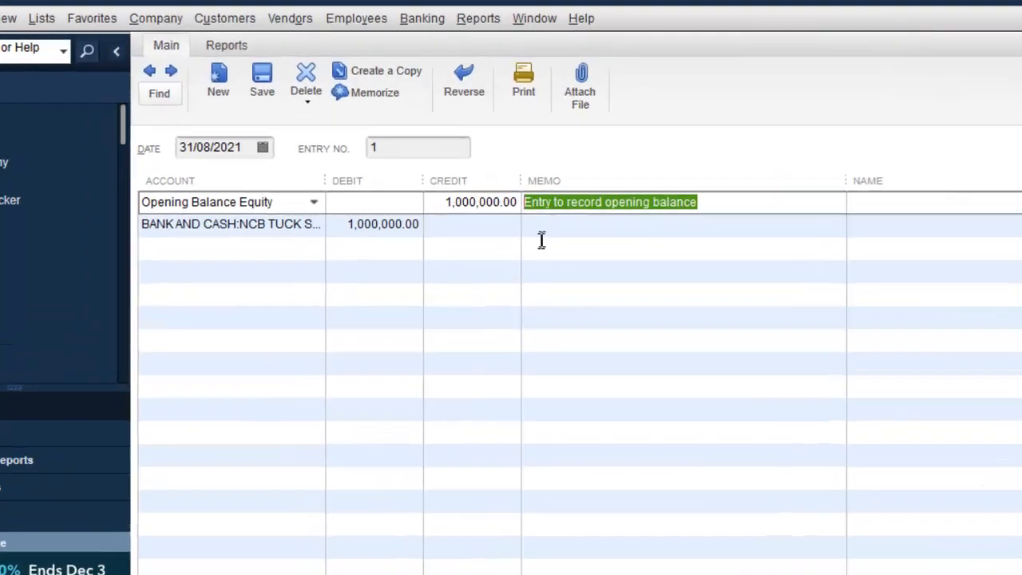
pyautogui.click(441, 186)
pyautogui.hotkey('ctrl', 'v')
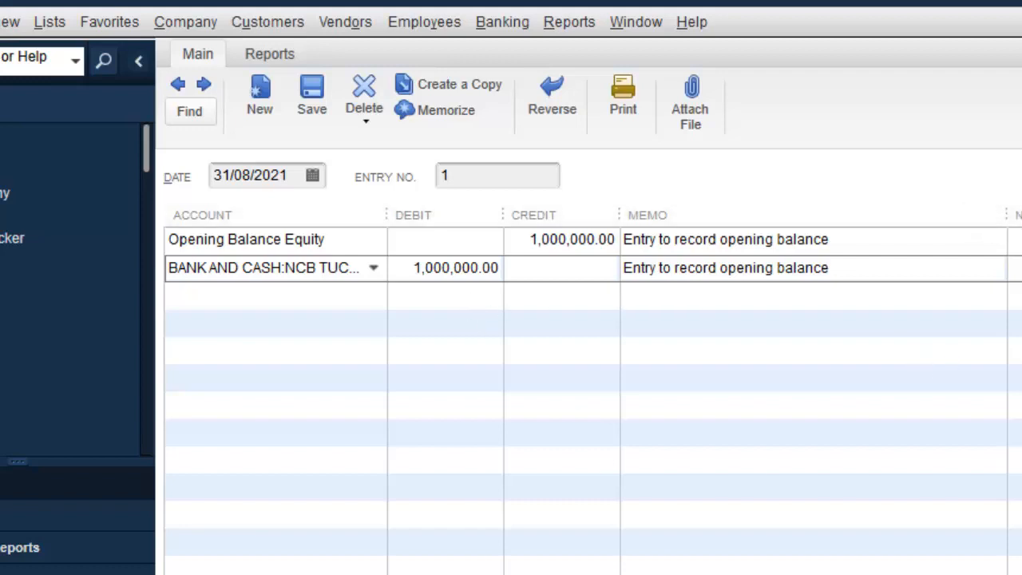
pyautogui.click(572, 240)
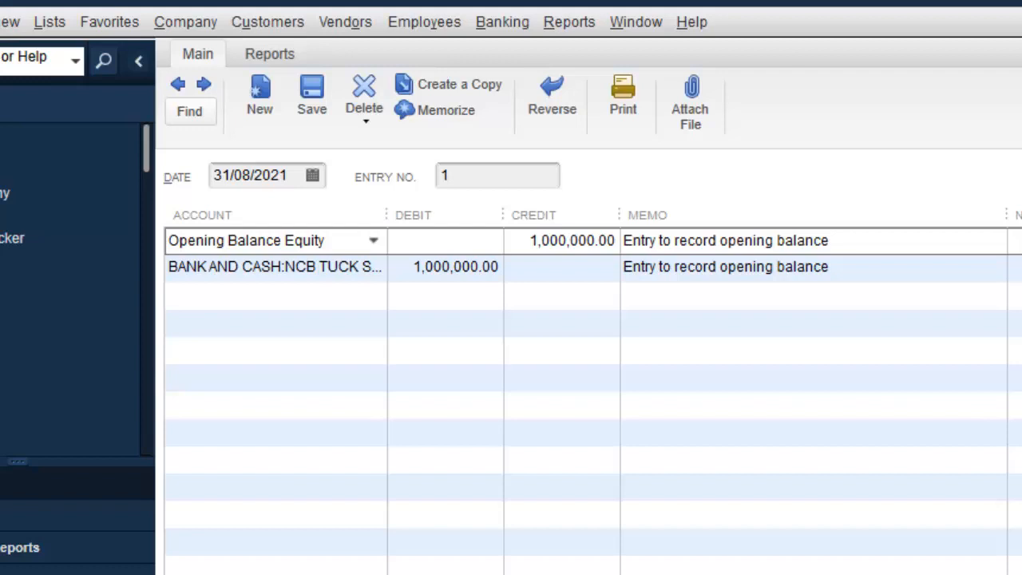
pyautogui.click(267, 268)
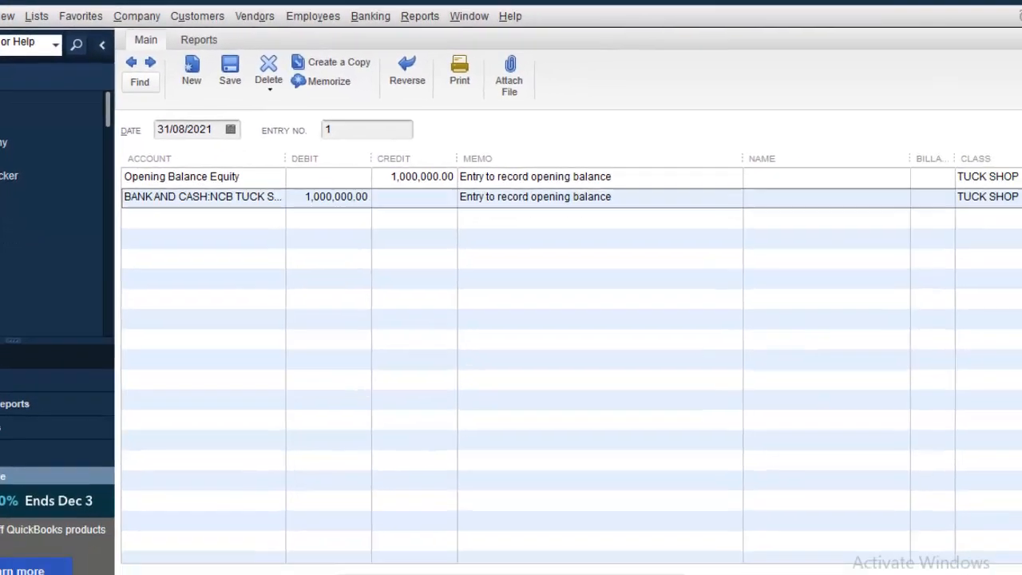
pyautogui.click(883, 574)
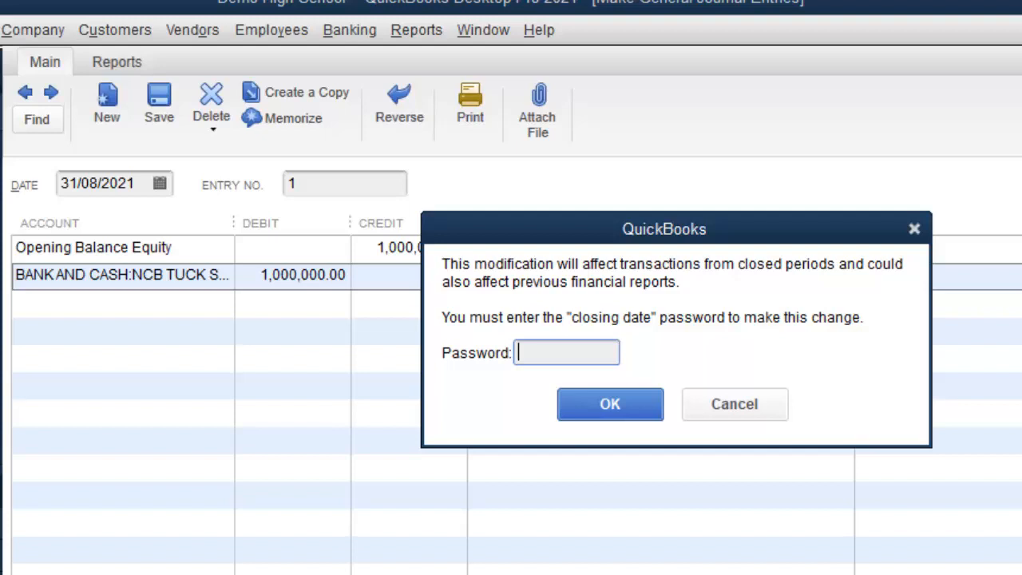
# Enter the closing-date password to save the opening-balance journal entry.
pyautogui.write('••••••••')
pyautogui.click(621, 402)
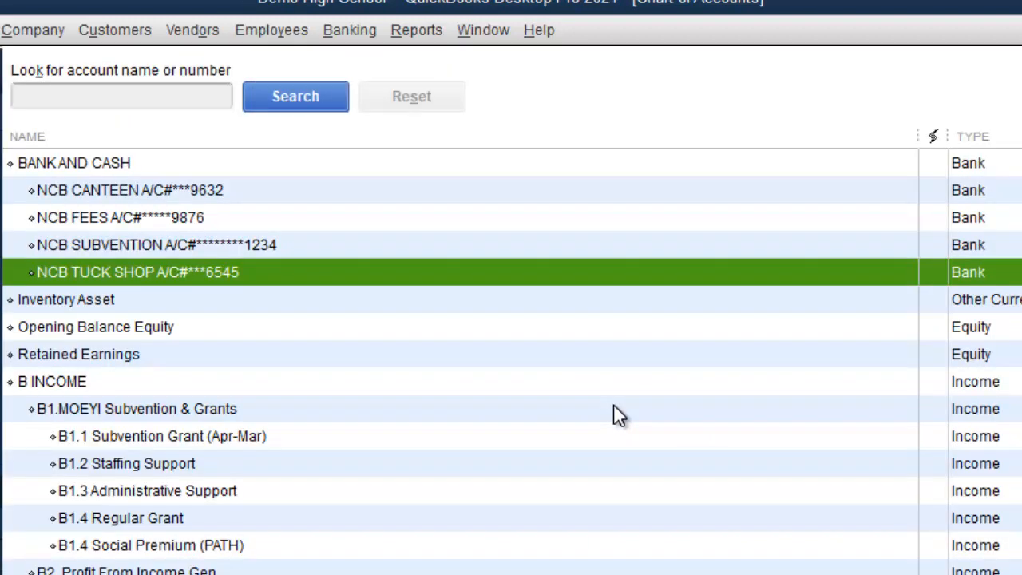
# Show agenda item 5, Creating a Budget per the Ministry sample, then return to QuickBooks.
pyautogui.hotkey('alt', 'Tab')
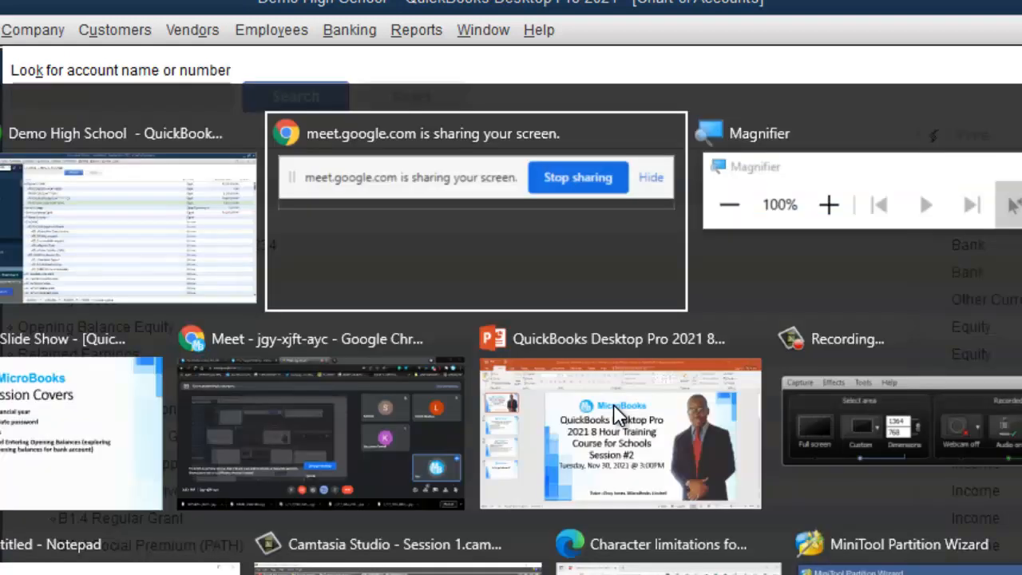
pyautogui.hotkey('alt', 'Tab')
pyautogui.hotkey('alt', 'Tab')
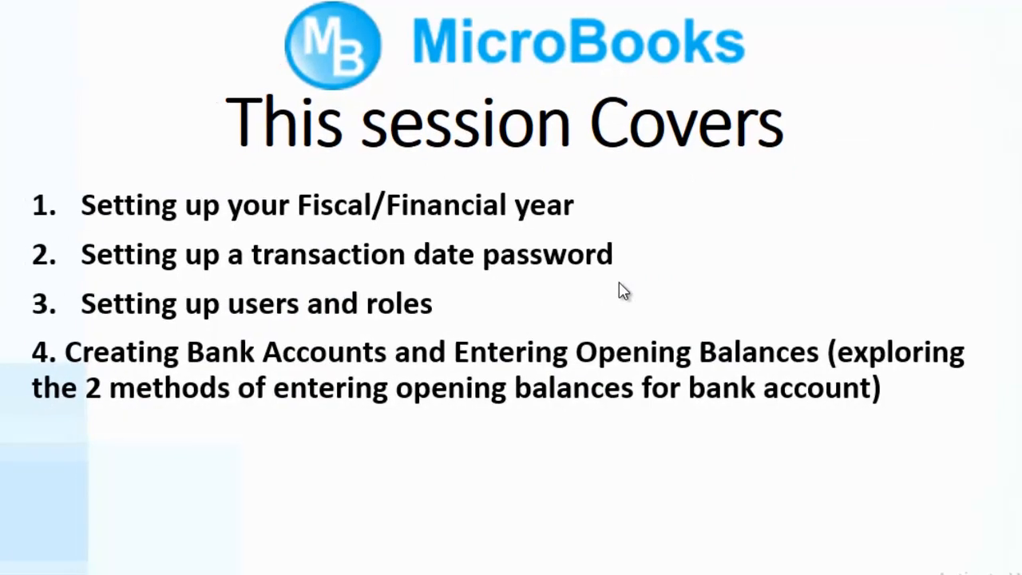
pyautogui.click(609, 283)
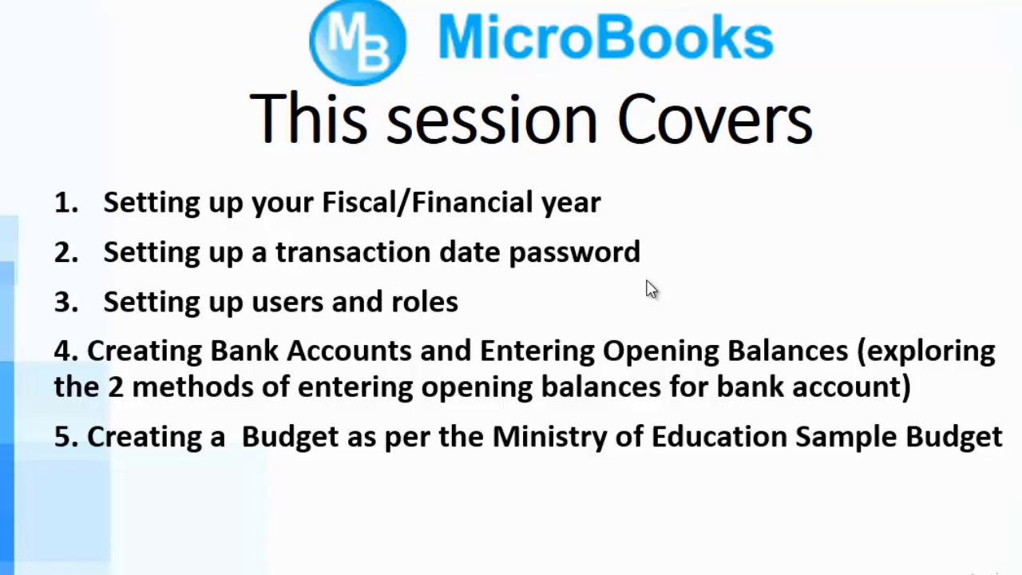
pyautogui.hotkey('alt', 'Tab')
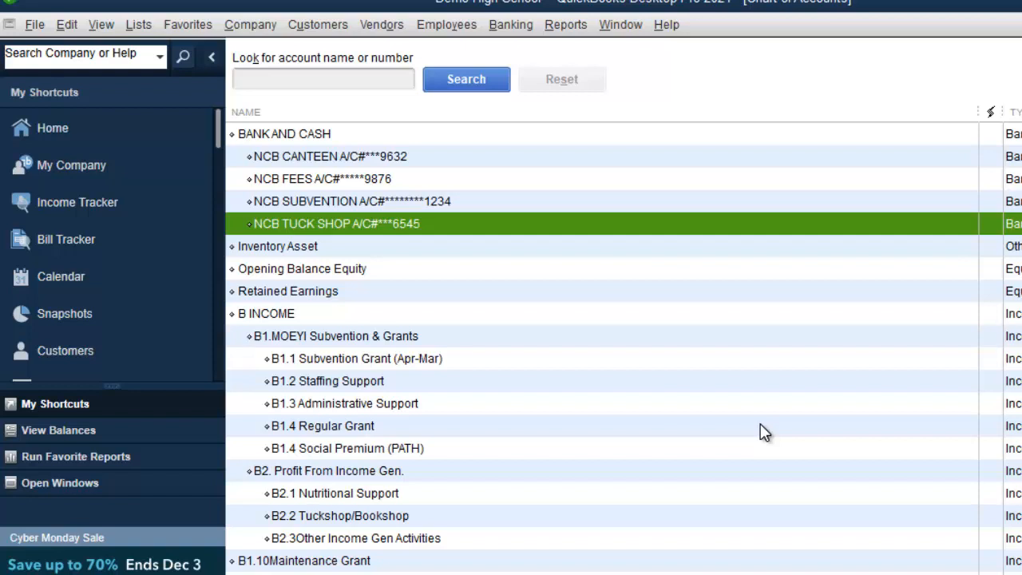
# Set up a new Profit and Loss budget for fiscal year 2022-23 in the Create New Budget wizard.
pyautogui.click(258, 25)
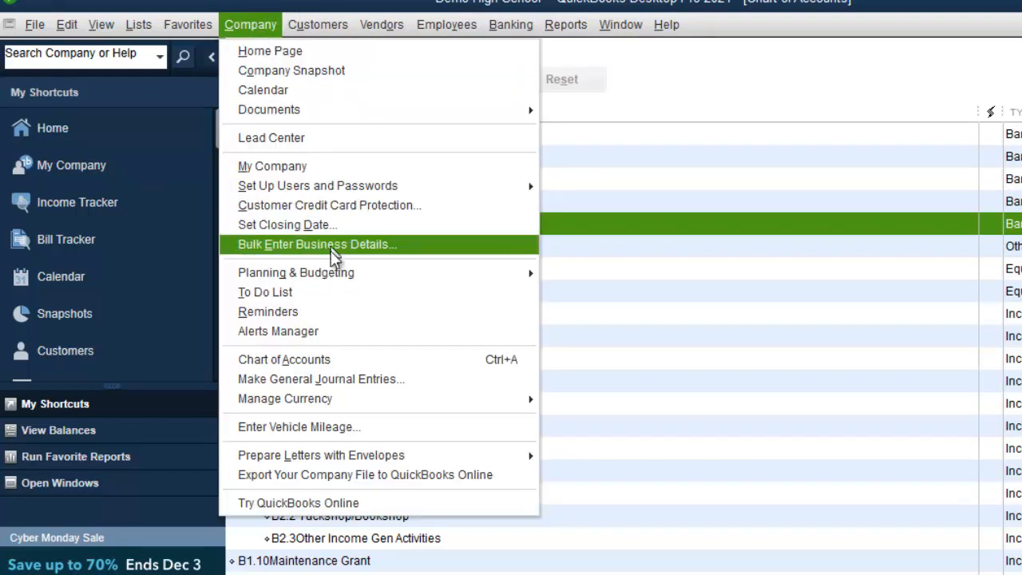
pyautogui.moveTo(339, 271)
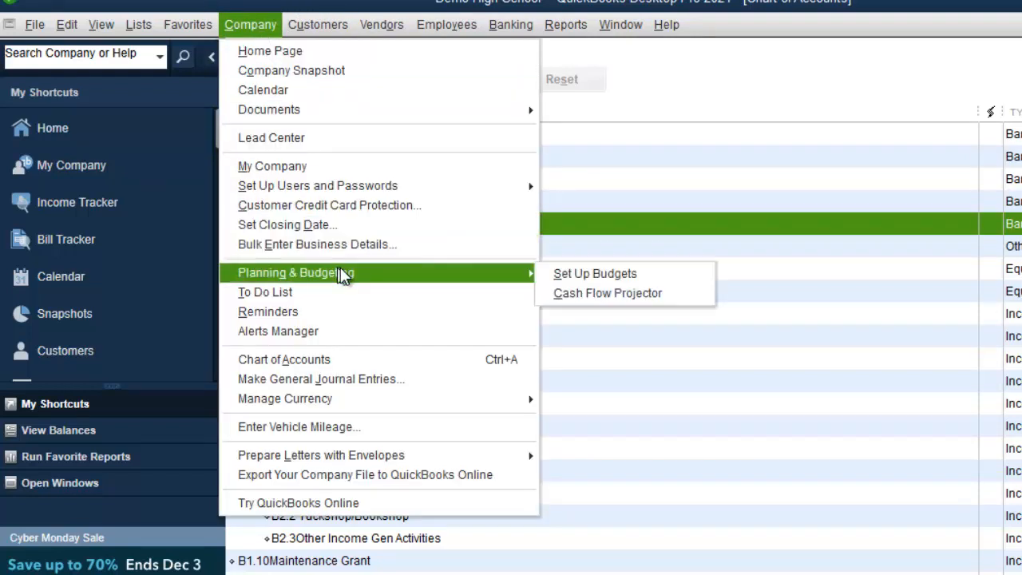
pyautogui.click(619, 280)
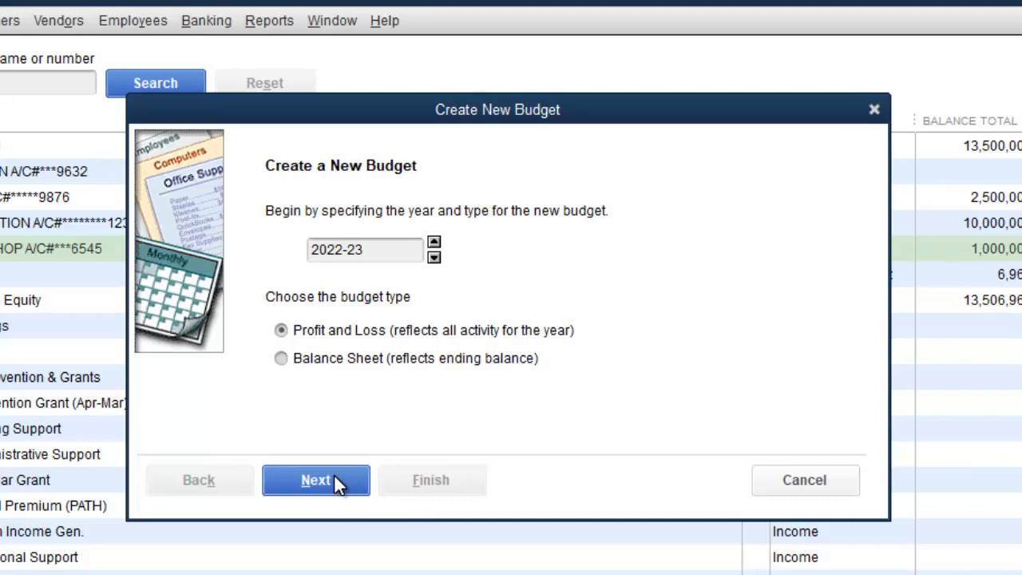
pyautogui.click(335, 482)
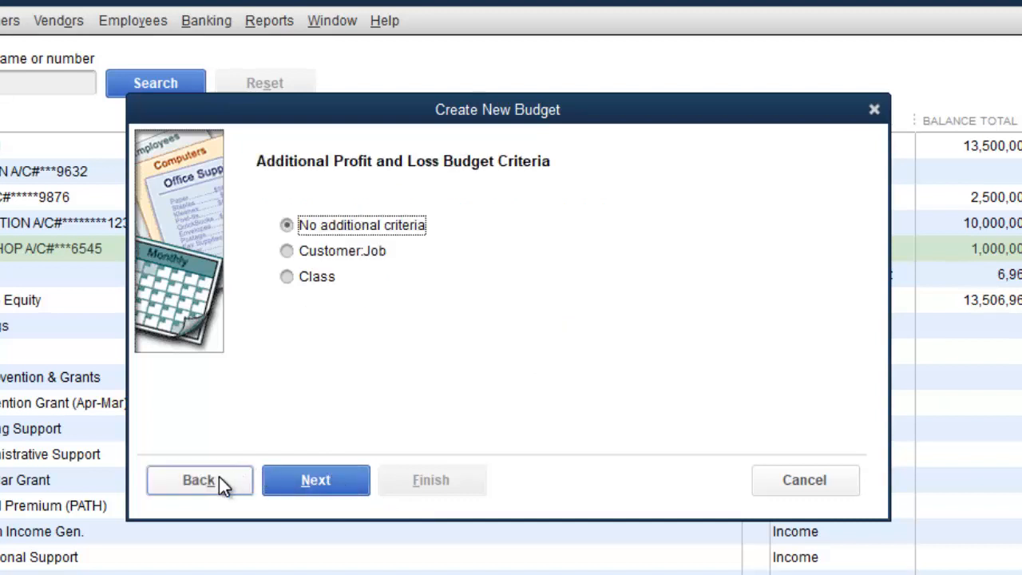
pyautogui.click(219, 479)
# Skip additional criteria and create the budget from scratch, opening the empty SEP22–AUG23 grid.
pyautogui.click(303, 480)
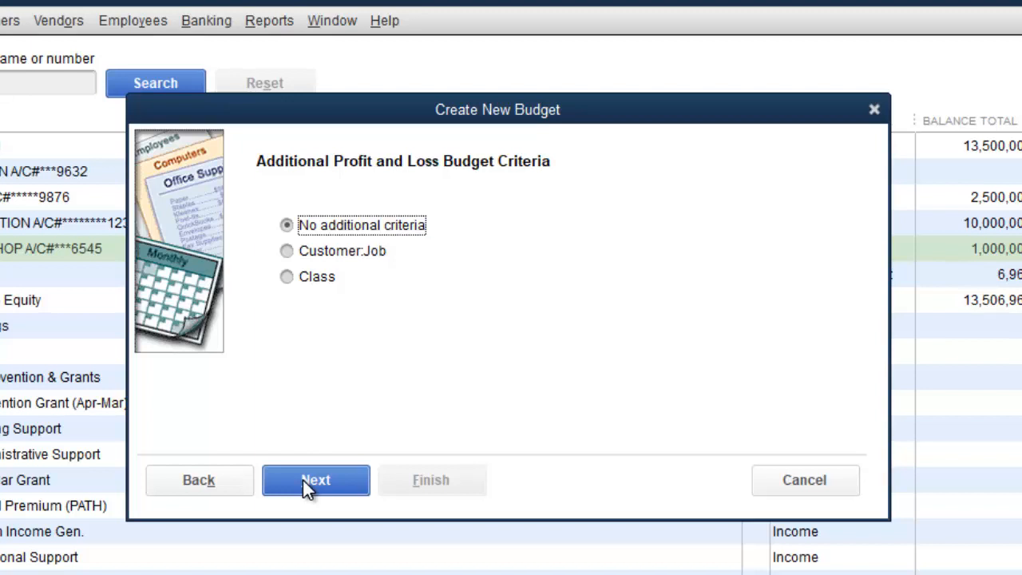
pyautogui.click(303, 480)
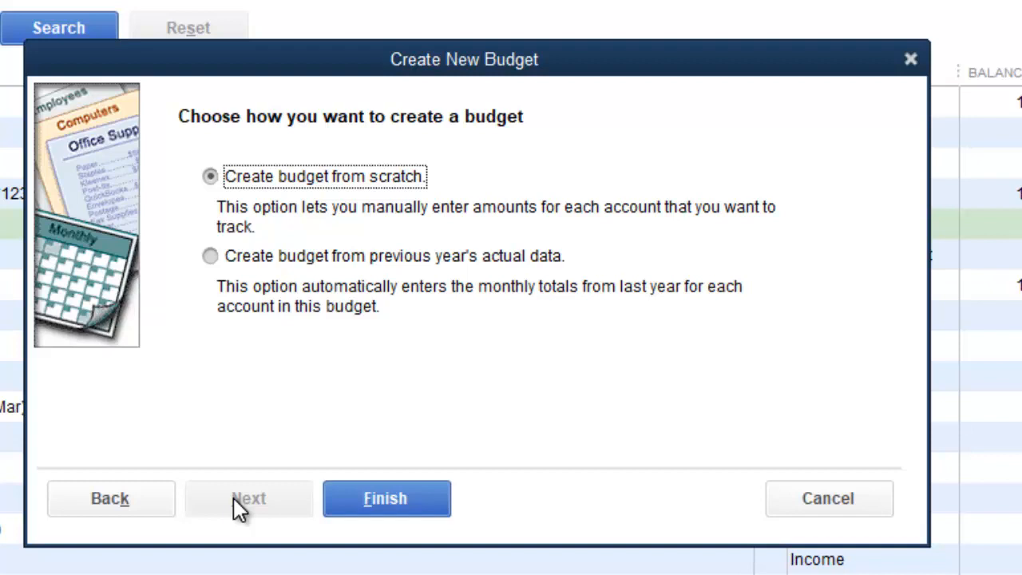
pyautogui.click(417, 503)
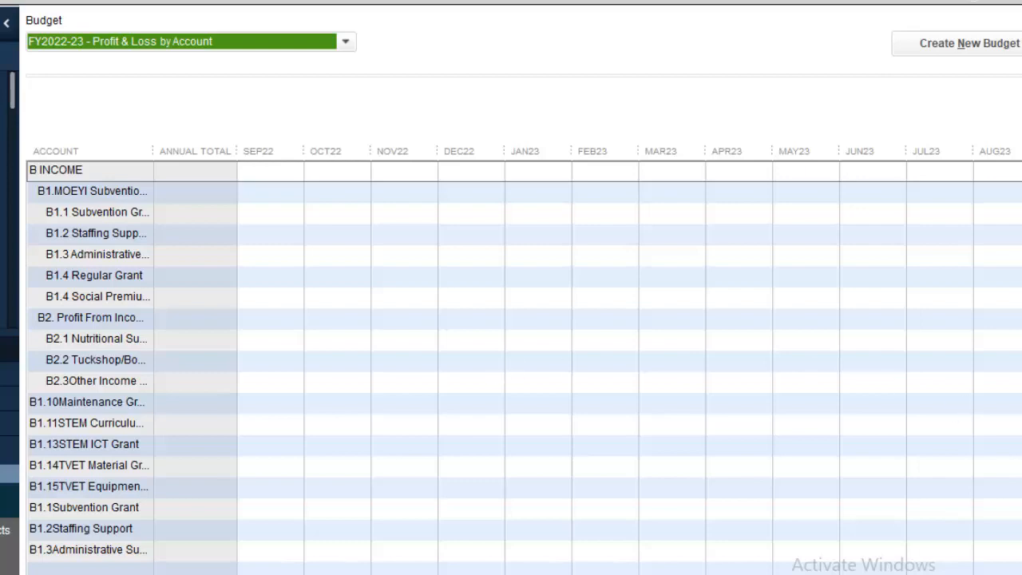
pyautogui.scroll(-18, 524, 367)
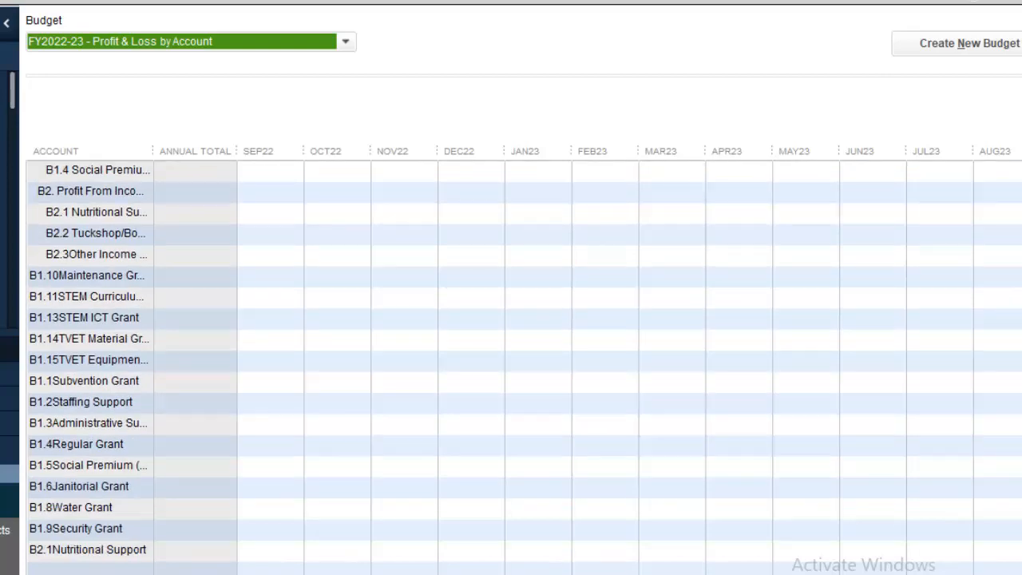
pyautogui.scroll(-9, 524, 367)
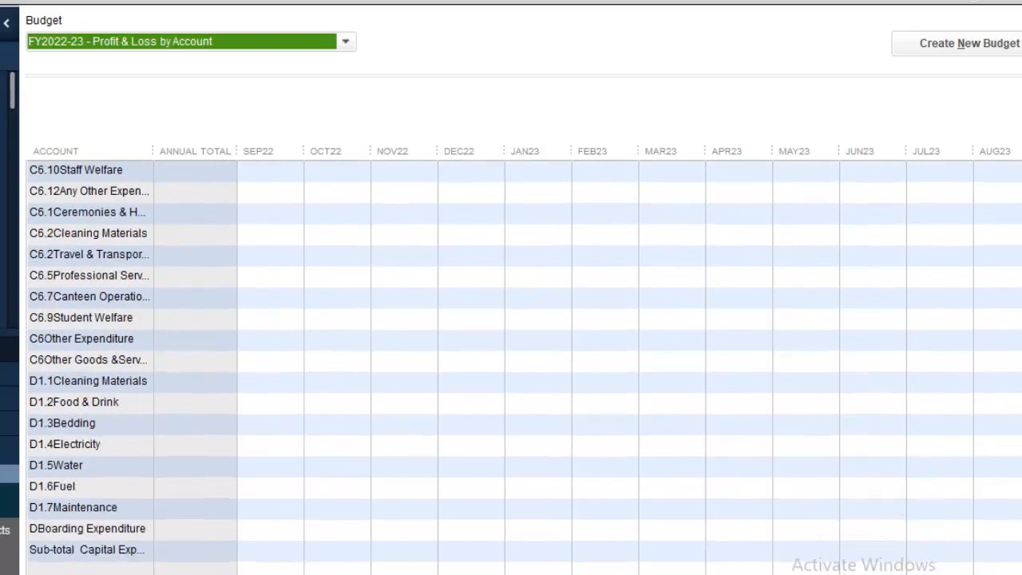
pyautogui.scroll(10, 524, 367)
pyautogui.scroll(15, 524, 367)
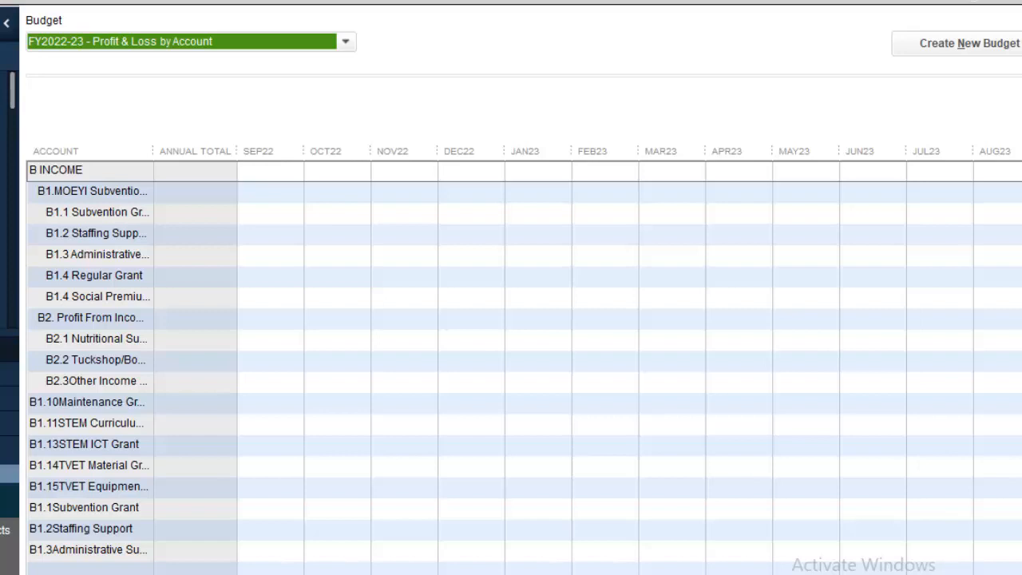
pyautogui.click(103, 177)
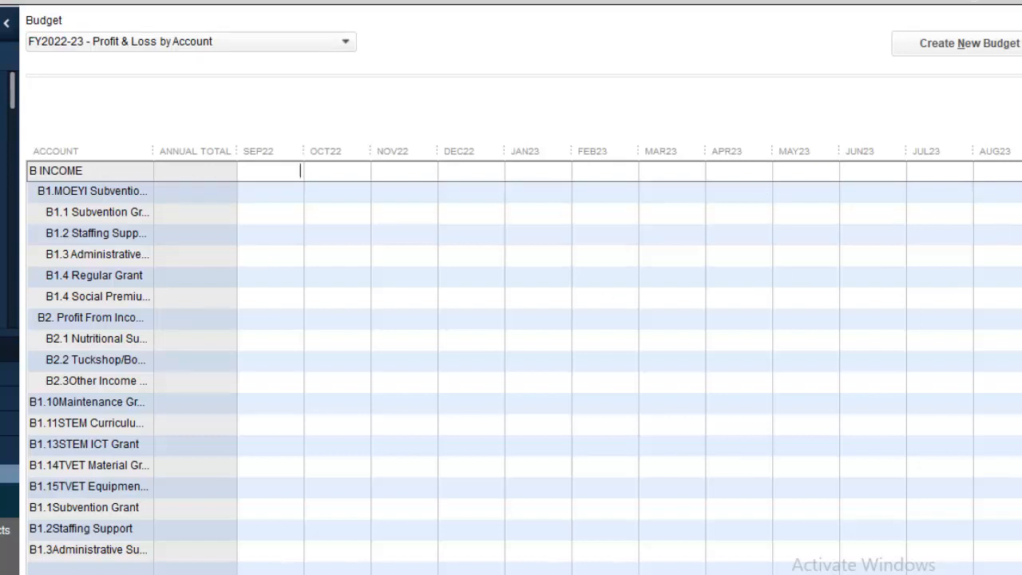
pyautogui.scroll(-5, 524, 351)
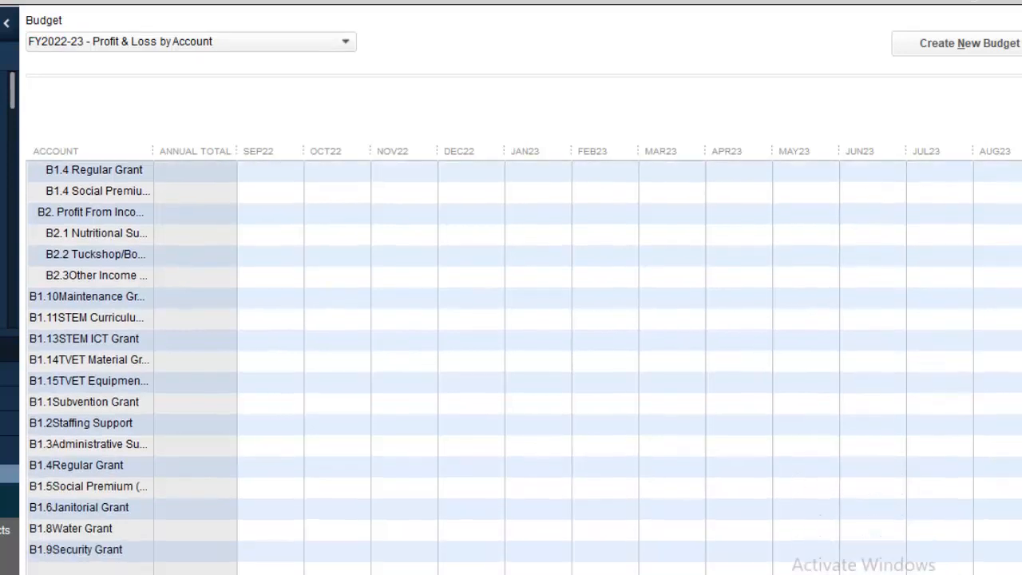
pyautogui.scroll(-6, 523, 351)
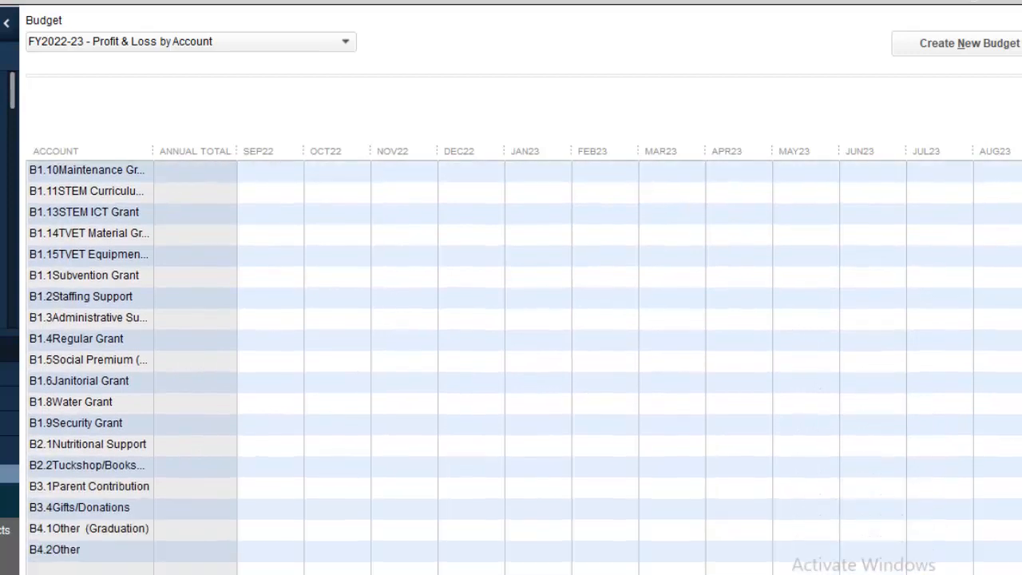
pyautogui.scroll(-7, 524, 352)
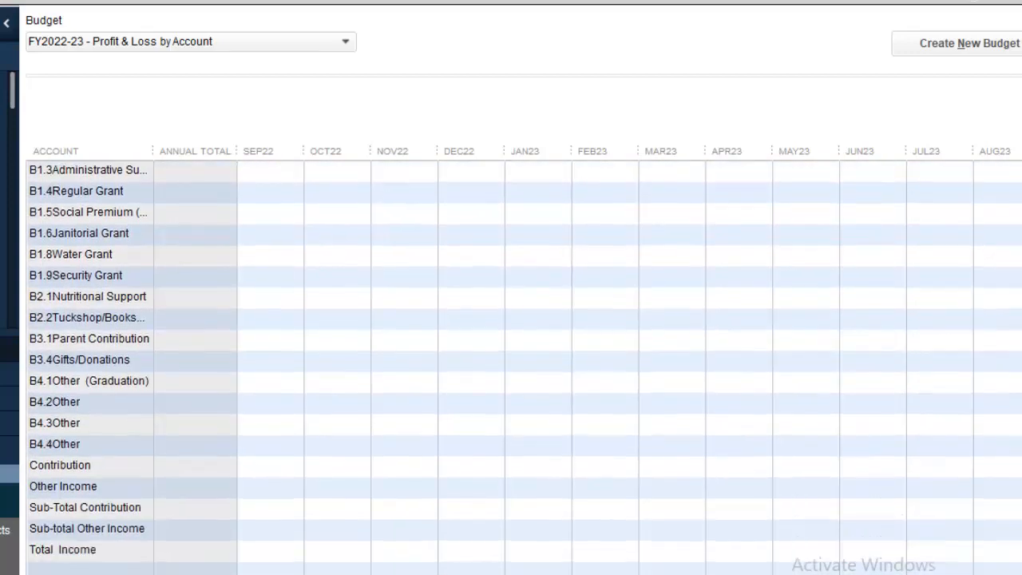
pyautogui.scroll(-10, 524, 352)
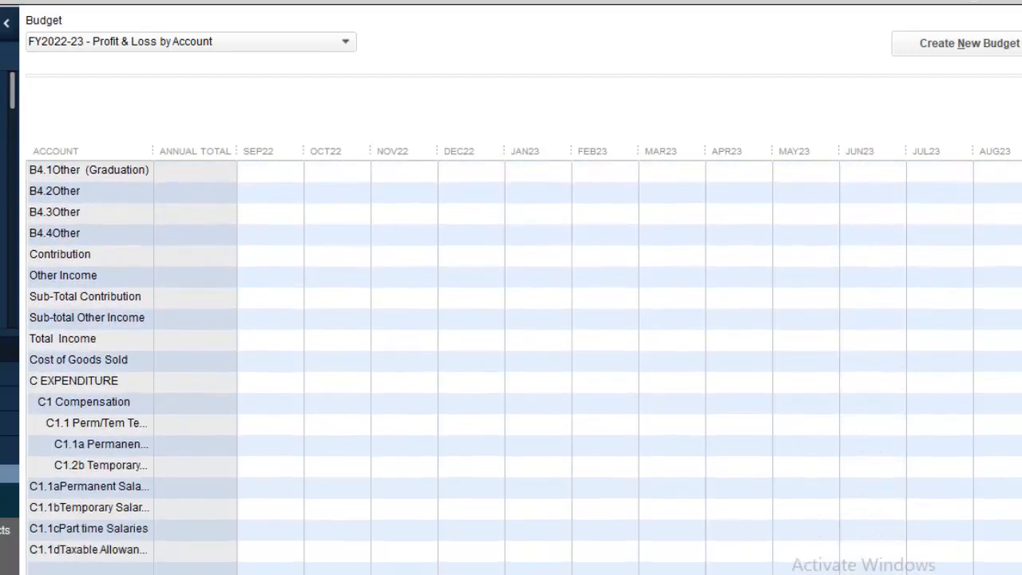
pyautogui.scroll(-3, 524, 351)
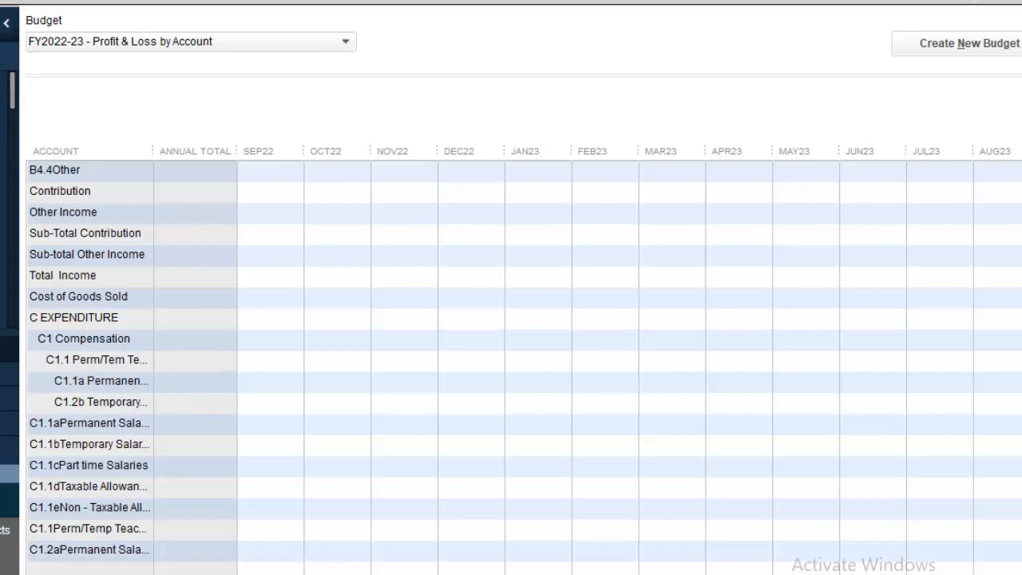
pyautogui.scroll(20, 1017, 217)
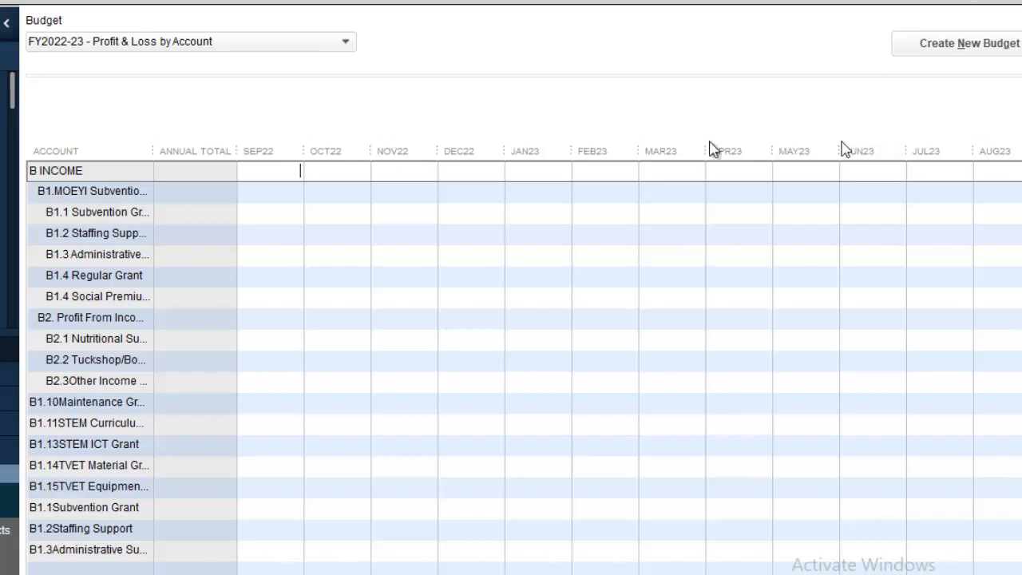
# Widen the Account column so names like B1.1 Subvention Grant show in full.
pyautogui.moveTo(153, 151); pyautogui.dragTo(239, 150)
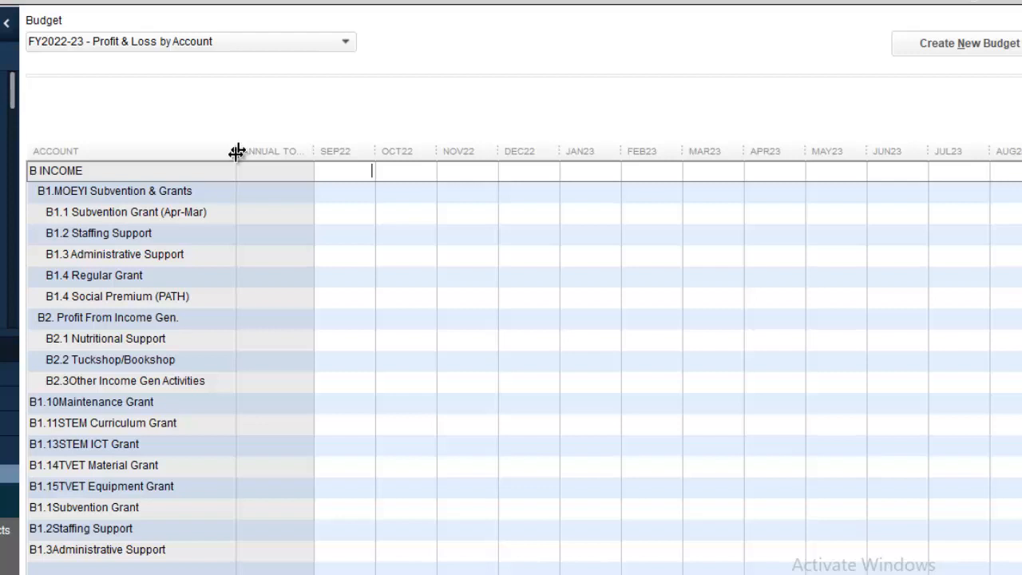
# Enter 12,000,000.00 in SEP22 for B1.1 Subvention Grant (Apr-Mar), removing an extra zero.
pyautogui.click(372, 192)
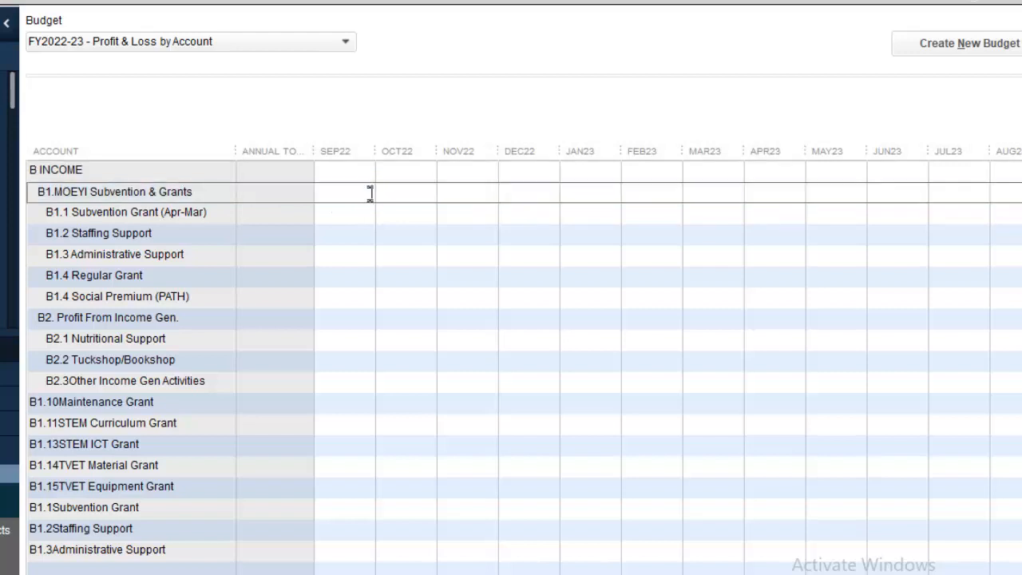
pyautogui.click(373, 211)
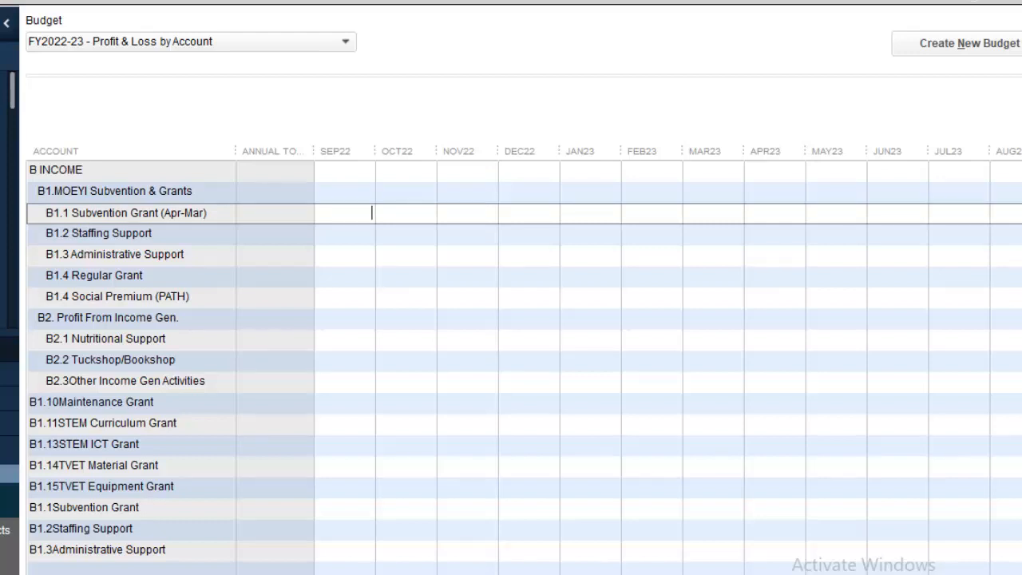
pyautogui.write('1200')
pyautogui.write('00000')
pyautogui.click(371, 233)
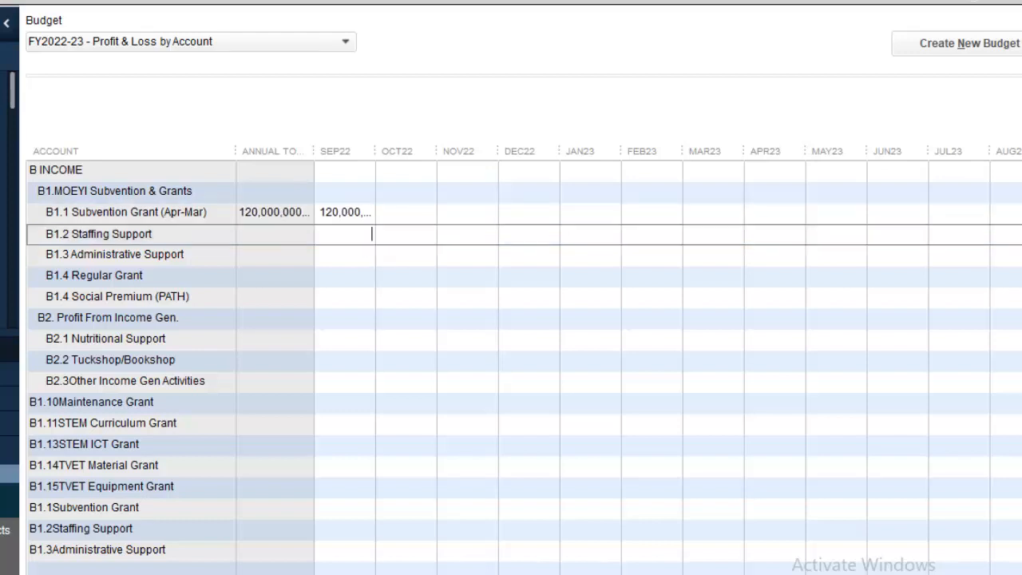
pyautogui.click(352, 214)
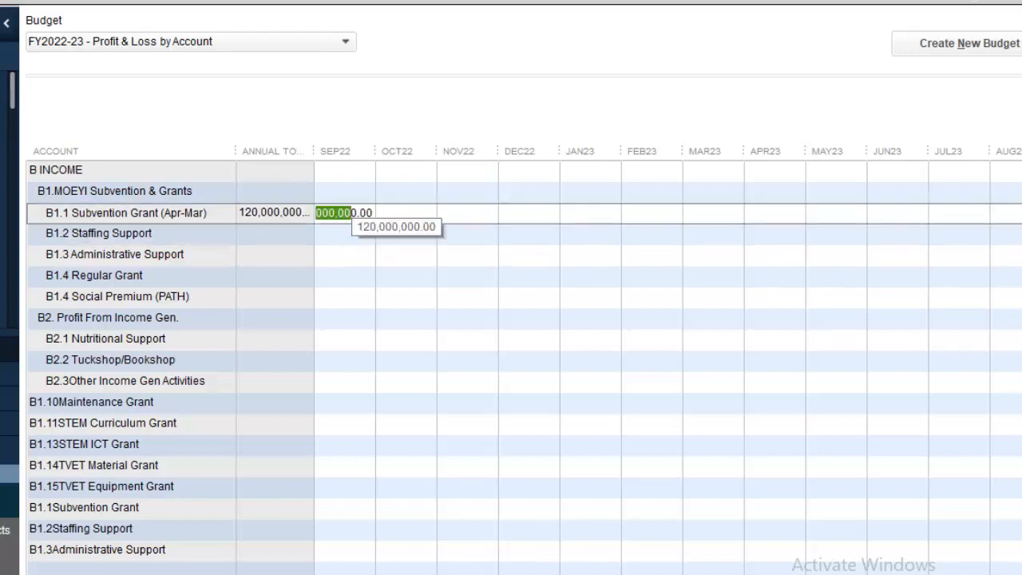
pyautogui.click(343, 214)
pyautogui.press('BackSpace')
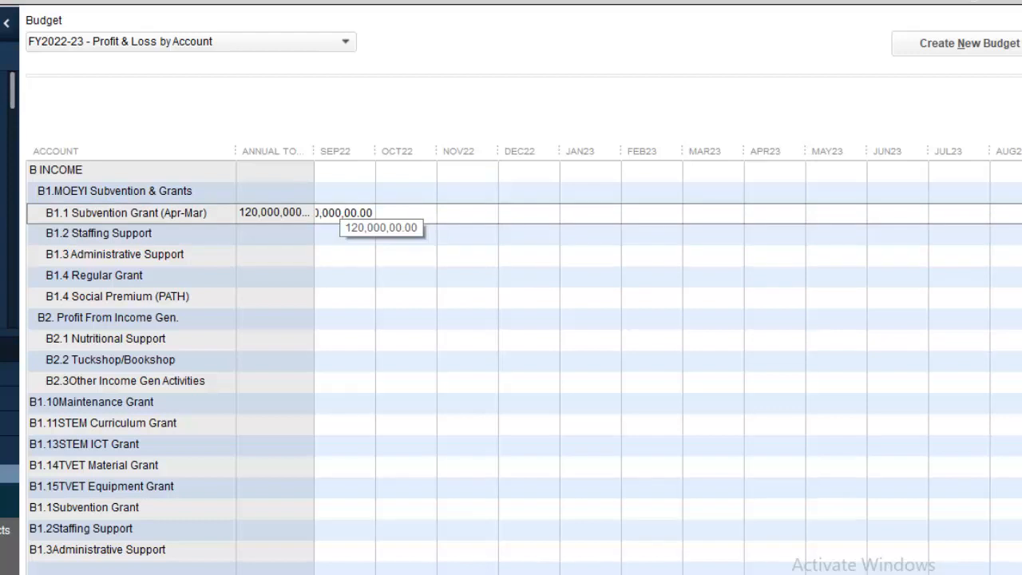
pyautogui.click(334, 233)
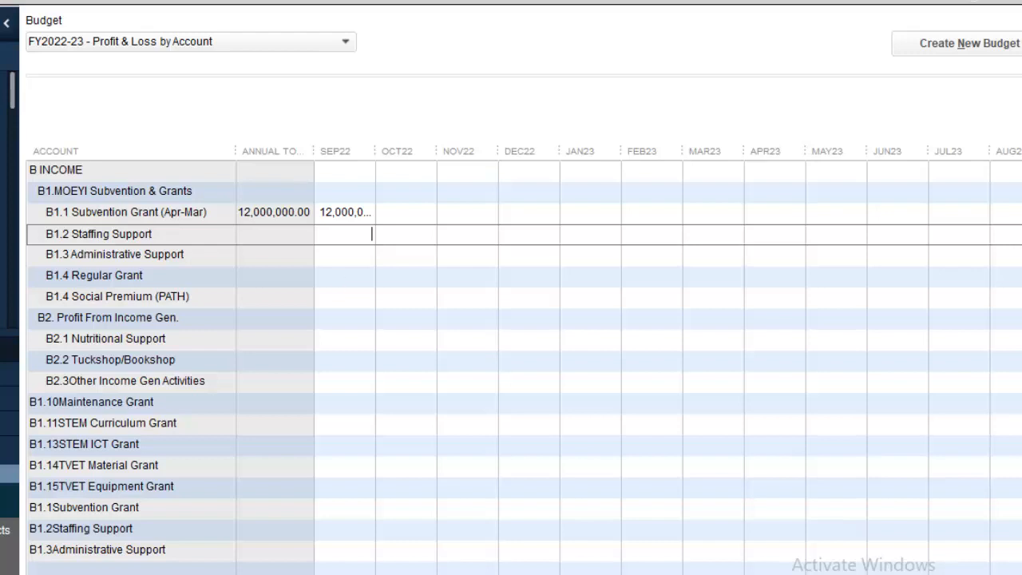
# Enter 3,000,000.00 / 12 in B1.4 Regular Grant's SEP22 and copy 250,000.00 across all months.
pyautogui.click(351, 277)
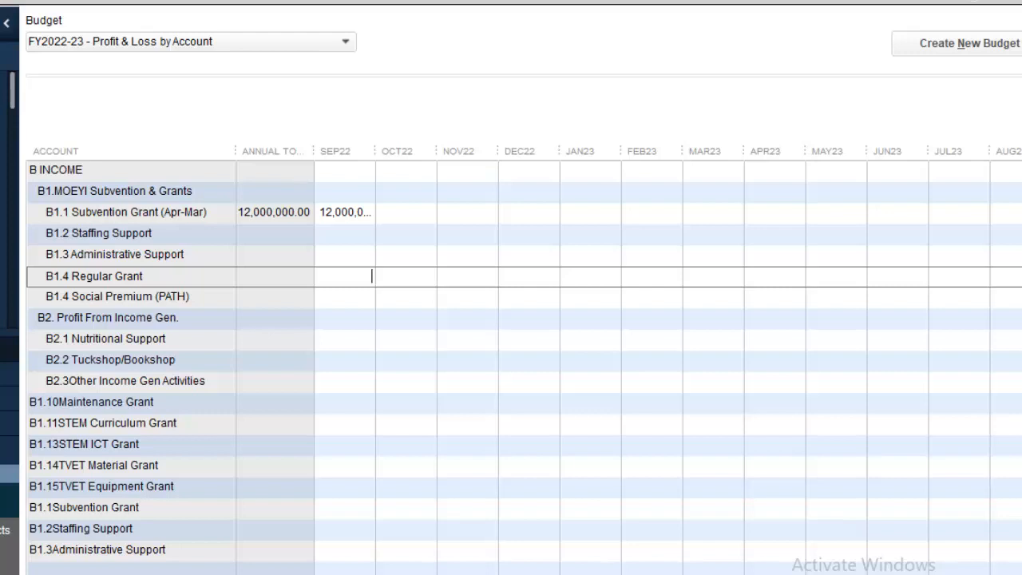
pyautogui.write('3,000,00')
pyautogui.write('0.00 ')
pyautogui.write('/ ')
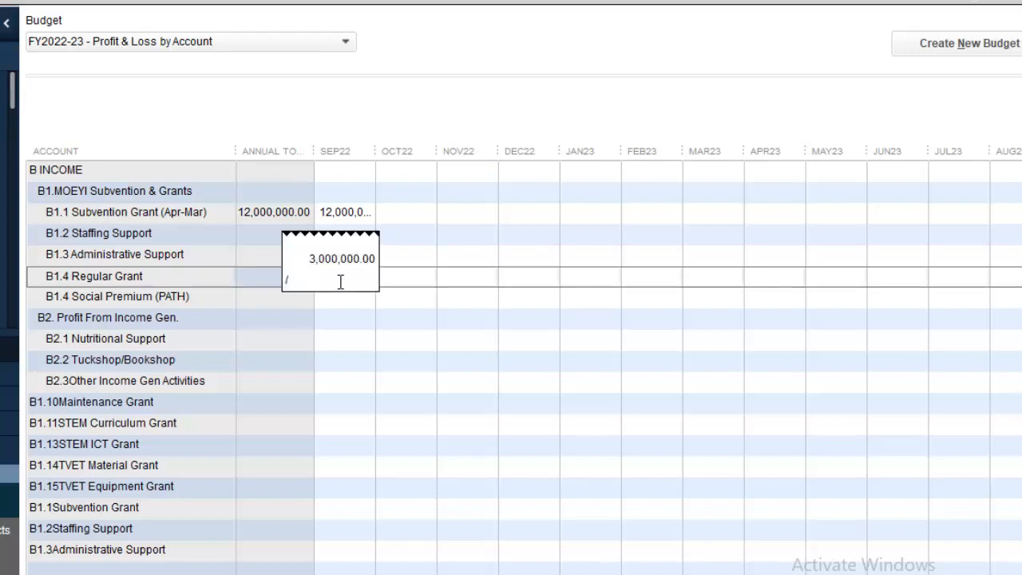
pyautogui.write('12')
pyautogui.press('Return')
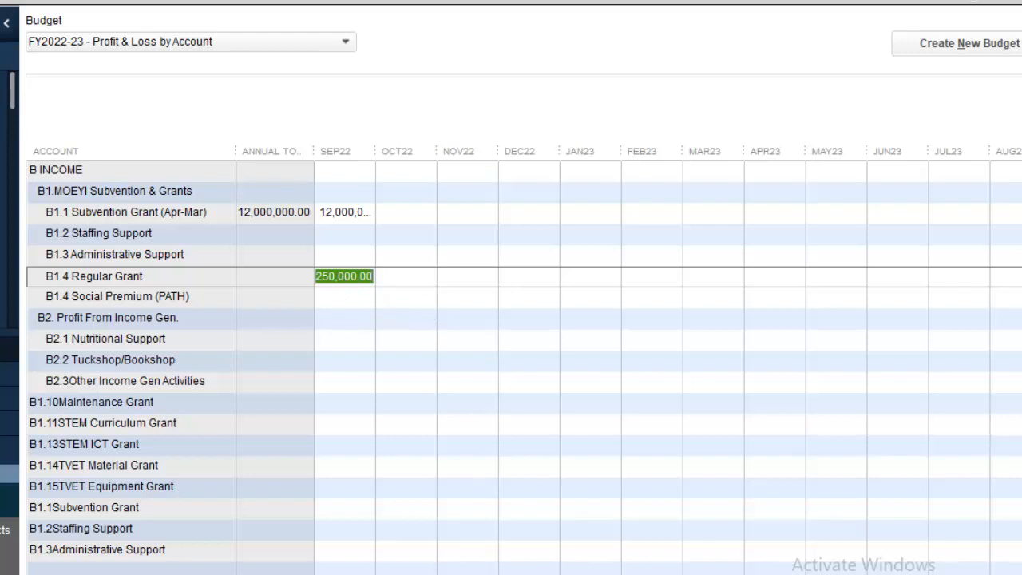
pyautogui.click(72, 573)
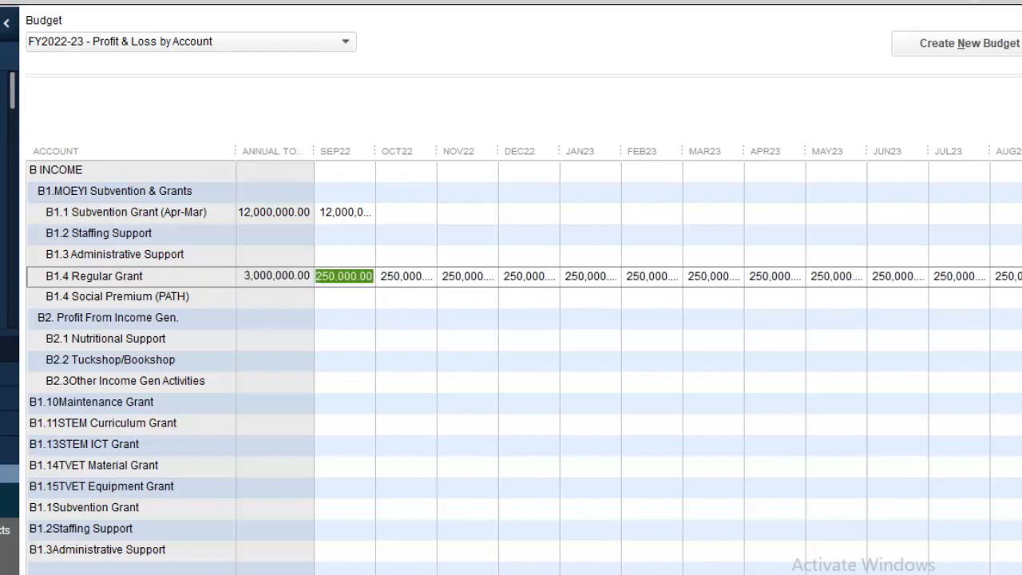
pyautogui.click(774, 297)
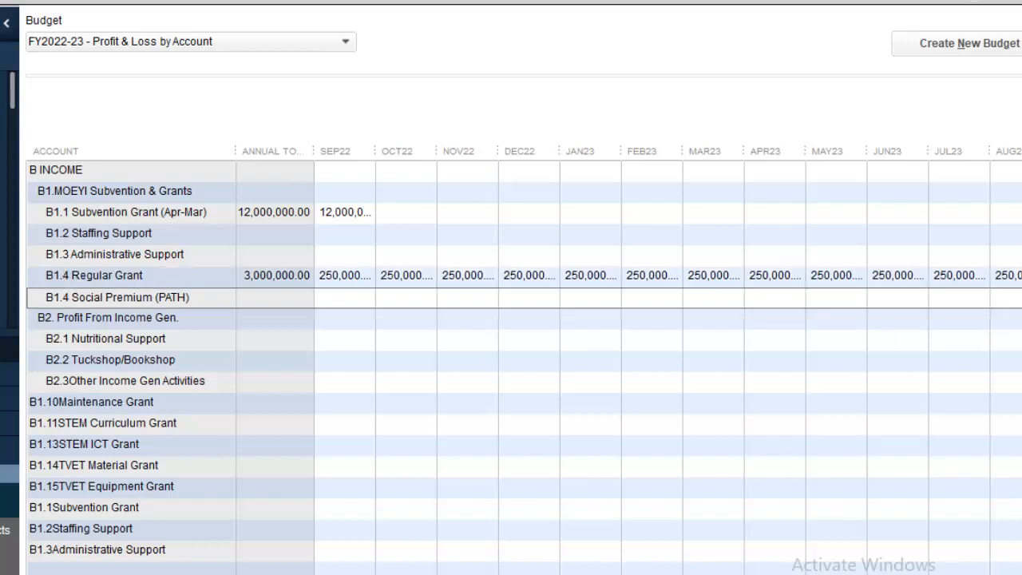
# Widen the APR23, OCT22 and SEP22 budget columns so amounts like 12,000,000.00 show in full.
pyautogui.moveTo(801, 144); pyautogui.dragTo(843, 144)
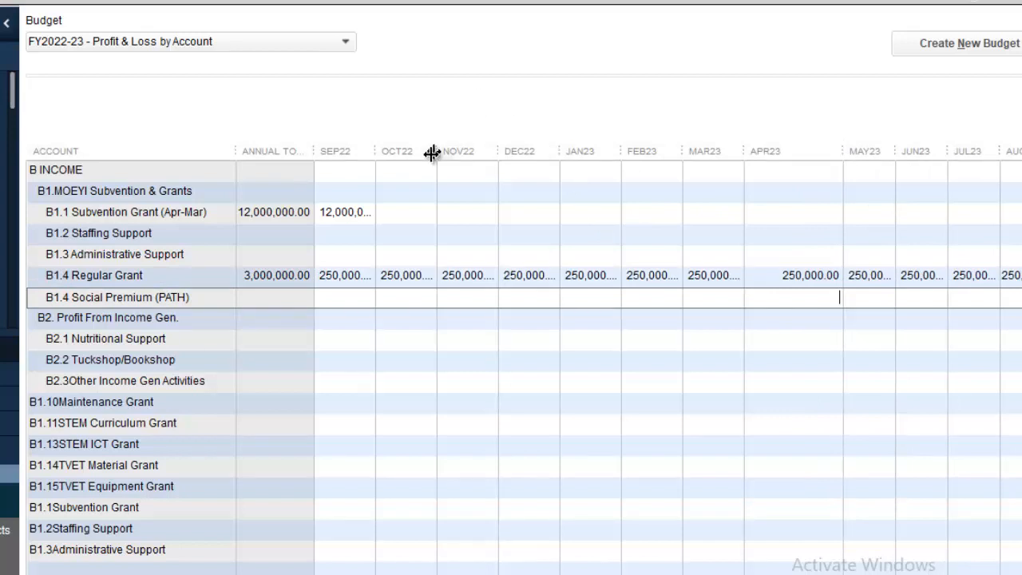
pyautogui.moveTo(437, 154); pyautogui.dragTo(540, 147)
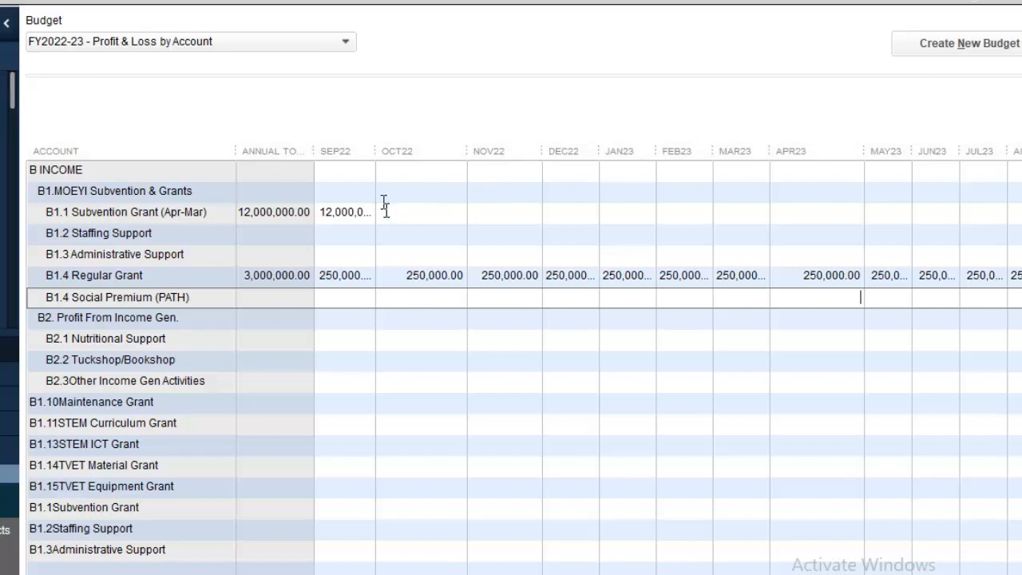
pyautogui.moveTo(372, 152); pyautogui.dragTo(407, 146)
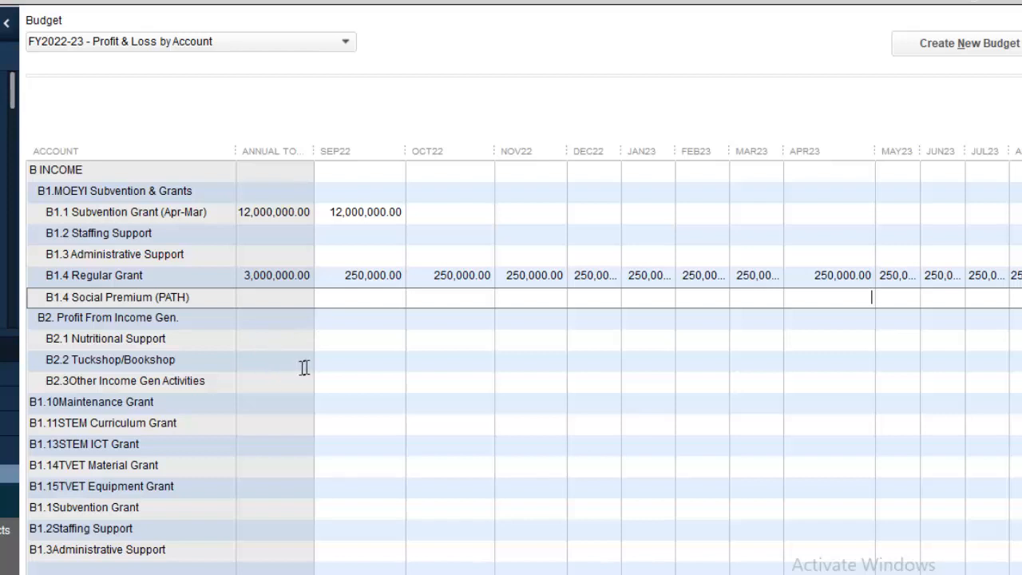
# Budget B2.2 Tuckshop/Bookshop at 2000000/12, copying 166,666.67 across every month.
pyautogui.click(328, 360)
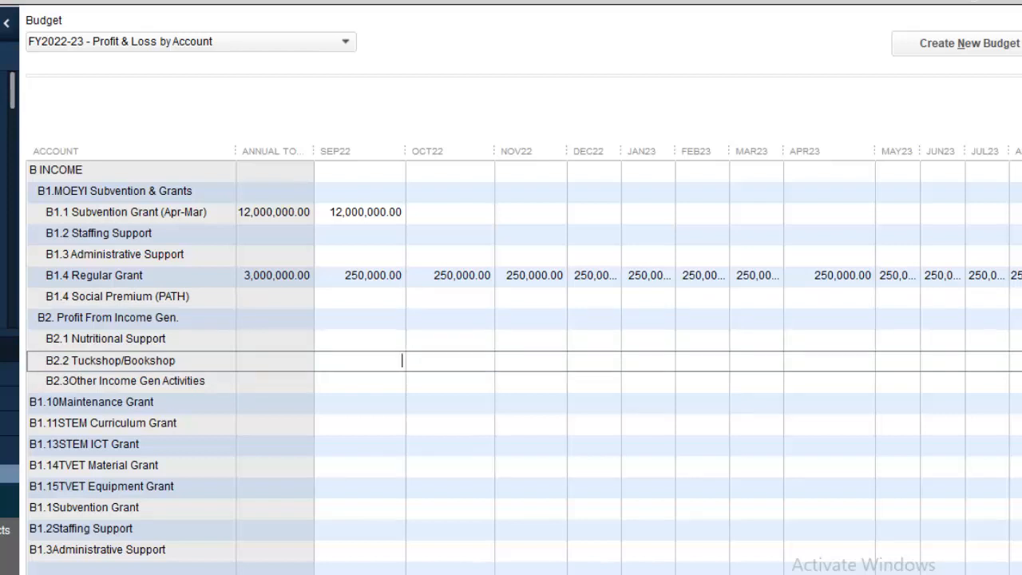
pyautogui.write('2,000,000/12')
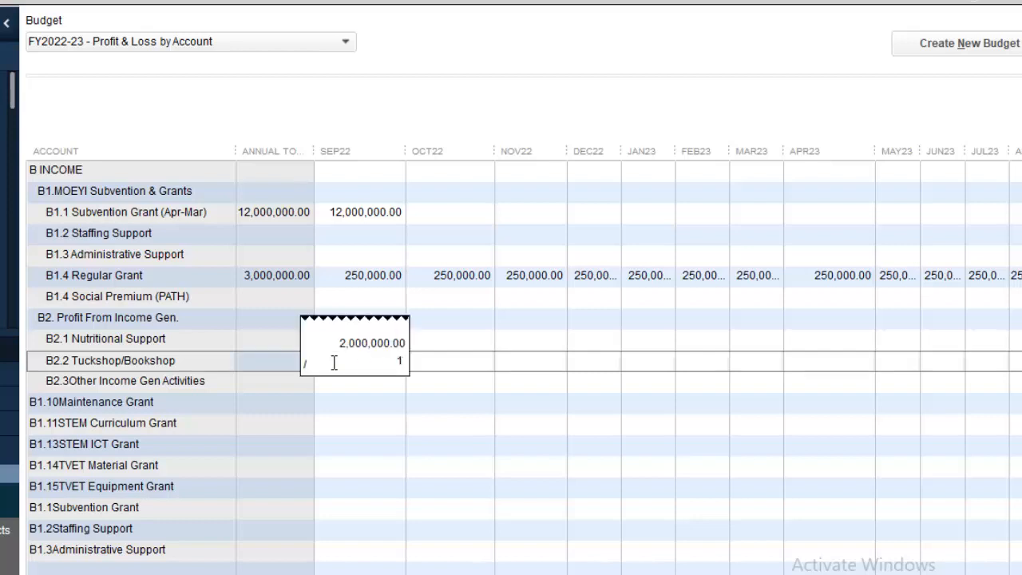
pyautogui.press('Return')
pyautogui.click(335, 361)
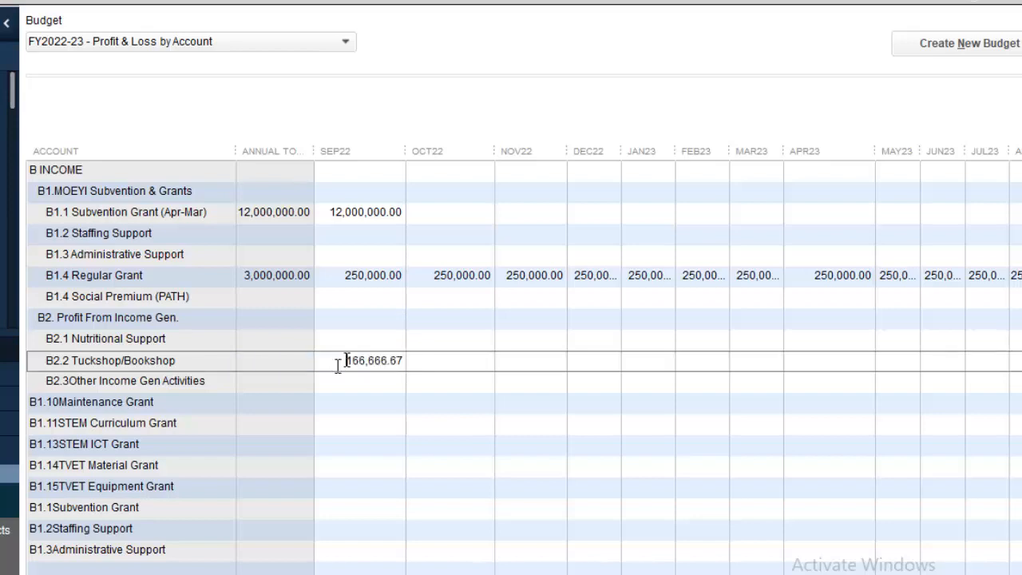
pyautogui.hotkey('alt', 'p')
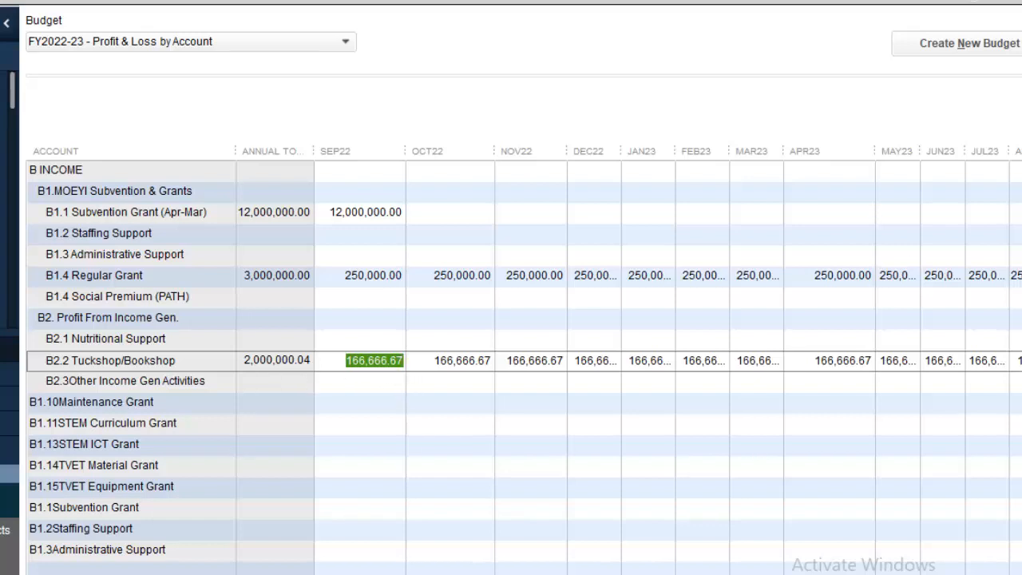
# Change B2.2's SEP22 to 166,666.63 so it totals 2,000,000.00, then select B1.10's SEP22 cell.
pyautogui.click(400, 360)
pyautogui.hotkey('shift', 'Left')
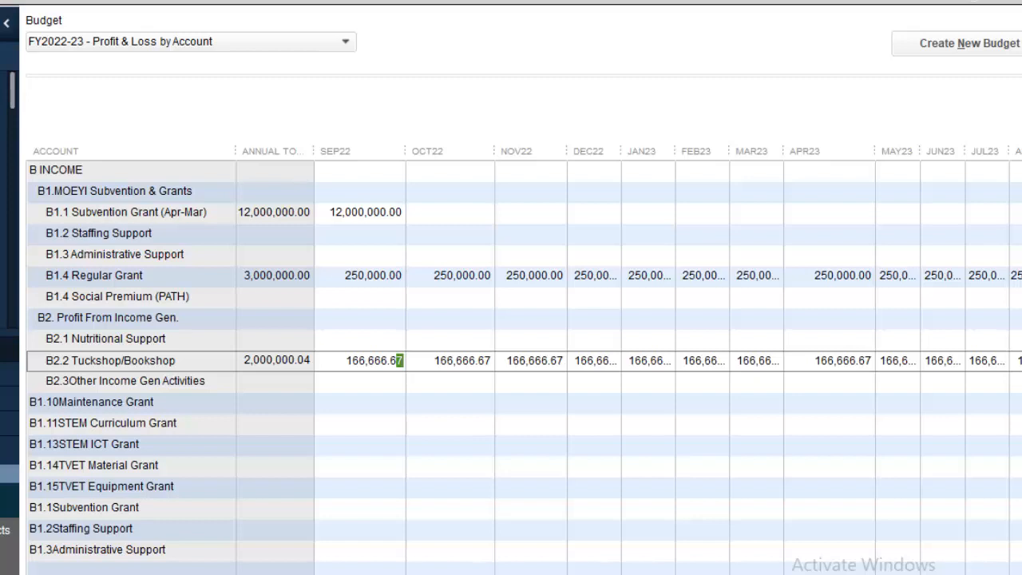
pyautogui.write('3')
pyautogui.click(429, 361)
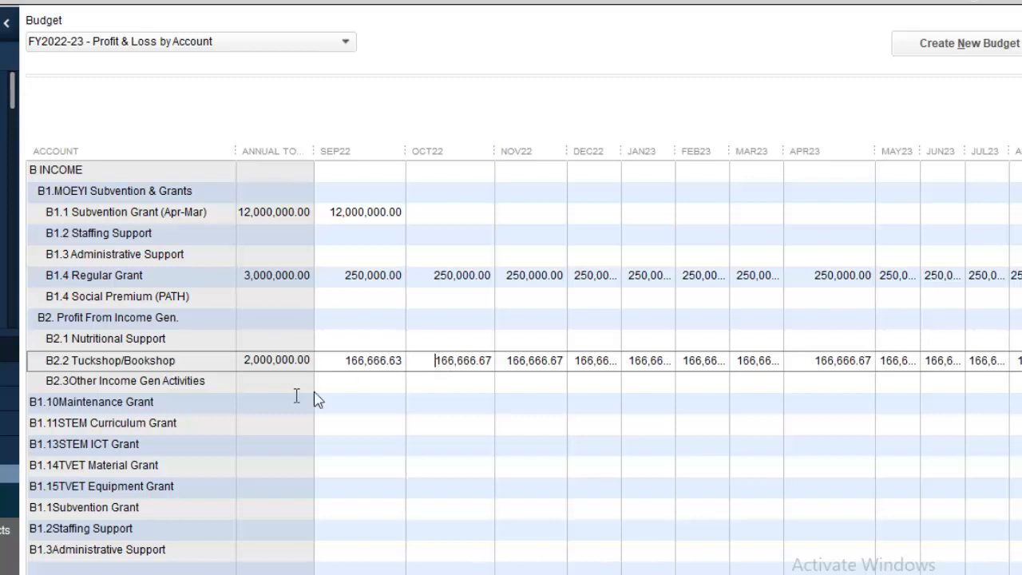
pyautogui.click(376, 381)
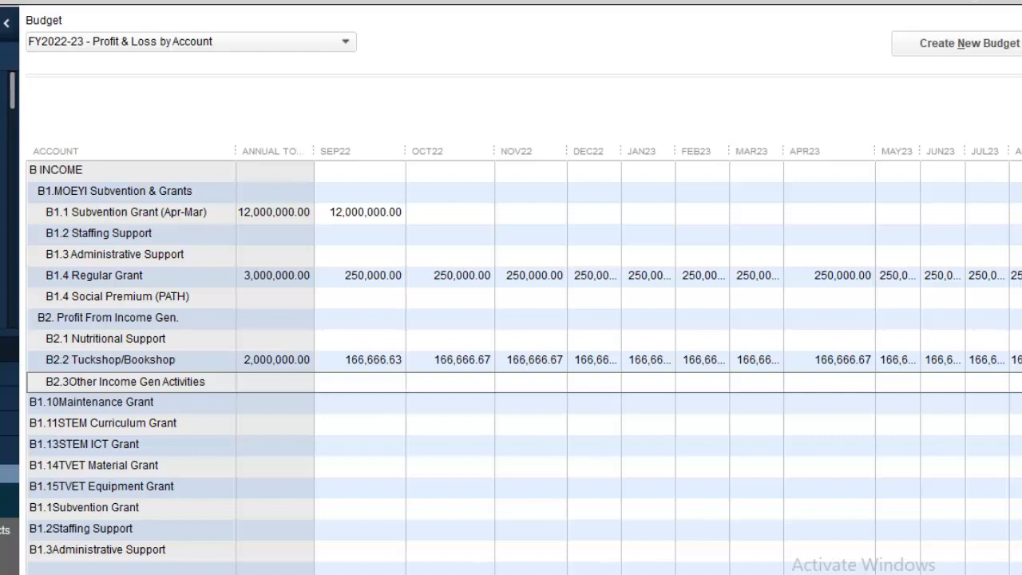
pyautogui.click(339, 403)
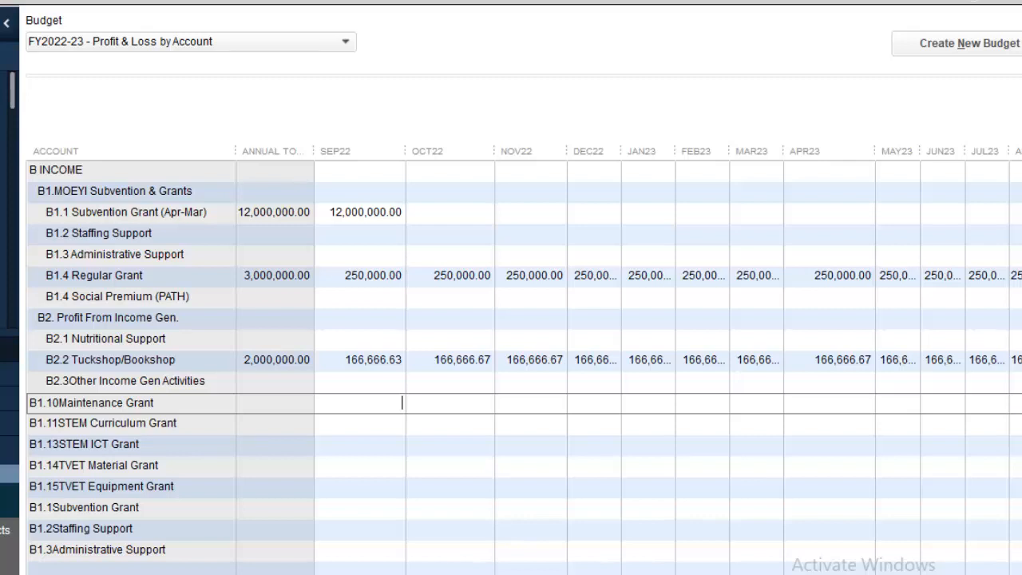
# Enter 3000000/12 in B1.10 Maintenance Grant's SEP22 and copy 250,000.00 across all months.
pyautogui.write('3000000/12')
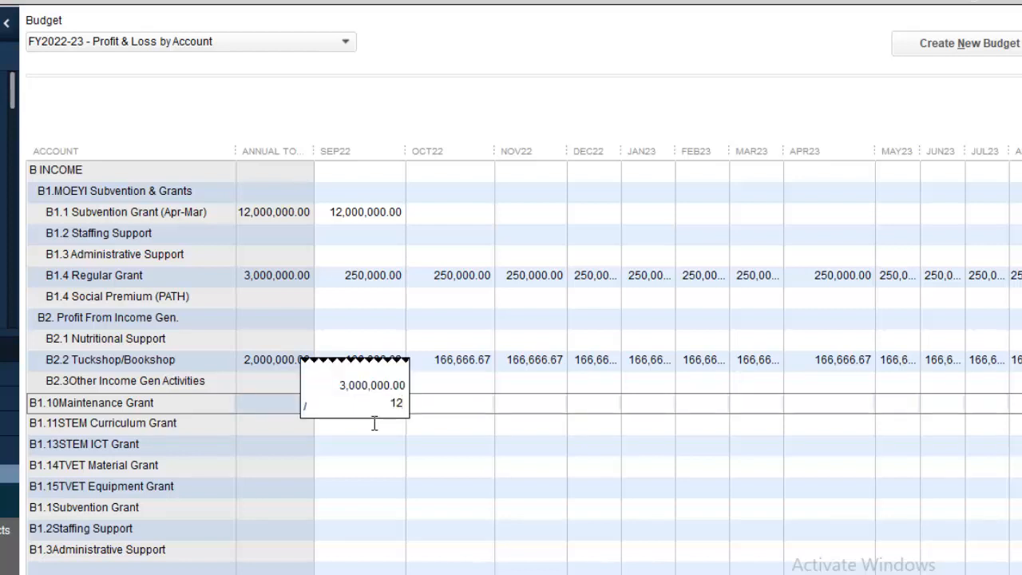
pyautogui.press('Return')
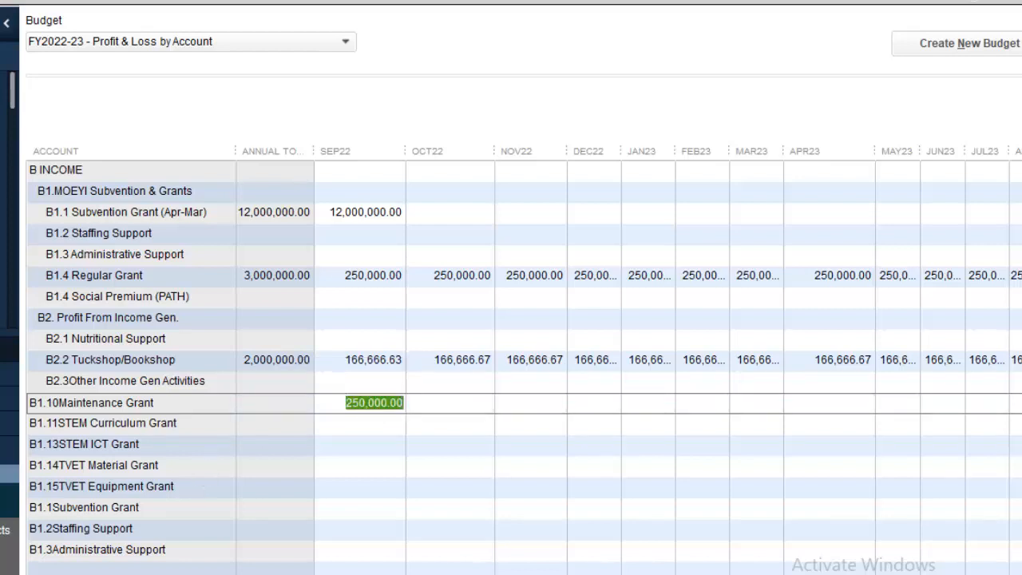
pyautogui.click(79, 573)
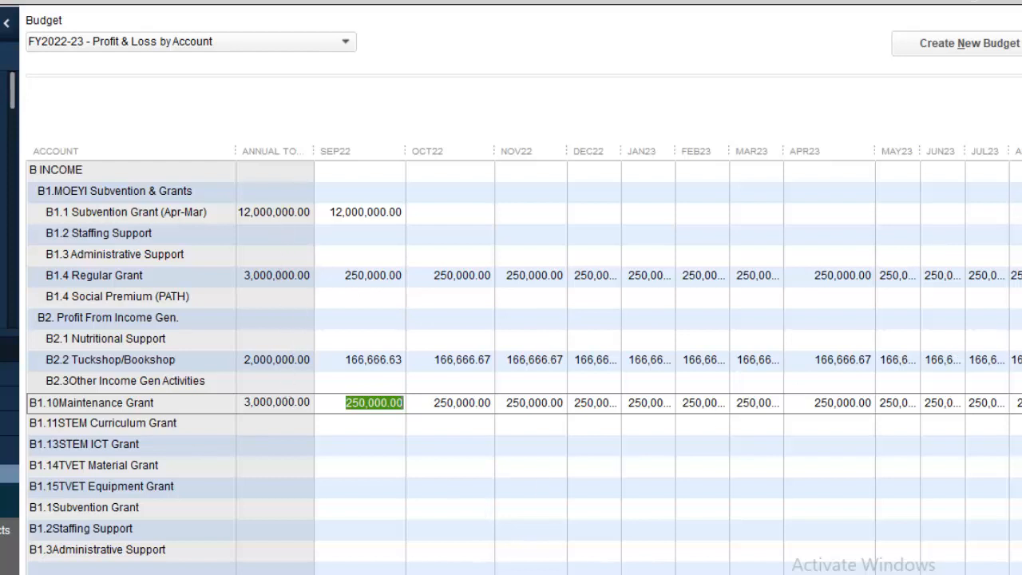
# Scroll down to the expenditure accounts and select the C1.1 Perm/Tem Teach Staff (E) row.
pyautogui.scroll(-5, 524, 367)
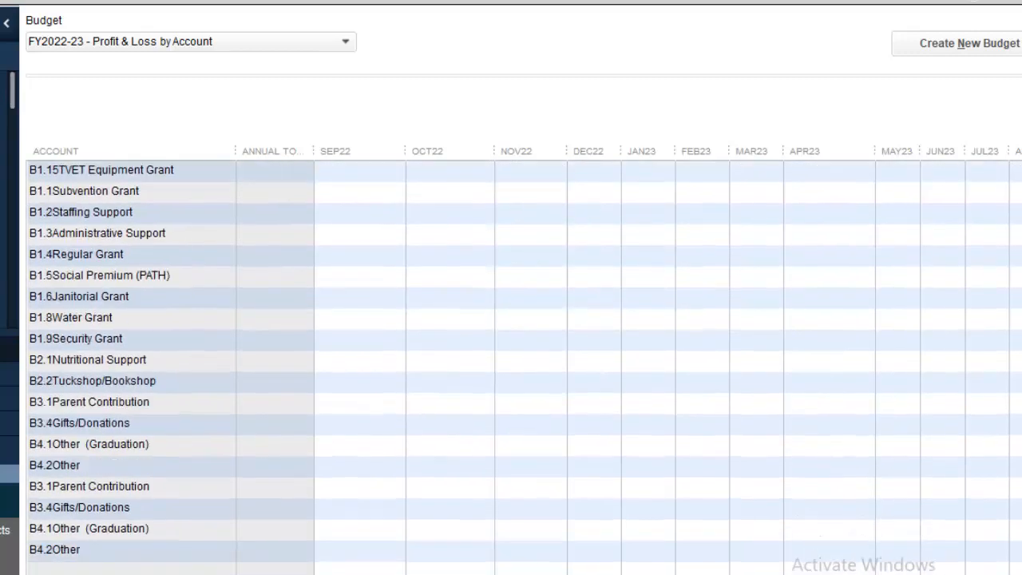
pyautogui.scroll(-7, 524, 367)
pyautogui.scroll(2, 524, 367)
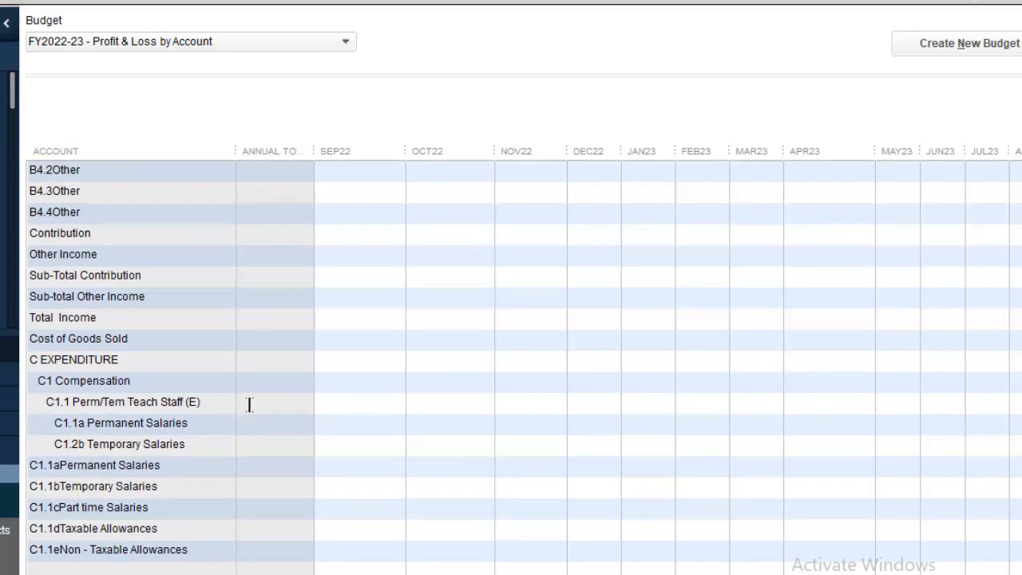
pyautogui.click(358, 402)
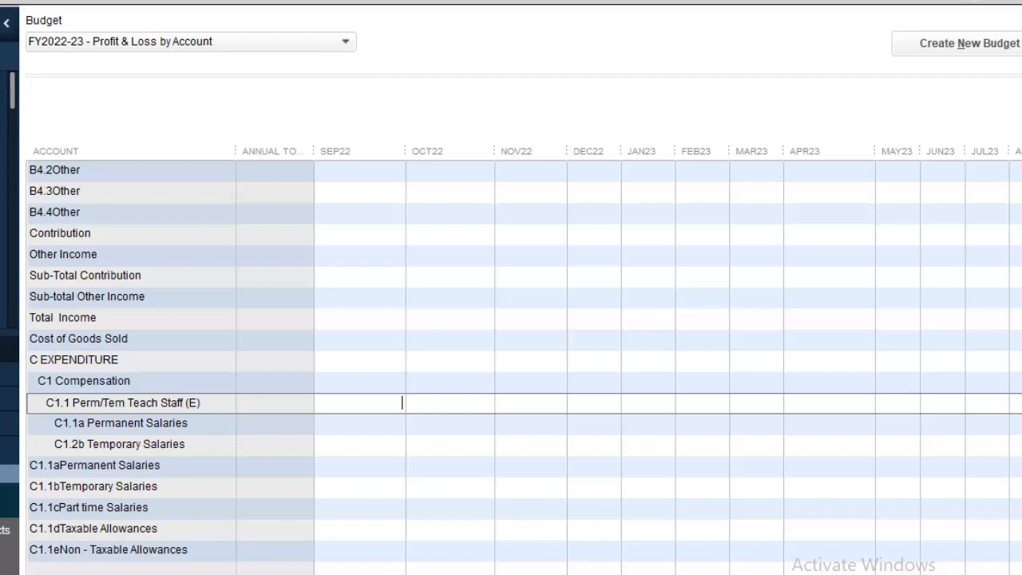
# Budget C1.1a Permanent Salaries at 8000000/12 and C1.2b Temporary Salaries at 4000000/12, copied across every month.
pyautogui.press('Down')
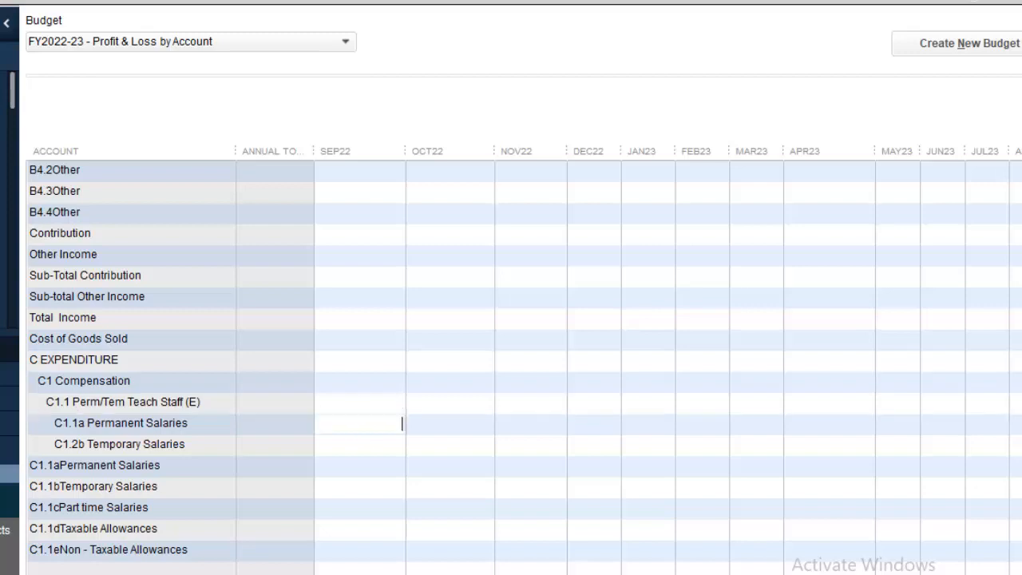
pyautogui.write('8')
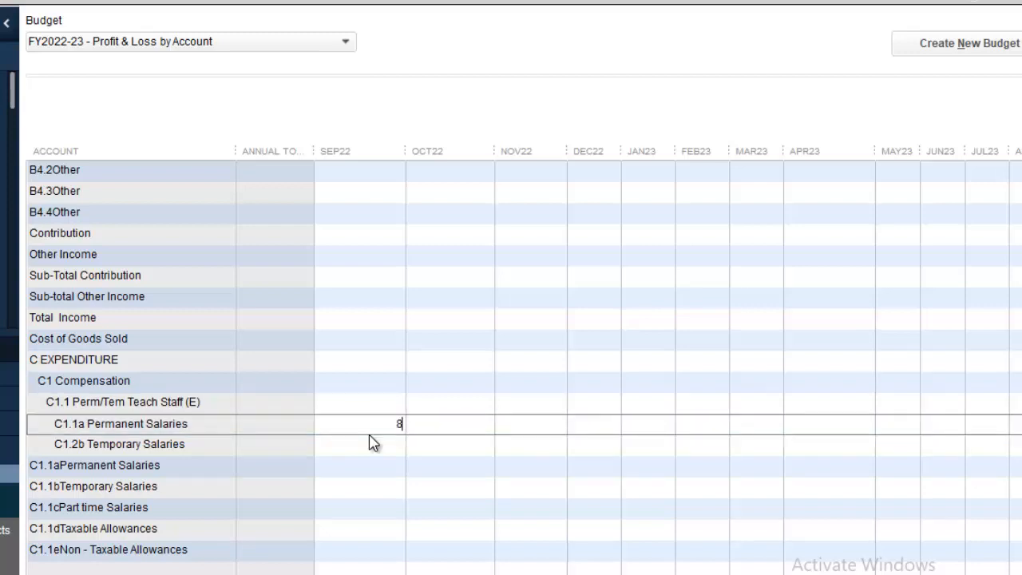
pyautogui.write('000000/12')
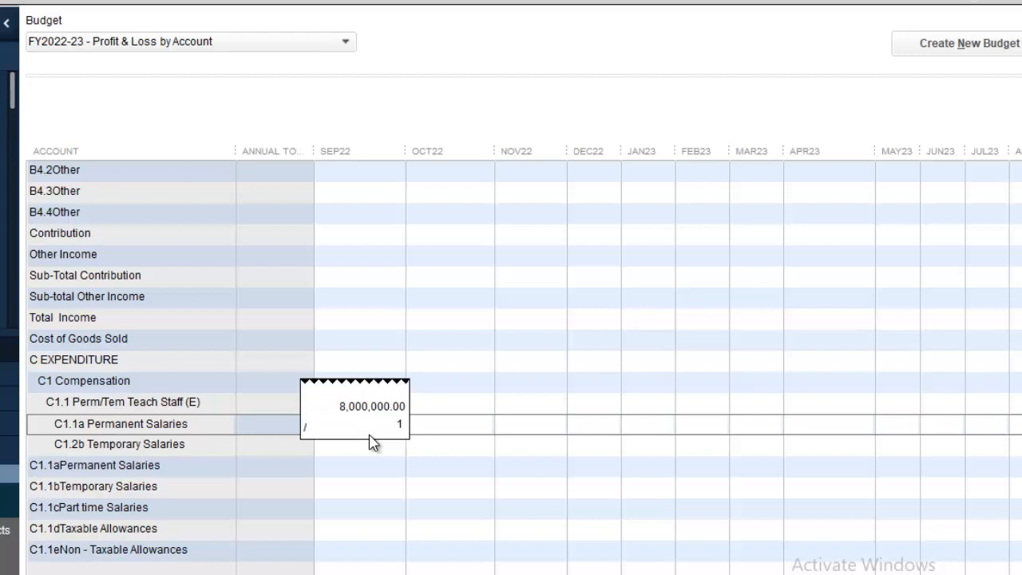
pyautogui.press('Return')
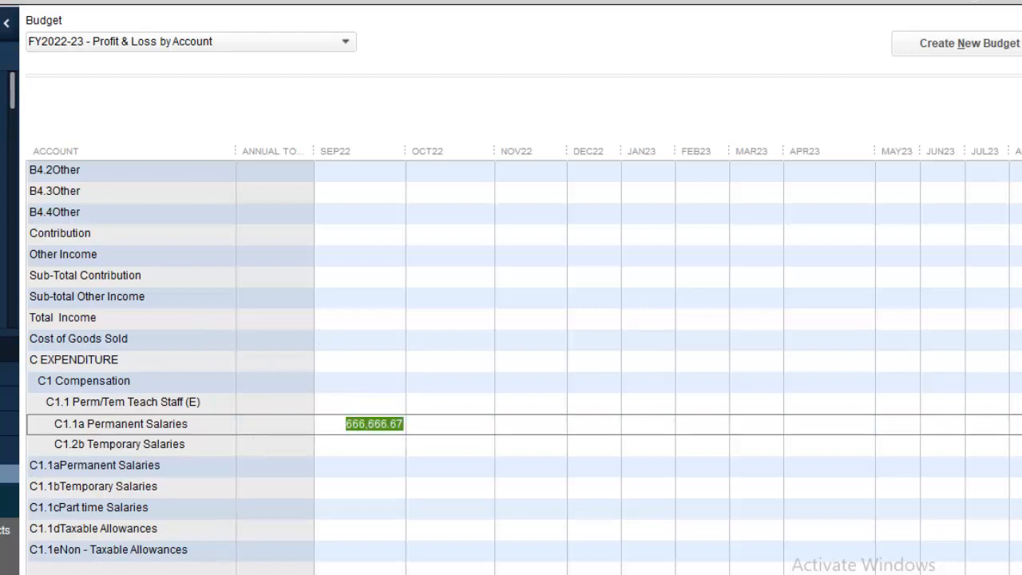
pyautogui.hotkey('alt', 'a')
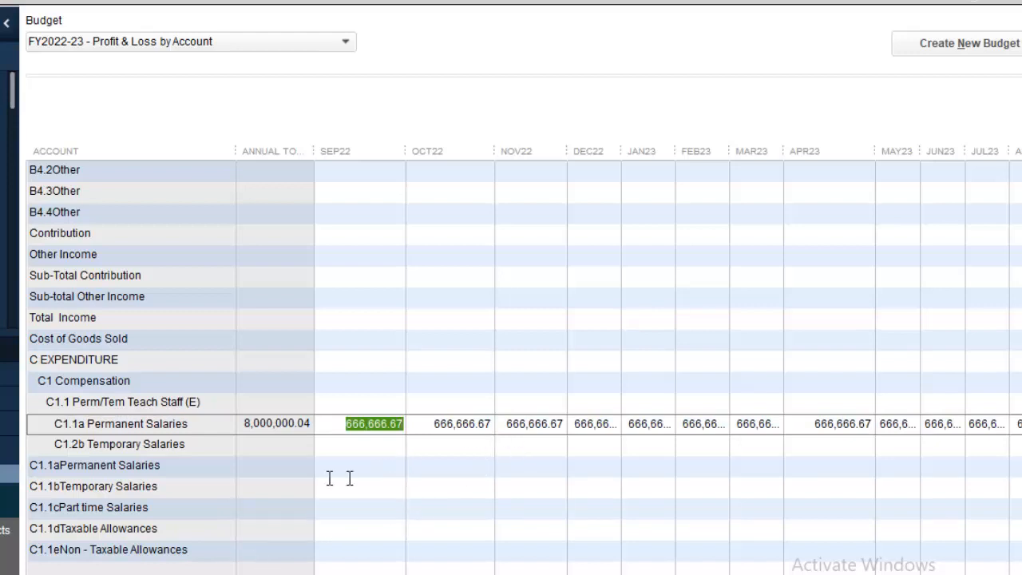
pyautogui.press('Down')
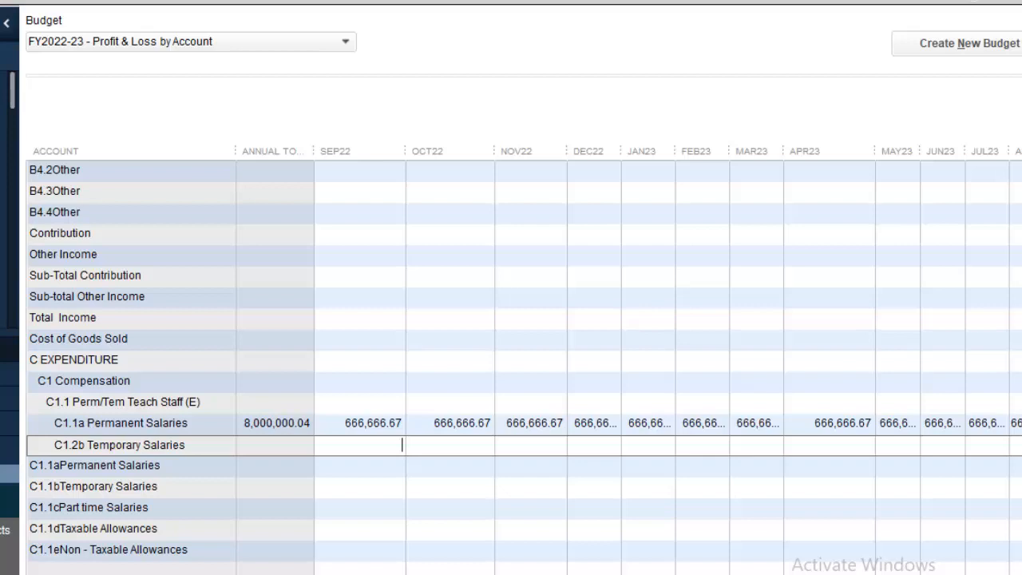
pyautogui.write('4,')
pyautogui.write('000,')
pyautogui.write('000.00 ')
pyautogui.write('/ ')
pyautogui.write('12')
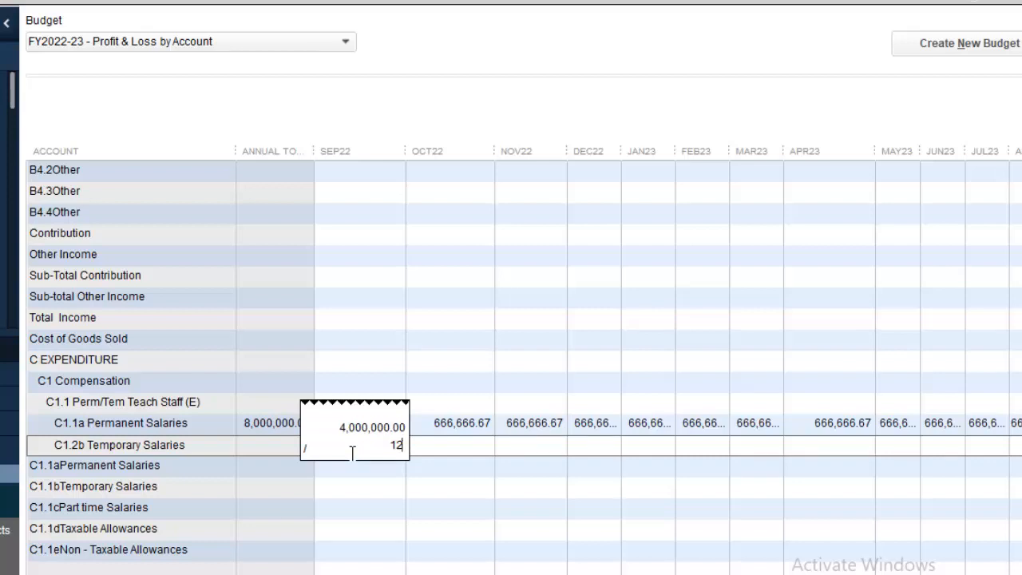
pyautogui.press('Return')
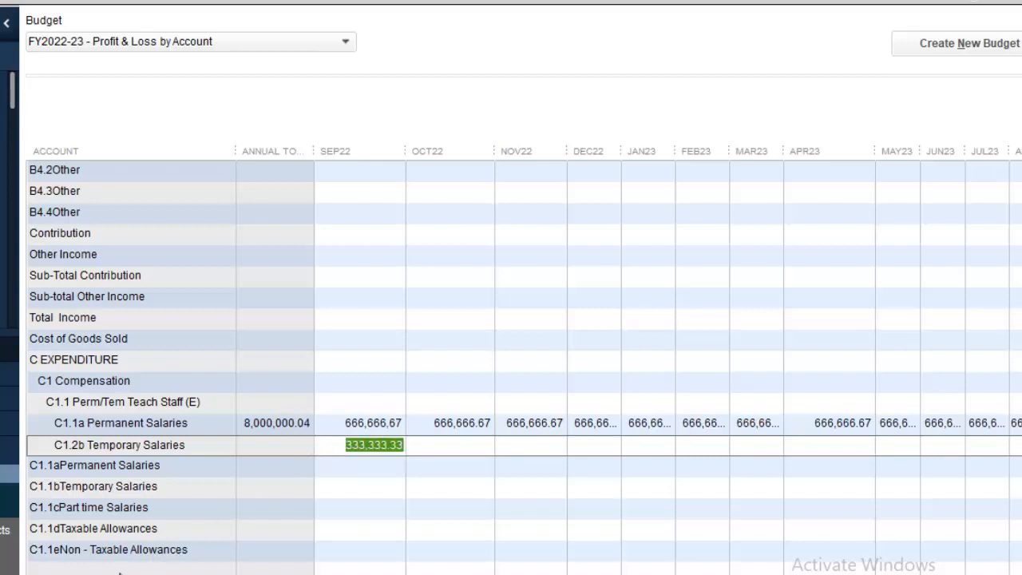
pyautogui.click(117, 574)
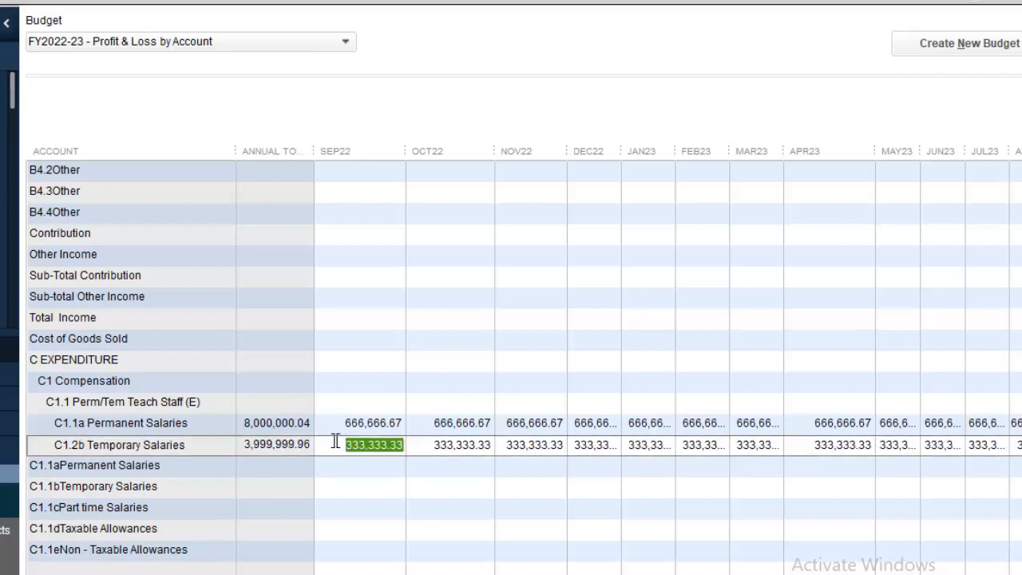
# Correct the Temporary Salaries SEP22 last digit to 7 so the row totals exactly 4,000,000.00.
pyautogui.click(401, 423)
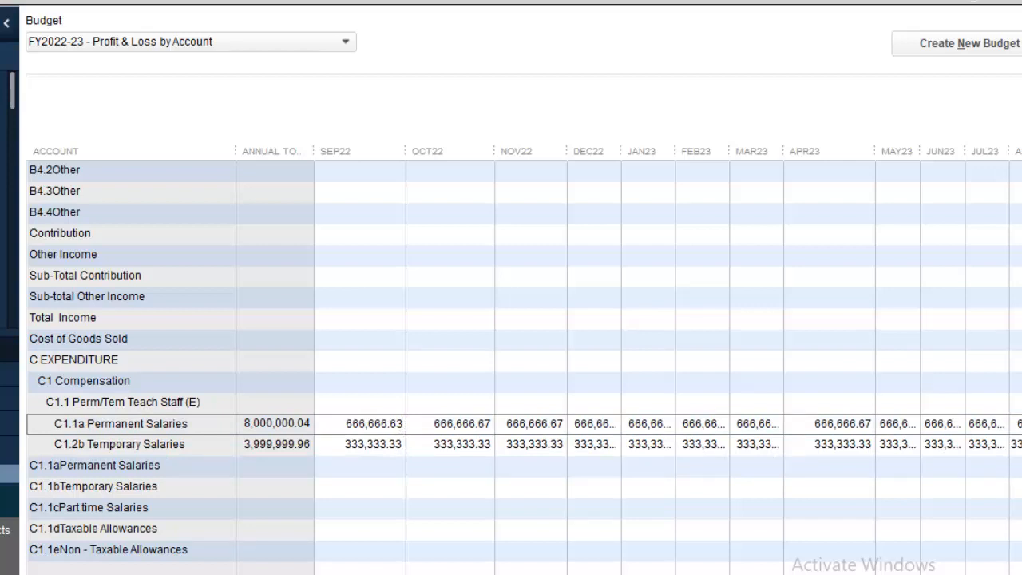
pyautogui.click(399, 444)
pyautogui.moveTo(397, 445); pyautogui.dragTo(404, 445)
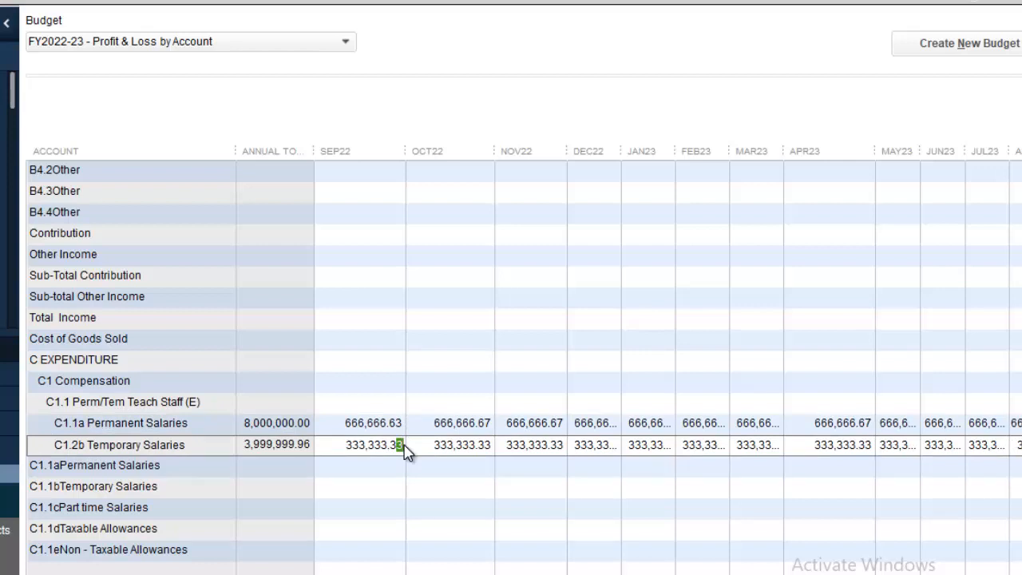
pyautogui.write('7')
pyautogui.moveTo(346, 424); pyautogui.dragTo(375, 424)
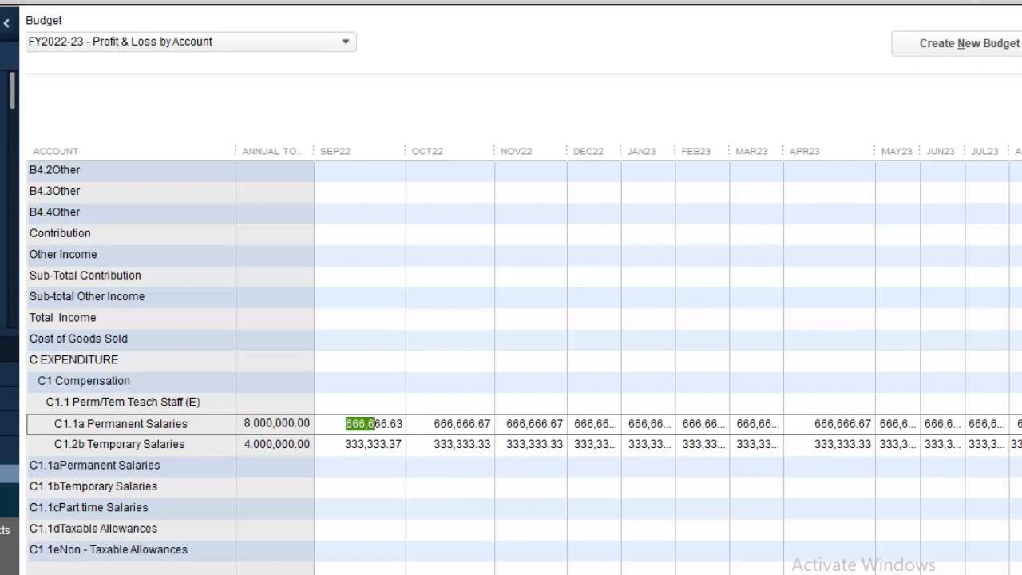
pyautogui.scroll(-8, 523, 359)
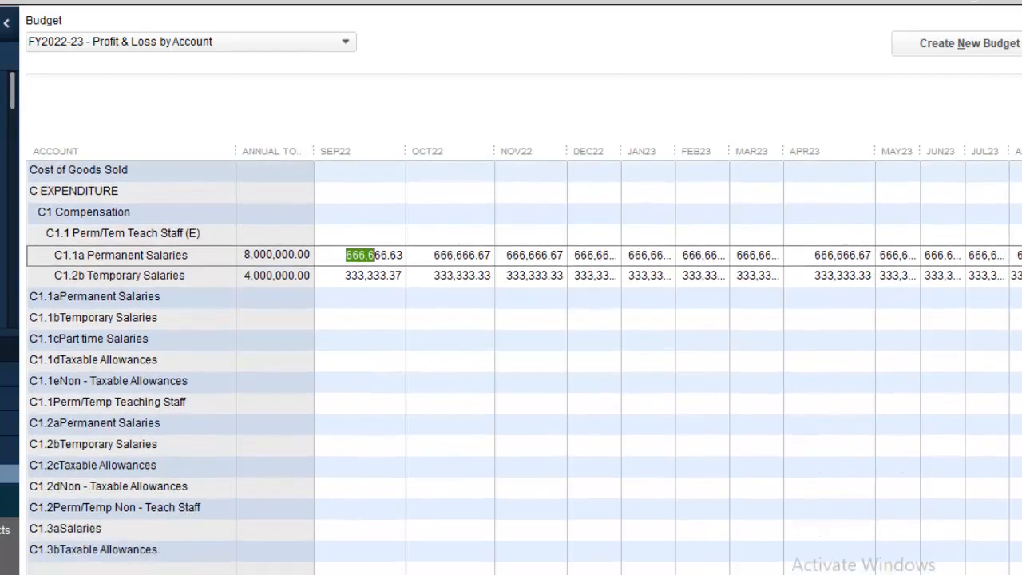
# Enter 2000000/12 in C2.1 General Class materials' SEP22 and copy 166,666.67 across every month.
pyautogui.scroll(-3, 524, 359)
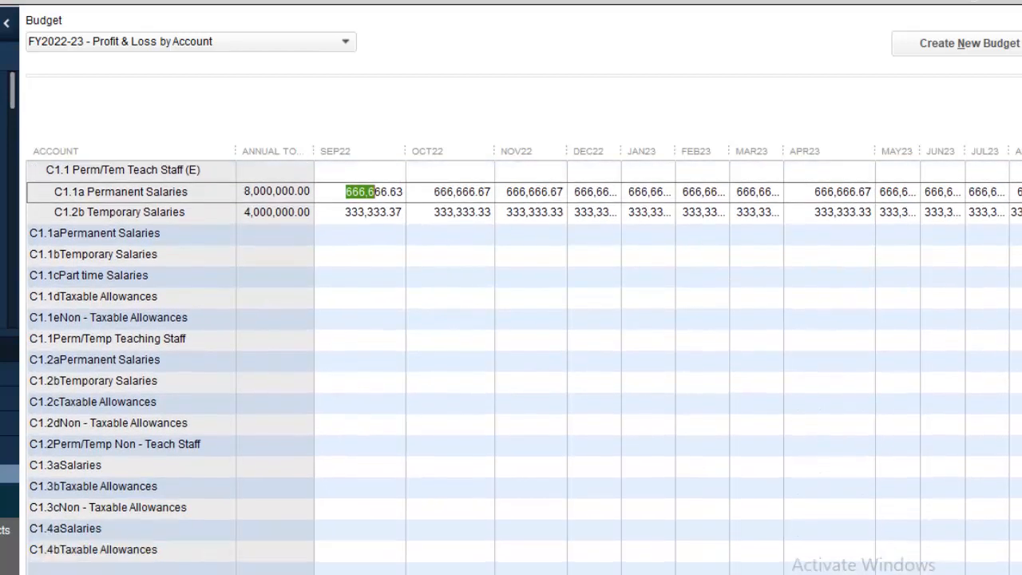
pyautogui.scroll(10, 1020, 212)
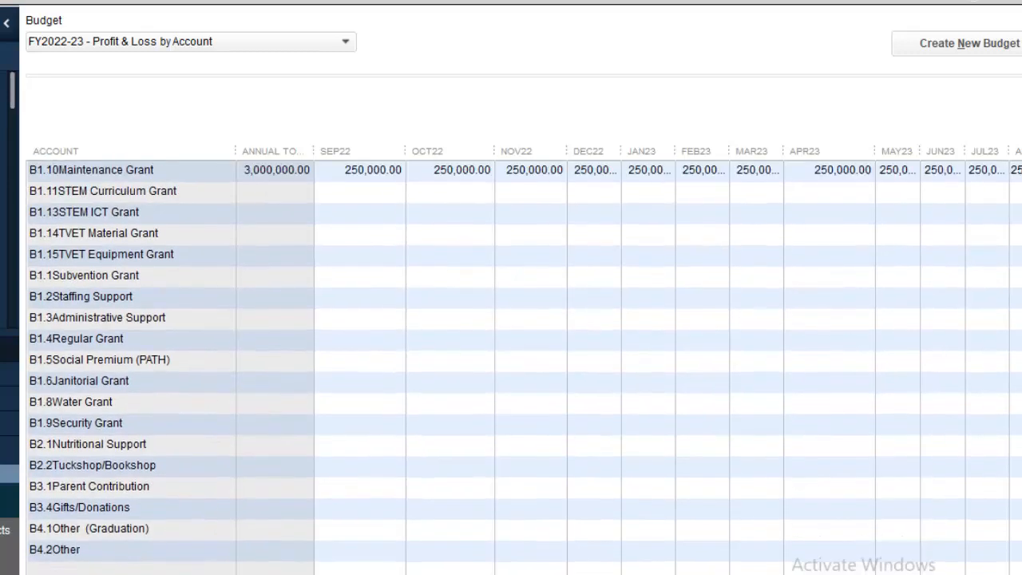
pyautogui.scroll(4, 1020, 213)
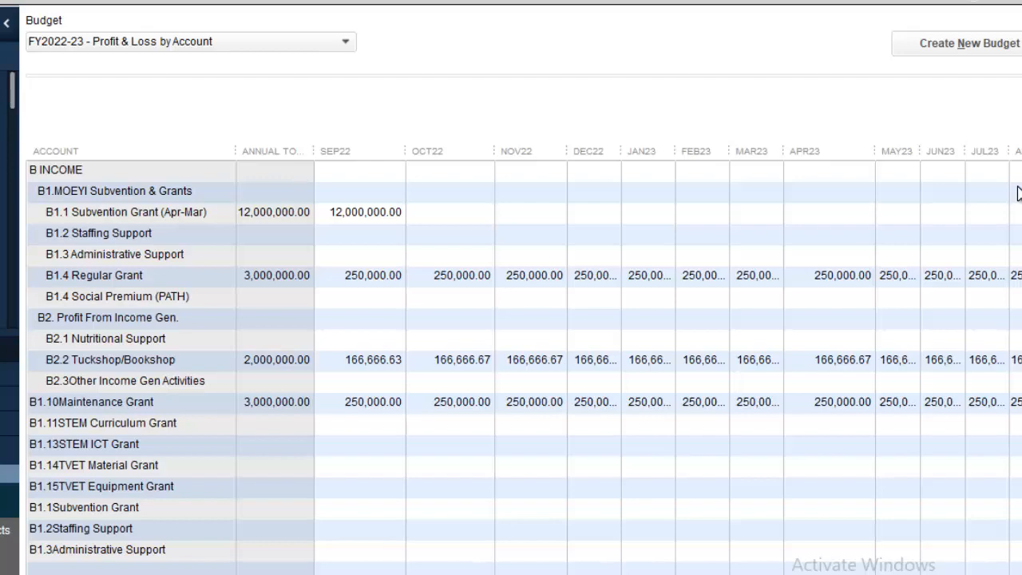
pyautogui.moveTo(1018, 188); pyautogui.dragTo(1018, 416)
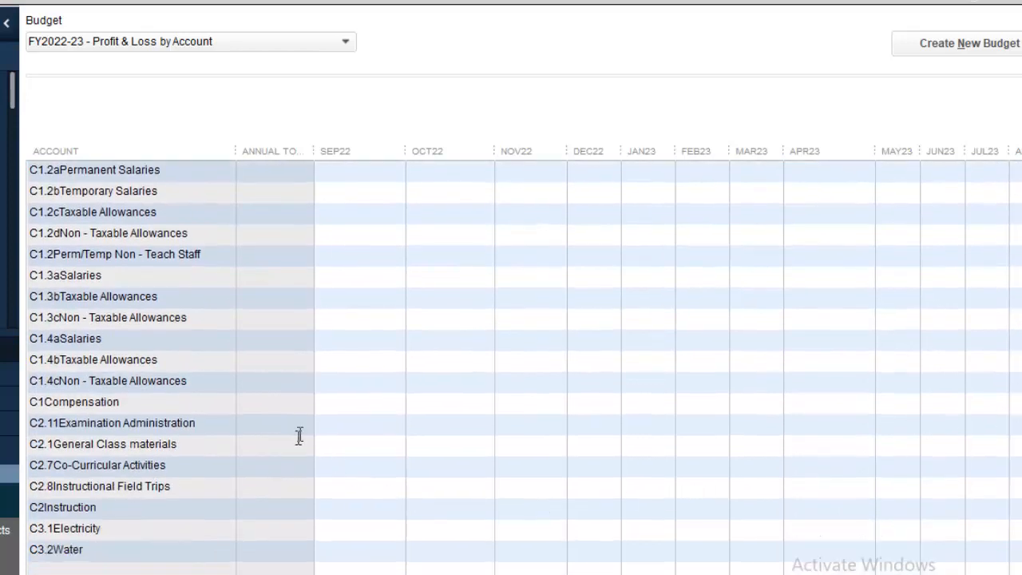
pyautogui.click(346, 447)
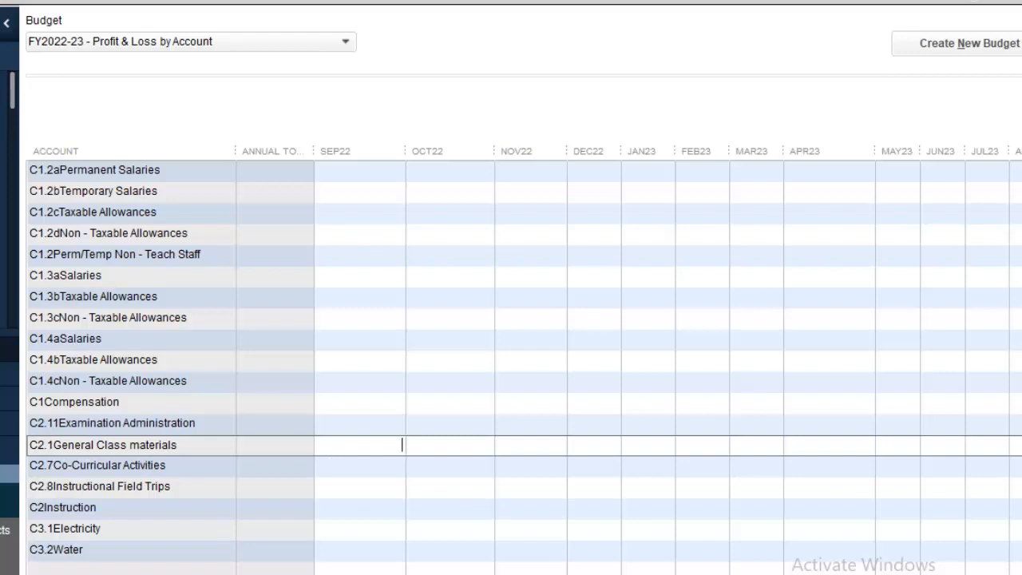
pyautogui.write('2000000/12')
pyautogui.press('Return')
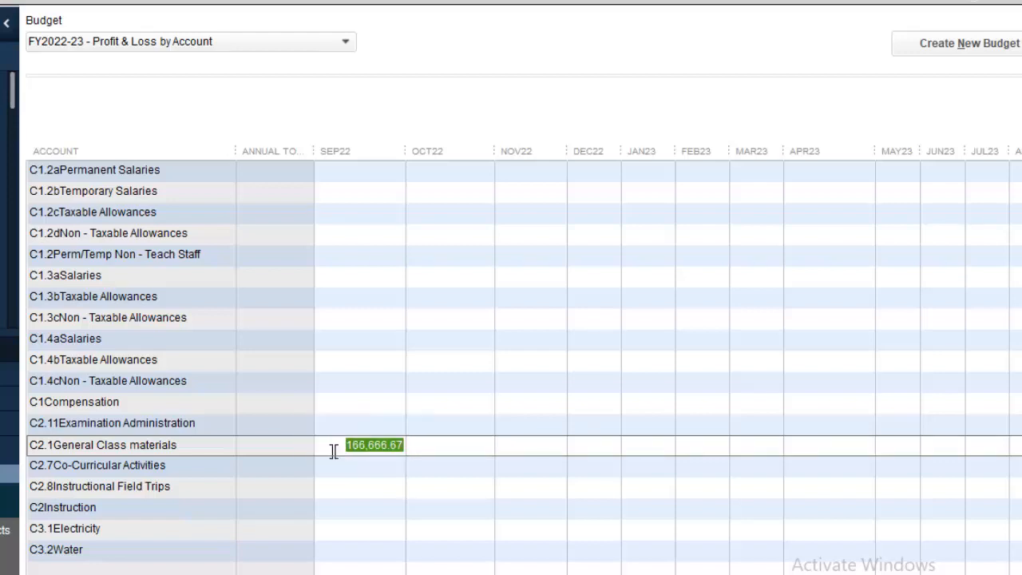
pyautogui.click(96, 573)
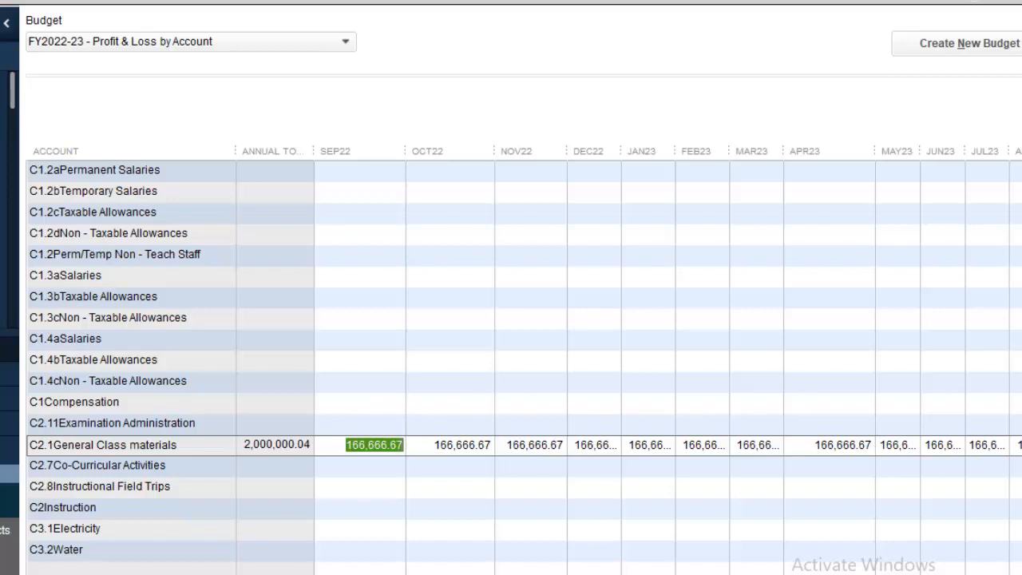
pyautogui.scroll(-2, 523, 367)
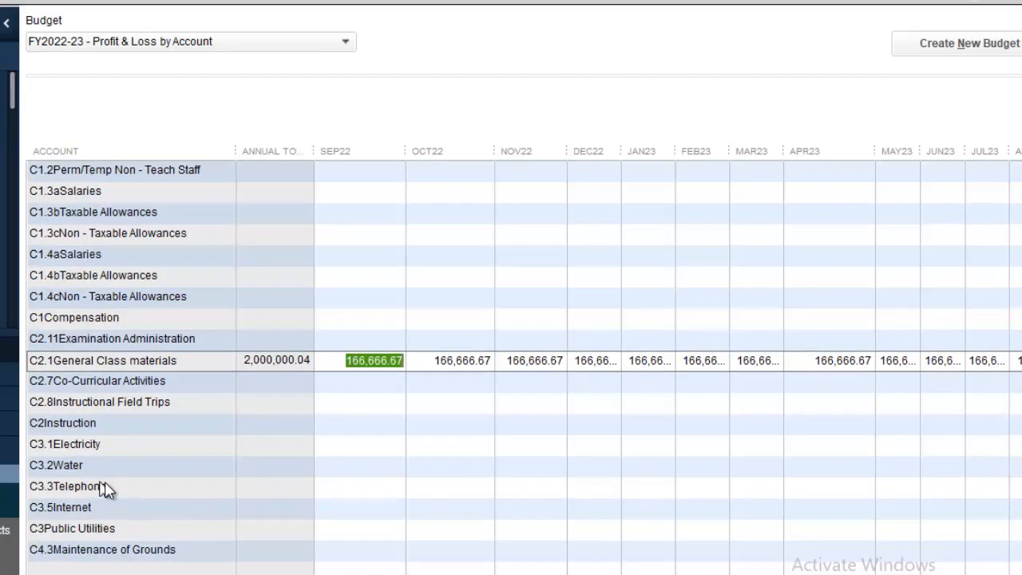
# Budget C3.1 Electricity at 125,000.00 in every month, 1,500,000.00 for the year.
pyautogui.click(380, 439)
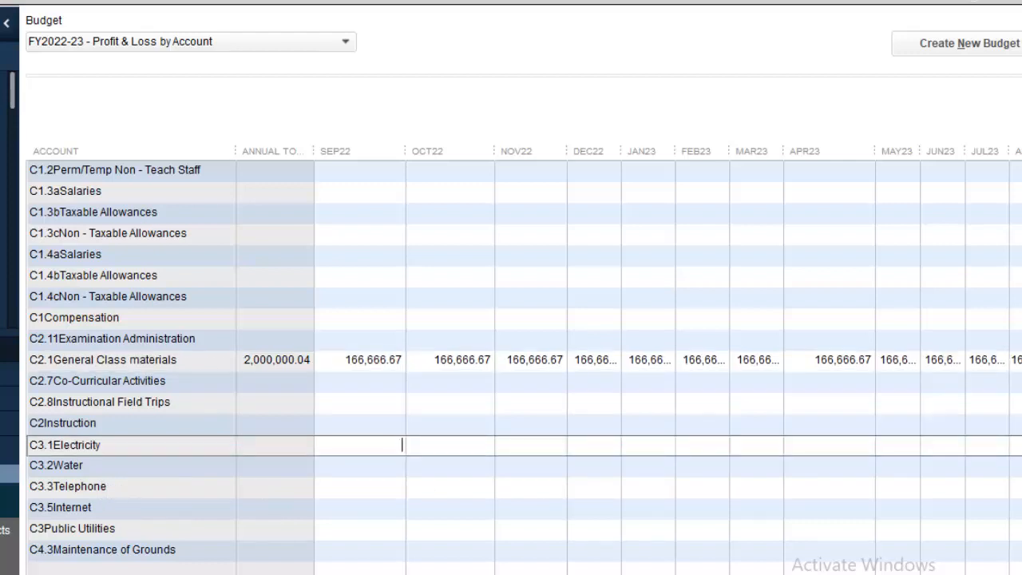
pyautogui.write('2')
pyautogui.write('000')
pyautogui.press('BackSpace')
pyautogui.press('BackSpace')
pyautogui.press('BackSpace')
pyautogui.write('500000/12')
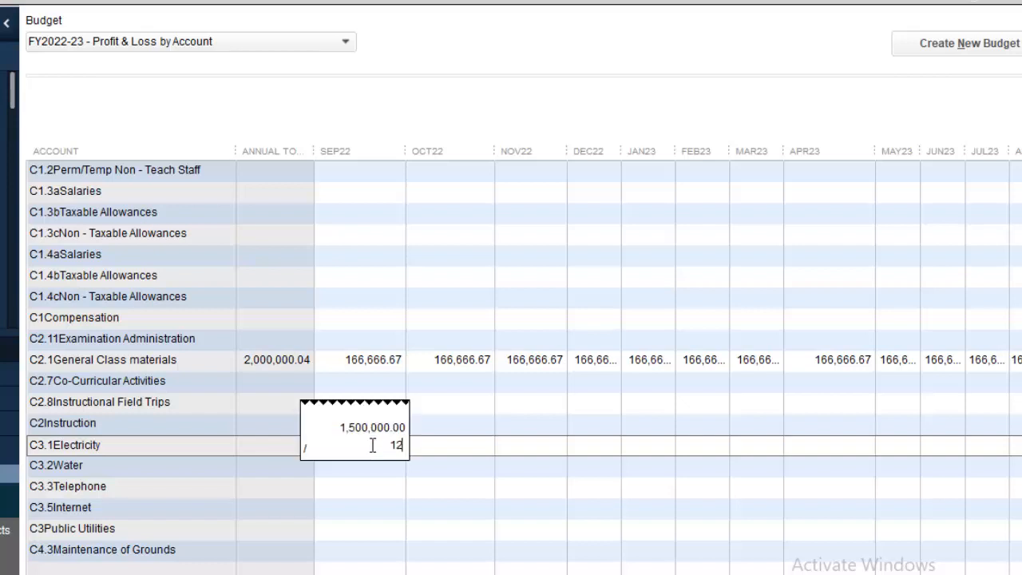
pyautogui.press('Return')
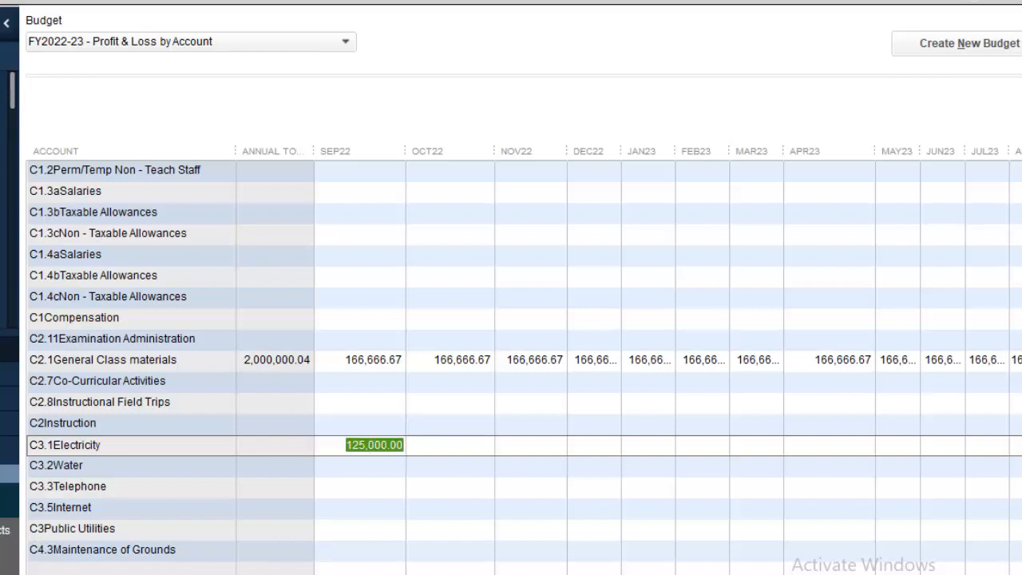
pyautogui.click(167, 573)
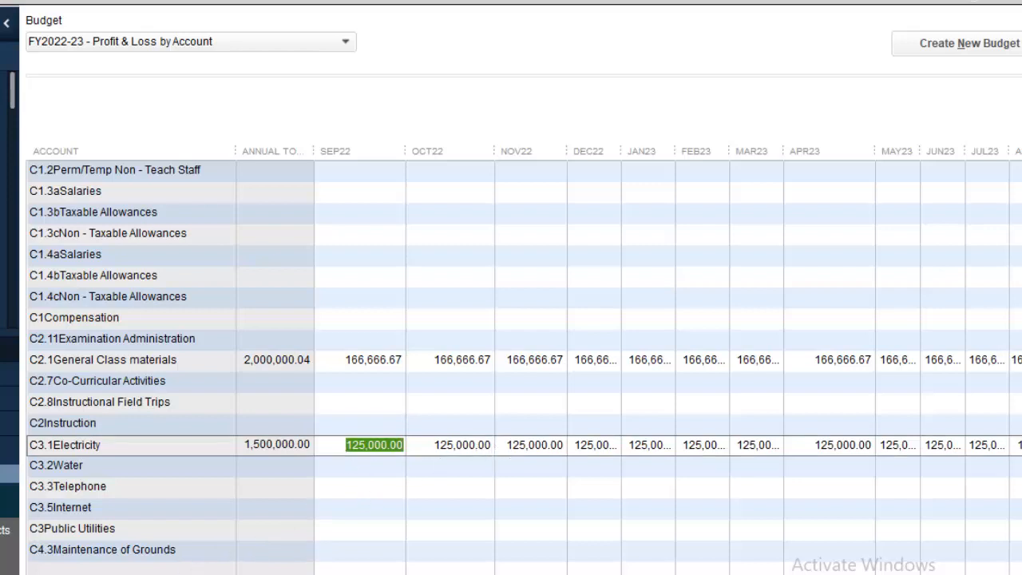
# Change General Class materials' SEP22 to 166,666.63 so the row totals exactly 2,000,000.00.
pyautogui.click(402, 359)
pyautogui.click(401, 360)
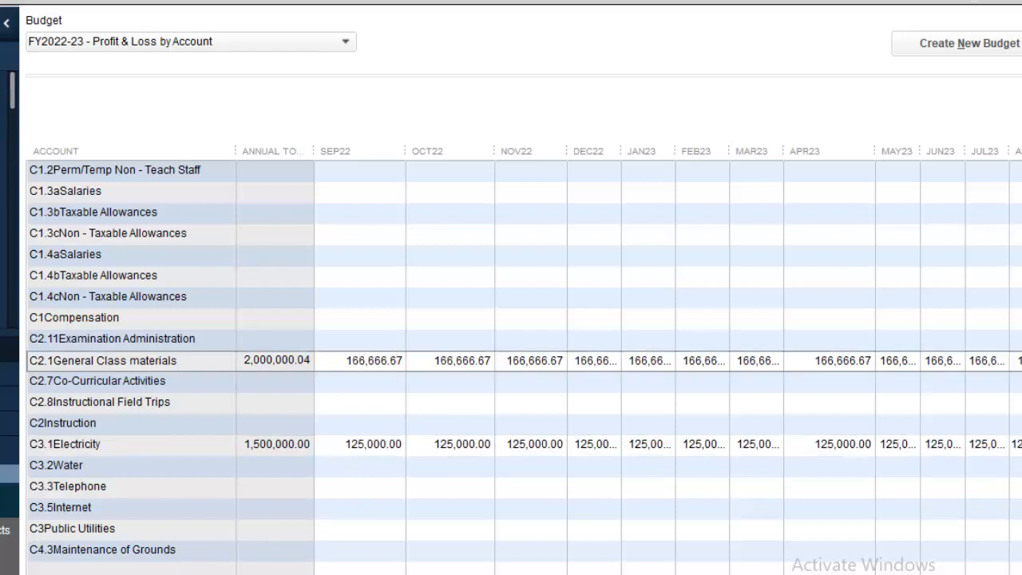
pyautogui.press('BackSpace')
pyautogui.write('3')
pyautogui.click(376, 444)
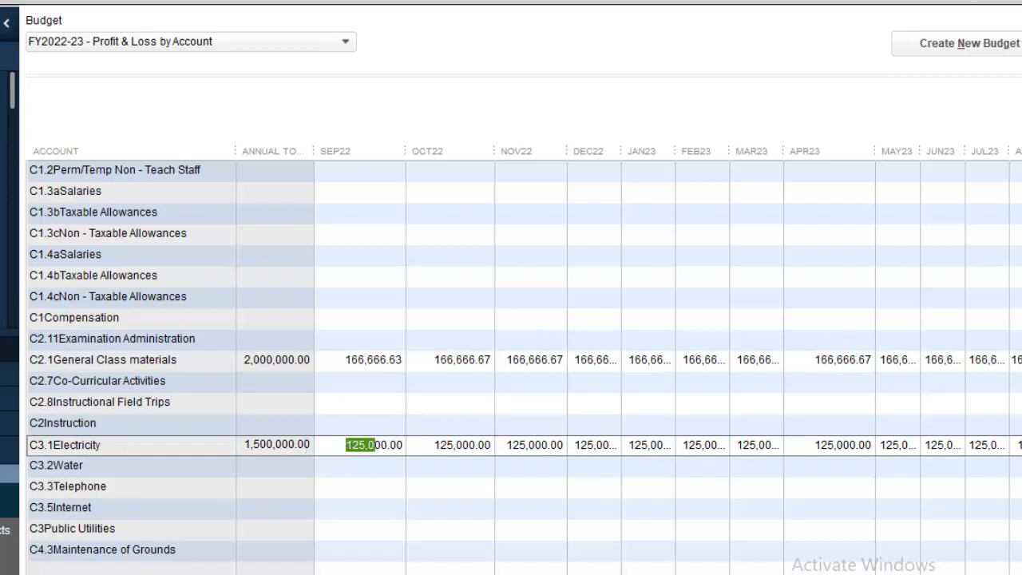
# Enter 1000000/12 in C4.3 Maintenance of Grounds' SEP22 and copy 83,333.33 across every month.
pyautogui.scroll(3, 524, 367)
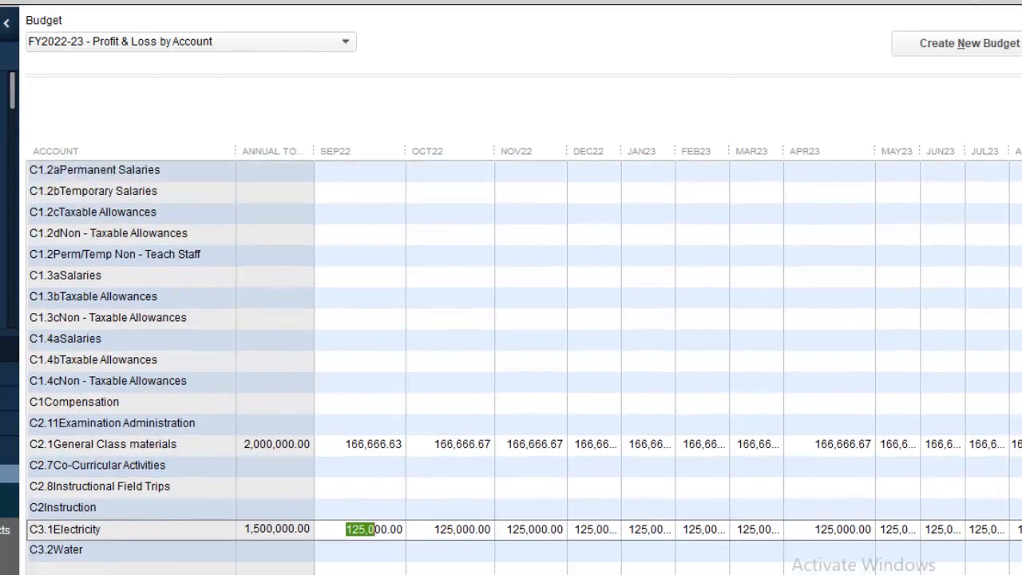
pyautogui.scroll(3, 1011, 182)
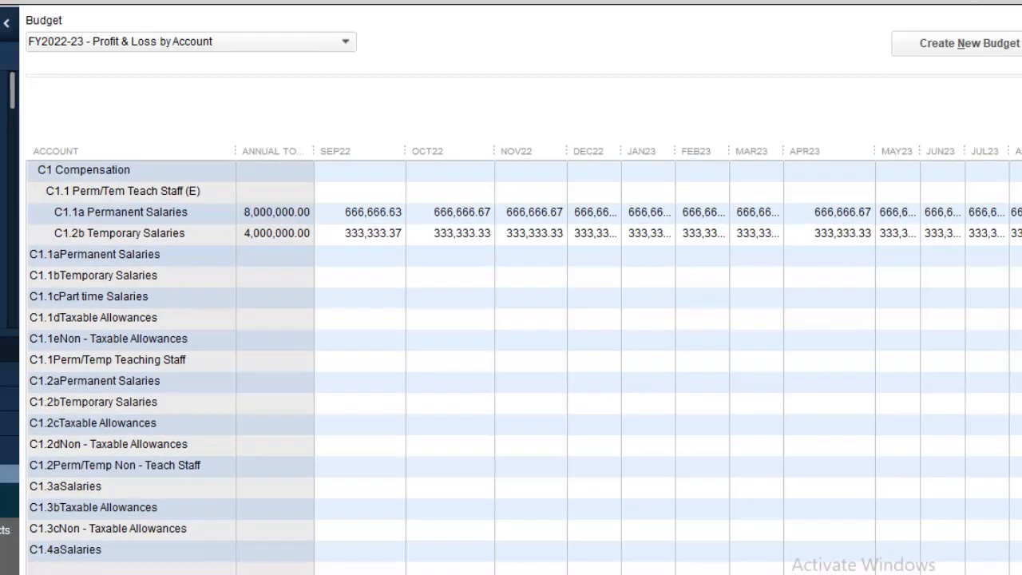
pyautogui.scroll(-3, 525, 368)
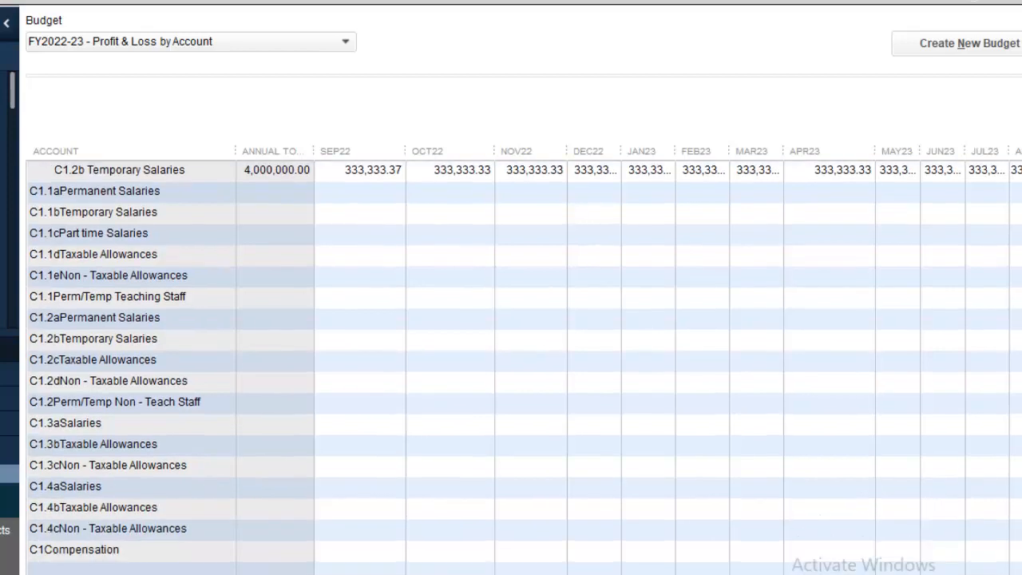
pyautogui.scroll(-1, 525, 367)
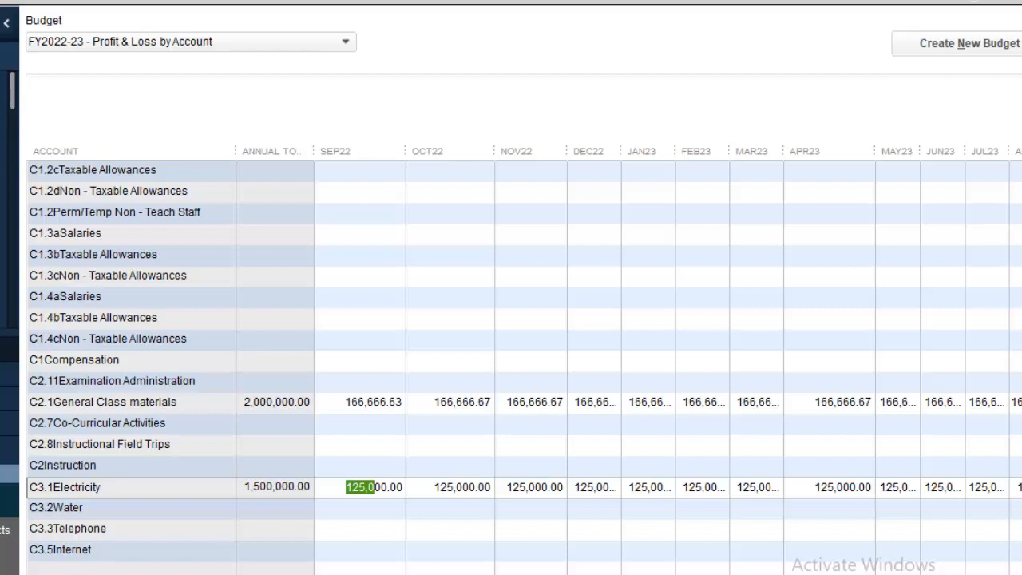
pyautogui.scroll(-2, 525, 368)
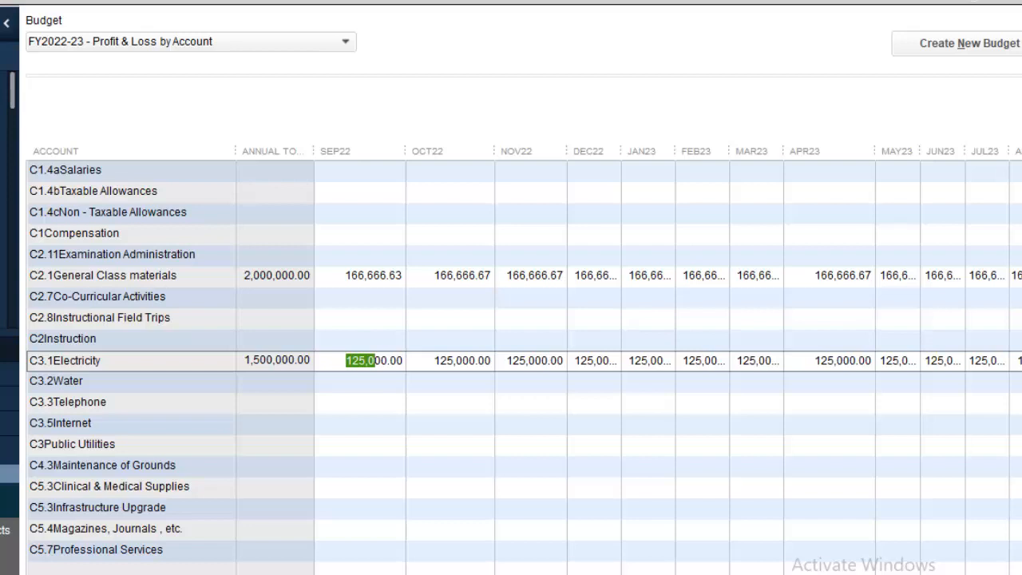
pyautogui.click(345, 467)
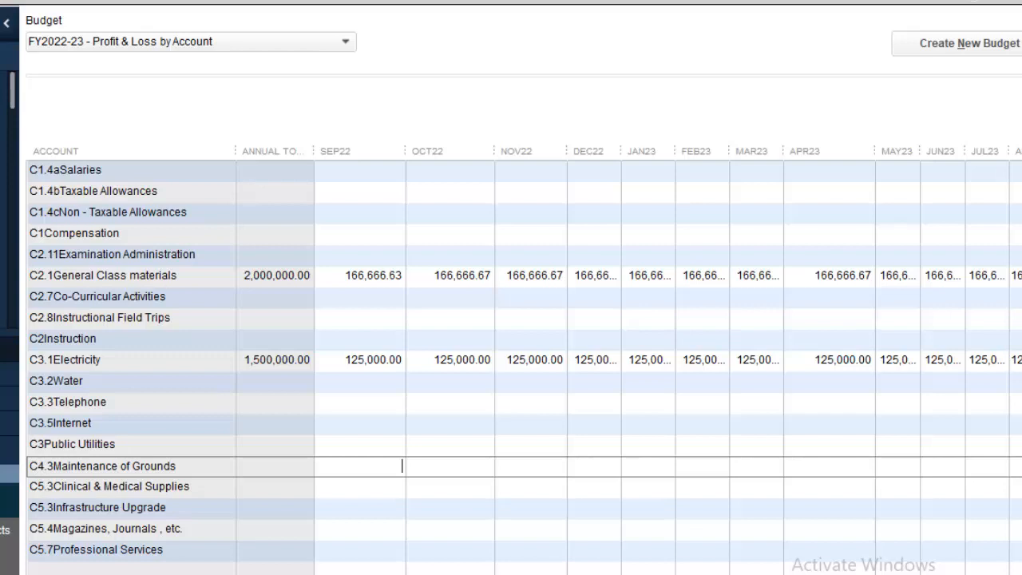
pyautogui.write('1')
pyautogui.write('0')
pyautogui.write('0')
pyautogui.write('000')
pyautogui.write('0')
pyautogui.write('/12')
pyautogui.press('Return')
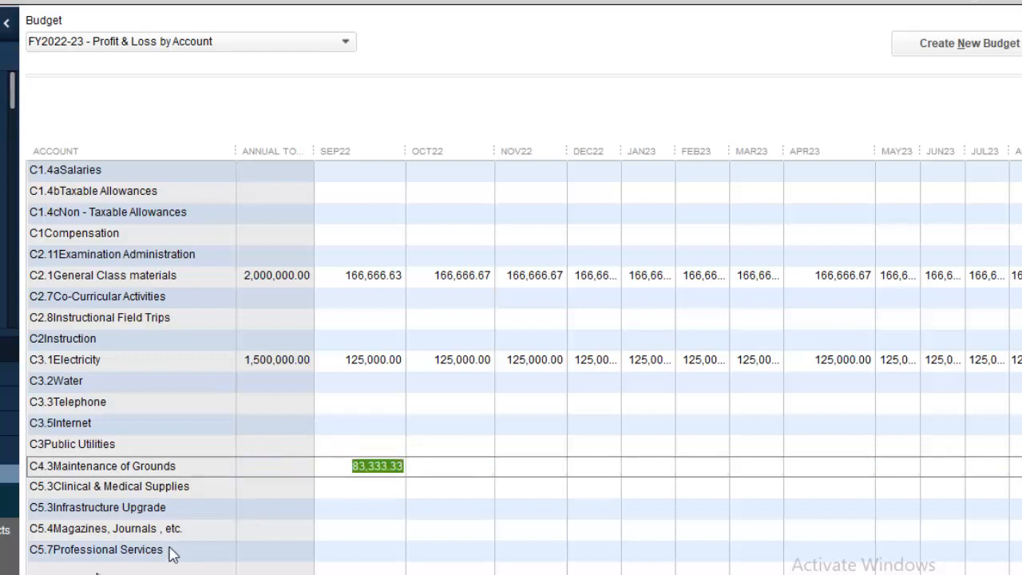
pyautogui.click(112, 574)
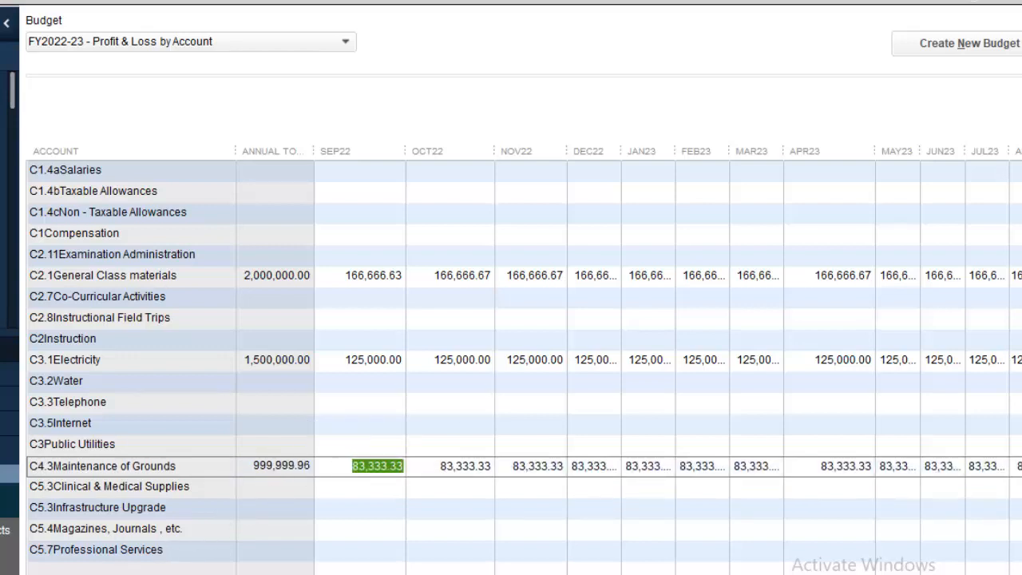
# Change Maintenance of Grounds' SEP22 to 83,333.37 so the row totals exactly 1,000,000.00.
pyautogui.click(400, 465)
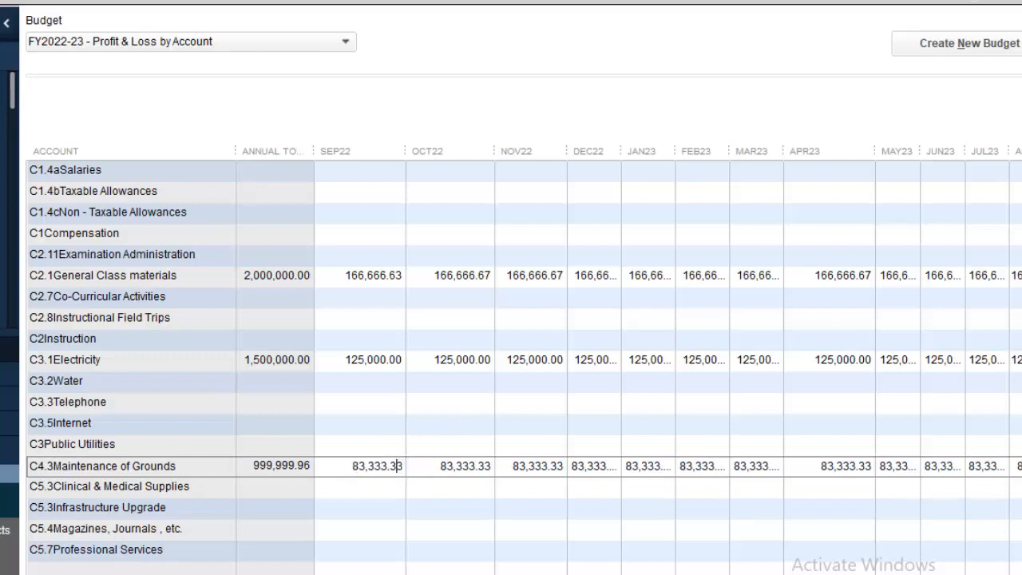
pyautogui.moveTo(398, 465); pyautogui.dragTo(404, 466)
pyautogui.write('7')
pyautogui.click(444, 465)
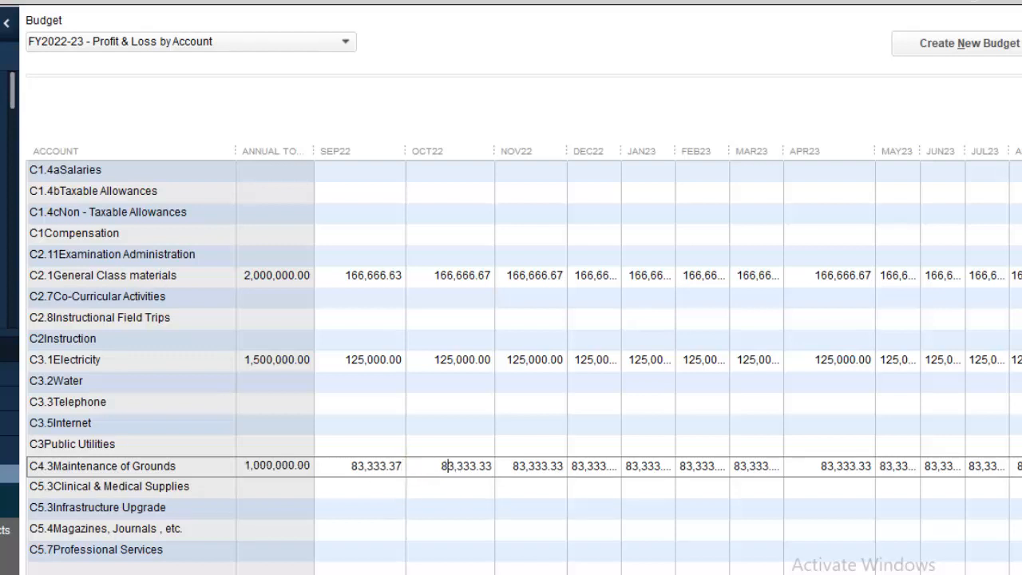
pyautogui.scroll(-3, 523, 351)
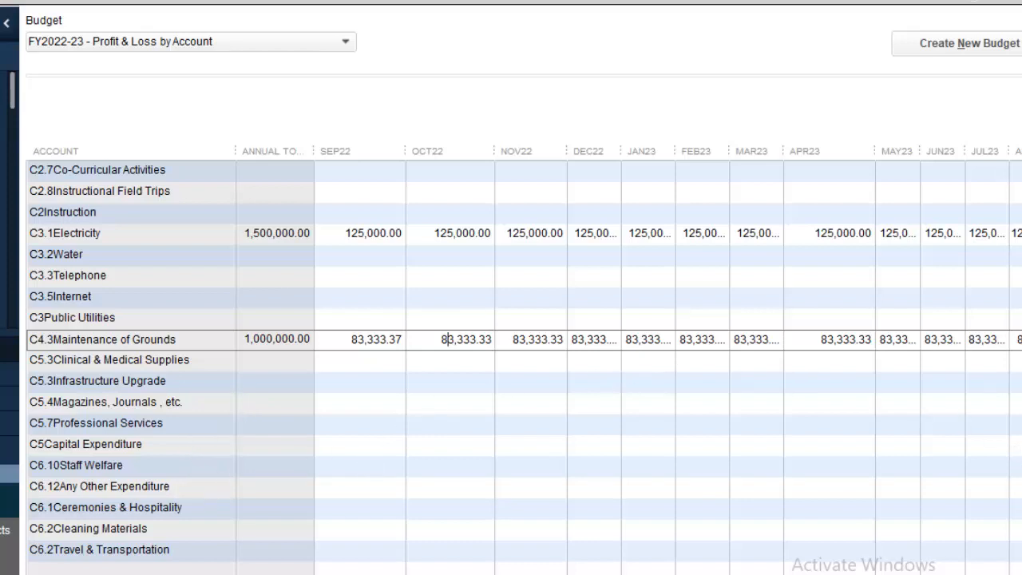
pyautogui.scroll(1, 524, 360)
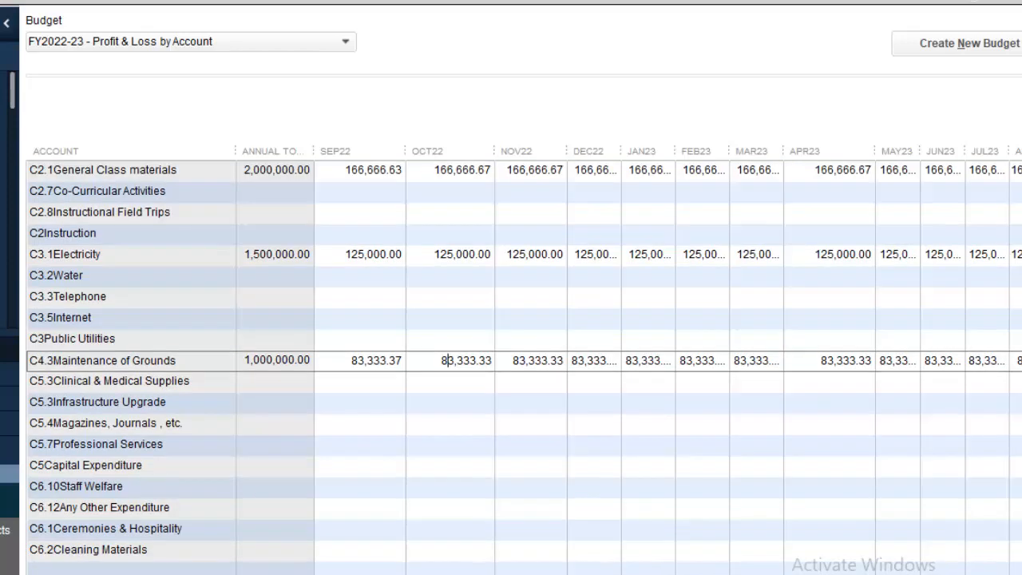
pyautogui.scroll(-4, 524, 351)
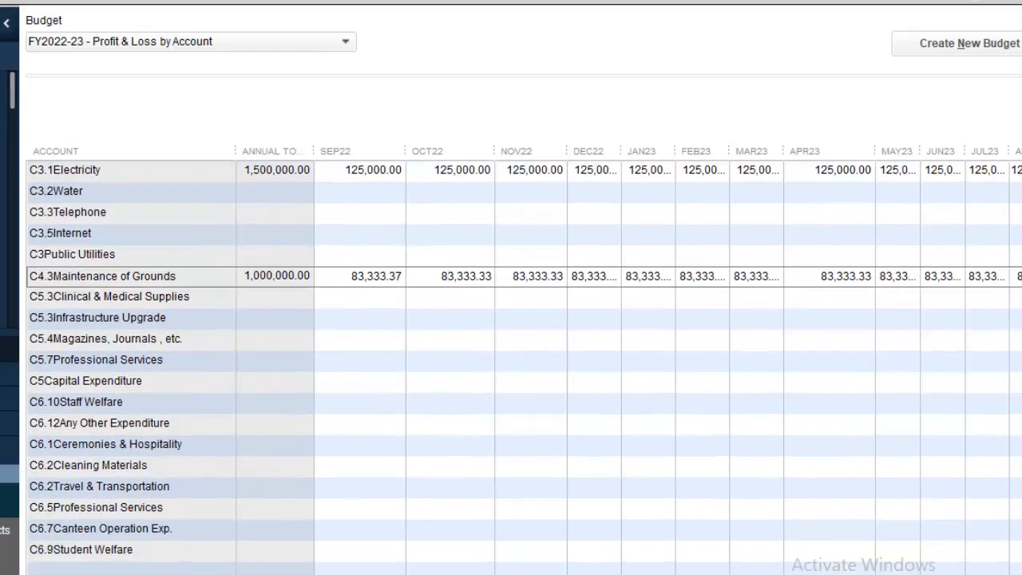
# Budget C6.2 Cleaning Materials at 500000/12 monthly, with SEP22 set to 41,666.63 for a 500,000.00 total.
pyautogui.click(403, 508)
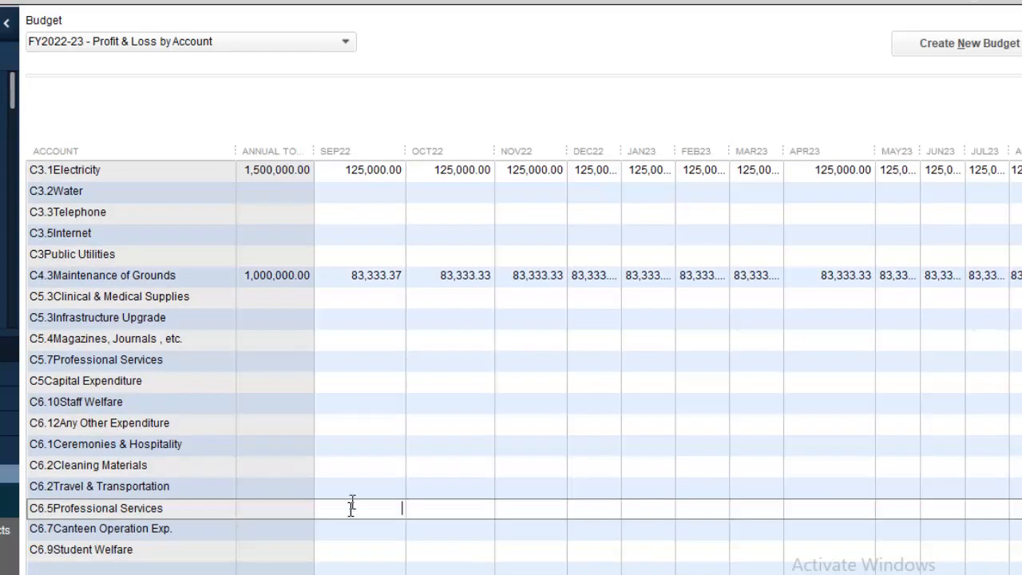
pyautogui.click(356, 467)
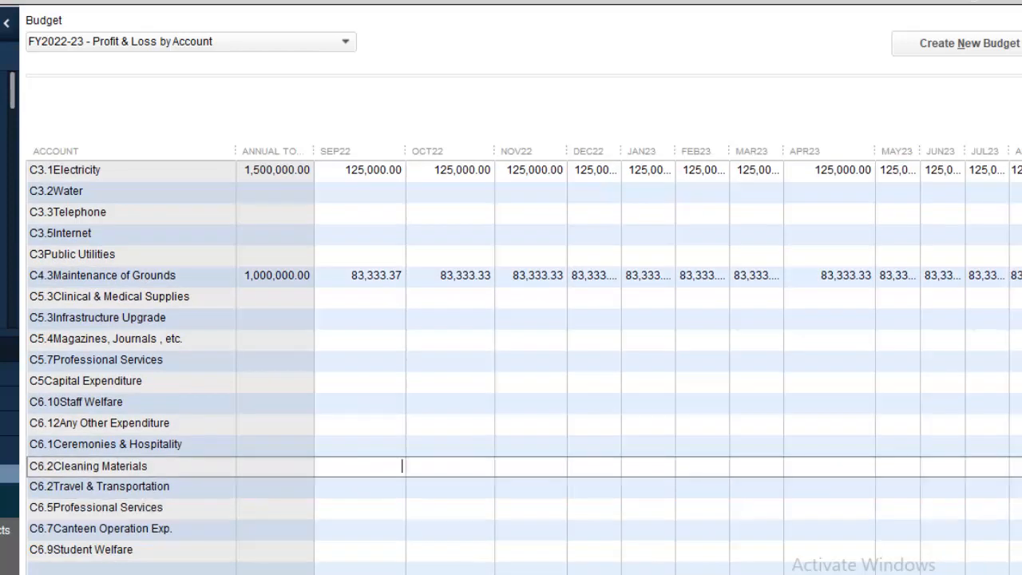
pyautogui.write('500000/12')
pyautogui.press('Return')
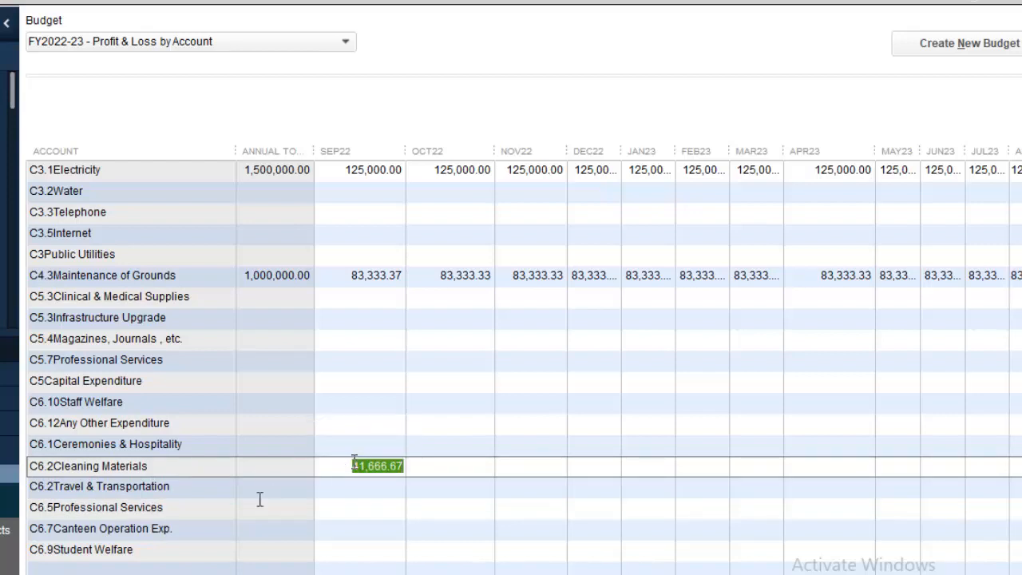
pyautogui.click(182, 574)
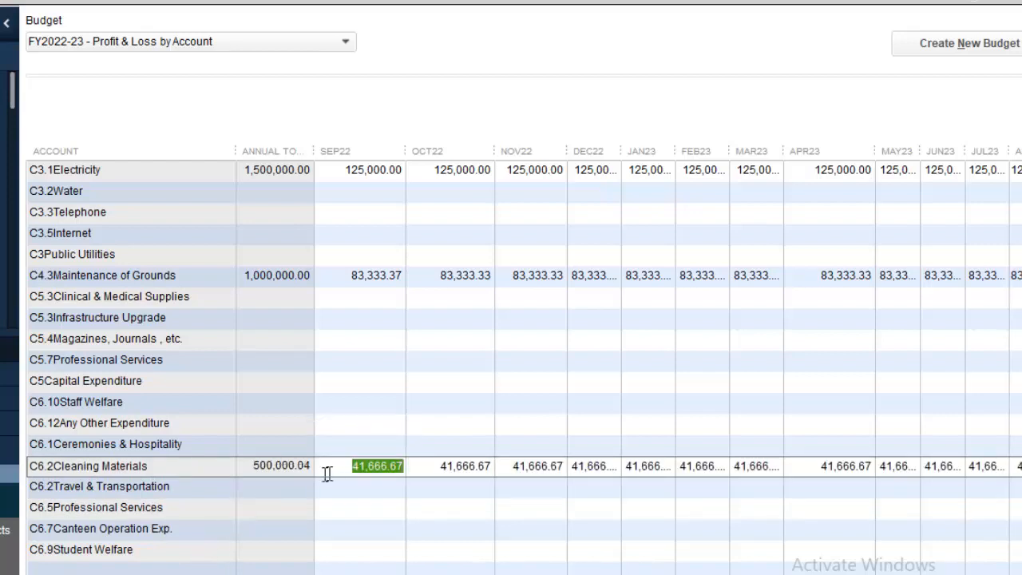
pyautogui.click(397, 470)
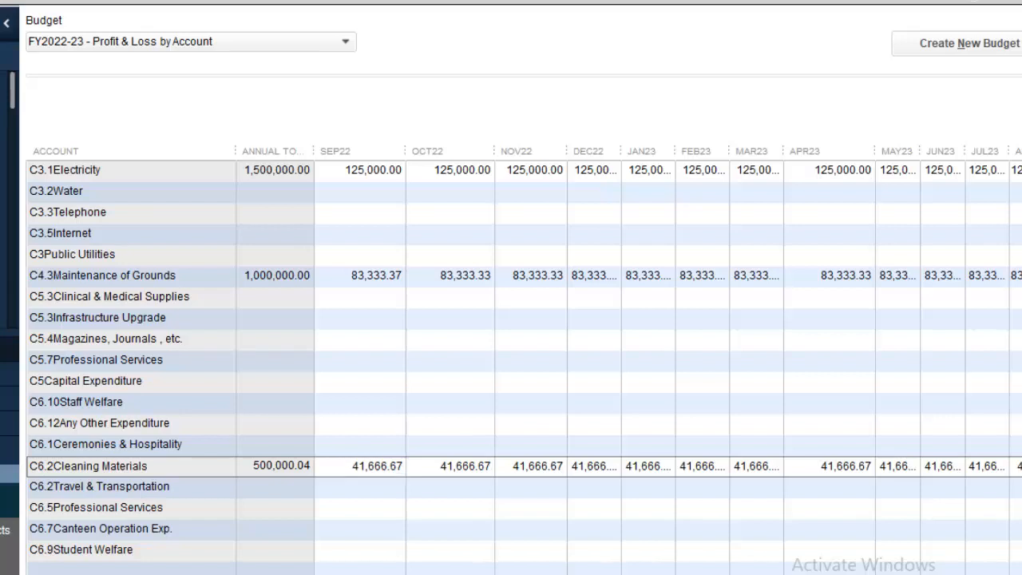
pyautogui.press('BackSpace')
pyautogui.write('3')
pyautogui.click(436, 470)
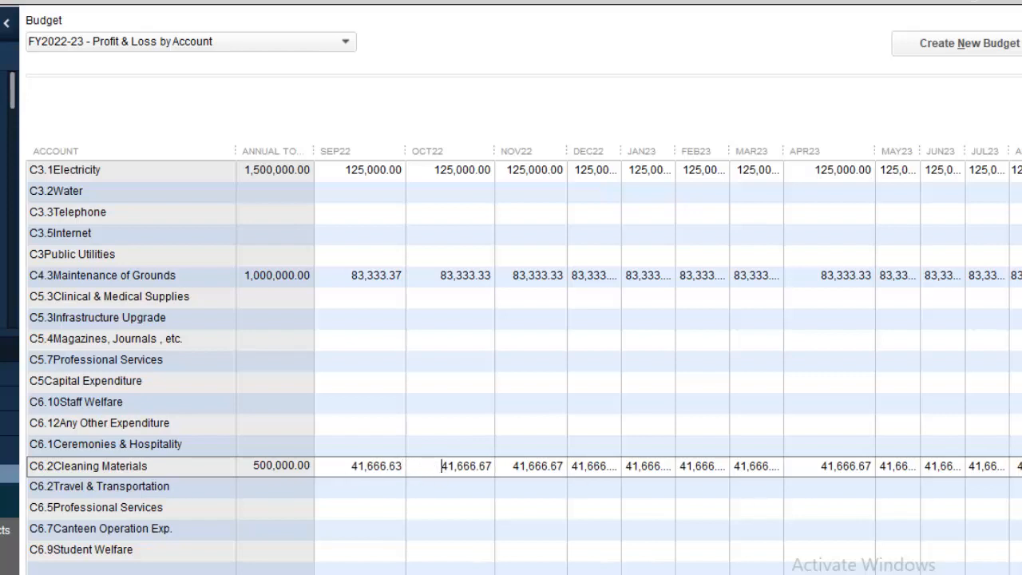
# Budget C6.5 Professional Services at 5000000/12 (416,666.67) every month, then save and close the budget.
pyautogui.scroll(-3, 524, 367)
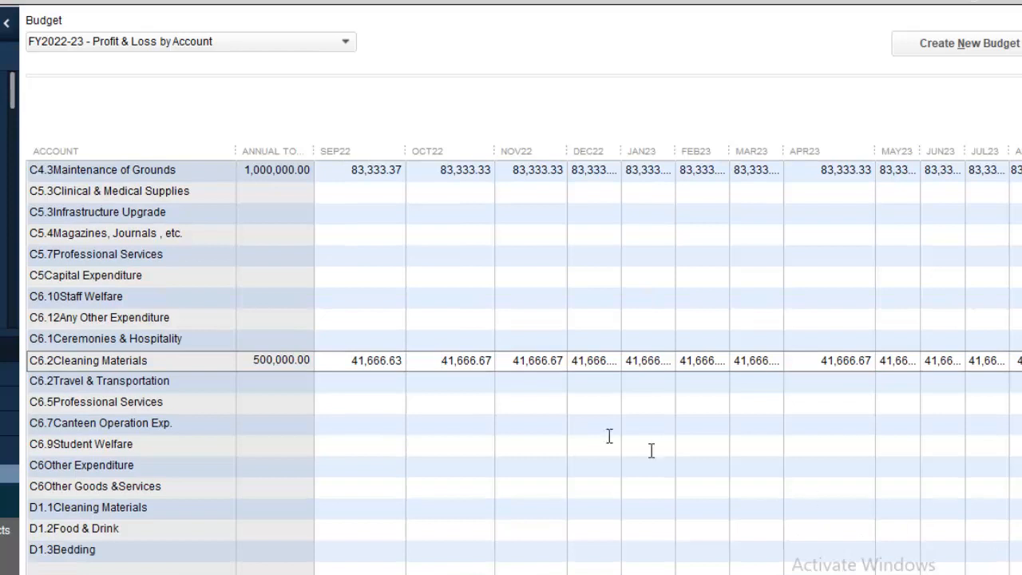
pyautogui.click(353, 402)
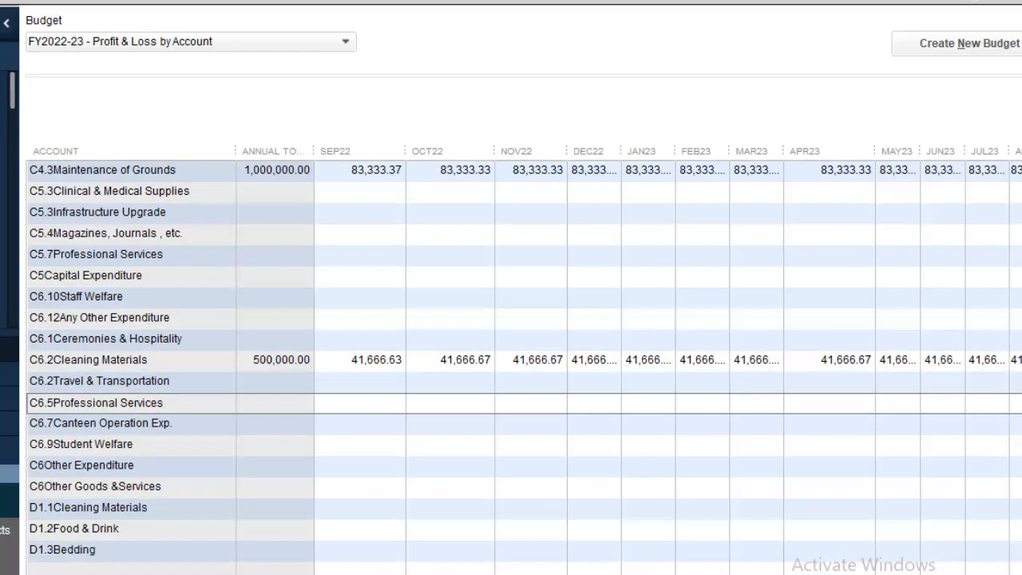
pyautogui.write('50000/12')
pyautogui.press('Return')
pyautogui.write('5000000/12')
pyautogui.press('Return')
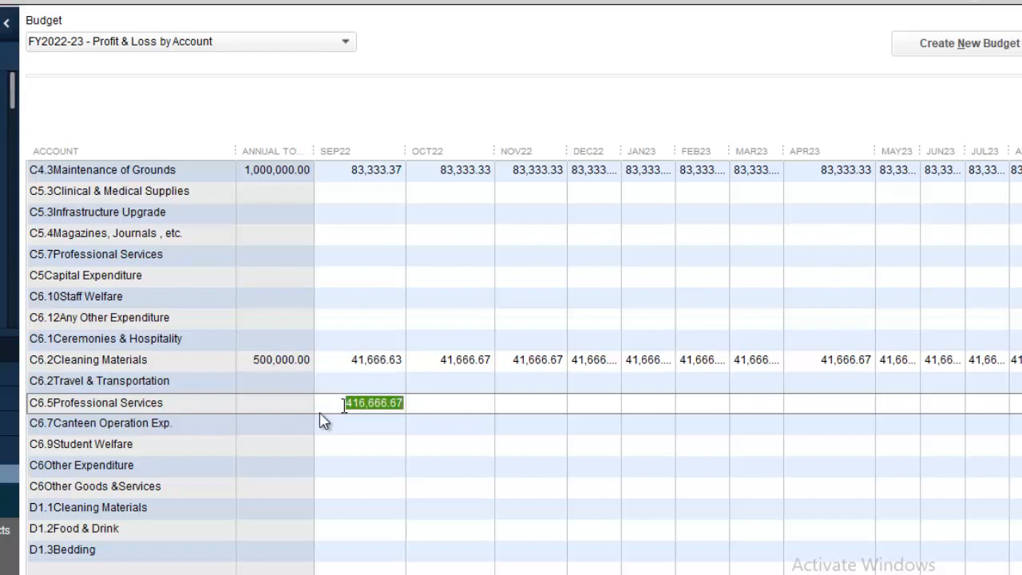
pyautogui.click(75, 573)
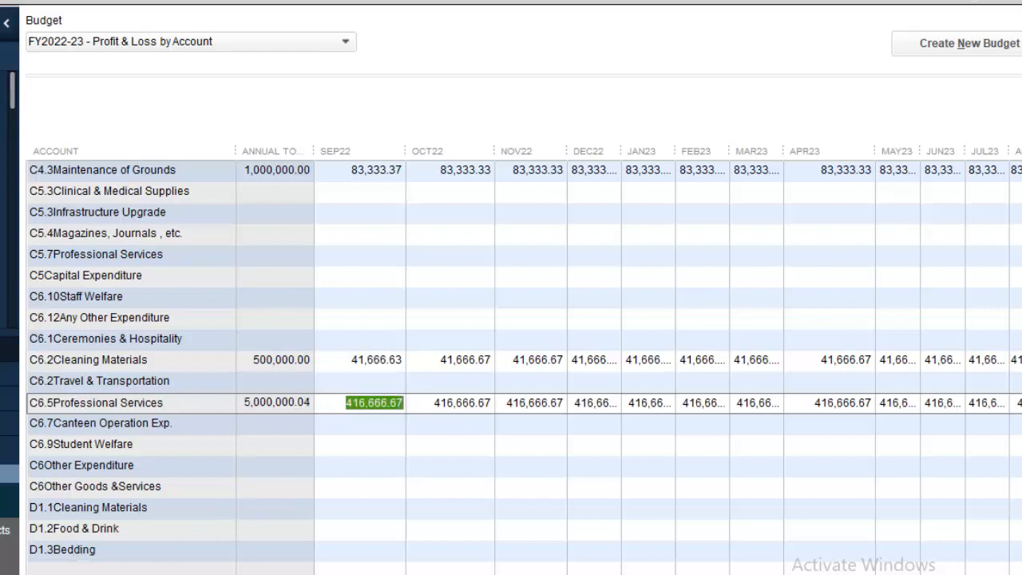
pyautogui.click(403, 403)
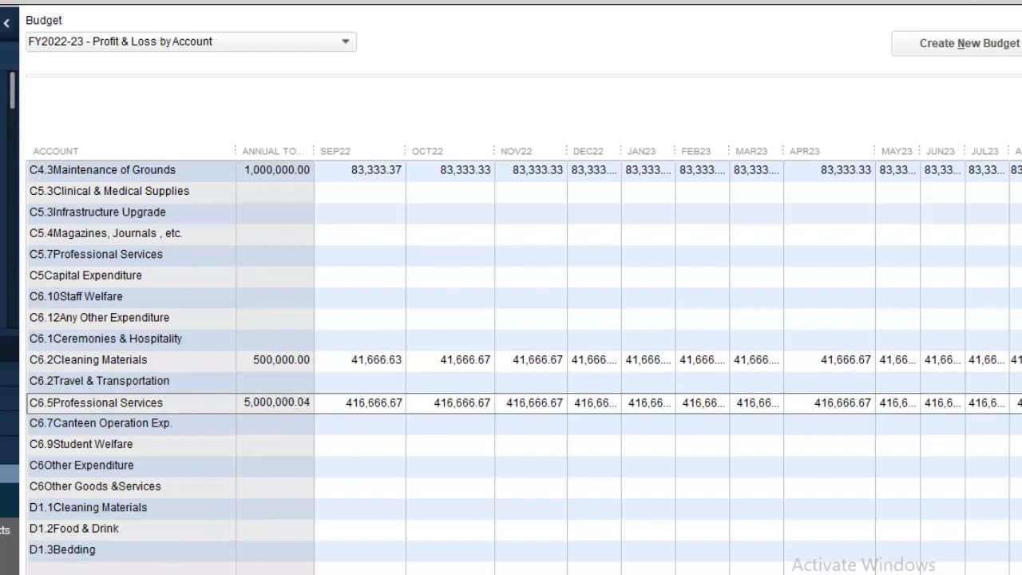
pyautogui.press('BackSpace')
pyautogui.write('3')
pyautogui.press('Return')
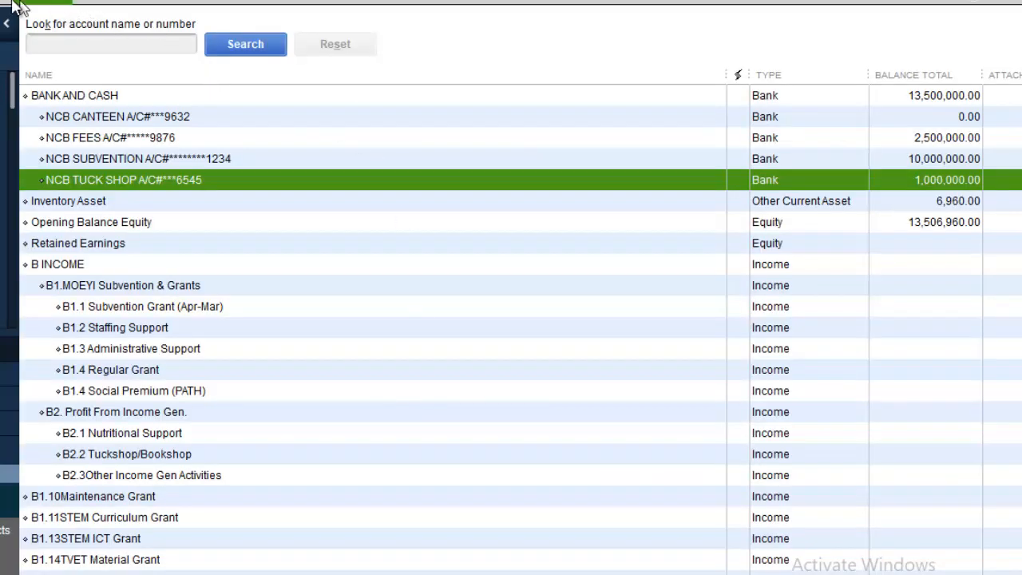
# Reopen Set Up Budgets for the FY2022-23 budget from the Company menu.
pyautogui.click(50, 3)
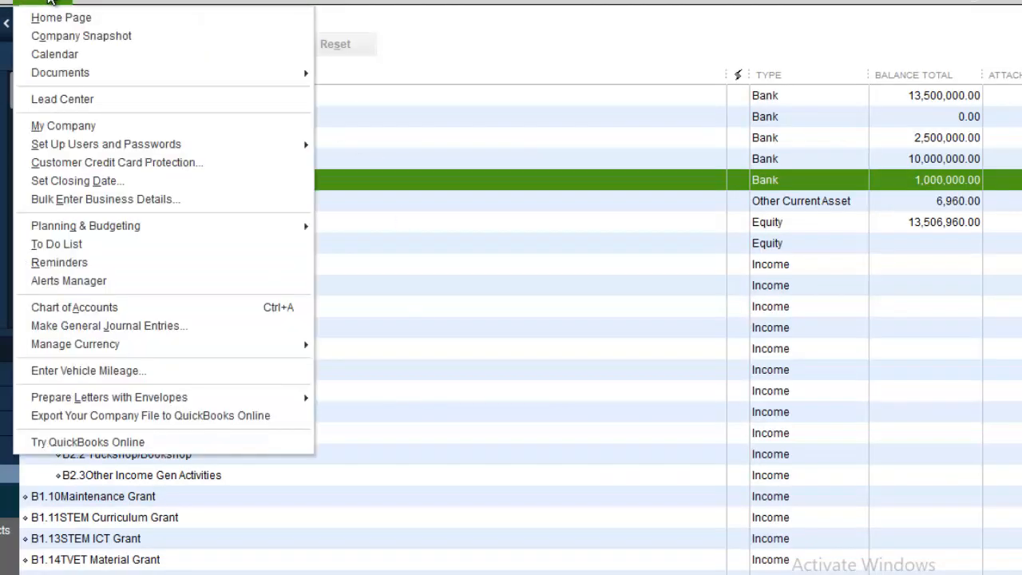
pyautogui.moveTo(150, 226)
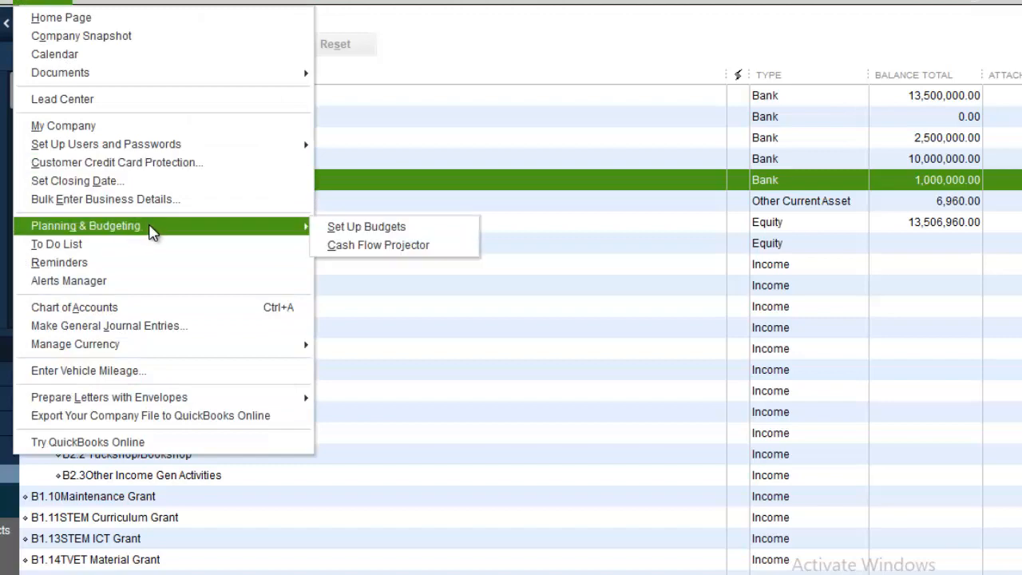
pyautogui.click(356, 227)
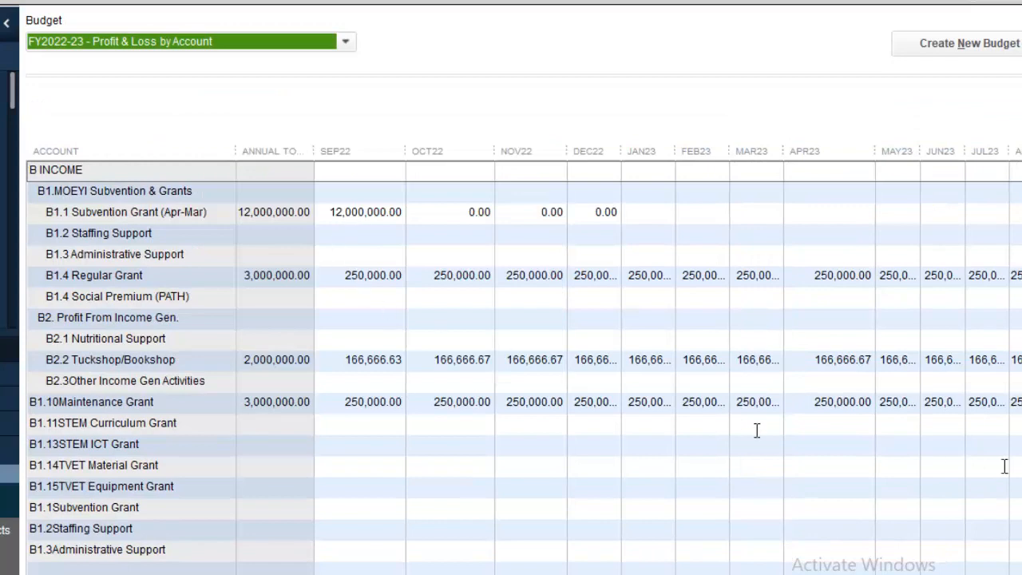
pyautogui.scroll(-3, 525, 367)
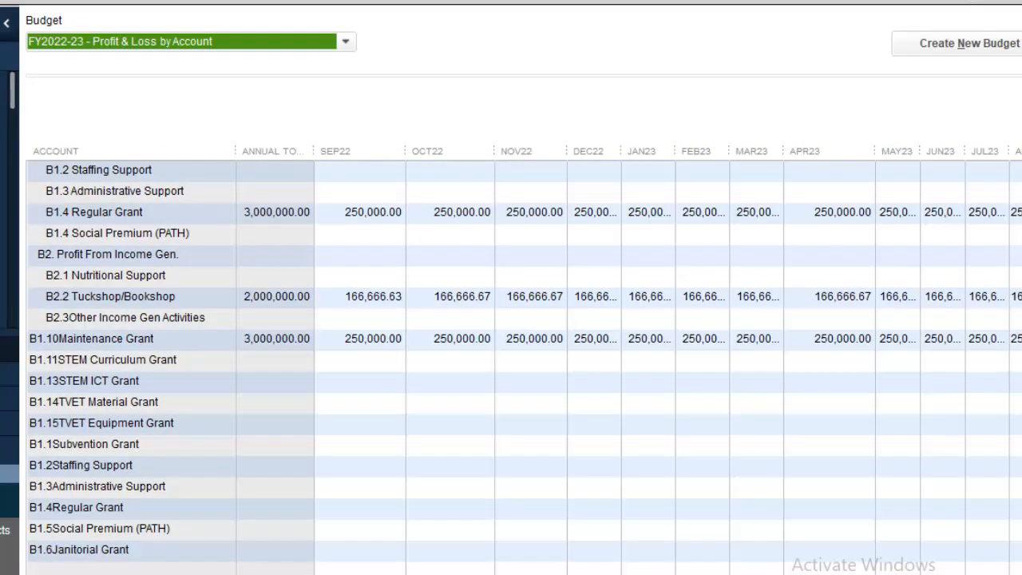
pyautogui.scroll(-2, 525, 368)
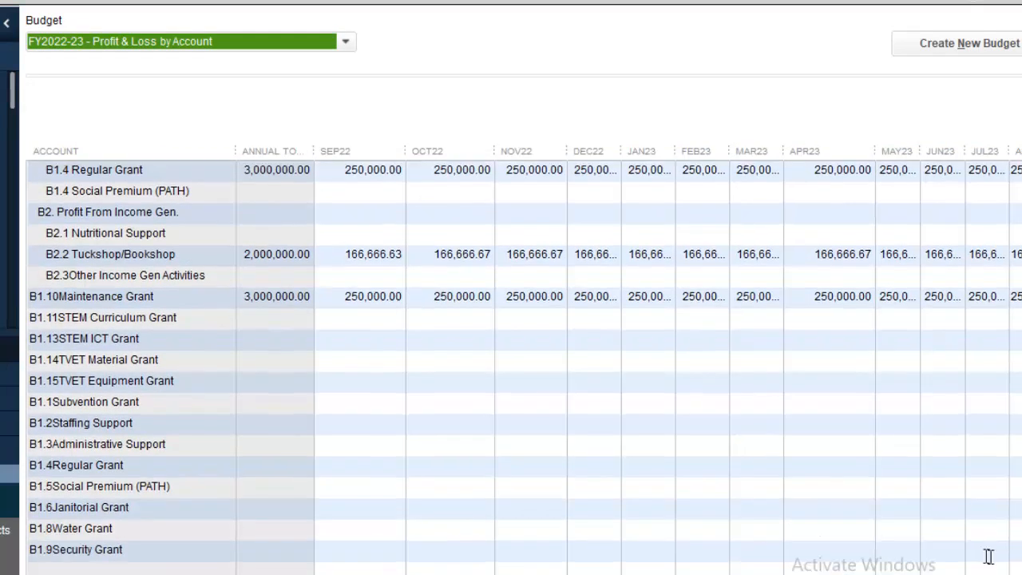
pyautogui.scroll(-6, 524, 367)
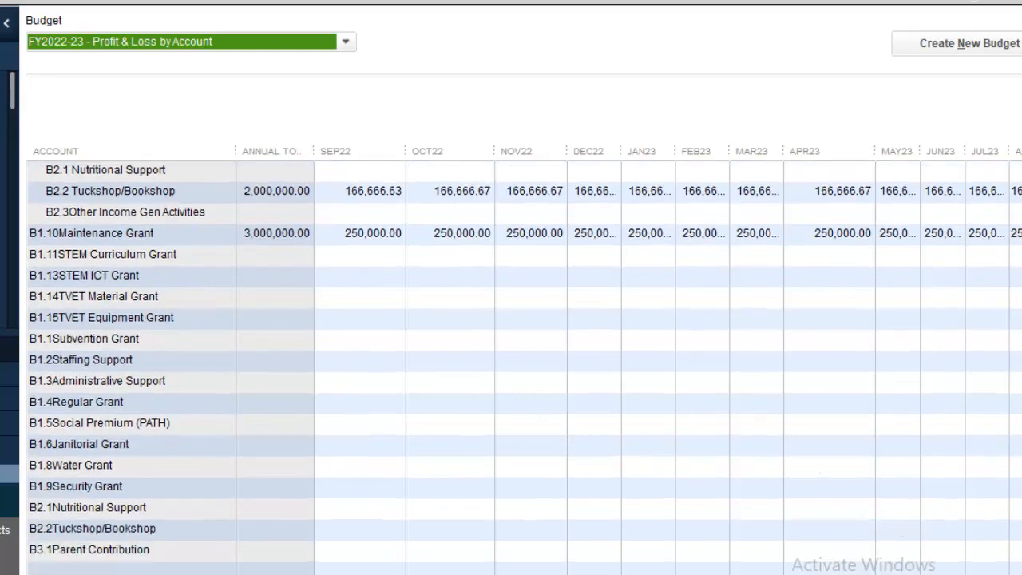
pyautogui.scroll(-3, 511, 359)
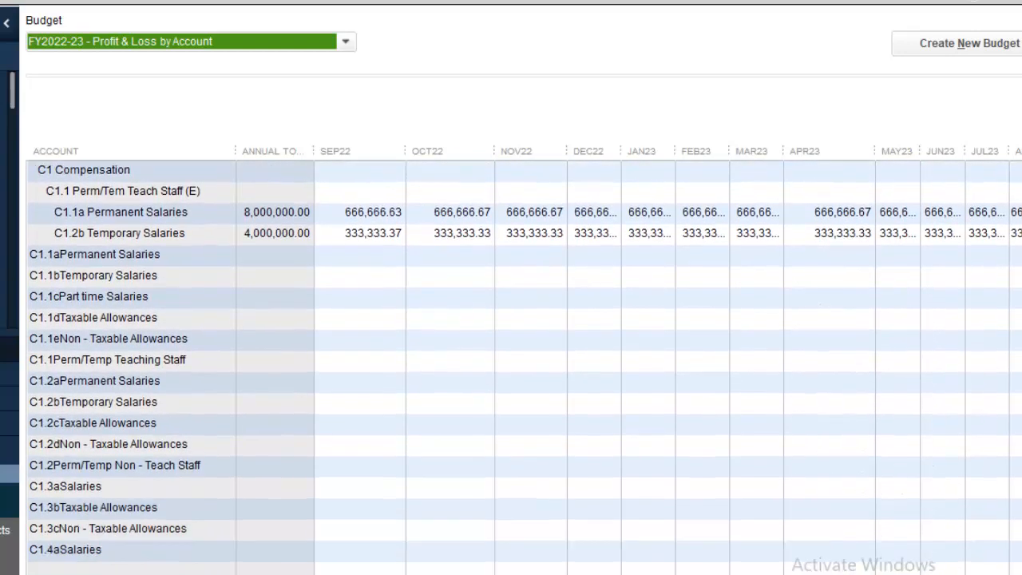
pyautogui.scroll(-6, 511, 360)
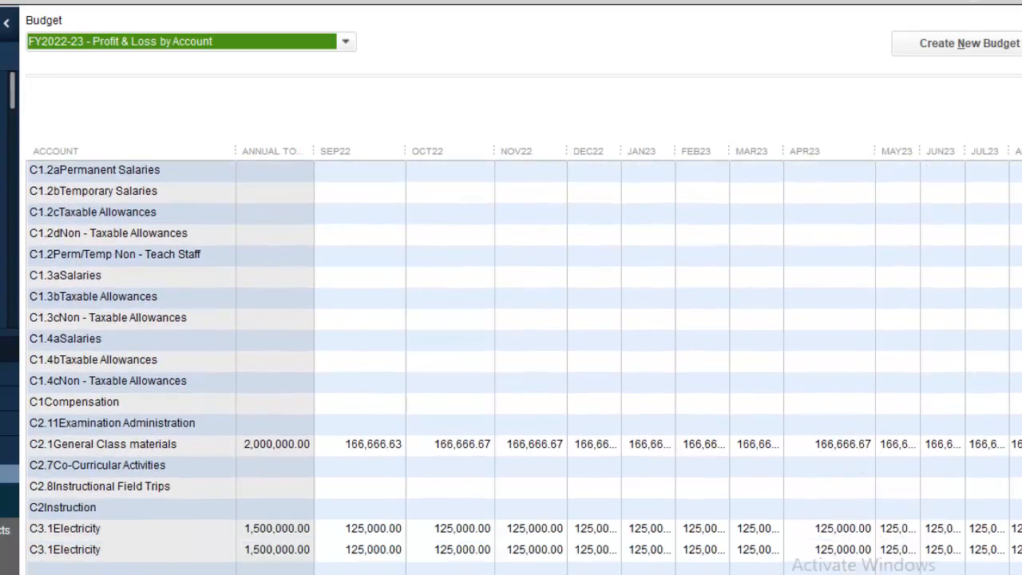
pyautogui.scroll(-2, 511, 360)
pyautogui.scroll(-3, 511, 360)
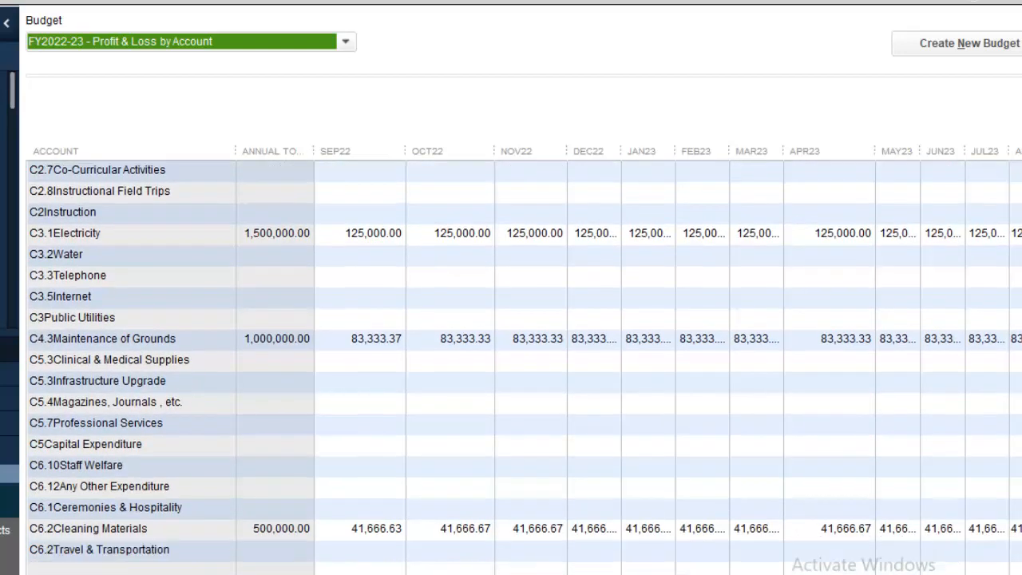
pyautogui.scroll(-2, 511, 359)
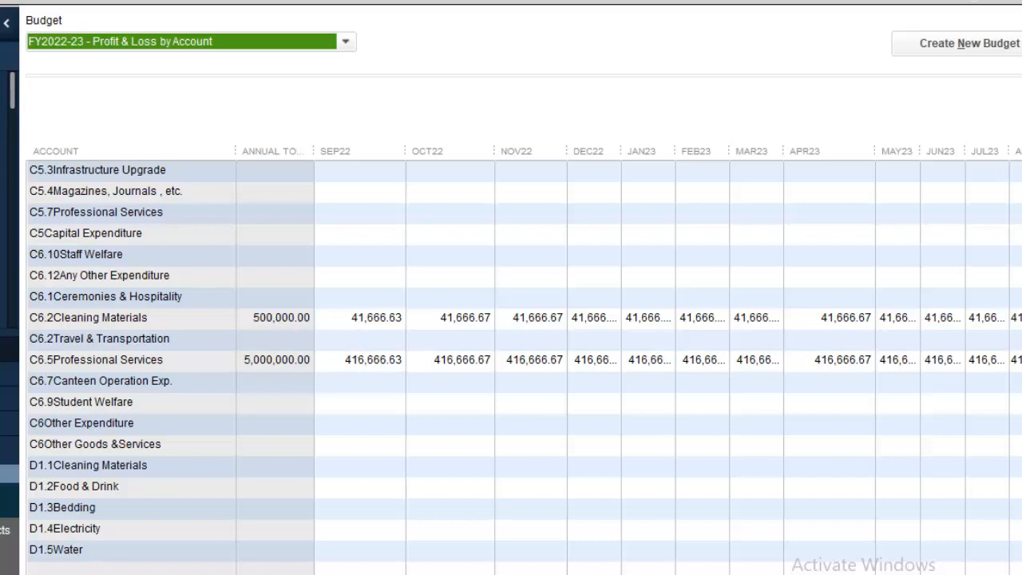
# Replace C6.5 Professional Services' SEP22 amount with 500000/12, giving 41,666.67 a month.
pyautogui.click(350, 363)
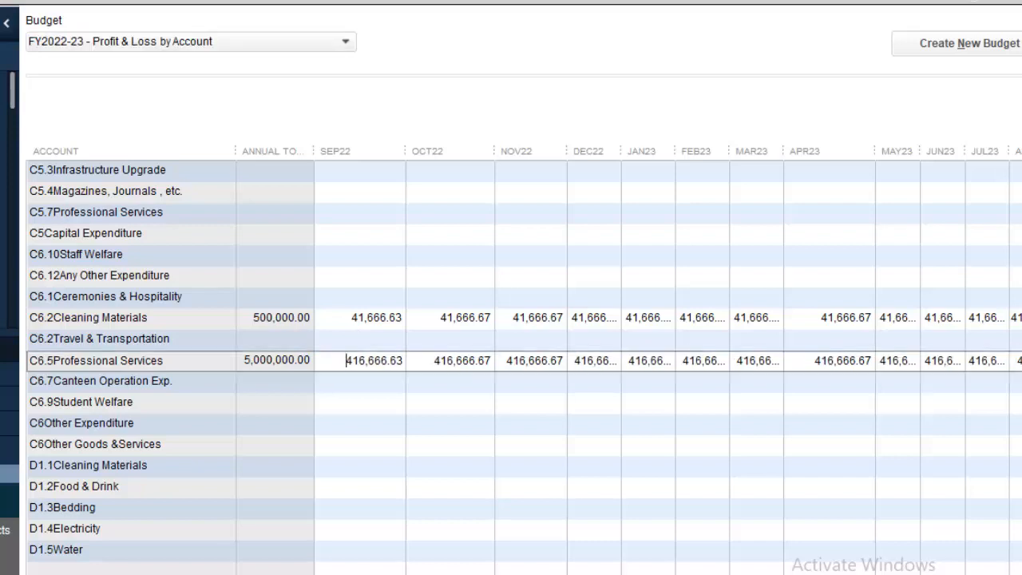
pyautogui.moveTo(342, 360); pyautogui.dragTo(444, 379)
pyautogui.write('50,000.00 /')
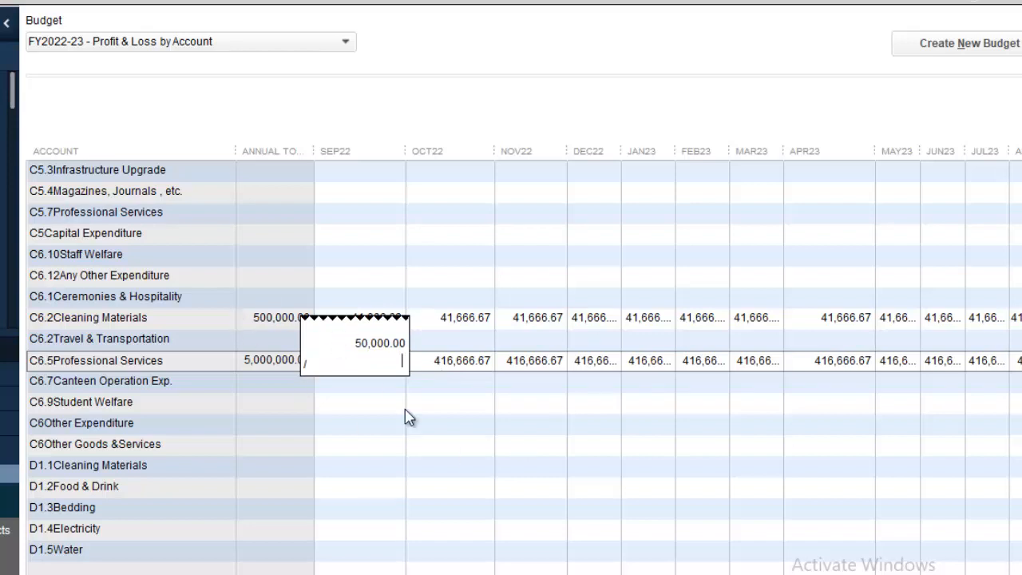
pyautogui.write('12')
pyautogui.press('Return')
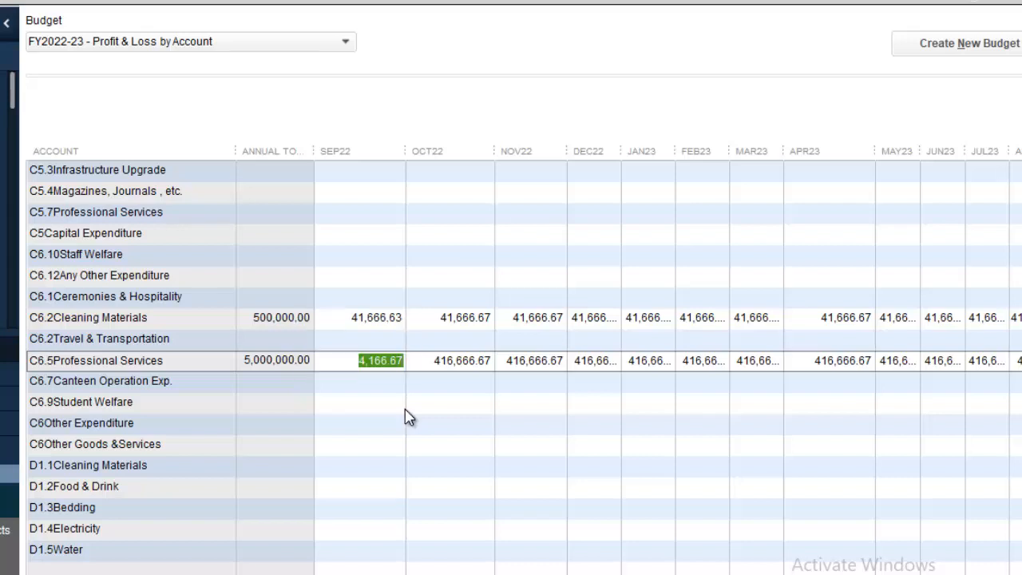
pyautogui.write('5,000')
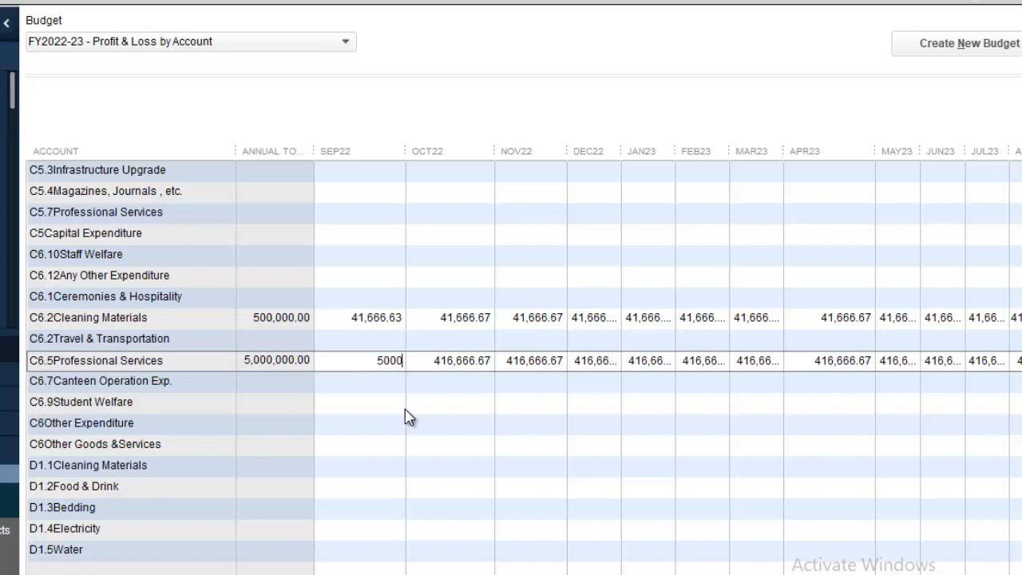
pyautogui.write(',000.00 / 12')
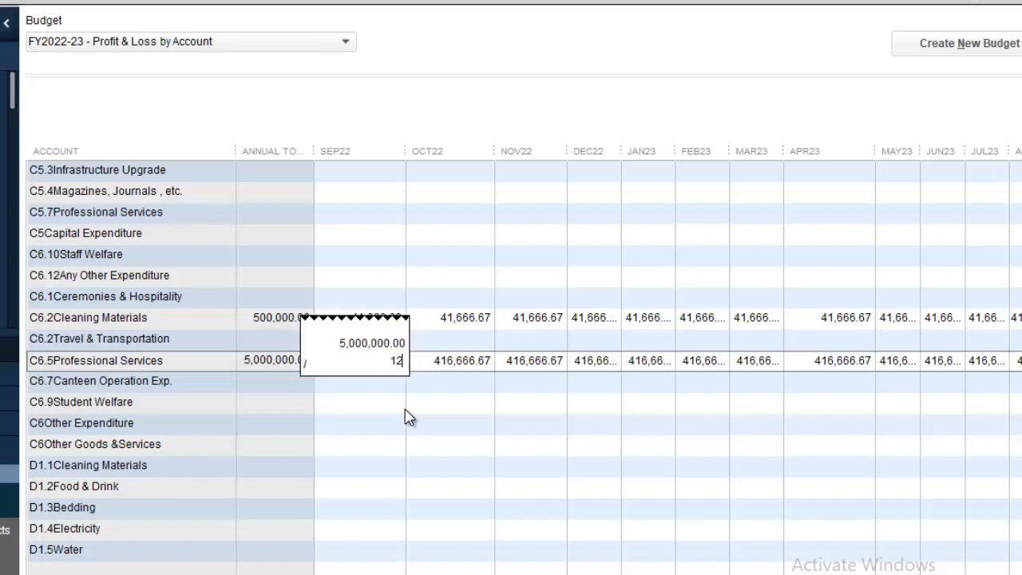
pyautogui.press('BackSpace')
pyautogui.press('BackSpace')
pyautogui.write('500000')
pyautogui.press('Escape')
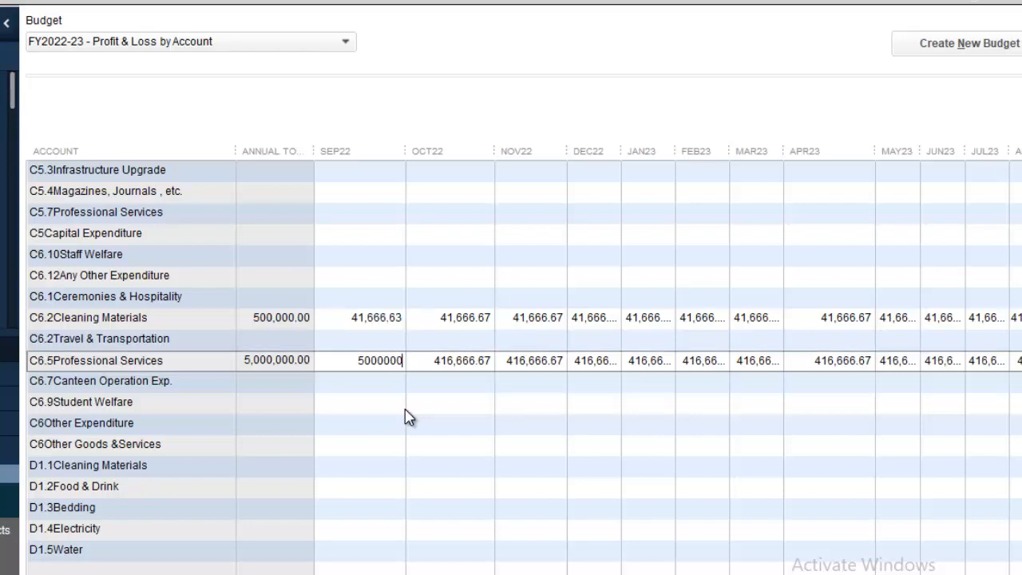
pyautogui.press('BackSpace')
pyautogui.write('/12')
pyautogui.press('Return')
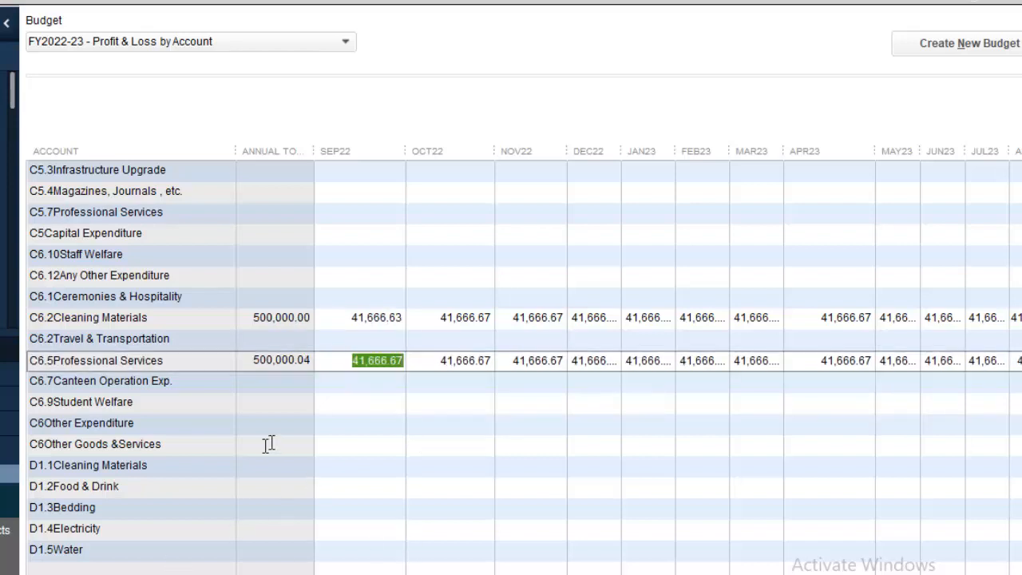
# Set Professional Services' SEP22 to 41,666.63 so the row totals exactly 500,000.00.
pyautogui.click(403, 360)
pyautogui.press('BackSpace')
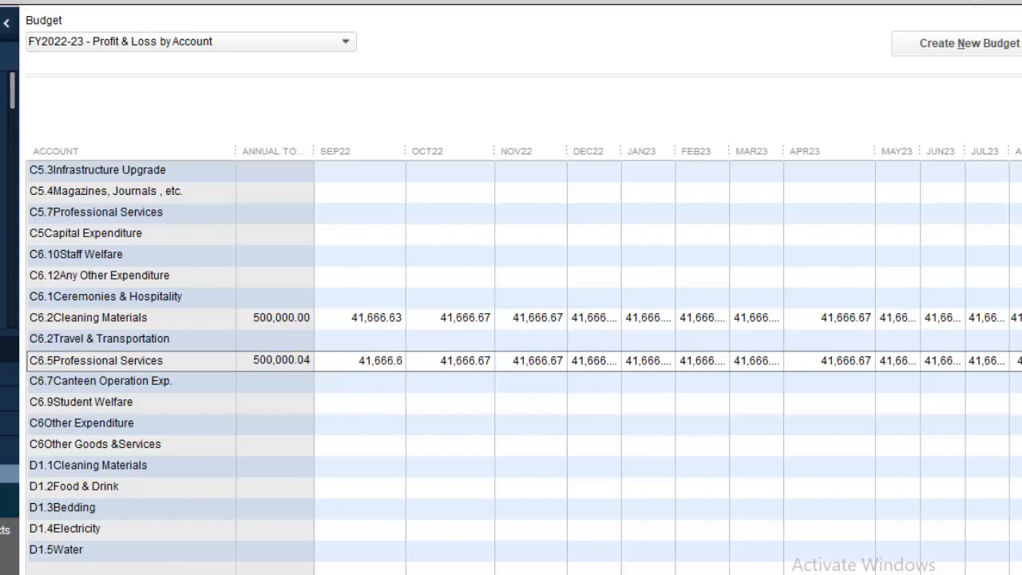
pyautogui.write('3')
pyautogui.press('Return')
pyautogui.click(368, 386)
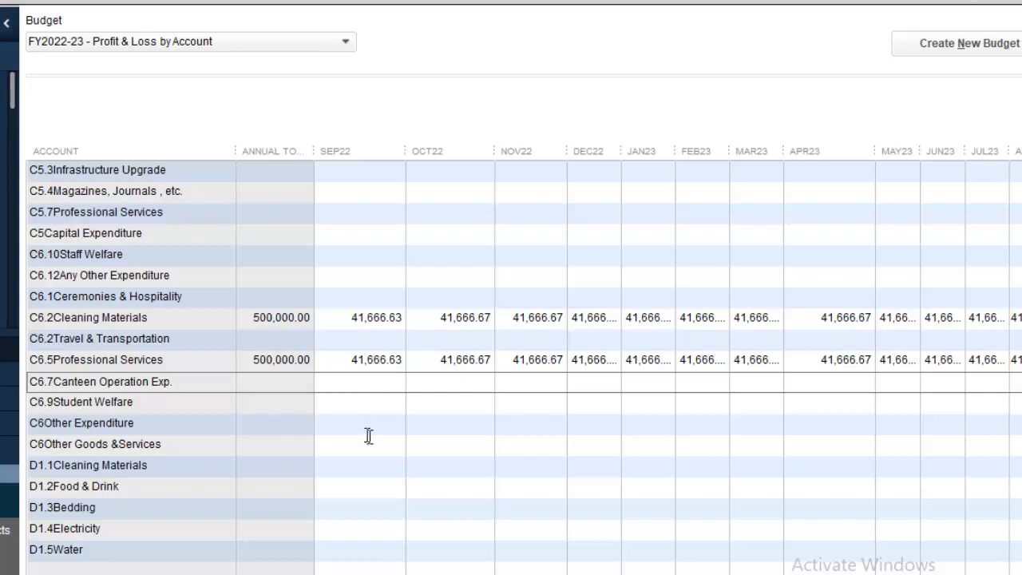
pyautogui.click(368, 424)
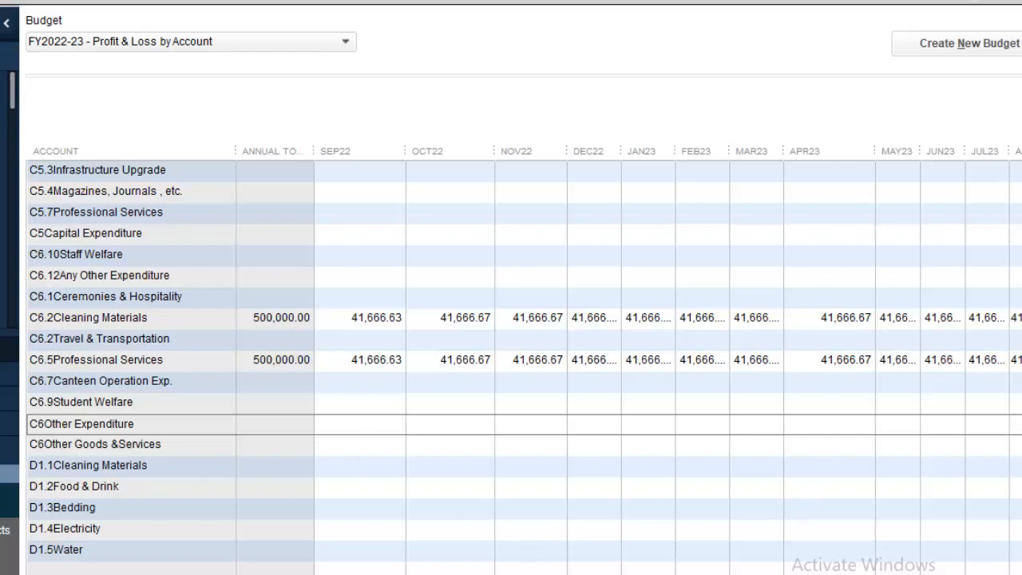
pyautogui.scroll(-3, 524, 360)
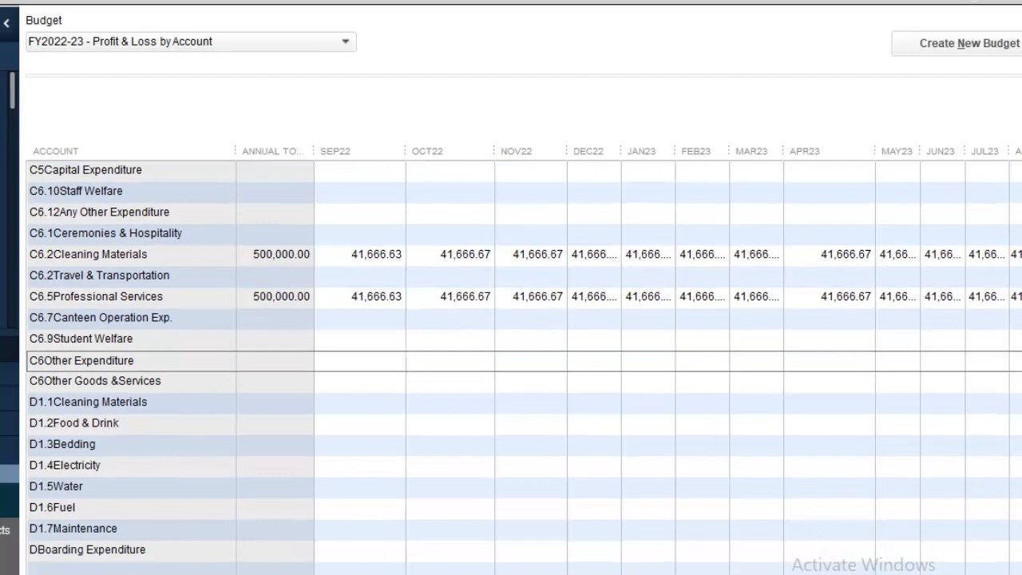
pyautogui.scroll(13, 524, 359)
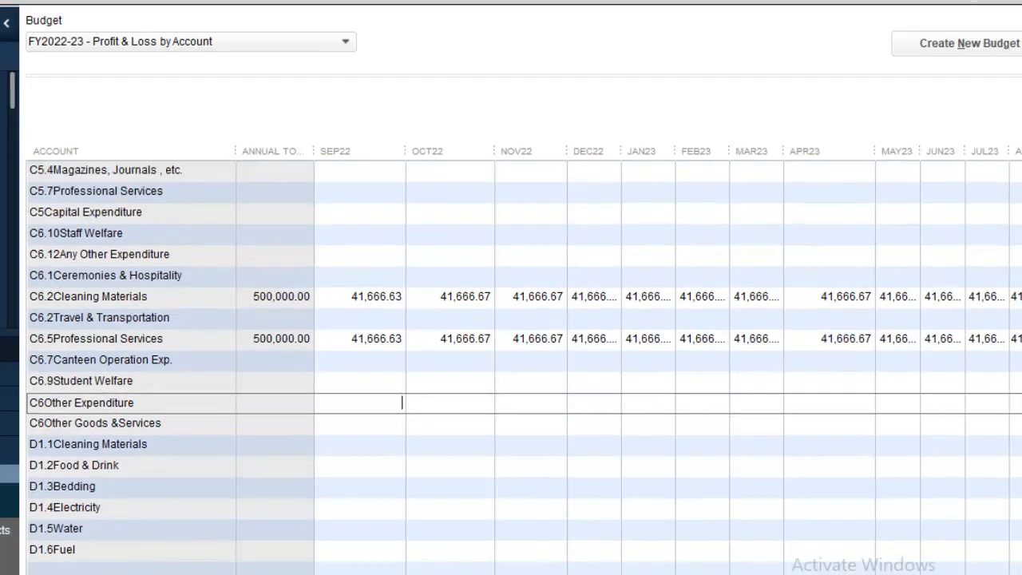
pyautogui.scroll(10, 524, 360)
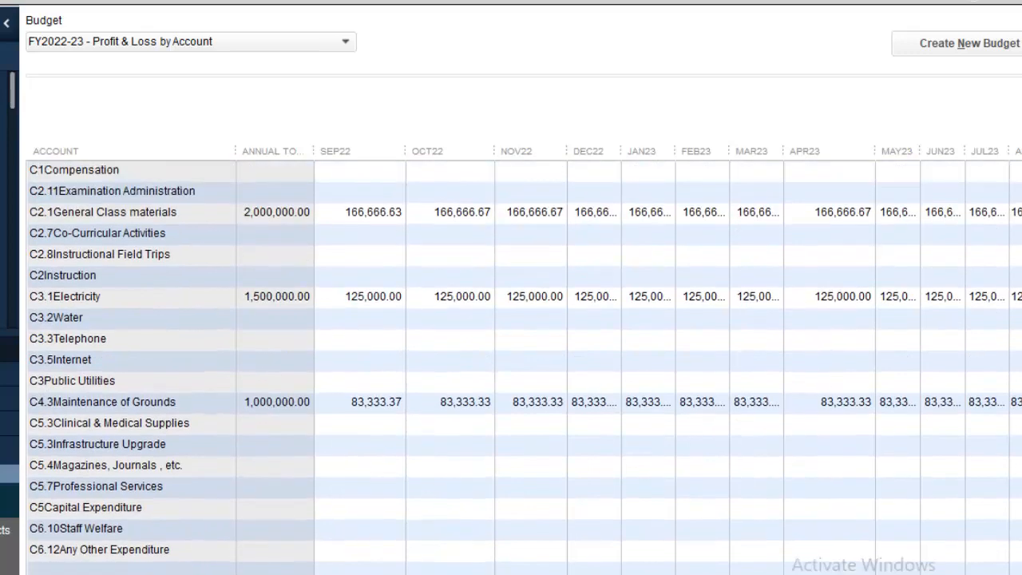
pyautogui.scroll(-2, 523, 359)
pyautogui.scroll(2, 401, 508)
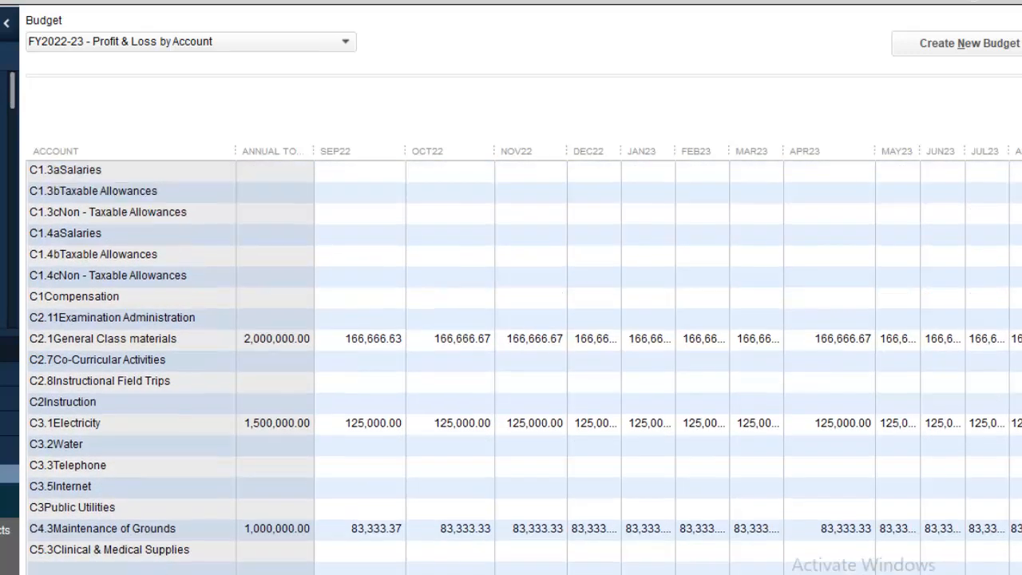
pyautogui.scroll(-15, 401, 508)
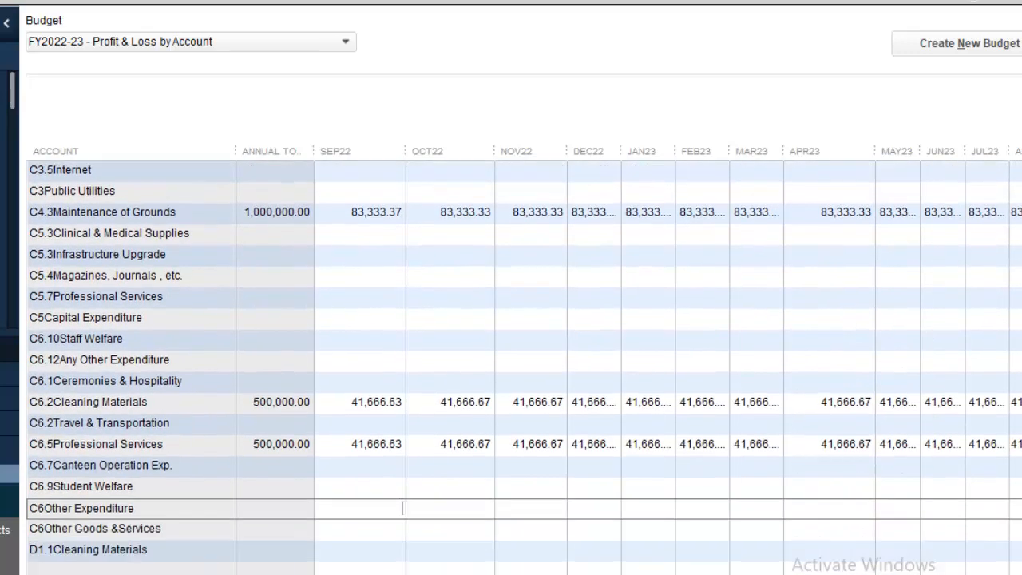
pyautogui.scroll(1, 401, 508)
pyautogui.scroll(-6, 524, 367)
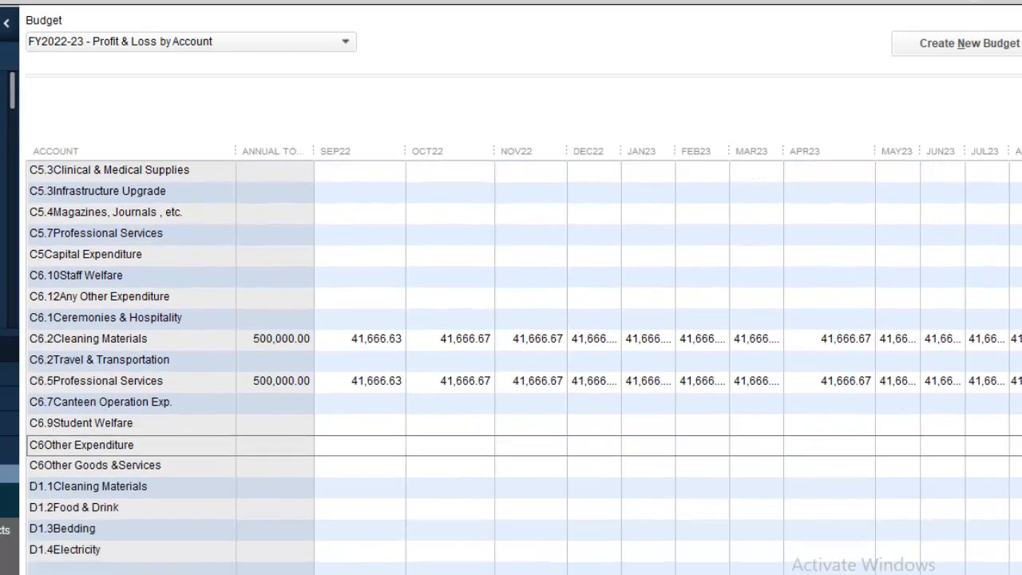
pyautogui.scroll(-6, 402, 403)
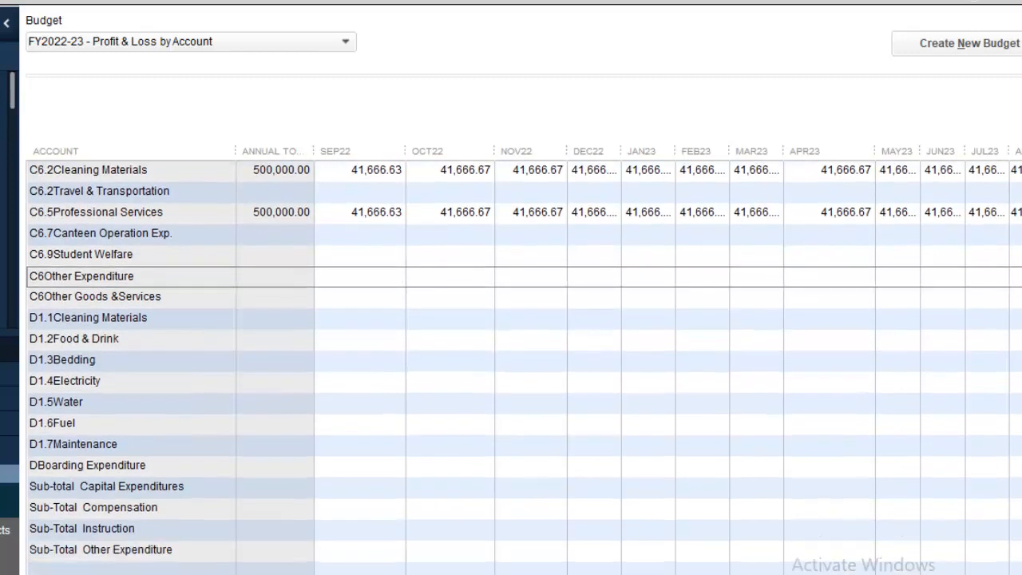
pyautogui.scroll(-2, 524, 367)
pyautogui.scroll(14, 523, 367)
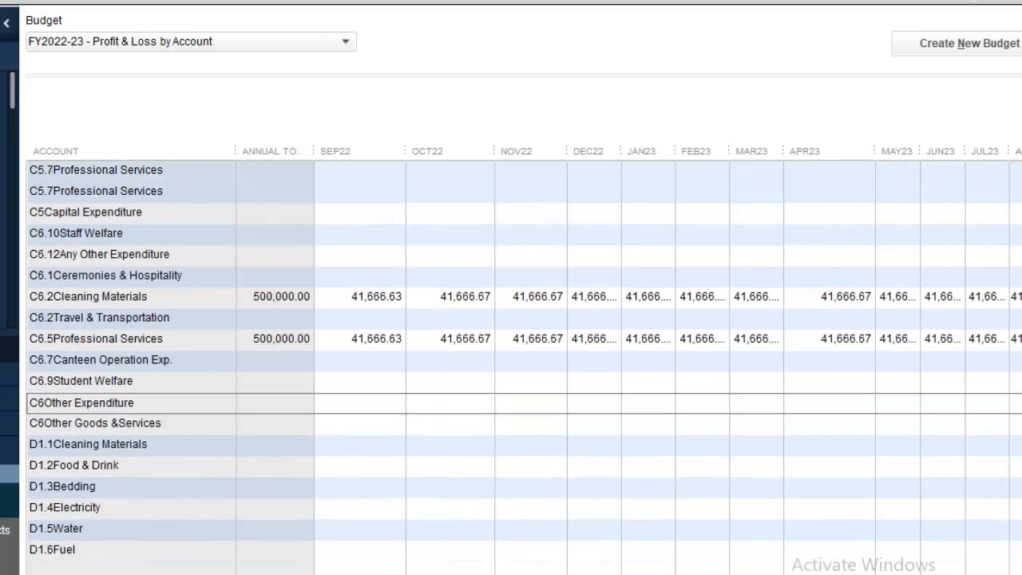
pyautogui.scroll(3, 524, 367)
pyautogui.scroll(1, 524, 367)
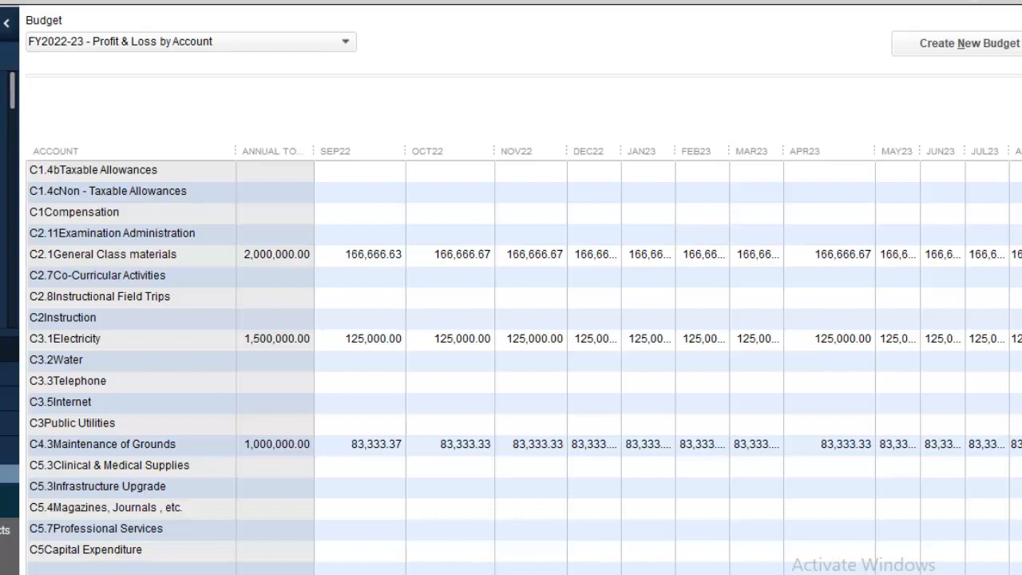
# Fill every C3.5 Internet month with 500,000.00 / 12 (41,666.67).
pyautogui.click(402, 402)
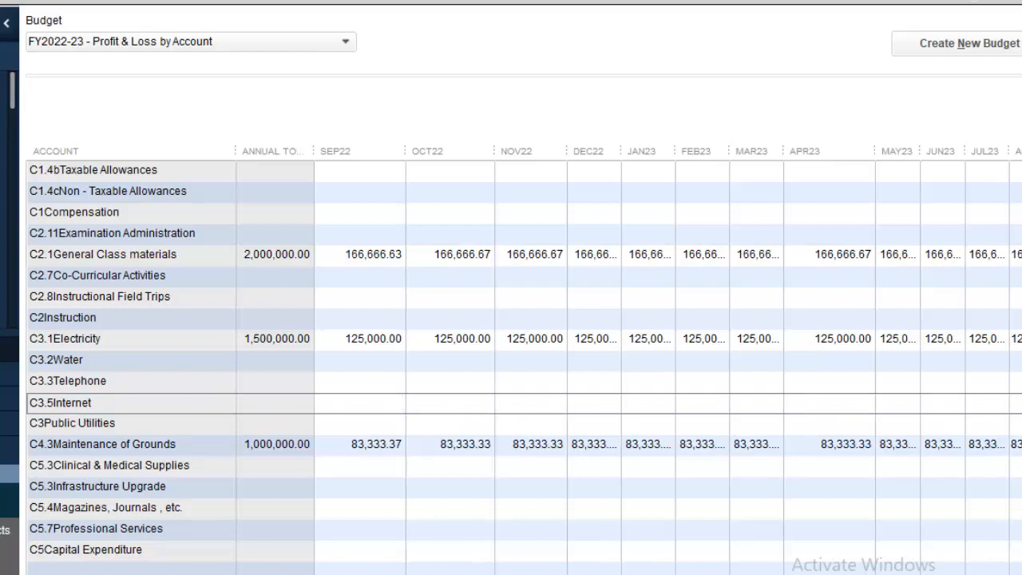
pyautogui.write('50')
pyautogui.write('0,')
pyautogui.write('00')
pyautogui.write('0.00 ')
pyautogui.write('/ 12')
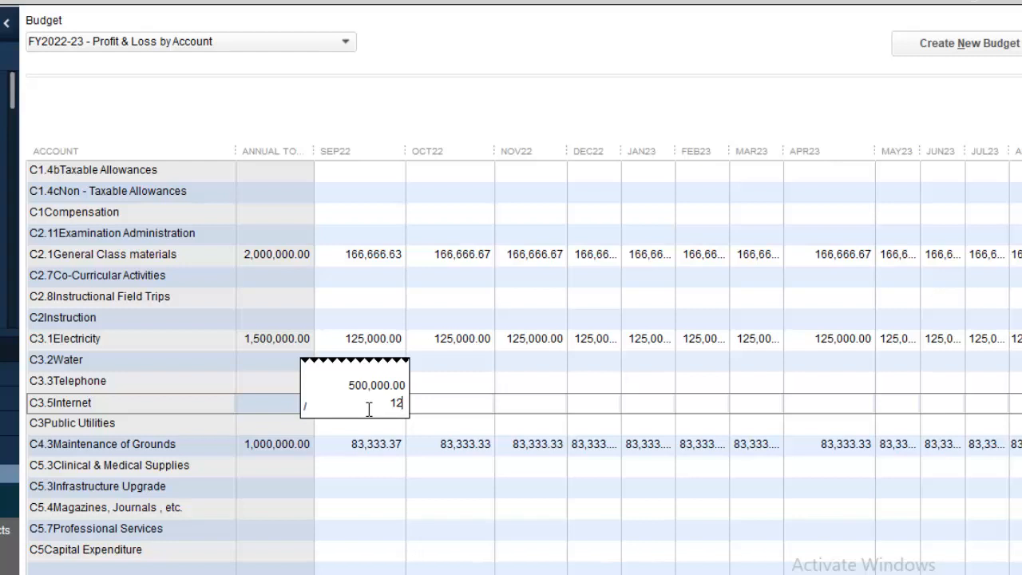
pyautogui.press('Return')
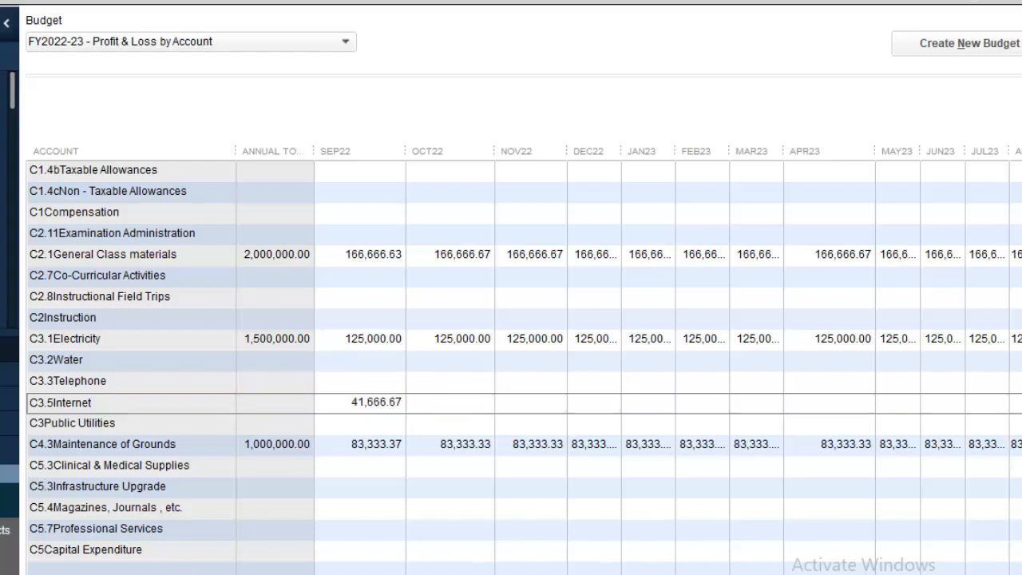
pyautogui.click(104, 572)
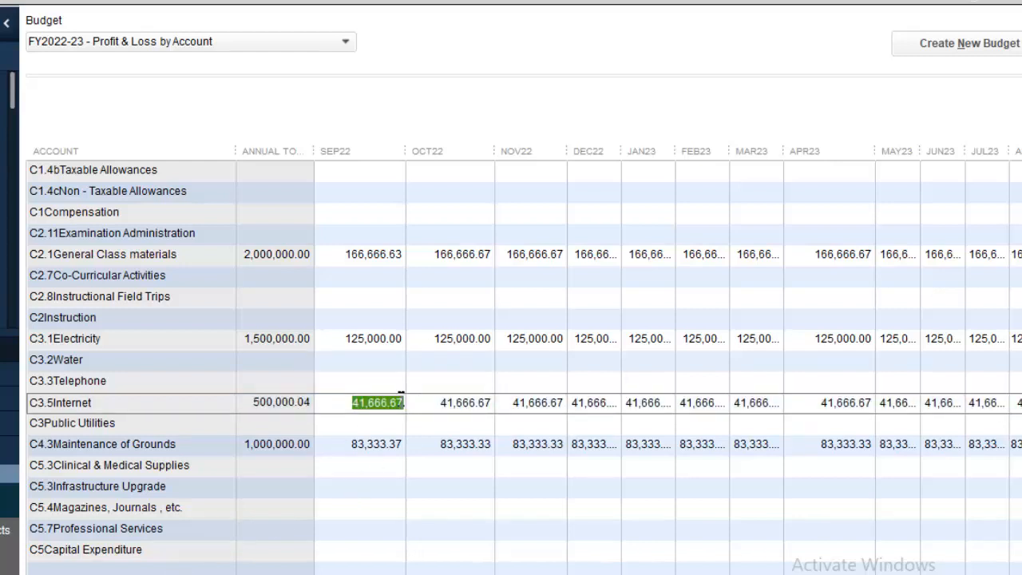
# Change Internet's SEP22 amount to 41,666.63 so the year totals exactly 500,000.00.
pyautogui.click(402, 403)
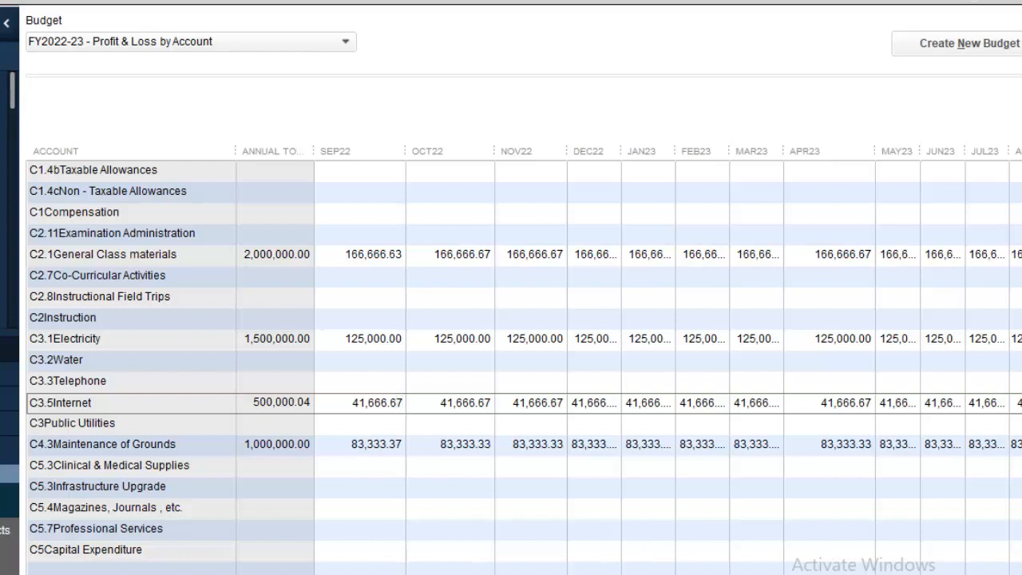
pyautogui.press('BackSpace')
pyautogui.write('3')
pyautogui.click(463, 405)
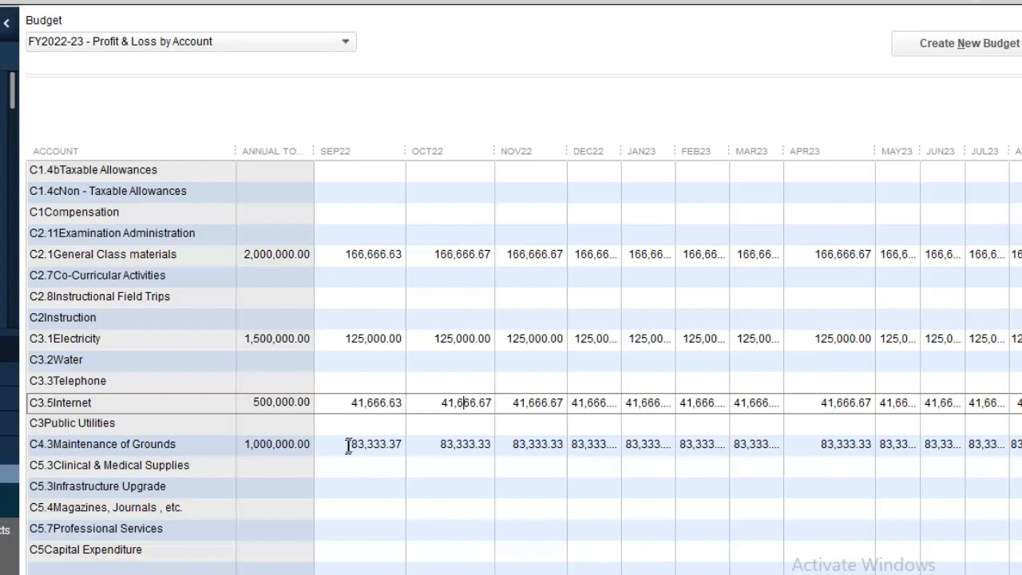
pyautogui.click(365, 380)
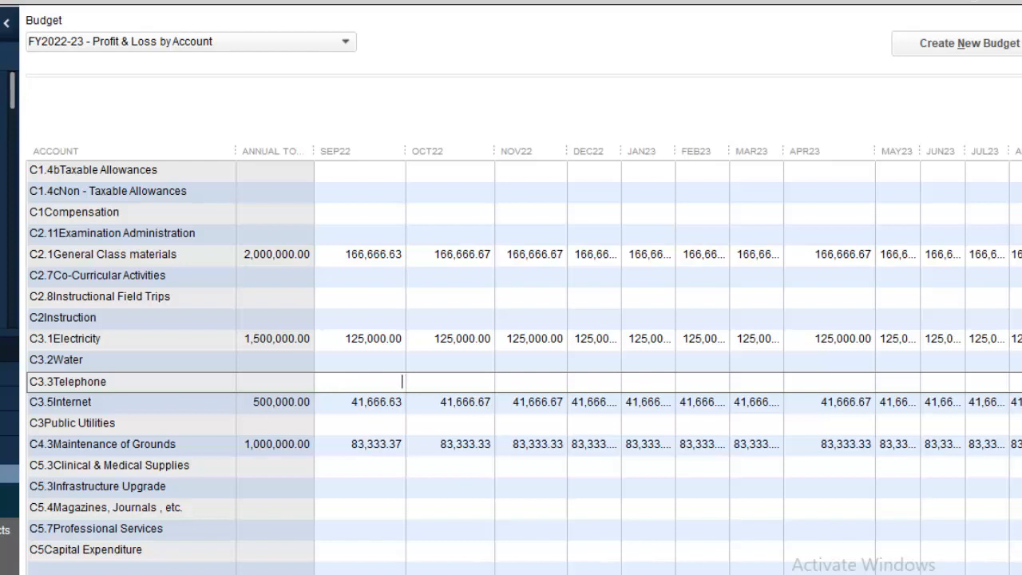
# Give C3.3 Telephone 41,666.67 monthly with SEP22 at 41,666.63, totalling 500,000.00.
pyautogui.write('5')
pyautogui.write('0')
pyautogui.write('0,')
pyautogui.write('000.00 ')
pyautogui.write('/ 12')
pyautogui.press('Return')
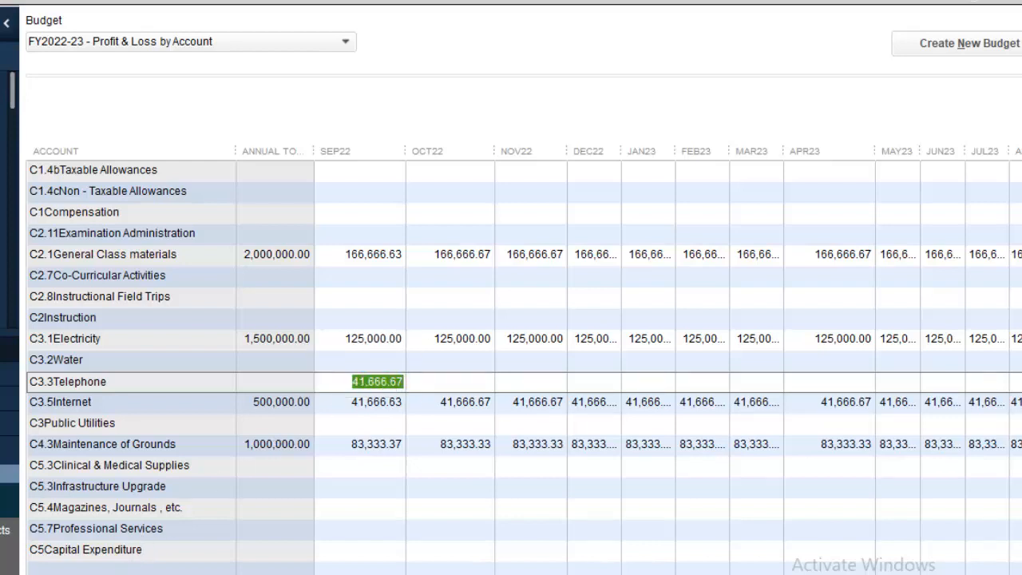
pyautogui.click(127, 574)
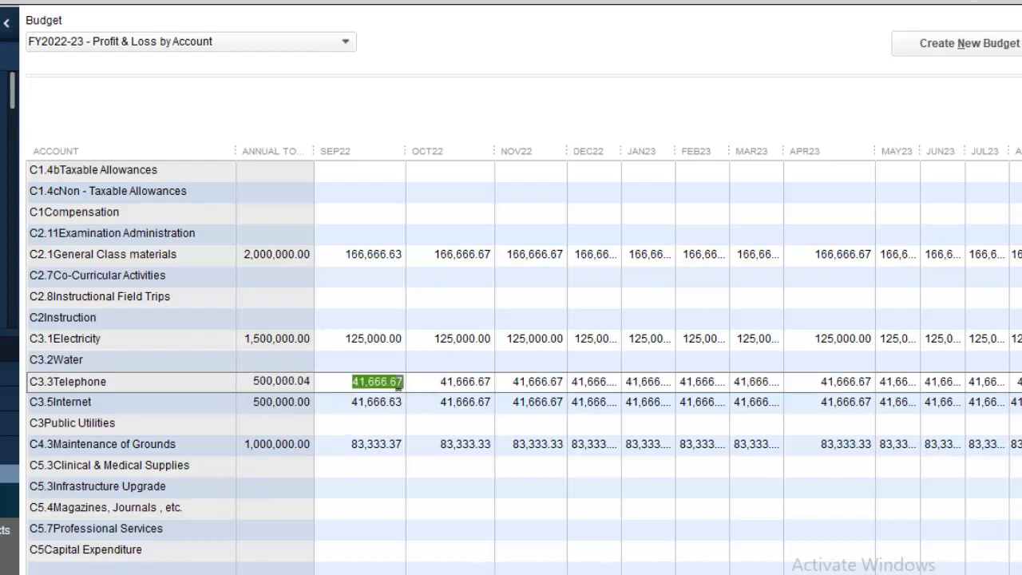
pyautogui.click(400, 382)
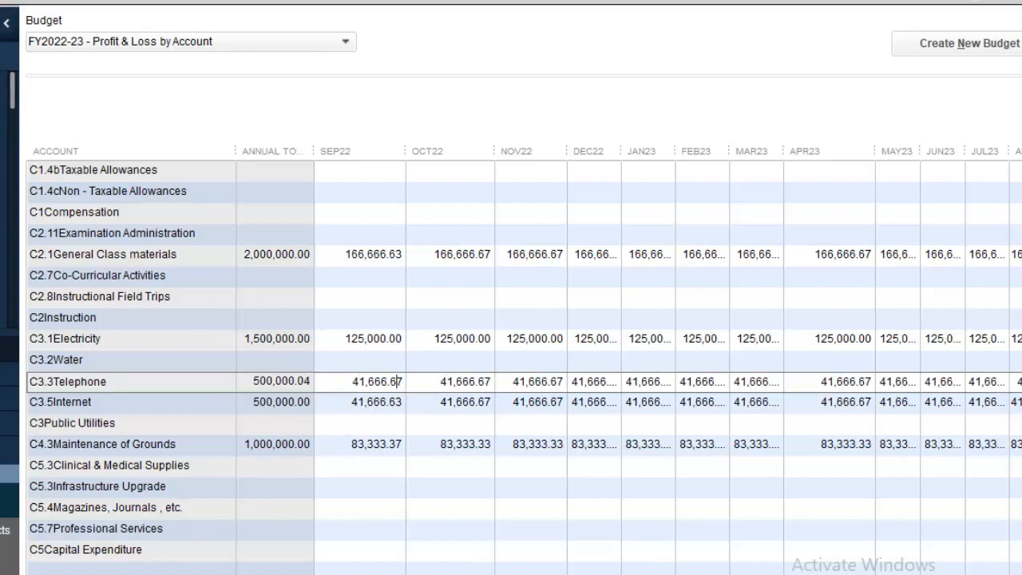
pyautogui.press('BackSpace')
pyautogui.write('3')
pyautogui.doubleClick(359, 403)
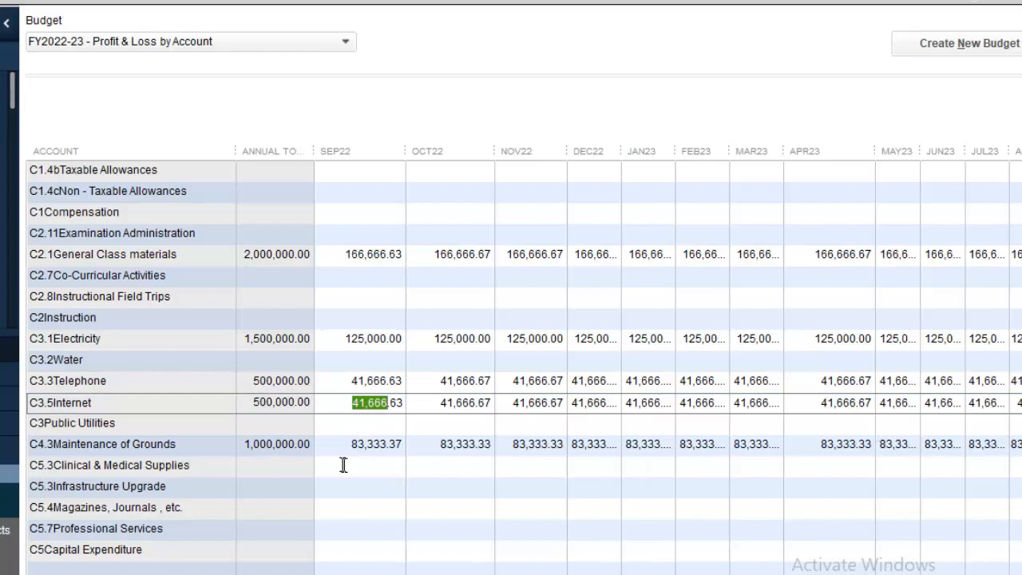
# Fill every month of C2.8 Instructional Field Trips with 1,000,000 / 12 (83,333.33).
pyautogui.click(350, 297)
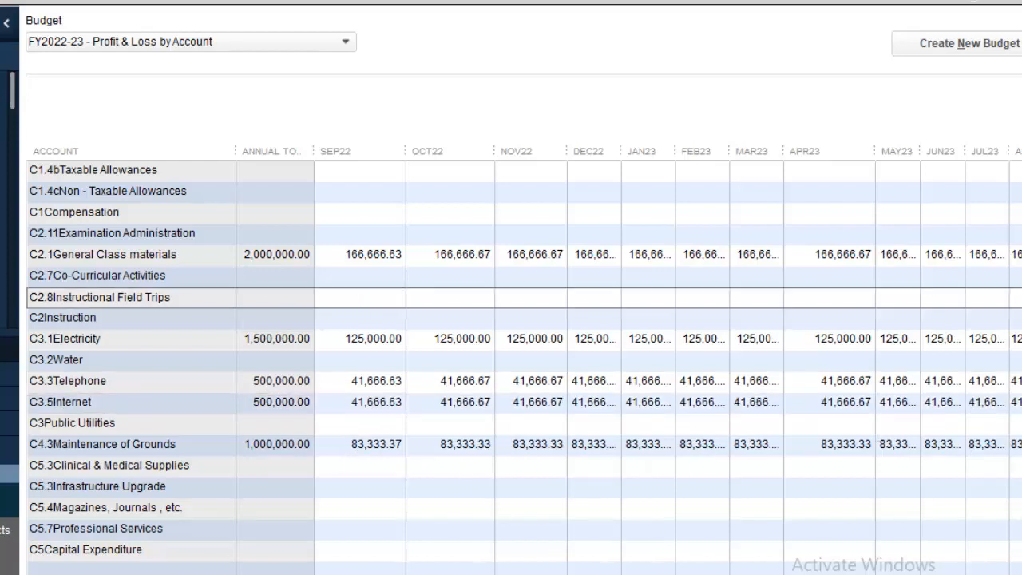
pyautogui.write('10000,')
pyautogui.write('00')
pyautogui.write('/')
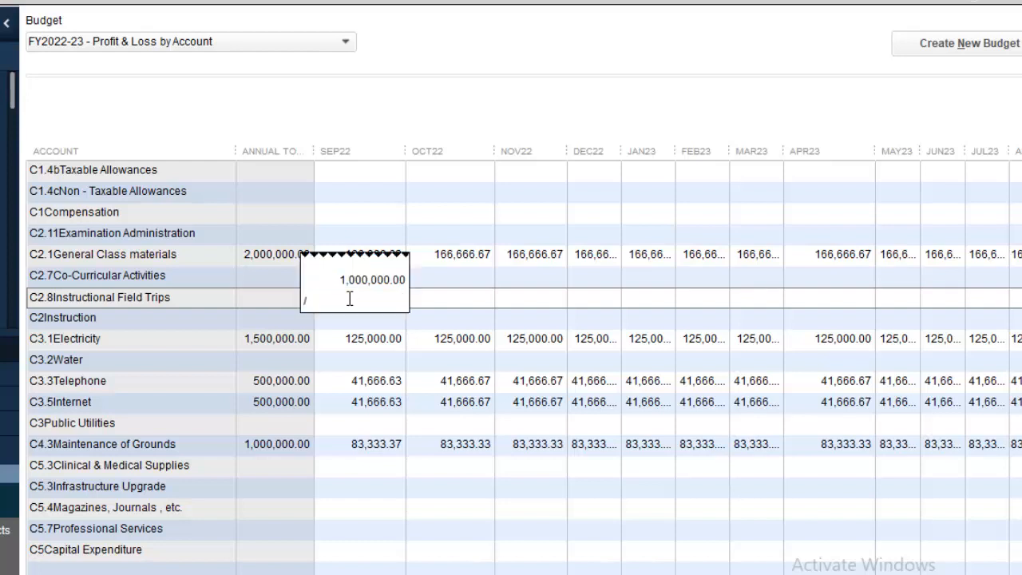
pyautogui.write('12')
pyautogui.press('Return')
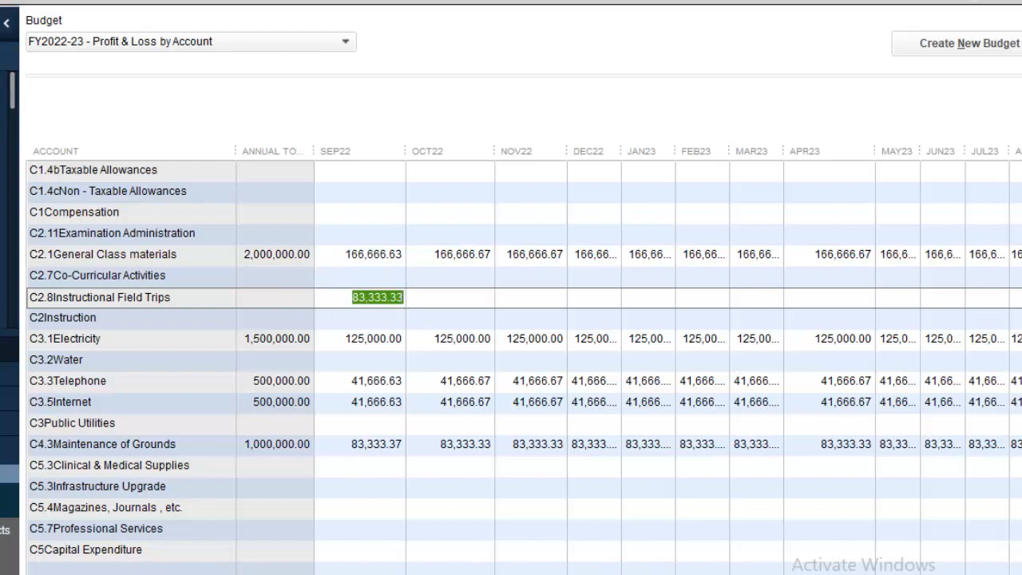
pyautogui.click(227, 573)
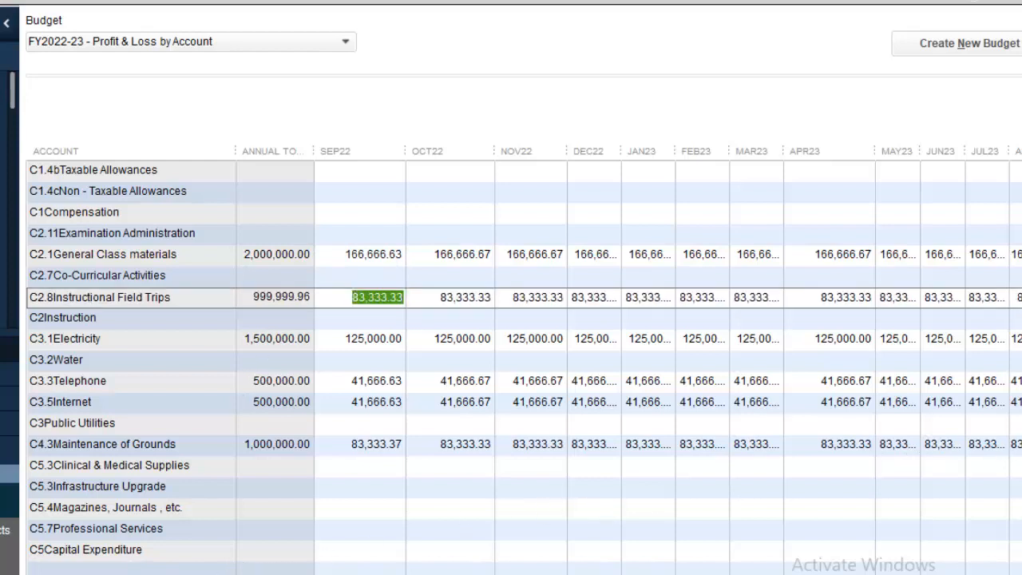
pyautogui.scroll(-3, 524, 367)
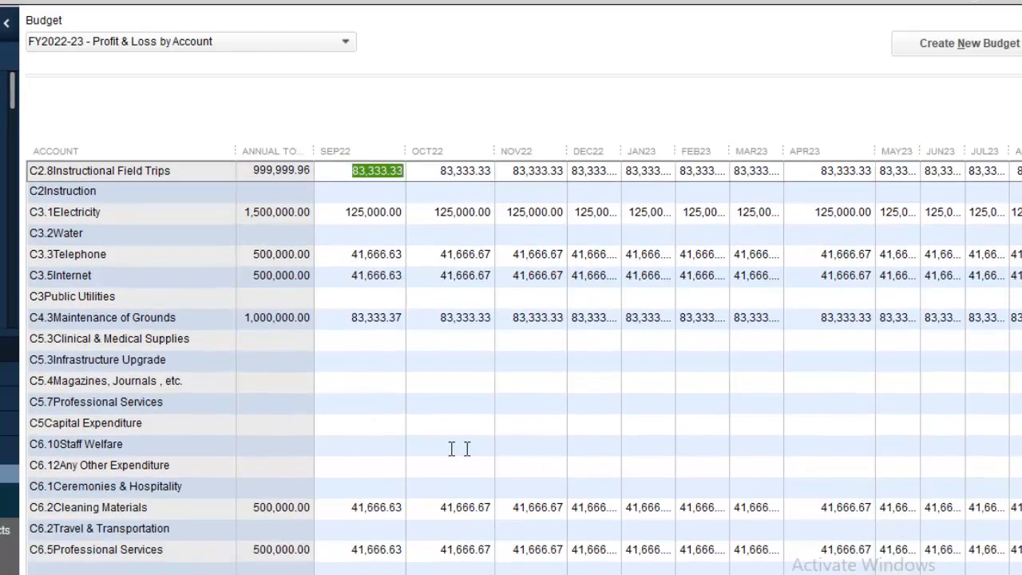
# Fill every C6.10 Staff Welfare month with 500,000.00 / 12 (41,666.67).
pyautogui.click(367, 444)
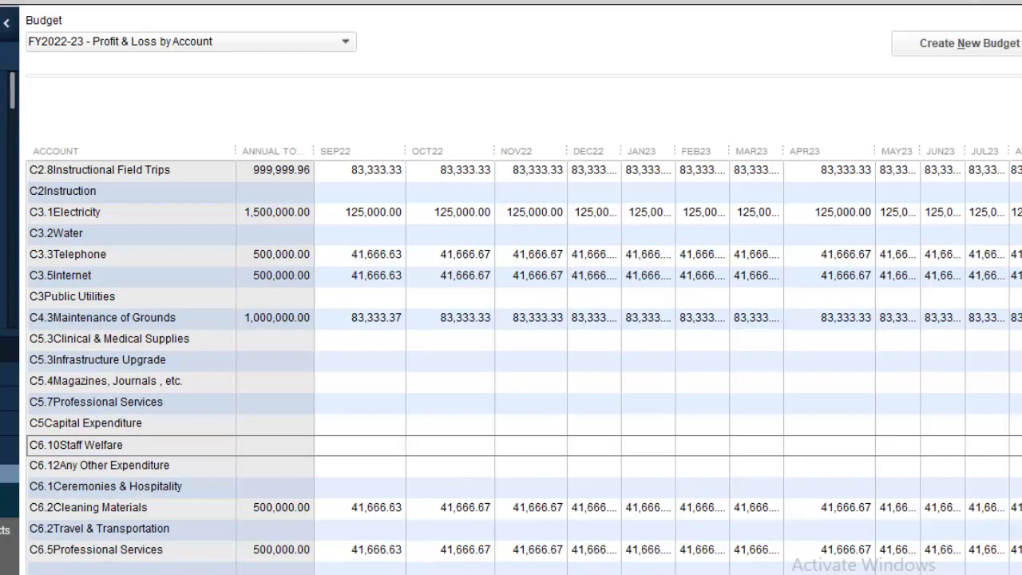
pyautogui.write('50')
pyautogui.write('0,000.00 ')
pyautogui.write('/ 12')
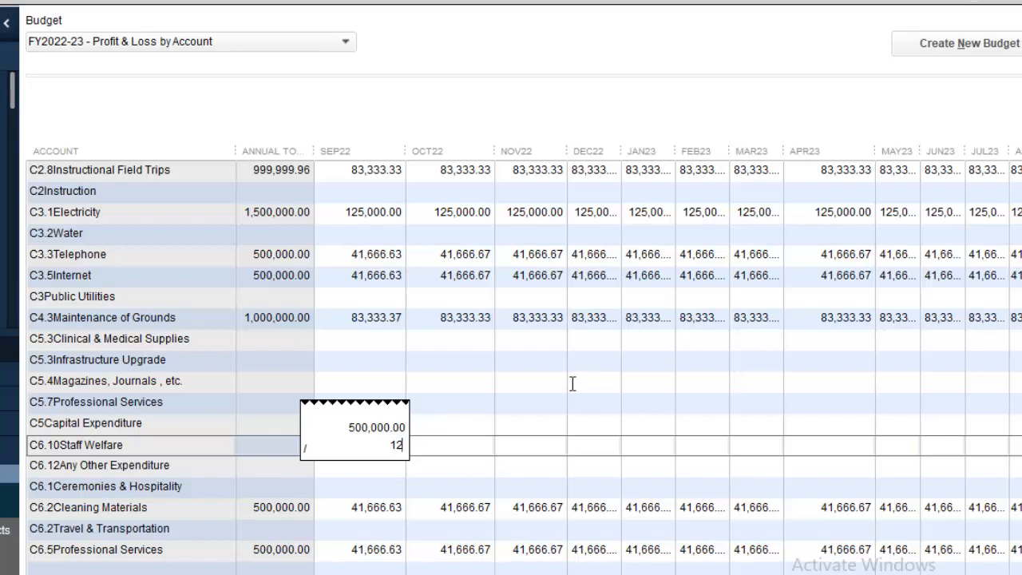
pyautogui.press('Return')
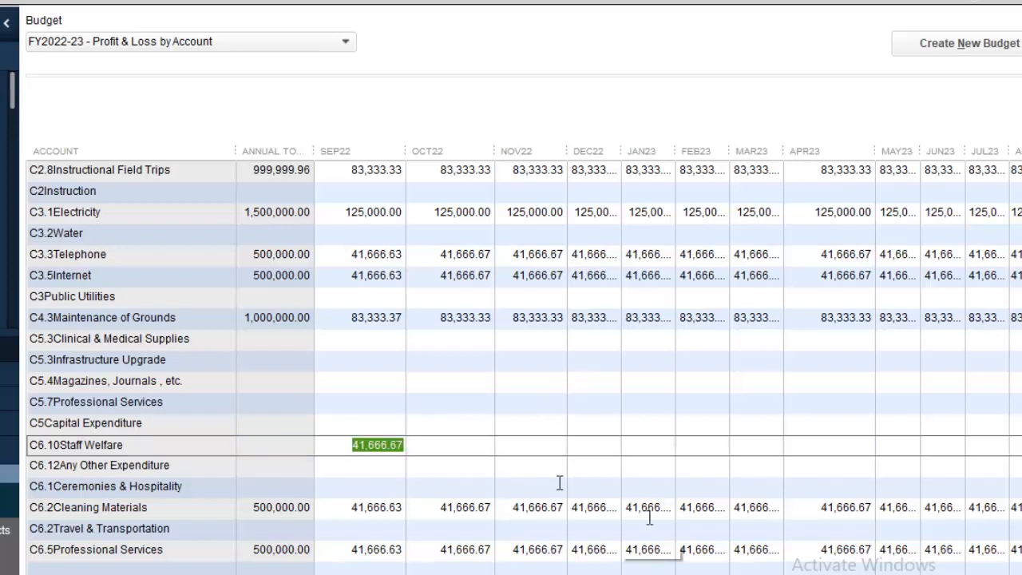
pyautogui.click(88, 574)
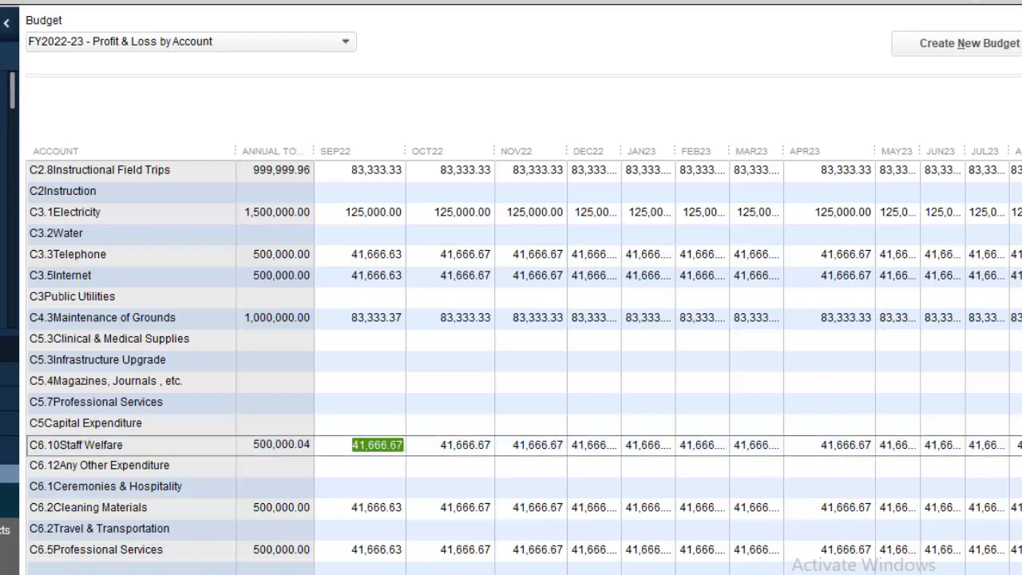
# Change Staff Welfare's SEP22 amount to 41,666.63 so the year totals 500,000.00.
pyautogui.click(403, 445)
pyautogui.press('BackSpace')
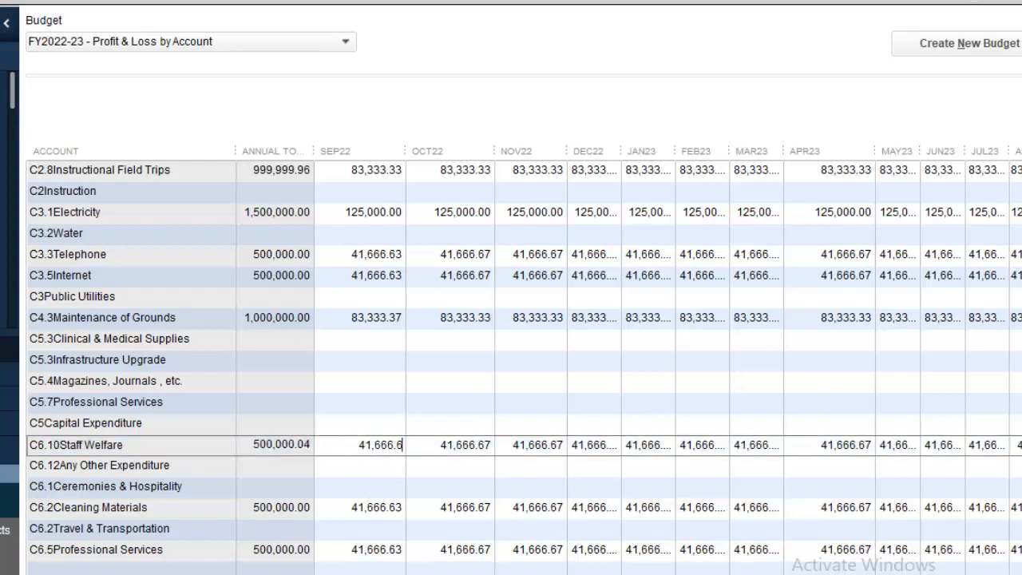
pyautogui.write('3')
pyautogui.click(456, 445)
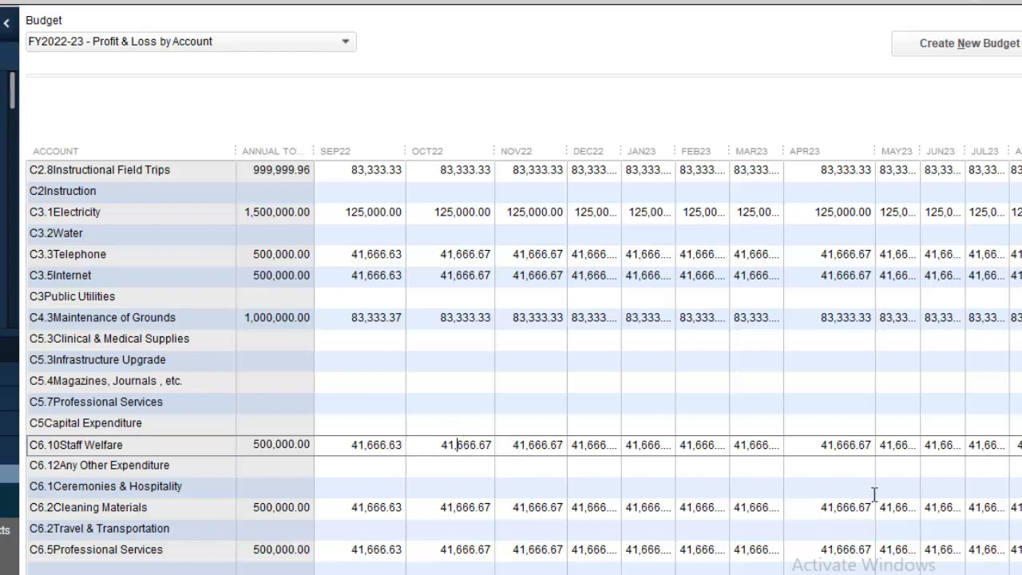
pyautogui.scroll(-7, 524, 350)
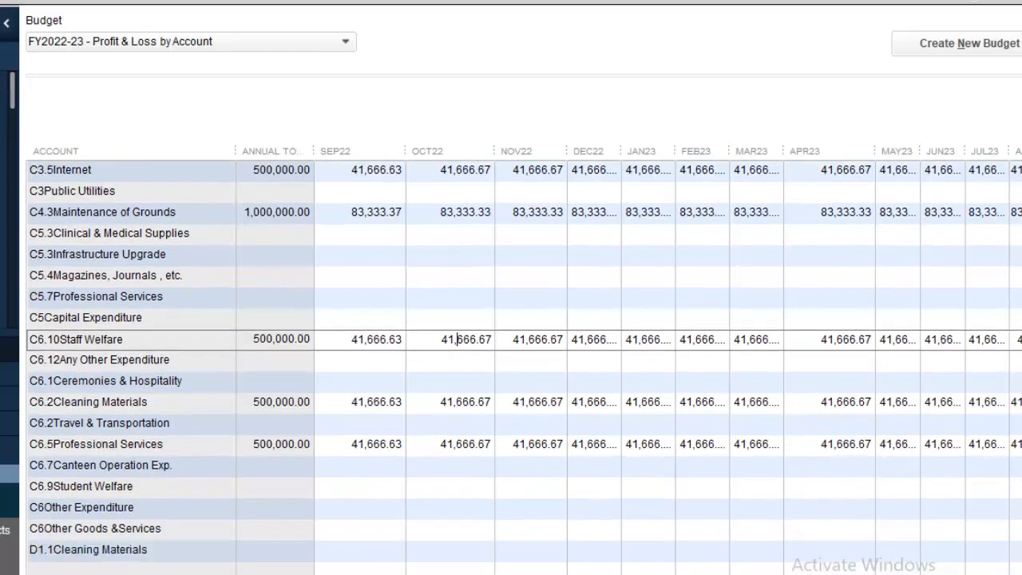
pyautogui.scroll(-6, 524, 350)
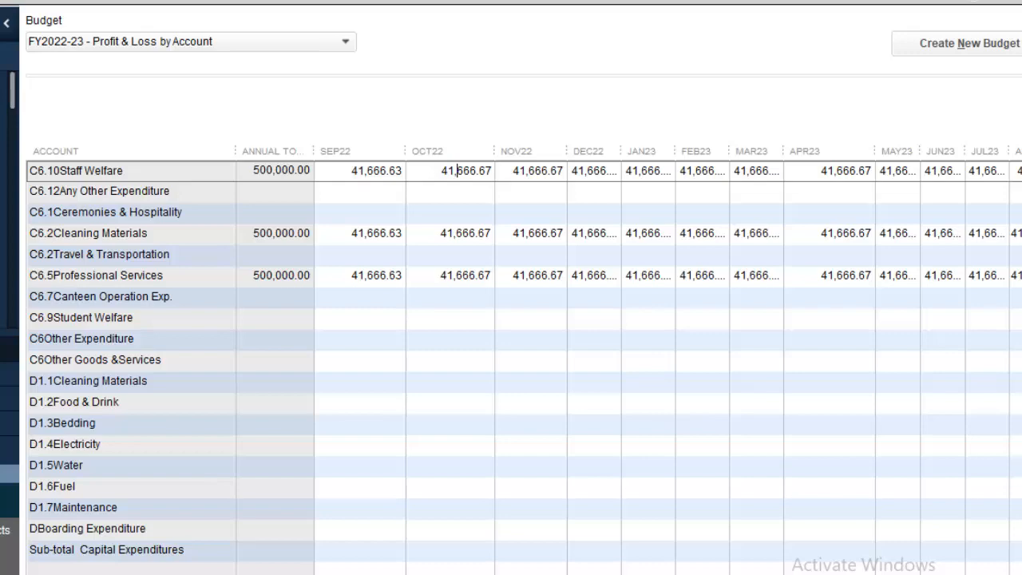
pyautogui.scroll(-4, 523, 351)
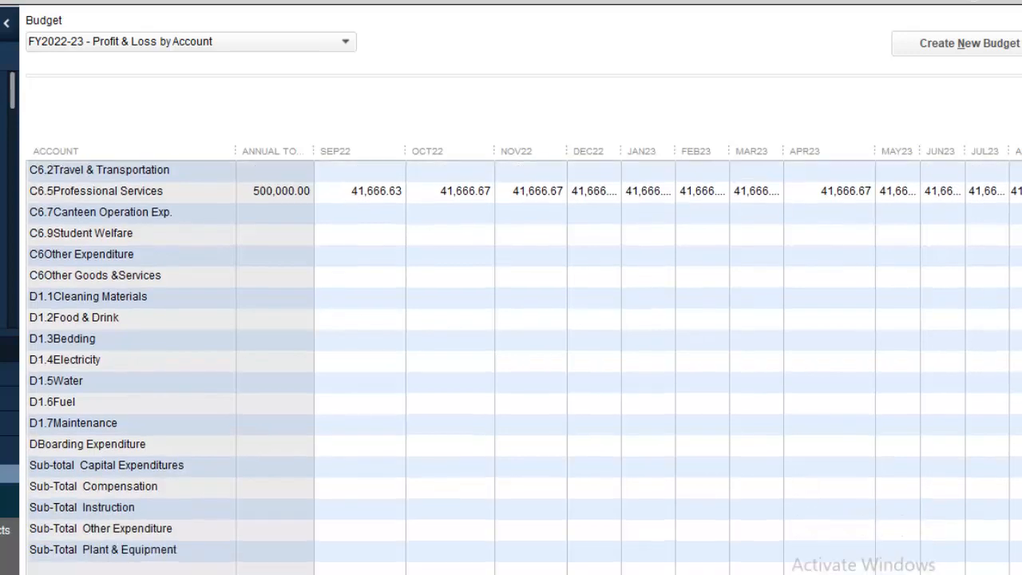
pyautogui.scroll(12, 524, 350)
pyautogui.scroll(7, 524, 350)
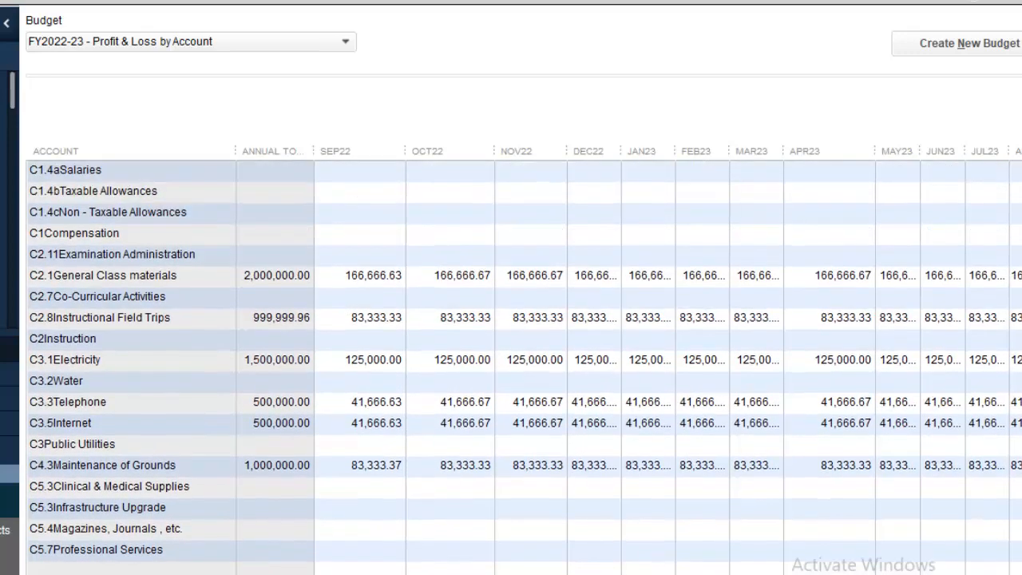
pyautogui.scroll(3, 523, 351)
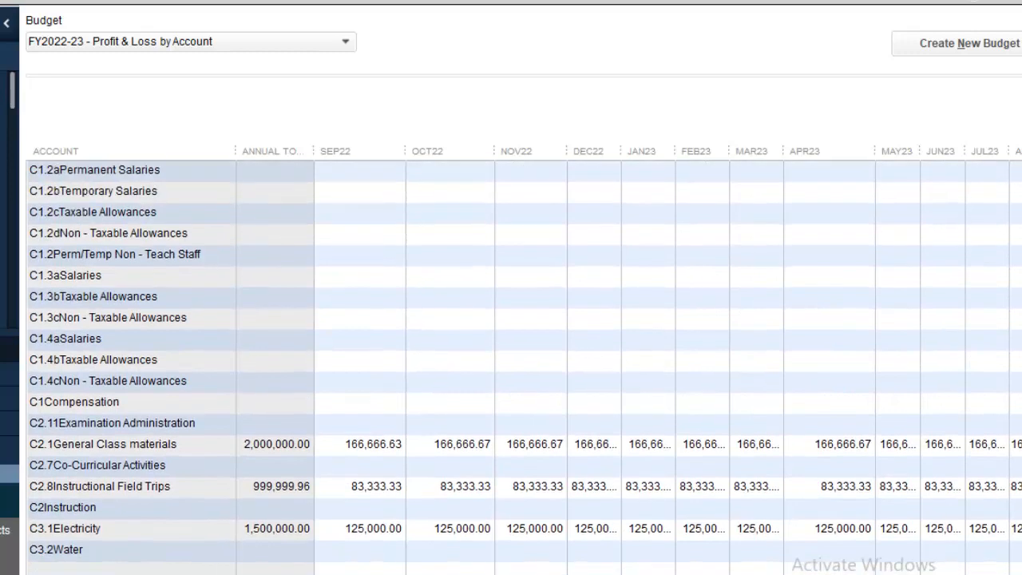
pyautogui.scroll(5, 524, 351)
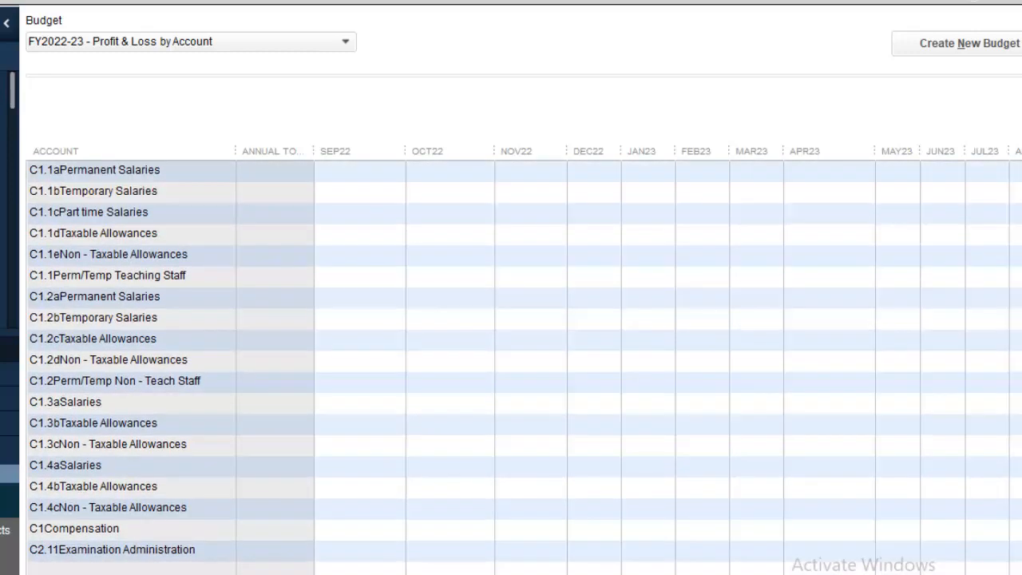
pyautogui.scroll(-10, 524, 351)
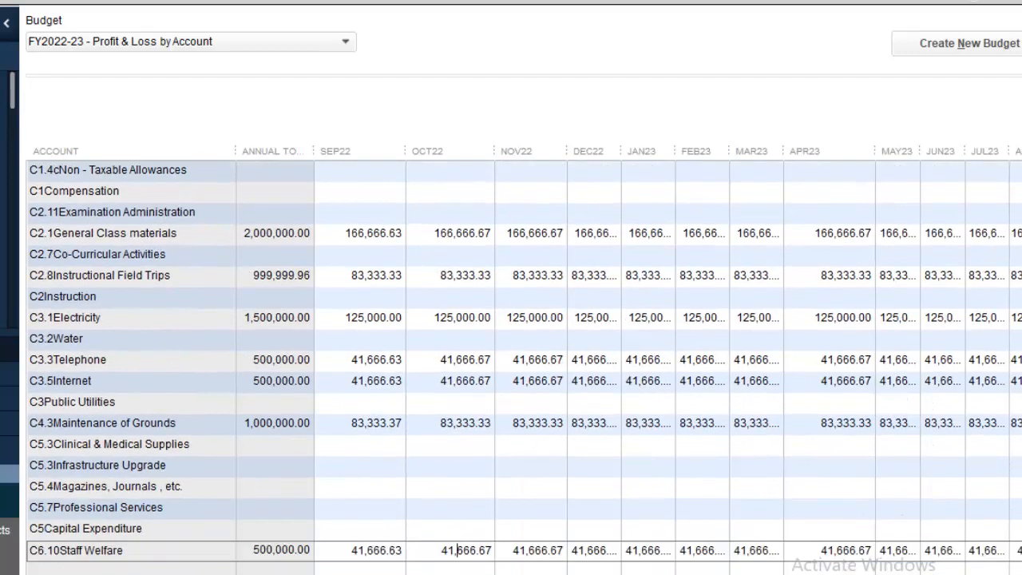
pyautogui.scroll(-5, 523, 367)
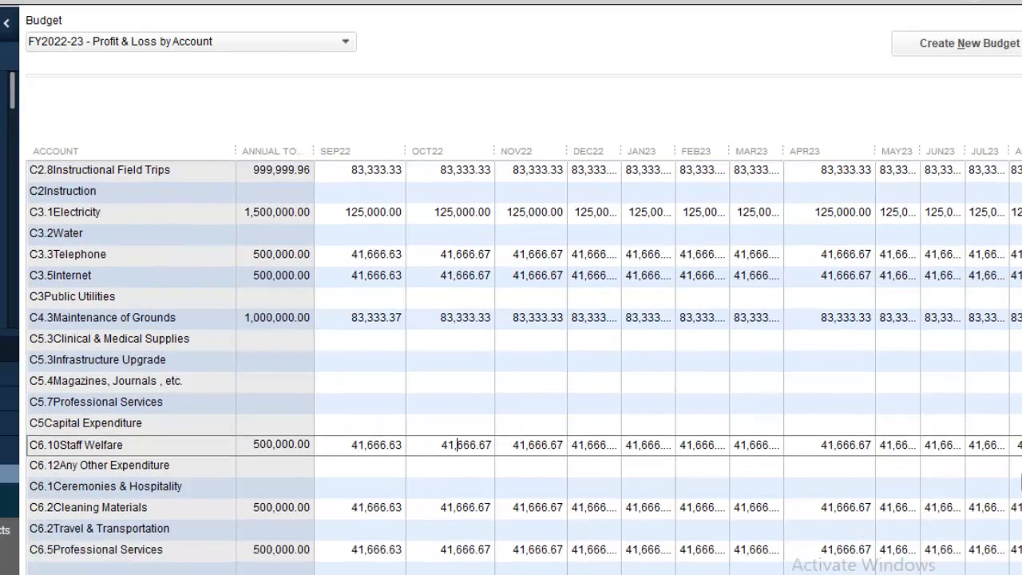
pyautogui.scroll(-5, 457, 445)
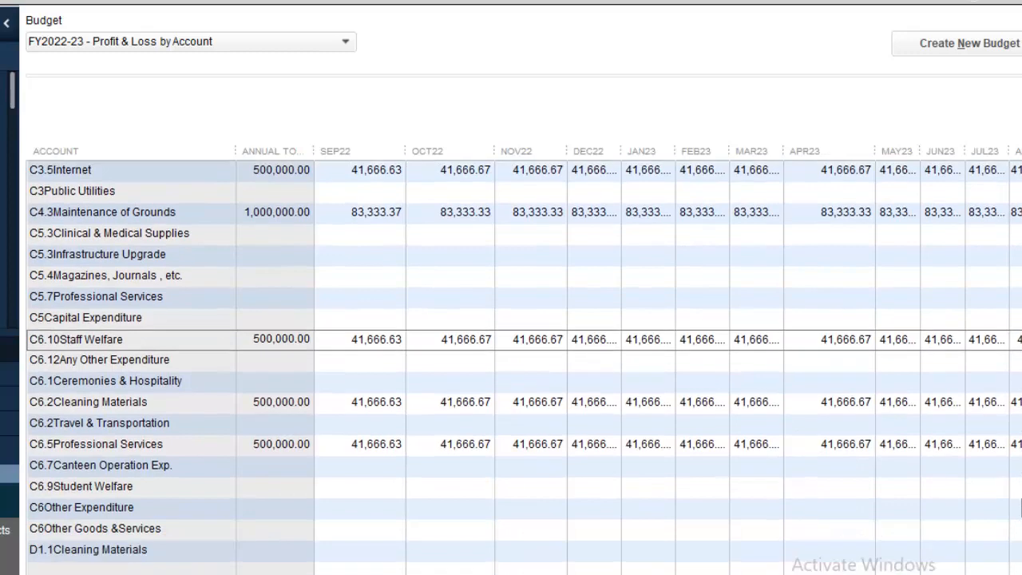
pyautogui.scroll(-7, 457, 444)
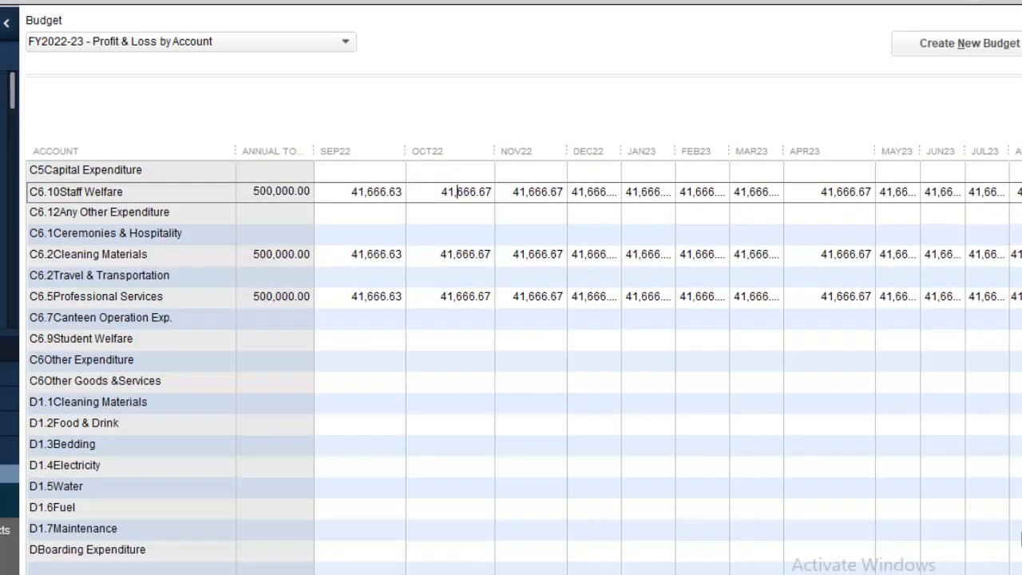
pyautogui.scroll(-6, 456, 191)
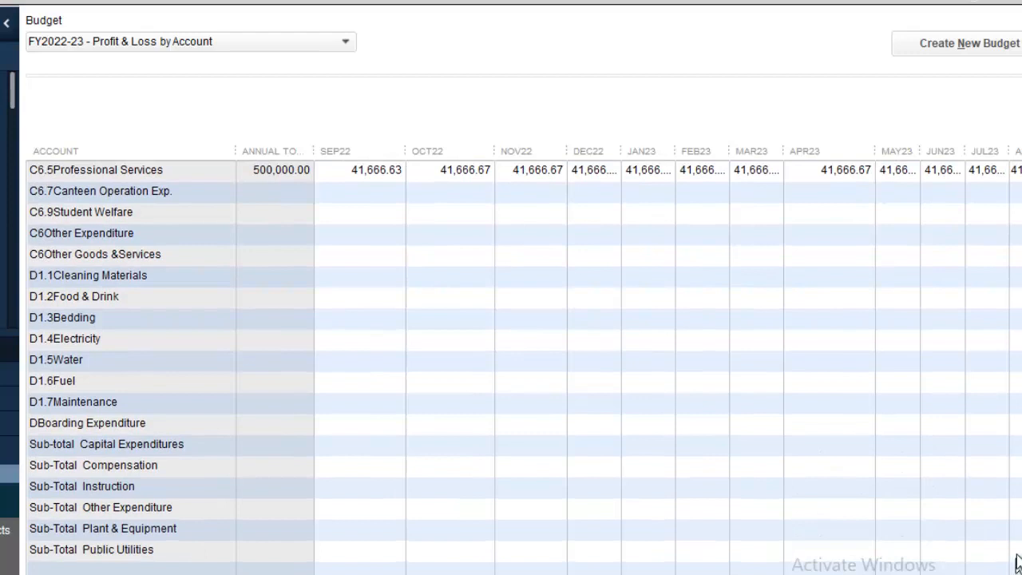
pyautogui.scroll(2, 1019, 559)
pyautogui.scroll(1, 1019, 551)
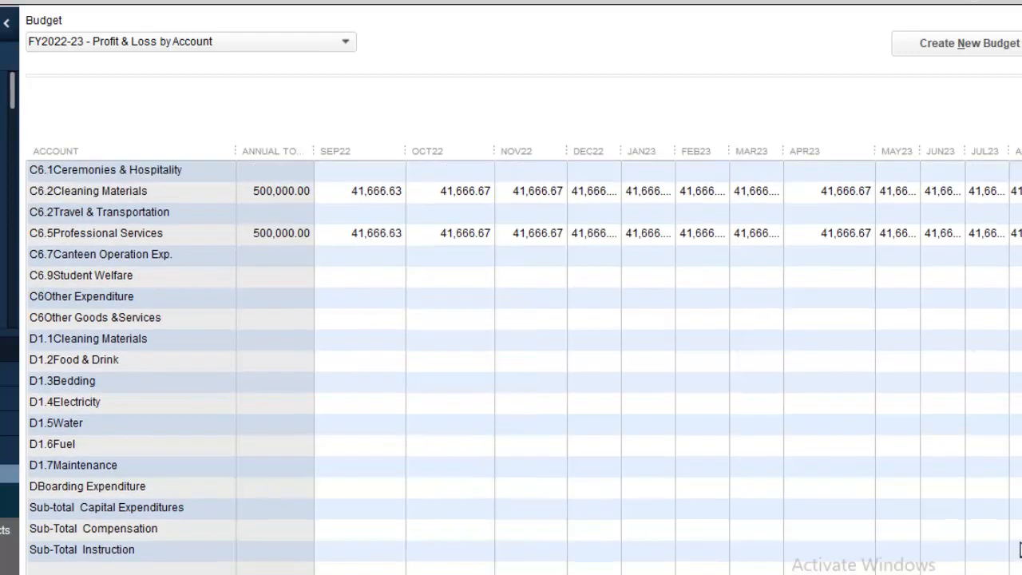
pyautogui.scroll(1, 1019, 551)
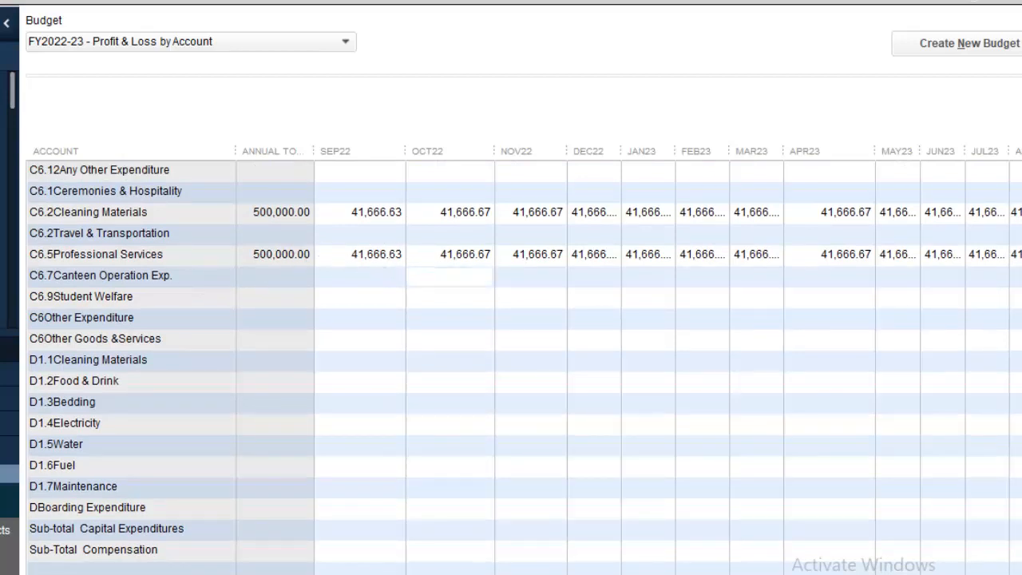
# Fill every C6.7 Canteen Operation Exp. month with 1,000,000 / 12 (83,333.33).
pyautogui.click(397, 276)
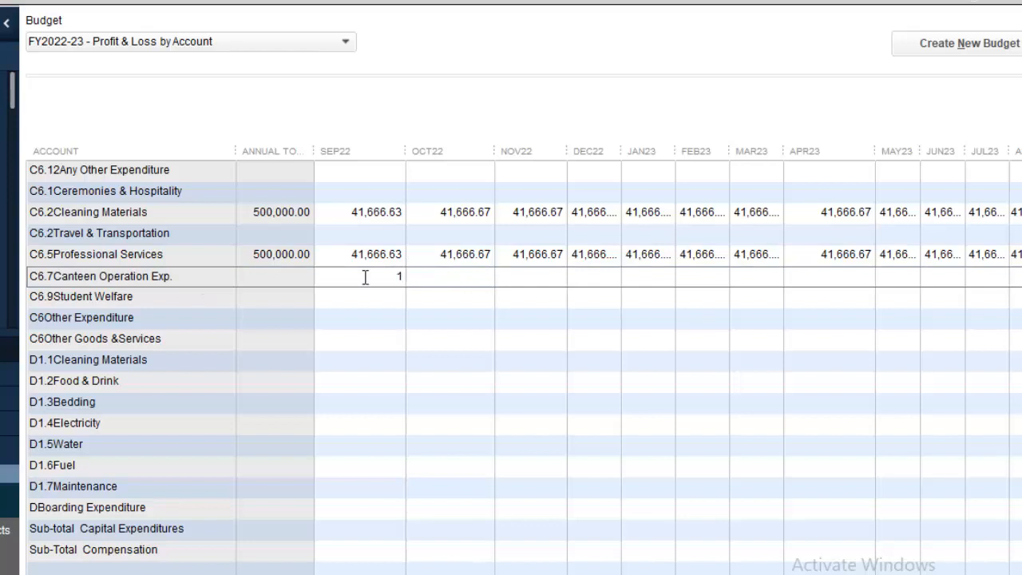
pyautogui.write('1000000/1')
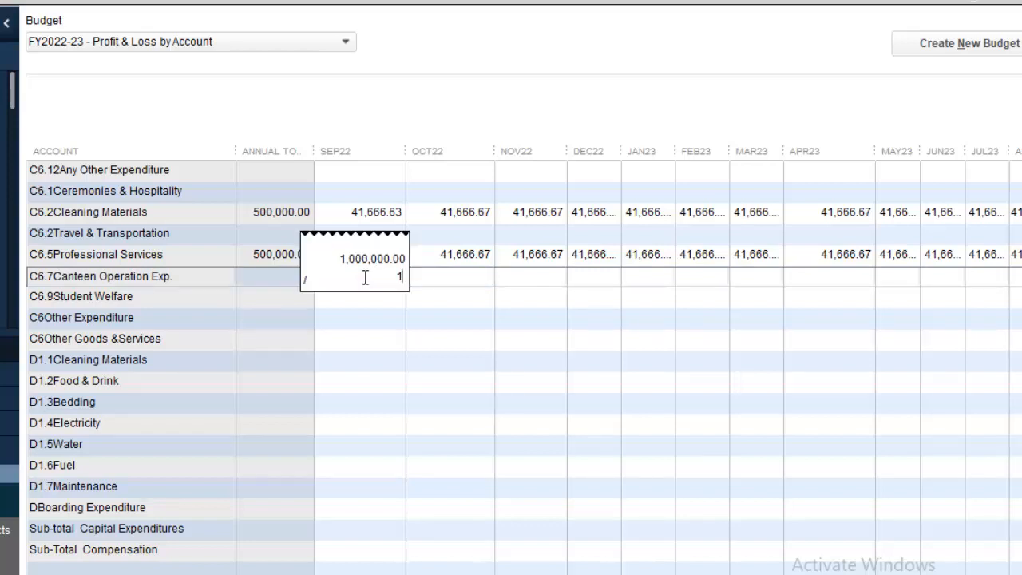
pyautogui.write('2')
pyautogui.press('Return')
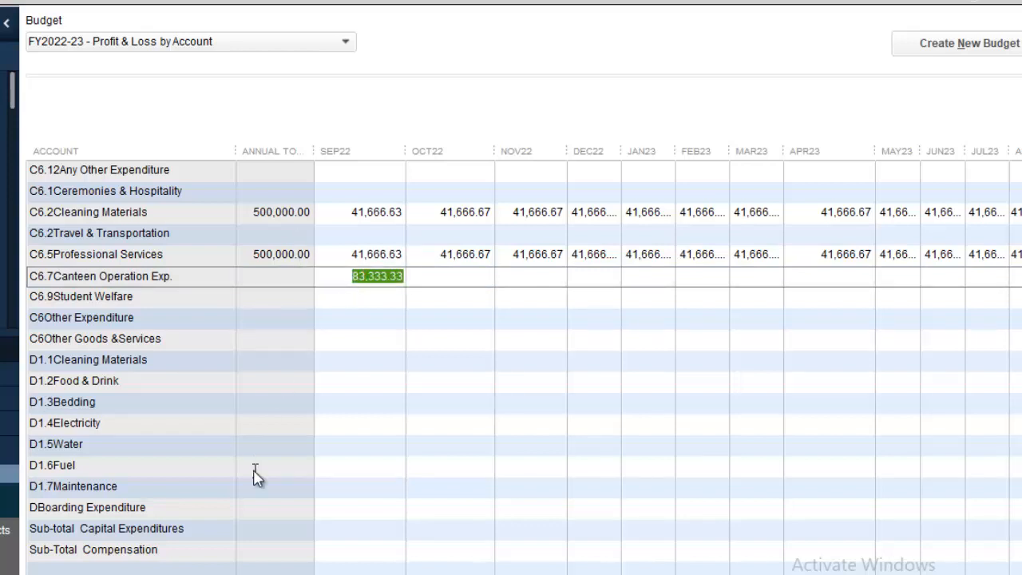
pyautogui.click(109, 573)
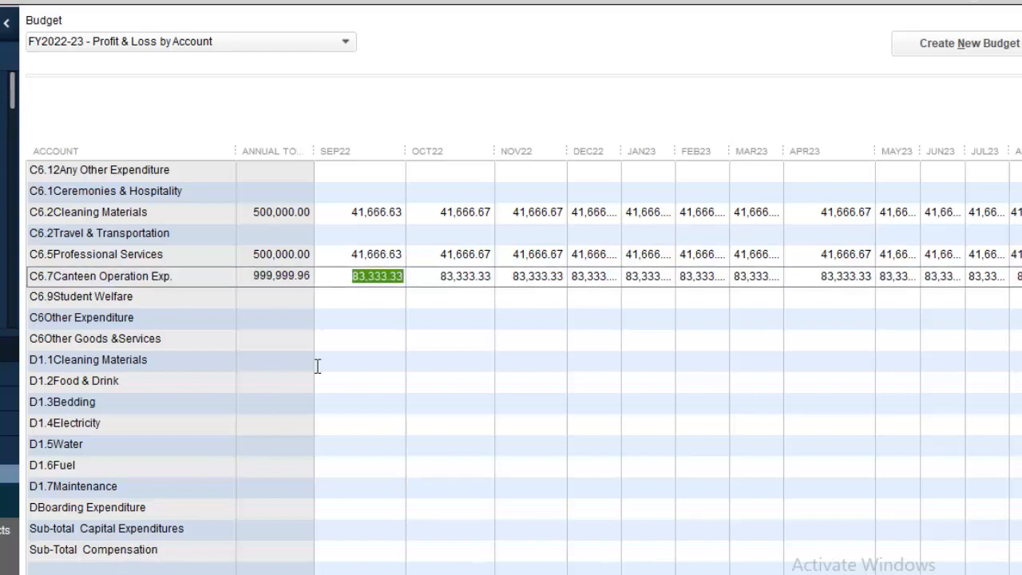
# Change Canteen's SEP22 amount to 83,333.37 for exactly 1,000,000.00, then close Set Up Budgets.
pyautogui.click(401, 276)
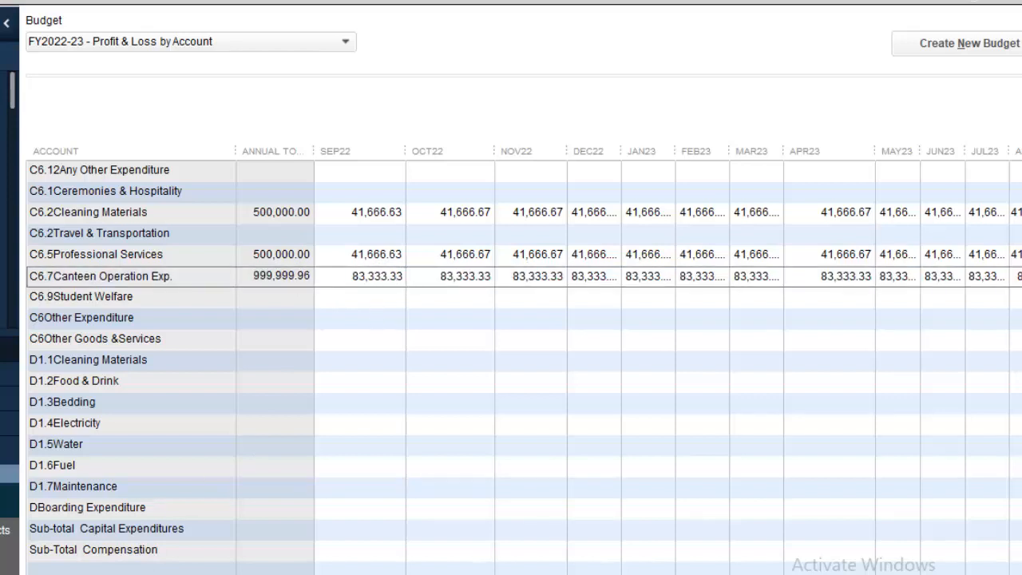
pyautogui.press('Delete')
pyautogui.write('7')
pyautogui.click(452, 429)
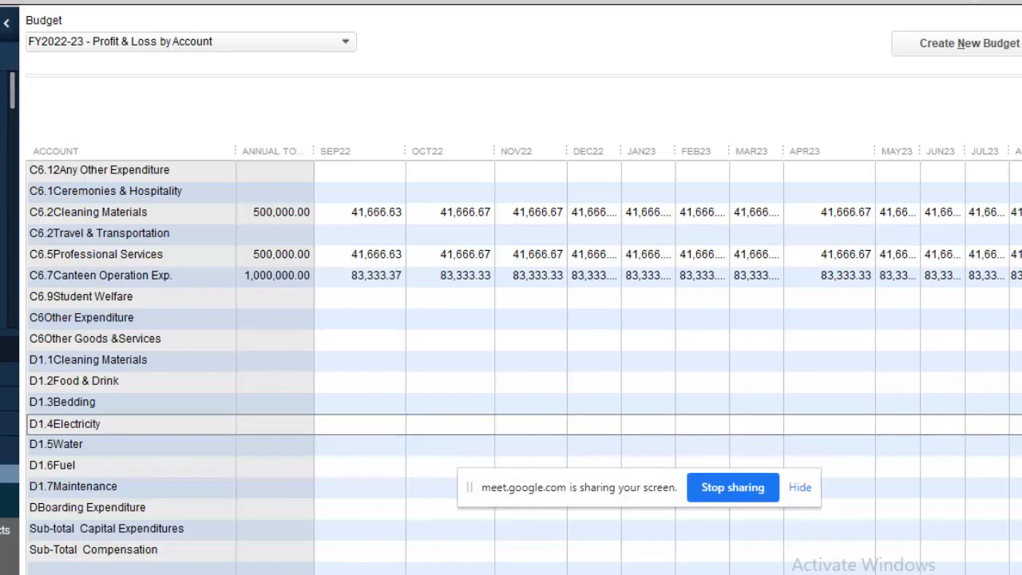
pyautogui.press('Escape')
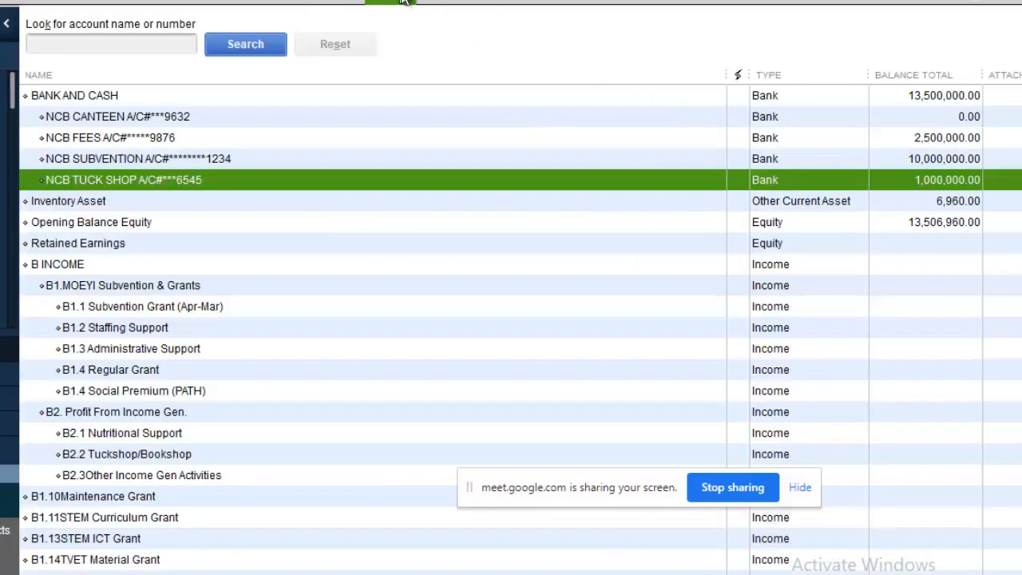
# Create a Budget Overview report from FY2022-23 - Profit & Loss by Account, by month.
pyautogui.click(332, 4)
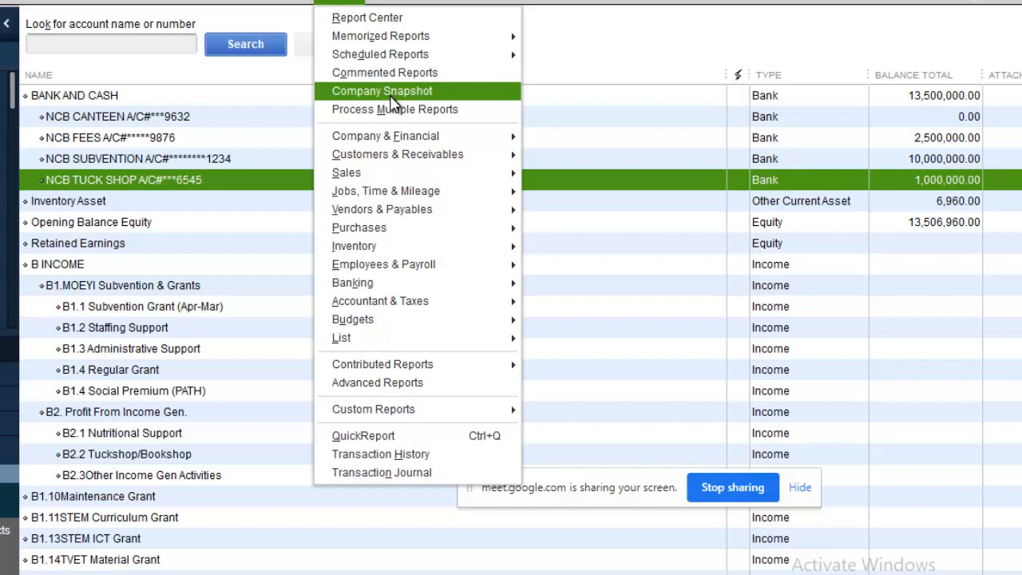
pyautogui.moveTo(438, 321)
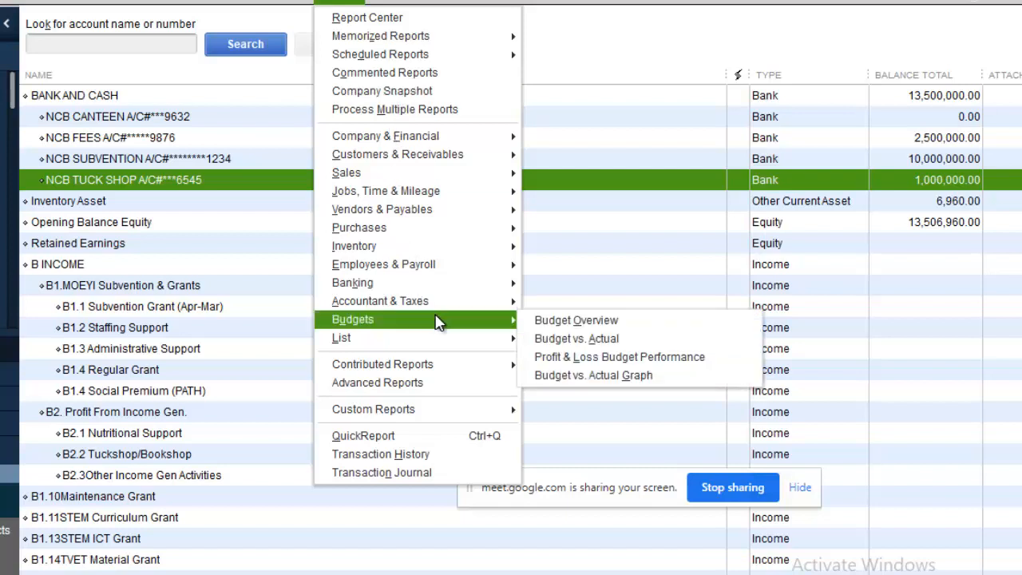
pyautogui.click(599, 323)
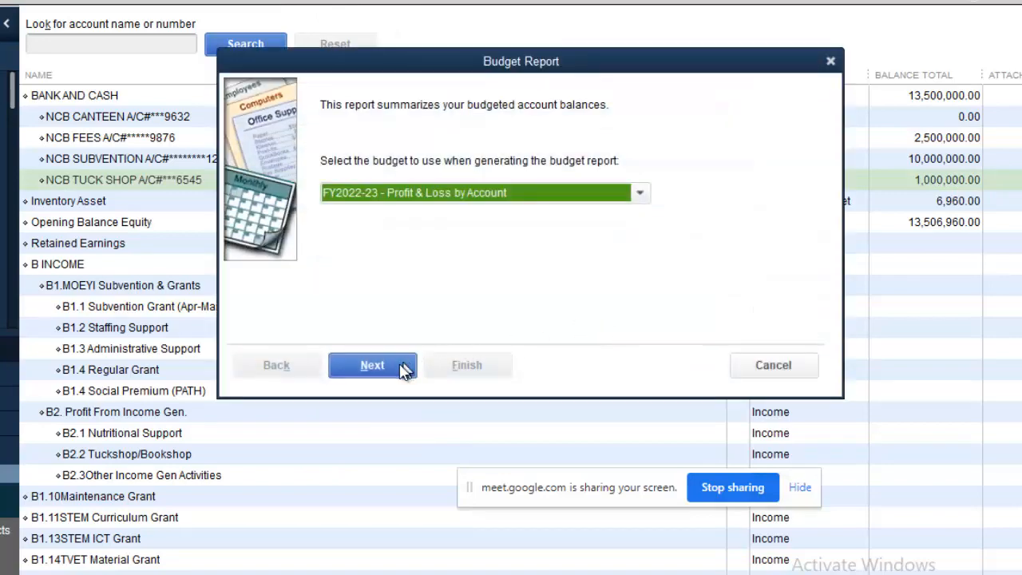
pyautogui.click(403, 368)
pyautogui.click(401, 370)
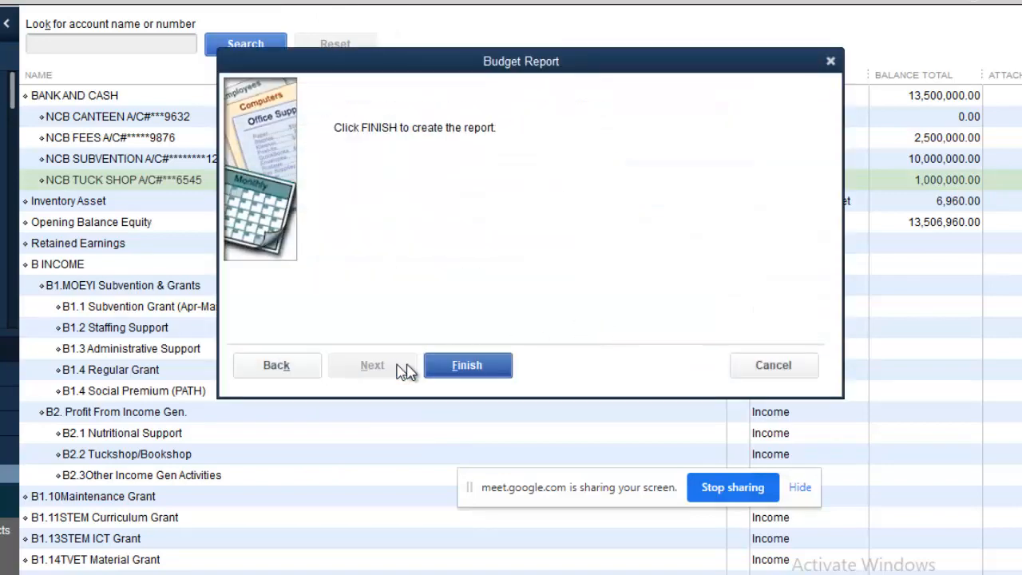
pyautogui.click(483, 372)
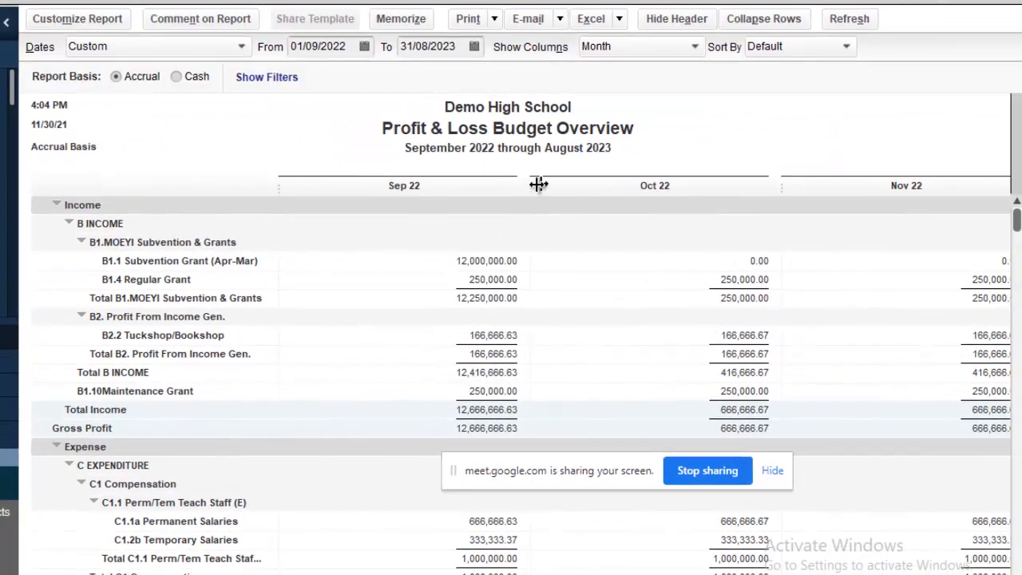
# Narrow all month columns and the account name column of the report.
pyautogui.moveTo(529, 187); pyautogui.dragTo(372, 190)
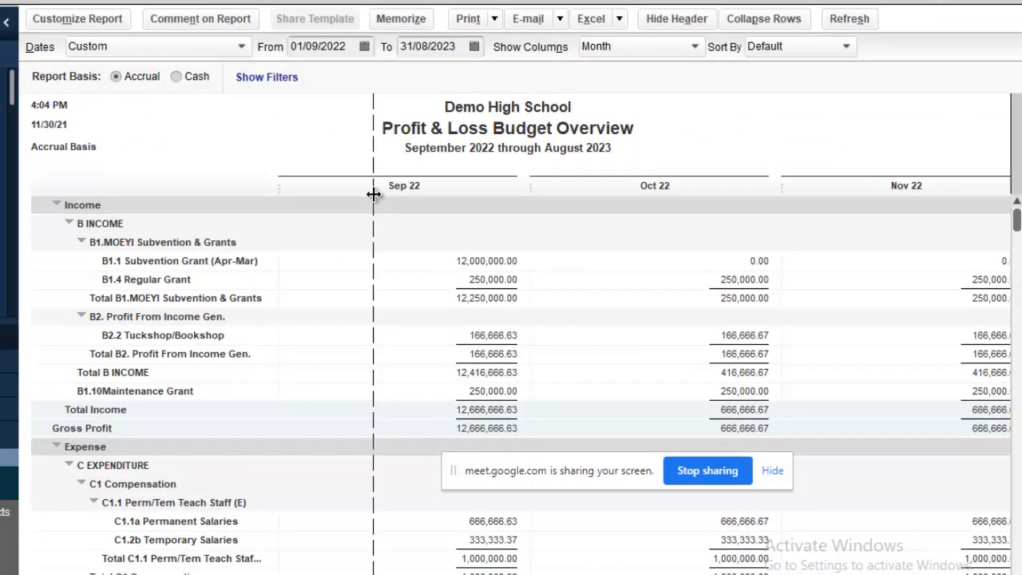
pyautogui.click(387, 176)
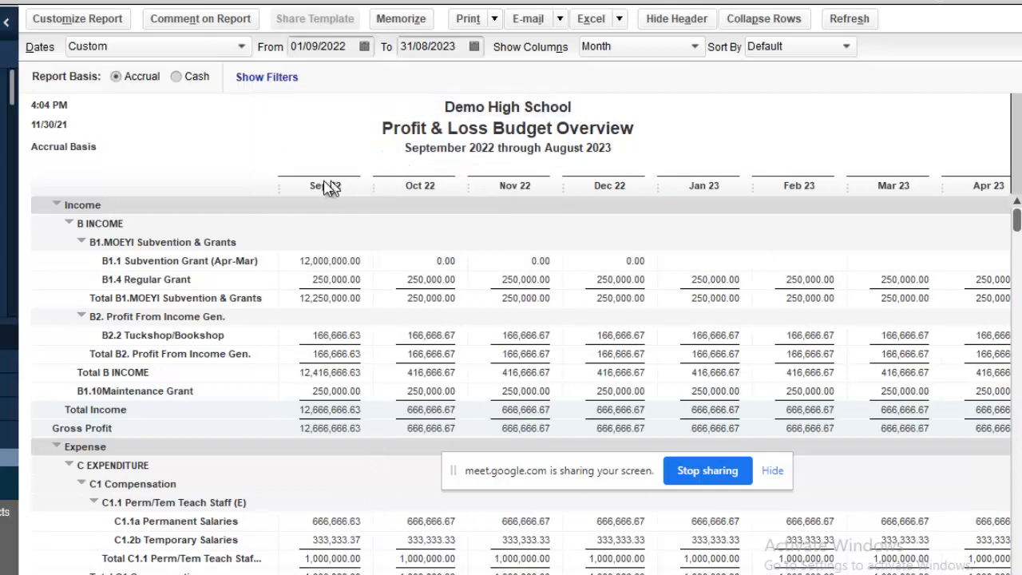
pyautogui.moveTo(279, 183); pyautogui.dragTo(252, 186)
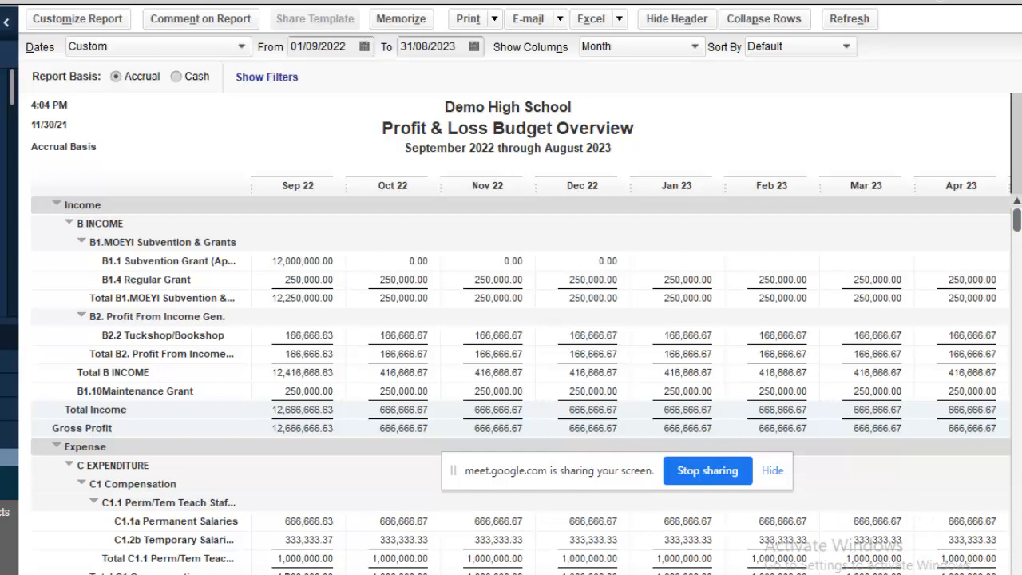
# Scroll to the TOTAL column showing income 20,000,000.00 and net income -999,999.96.
pyautogui.moveTo(285, 572); pyautogui.dragTo(1017, 529)
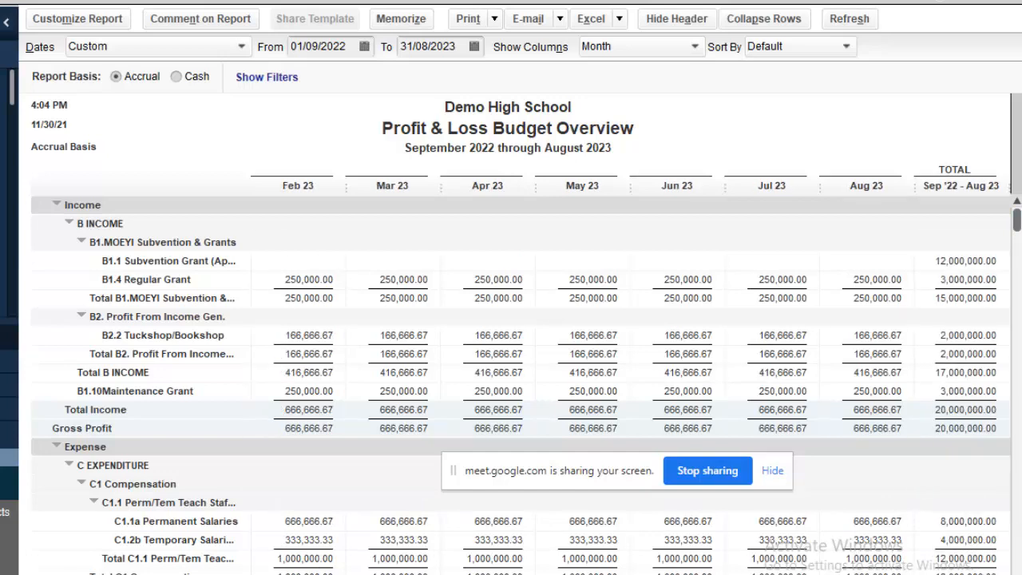
pyautogui.scroll(-4, 519, 383)
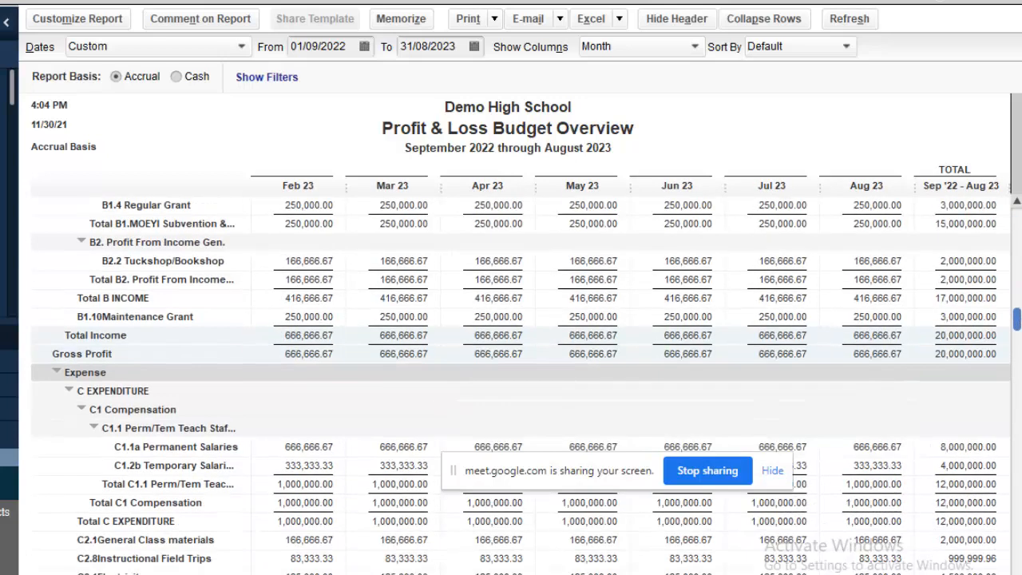
pyautogui.scroll(-1, 519, 383)
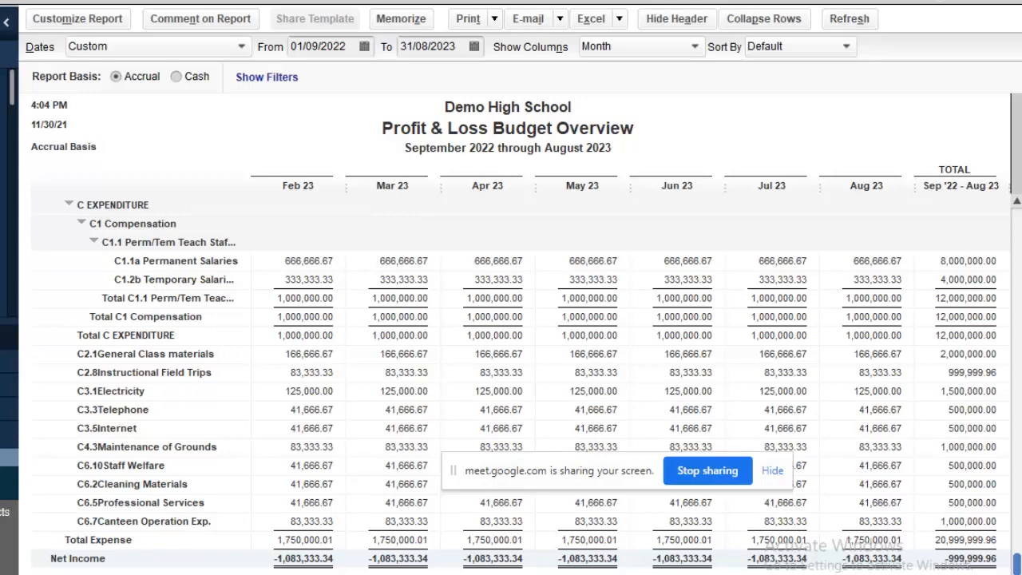
pyautogui.moveTo(1018, 559)
pyautogui.mouseDown()
pyautogui.moveTo(1015, 436)
pyautogui.moveTo(1018, 541)
pyautogui.mouseUp()
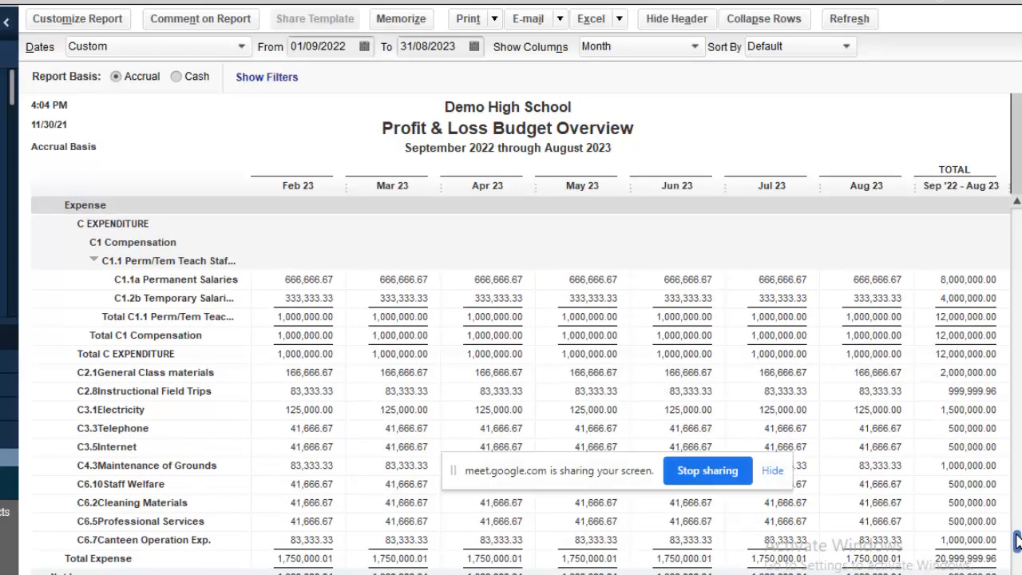
pyautogui.moveTo(1018, 541); pyautogui.dragTo(1018, 561)
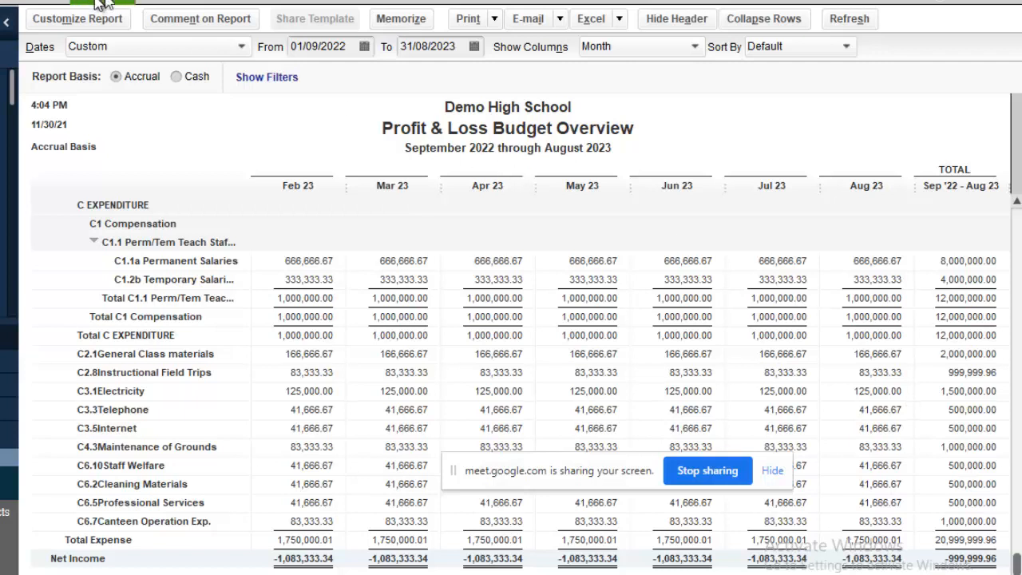
# Reopen the FY2022-23 budget in Set Up Budgets.
pyautogui.click(64, 4)
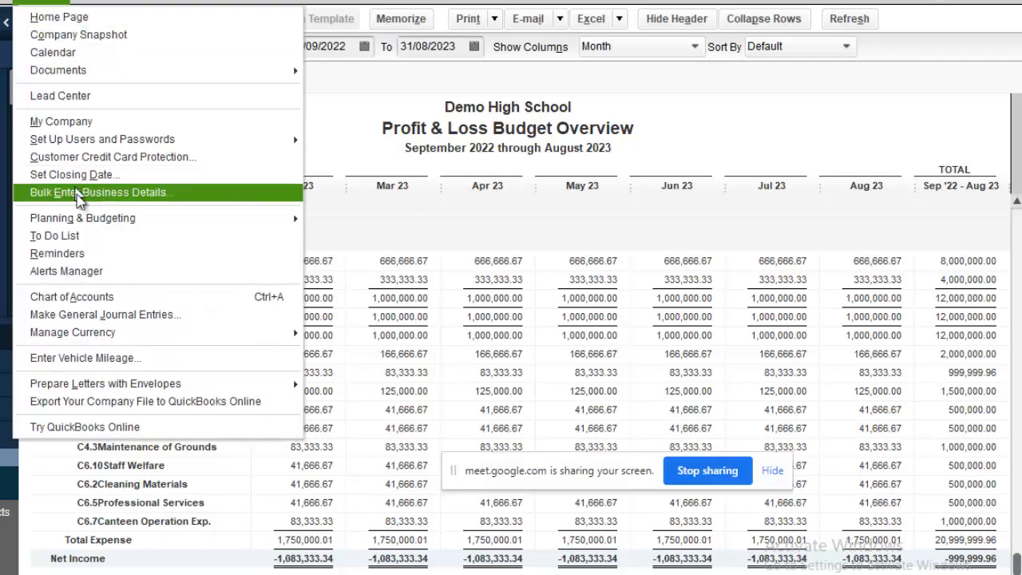
pyautogui.moveTo(88, 220)
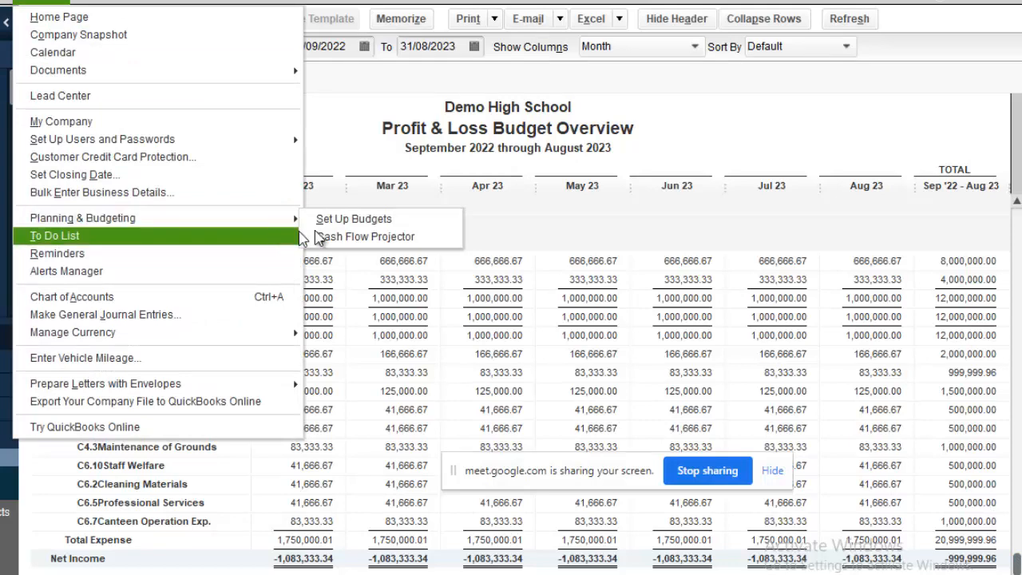
pyautogui.click(335, 224)
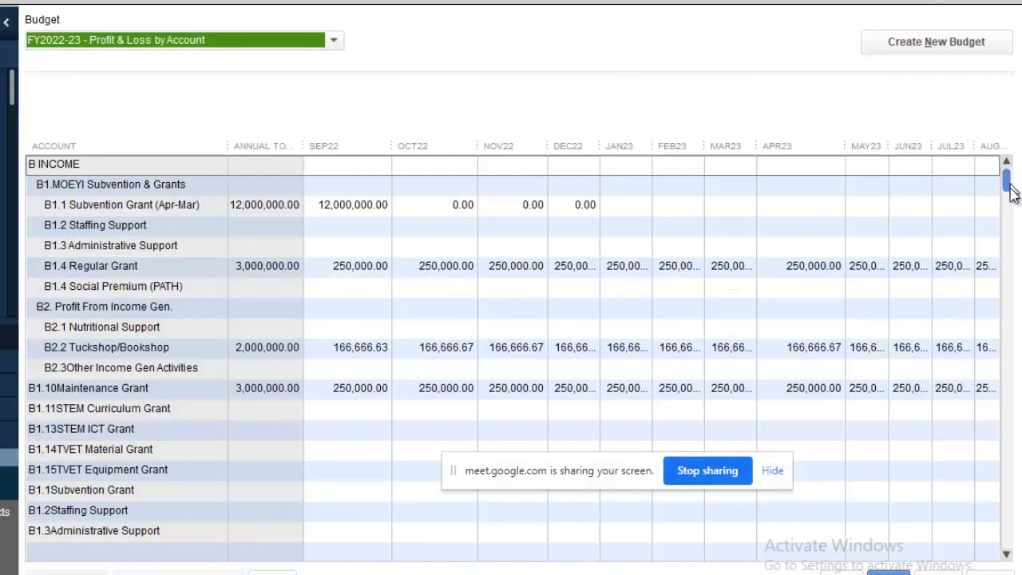
pyautogui.moveTo(1006, 187); pyautogui.dragTo(991, 511)
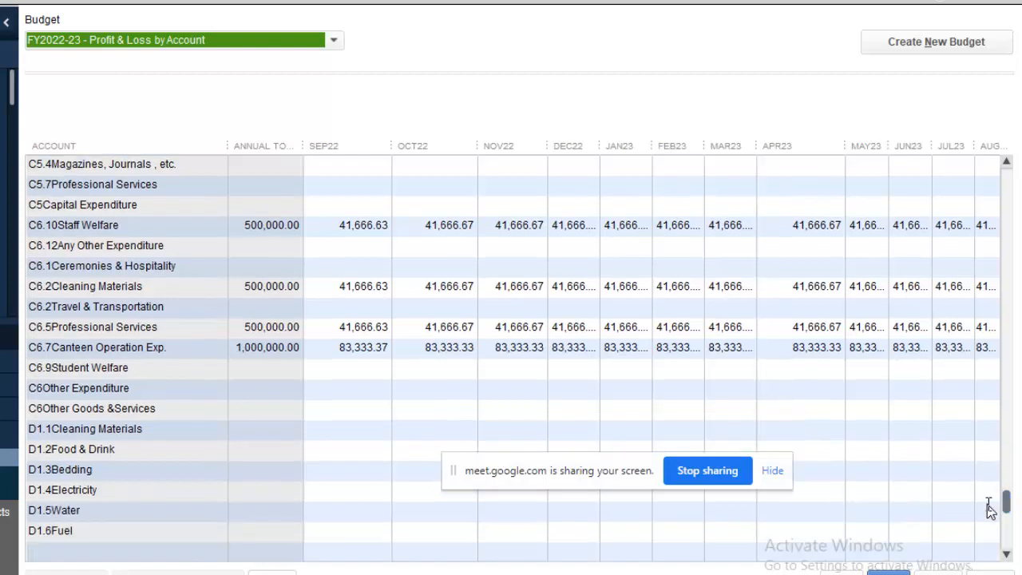
# Set C6.7 Canteen Operation Exp. to 0 across all months and save the budget.
pyautogui.click(340, 349)
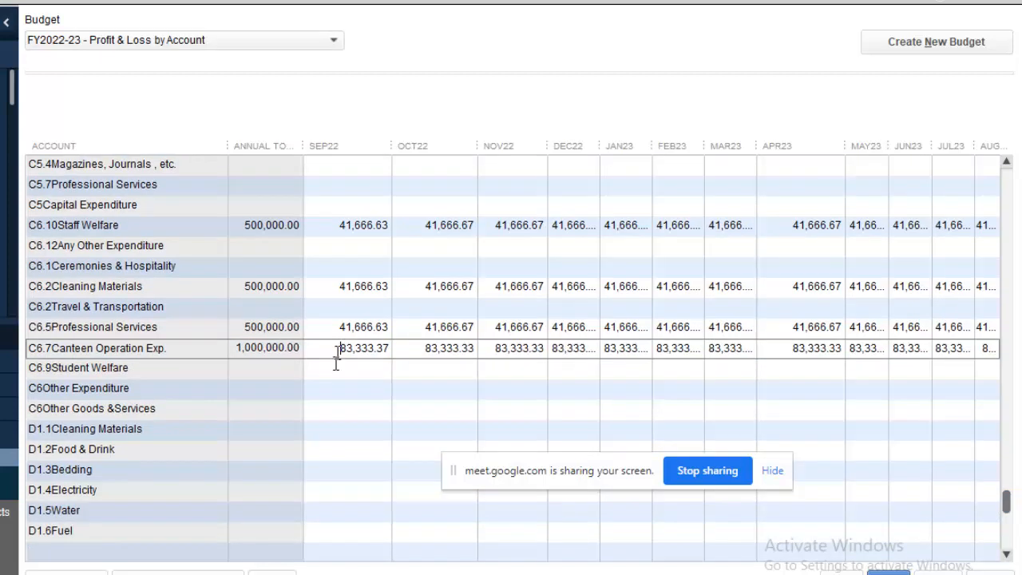
pyautogui.click(272, 571)
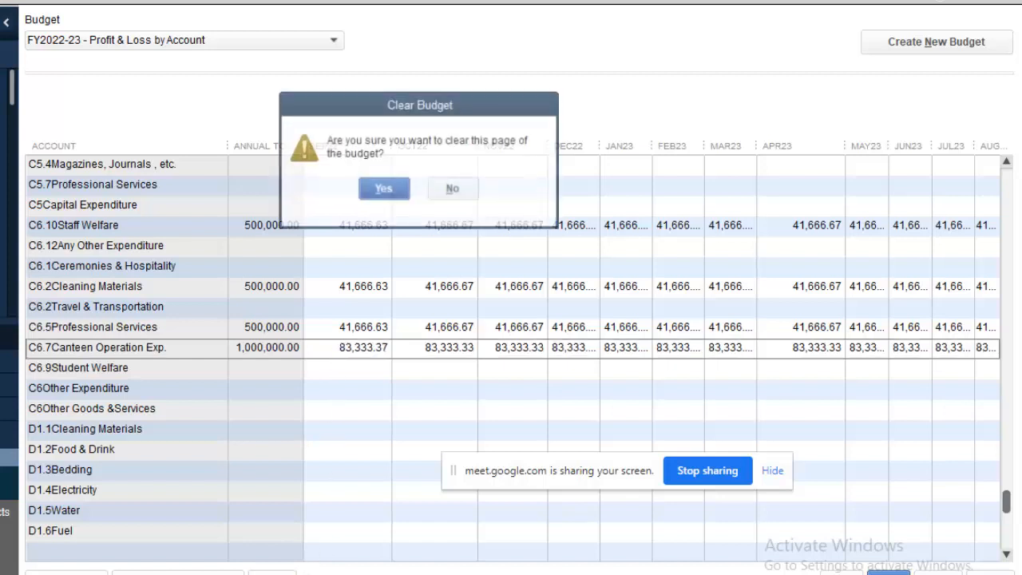
pyautogui.click(469, 206)
pyautogui.click(330, 349)
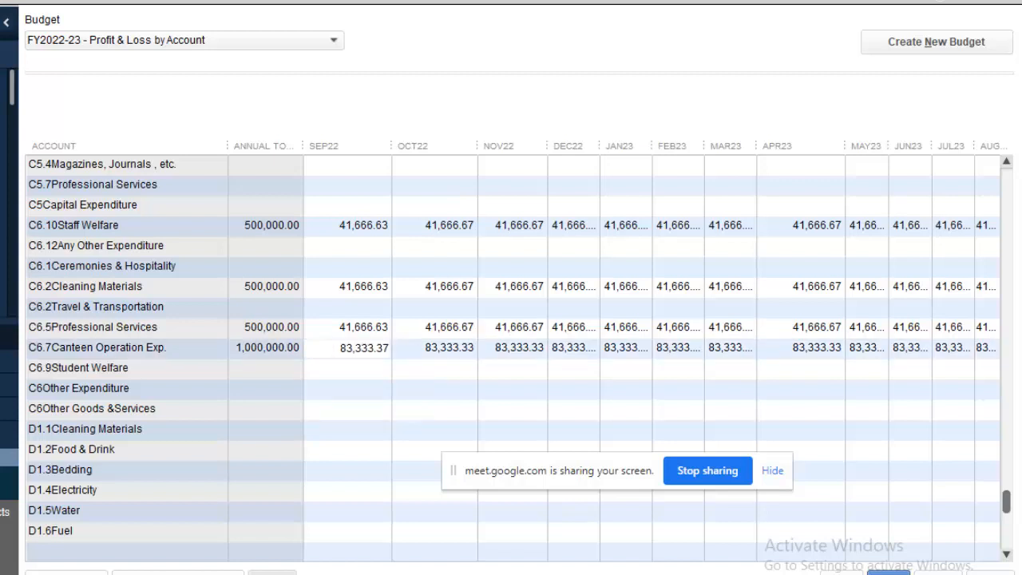
pyautogui.moveTo(339, 348); pyautogui.dragTo(404, 348)
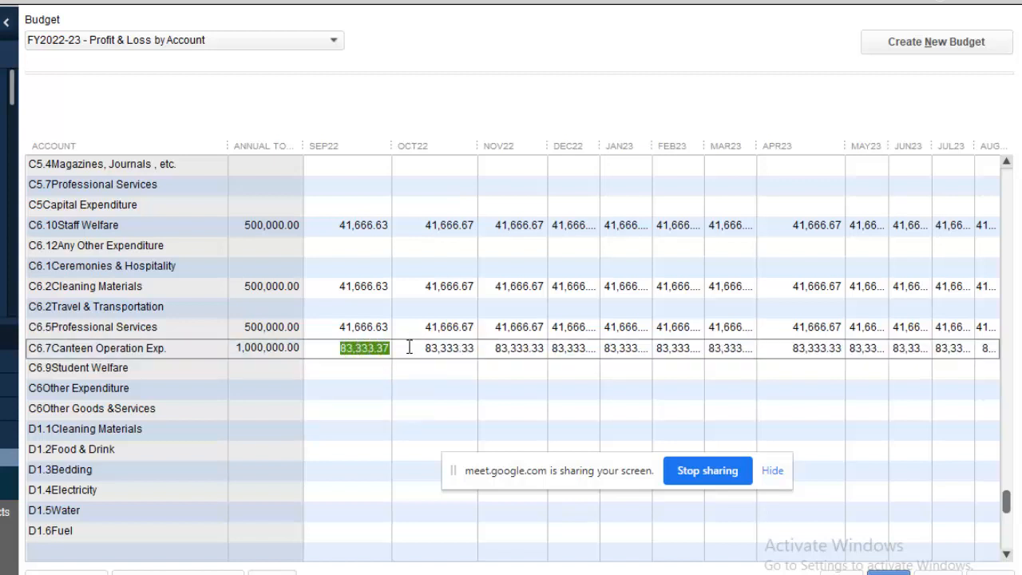
pyautogui.write('0')
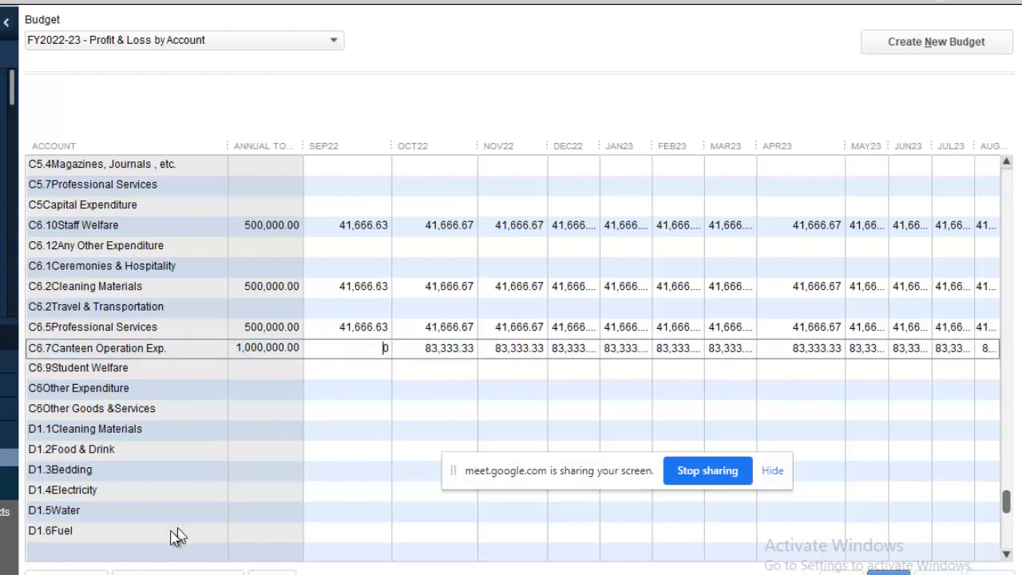
pyautogui.click(80, 571)
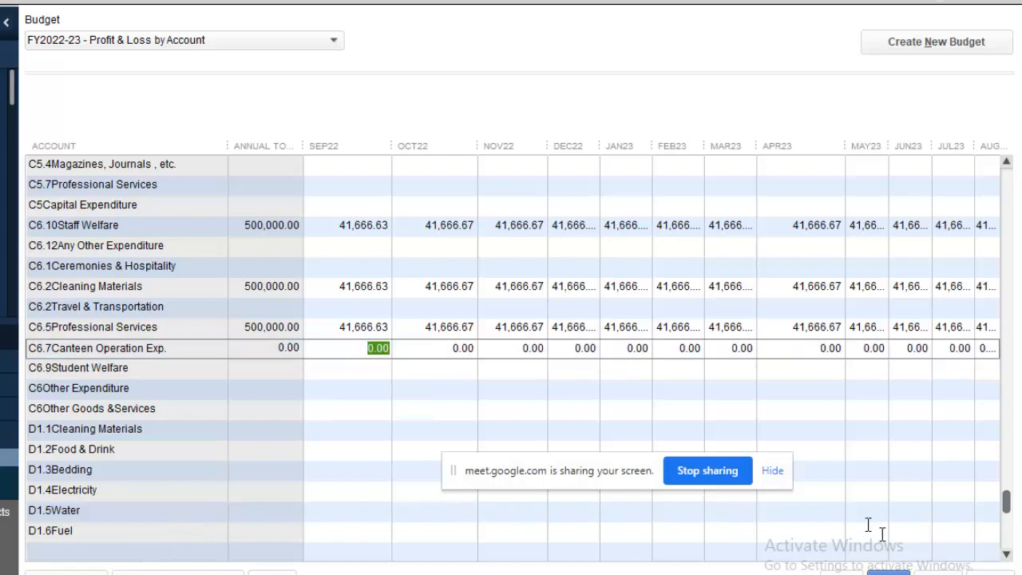
pyautogui.click(888, 573)
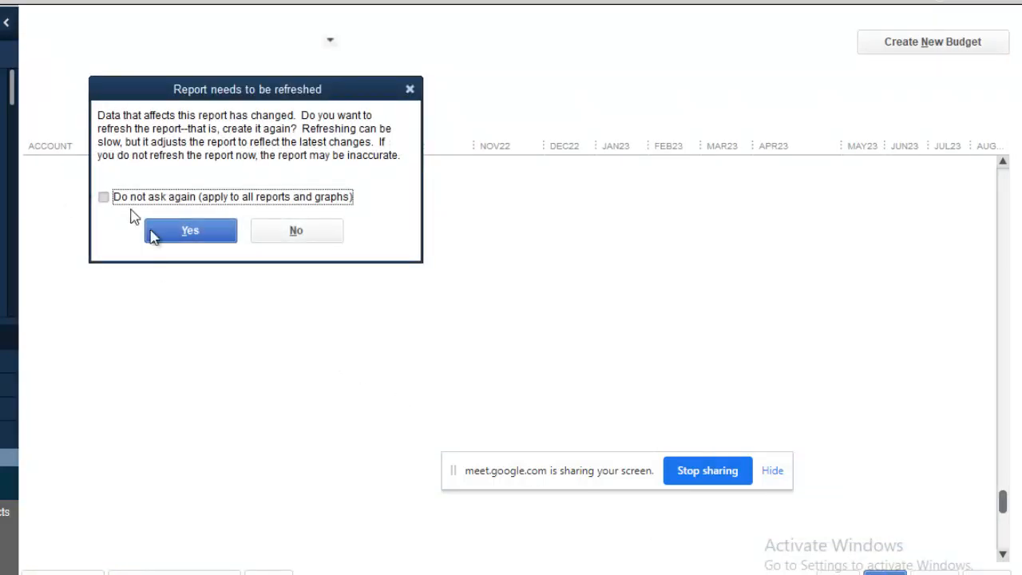
# Refresh the report and check Canteen at 0.00, expenses 19,999,999.96, net income 0.04.
pyautogui.click(190, 233)
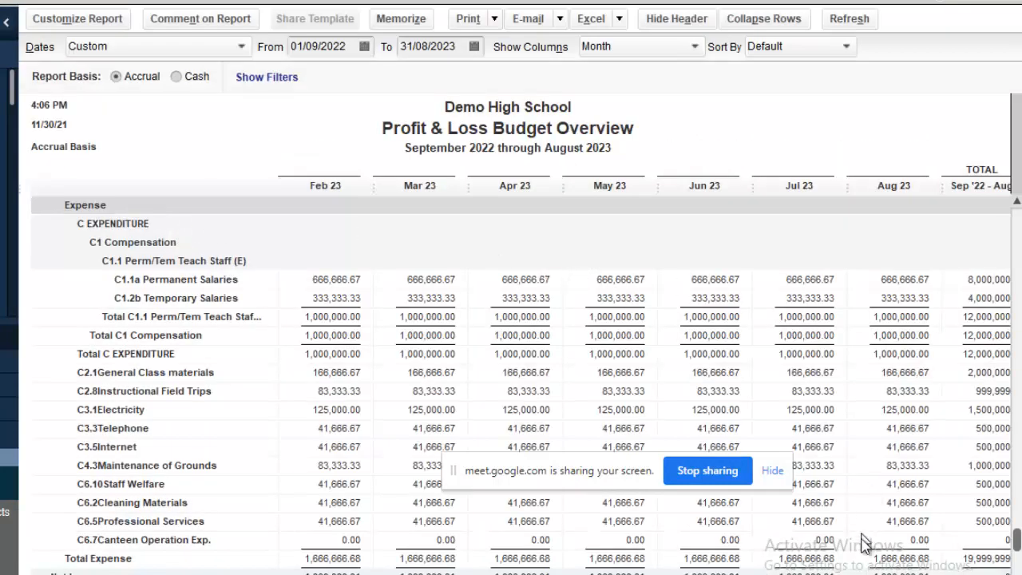
pyautogui.scroll(-1, 1017, 551)
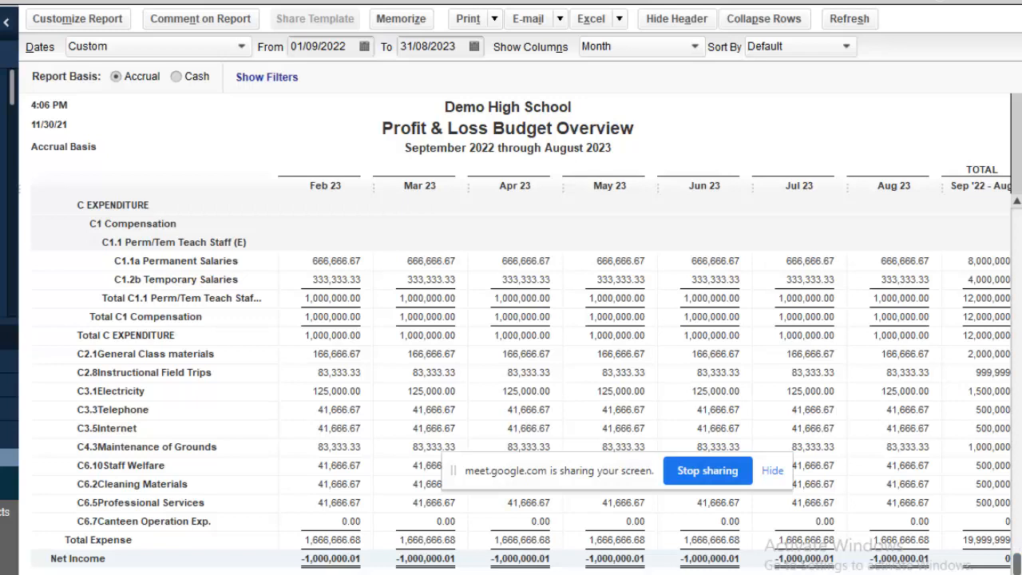
pyautogui.hscroll(1, 521, 367)
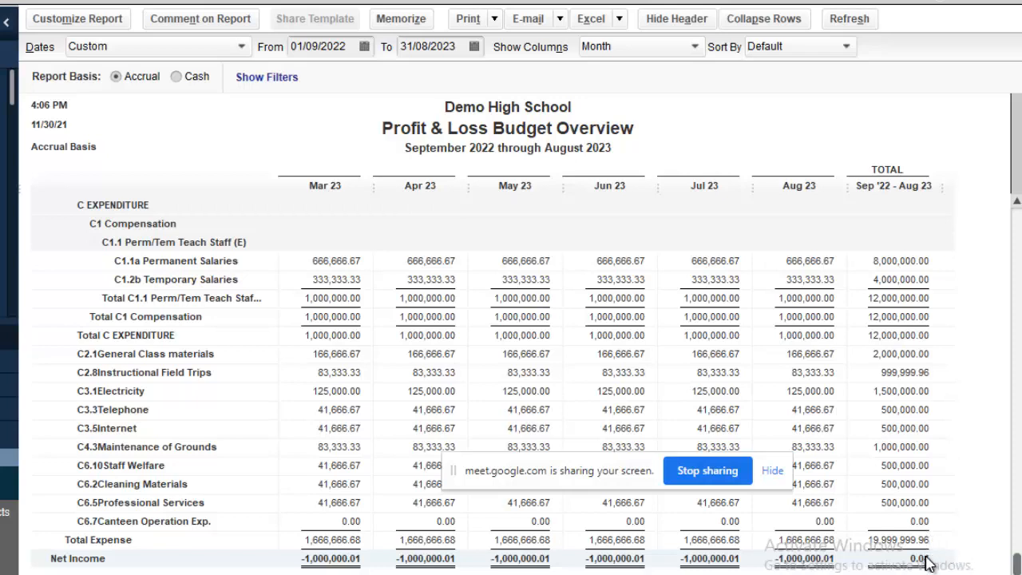
pyautogui.moveTo(1017, 561); pyautogui.dragTo(981, 572)
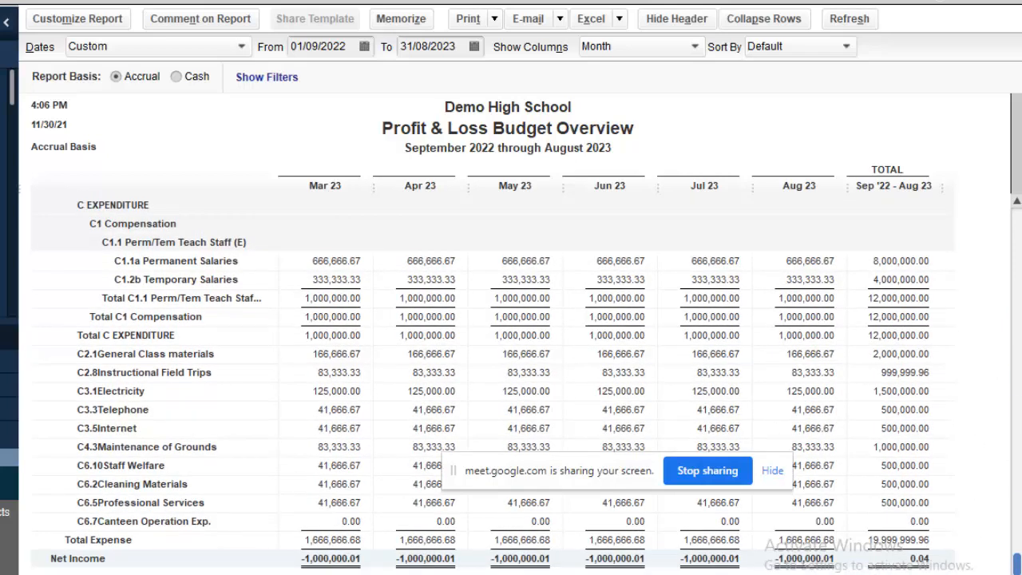
pyautogui.moveTo(980, 572); pyautogui.dragTo(965, 344)
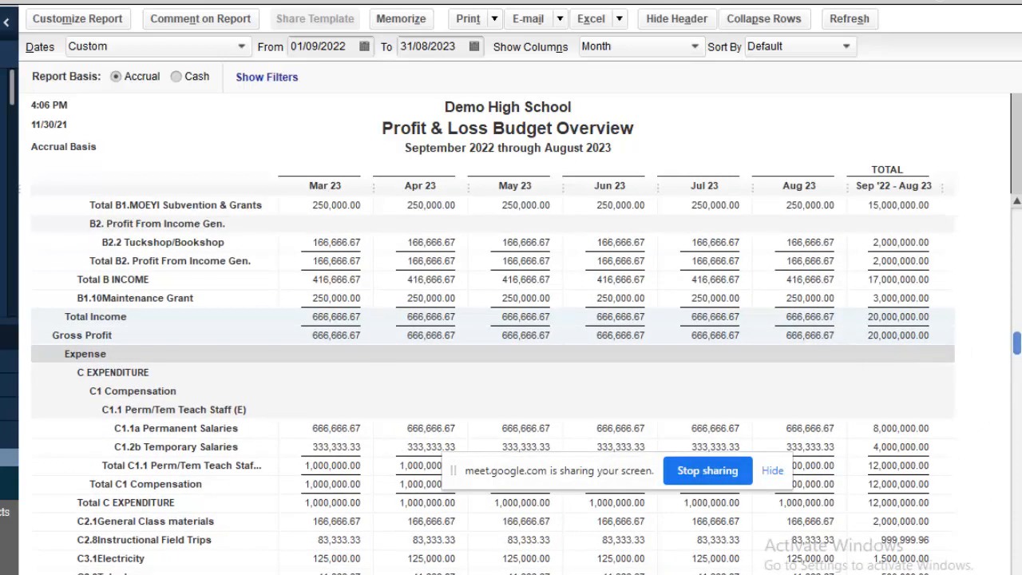
pyautogui.scroll(-3, 1012, 366)
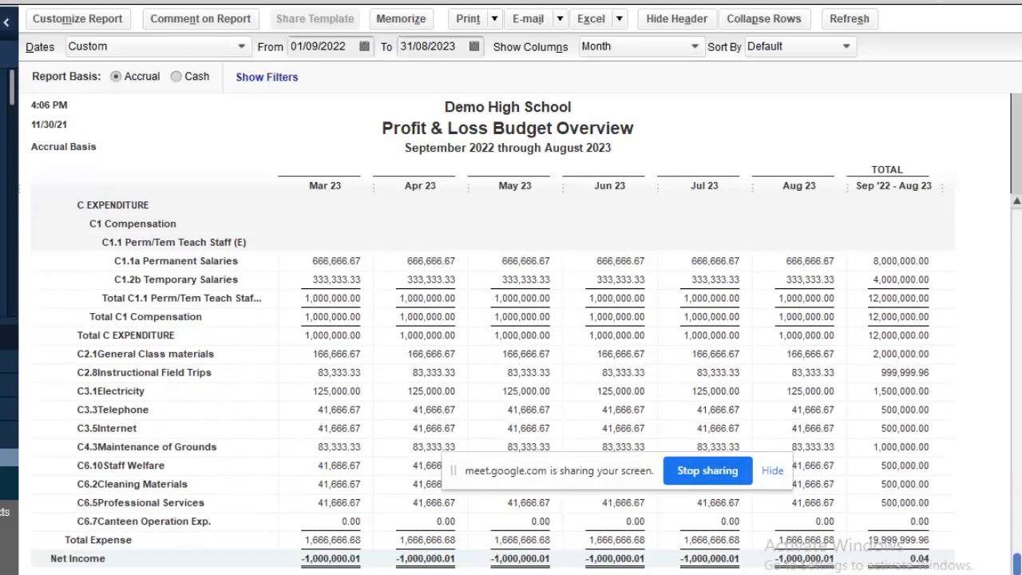
pyautogui.moveTo(1015, 564); pyautogui.dragTo(930, 242)
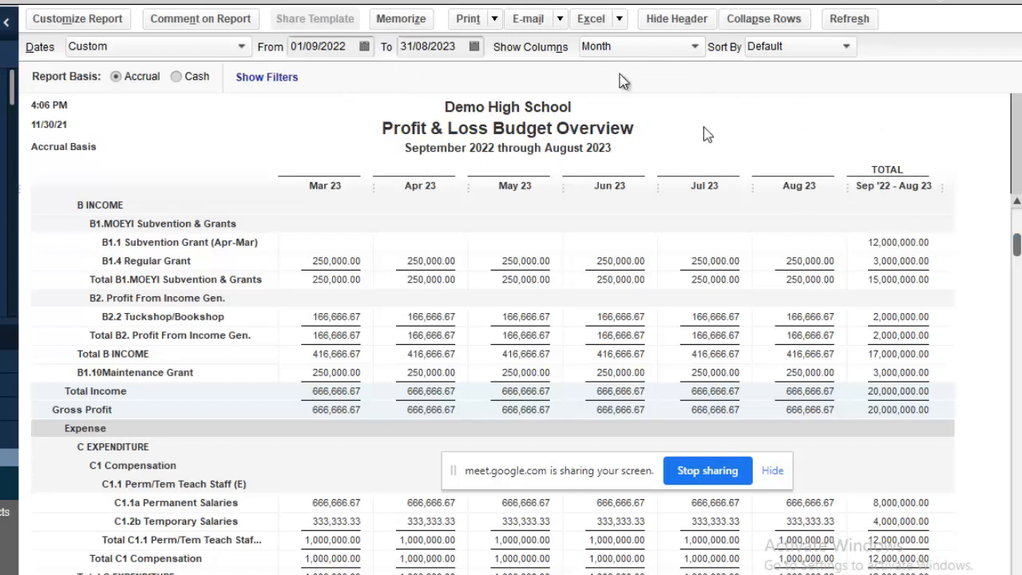
# Show the report columns by Year and widen the Sep '22 - Aug 23 total column.
pyautogui.click(693, 48)
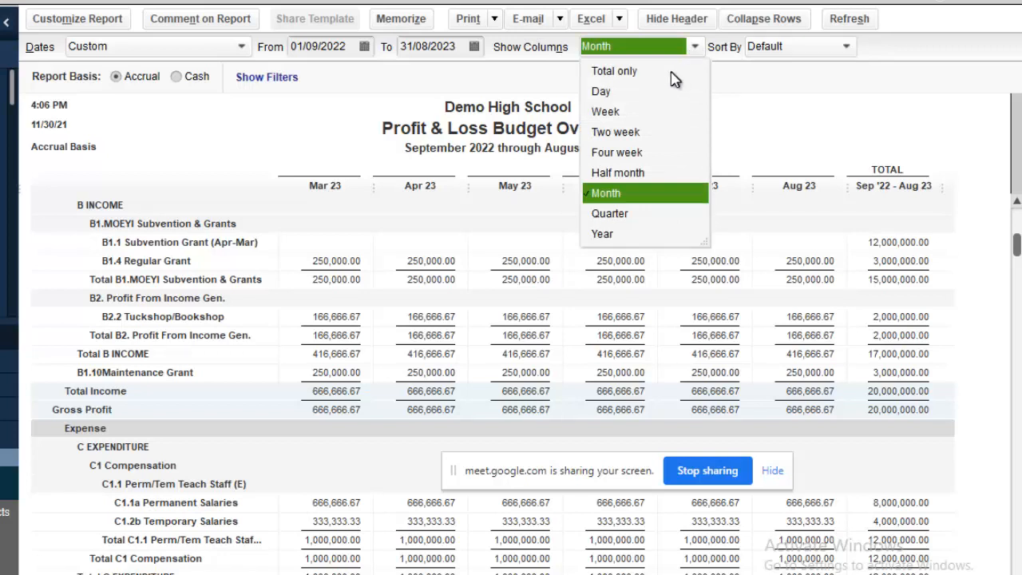
pyautogui.click(628, 233)
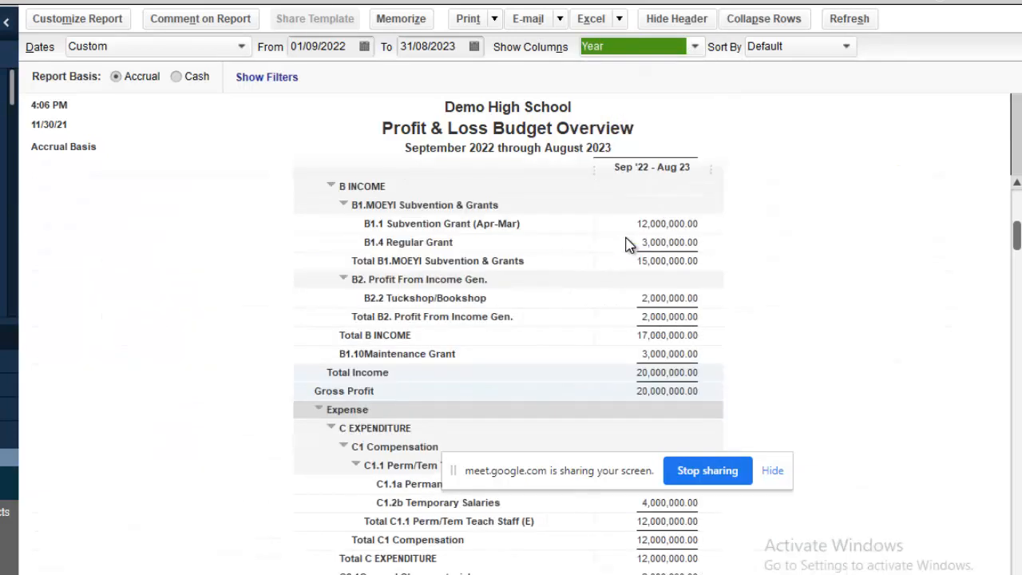
pyautogui.moveTo(594, 174); pyautogui.dragTo(550, 169)
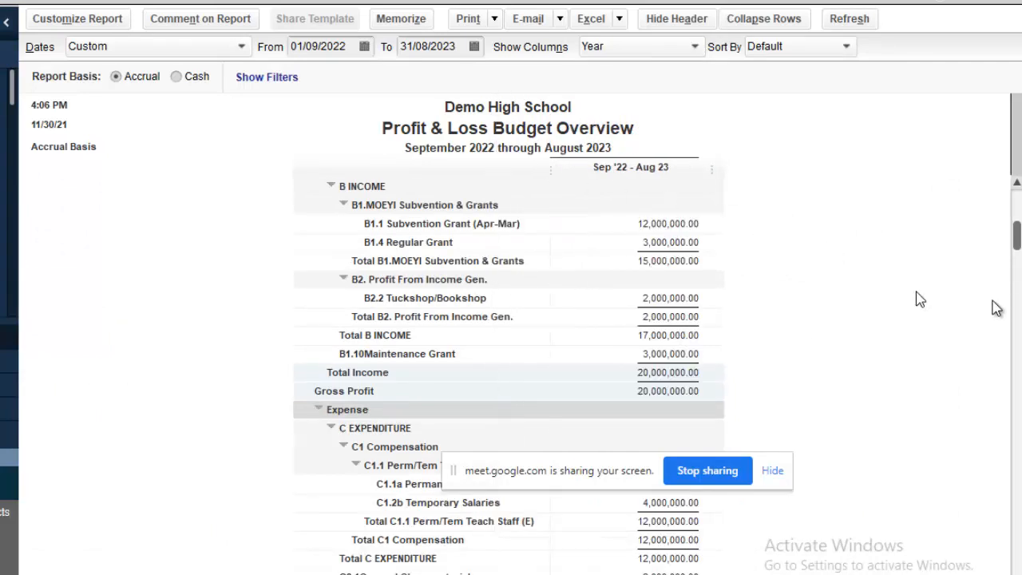
# Scroll through the yearly report to review total income and gross profit of 20,000,000.00.
pyautogui.moveTo(588, 479); pyautogui.dragTo(2, 286)
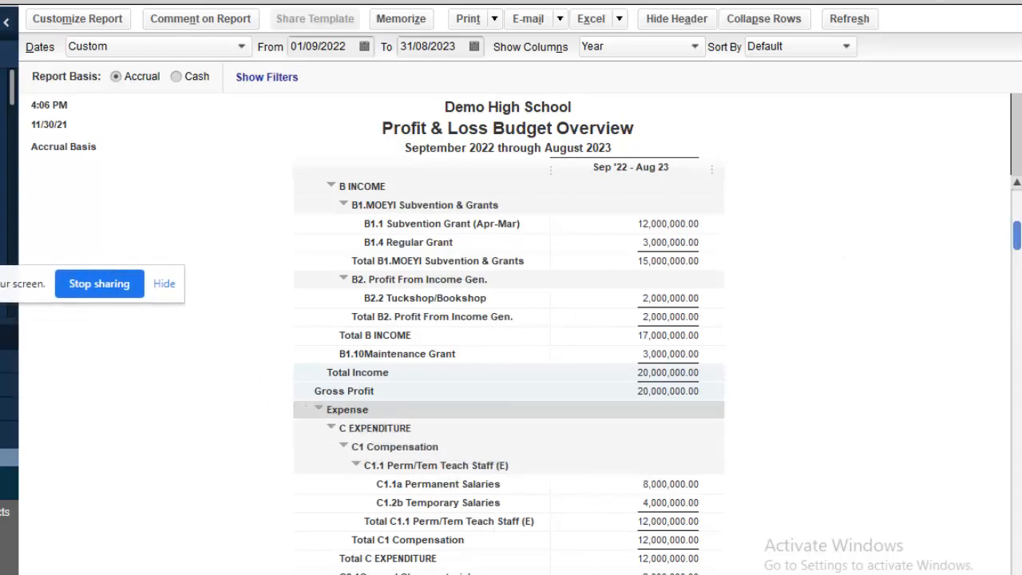
pyautogui.moveTo(1019, 248); pyautogui.dragTo(962, 240)
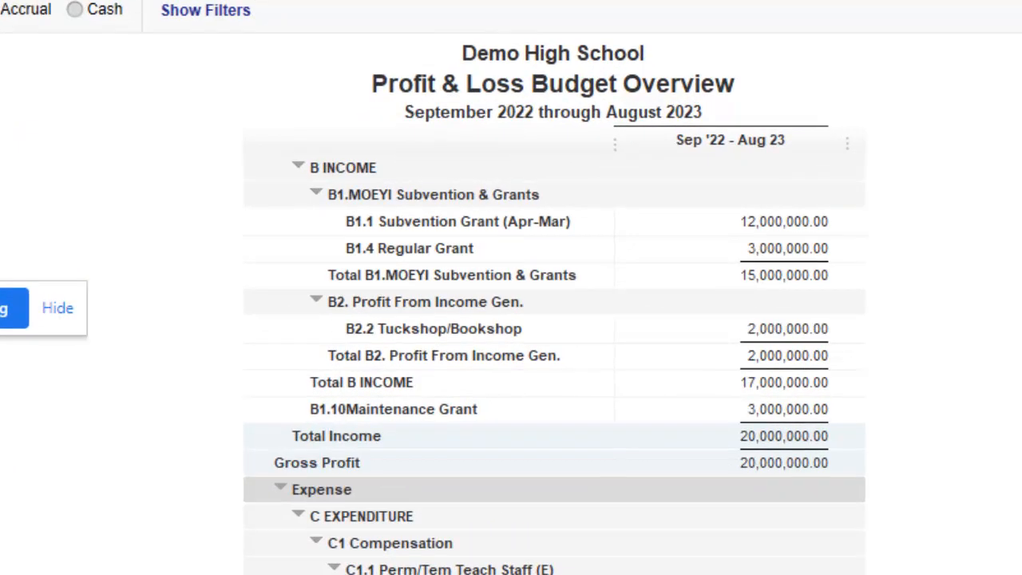
pyautogui.scroll(1, 554, 365)
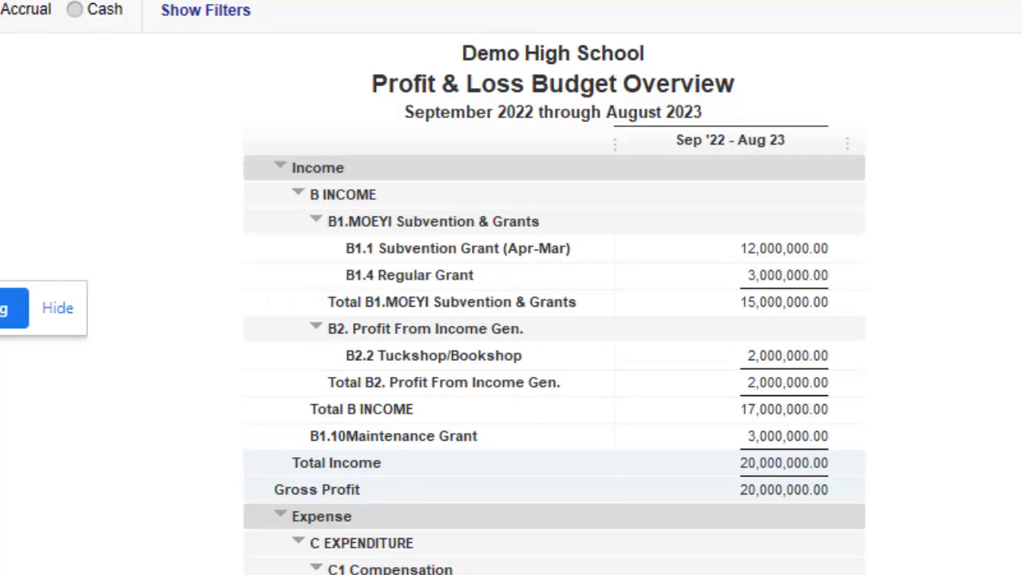
pyautogui.scroll(-8, 554, 365)
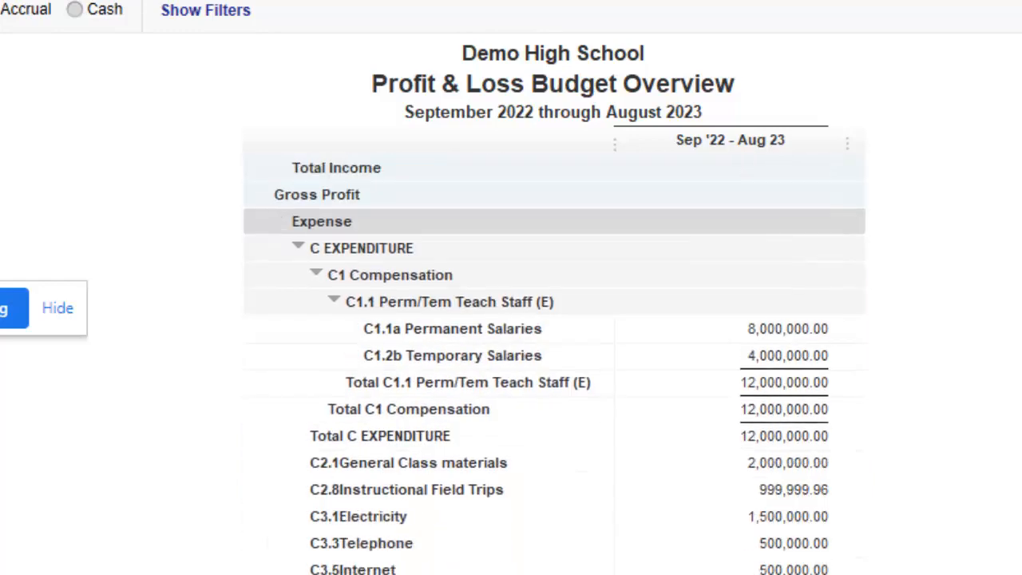
pyautogui.scroll(-4, 554, 365)
pyautogui.scroll(11, 554, 365)
pyautogui.scroll(-11, 554, 365)
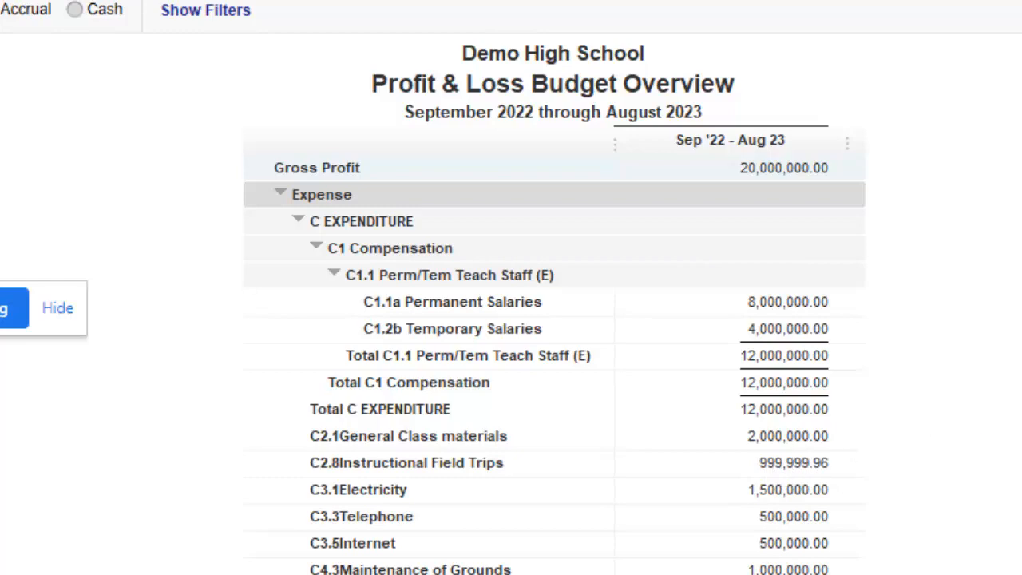
pyautogui.scroll(4, 553, 364)
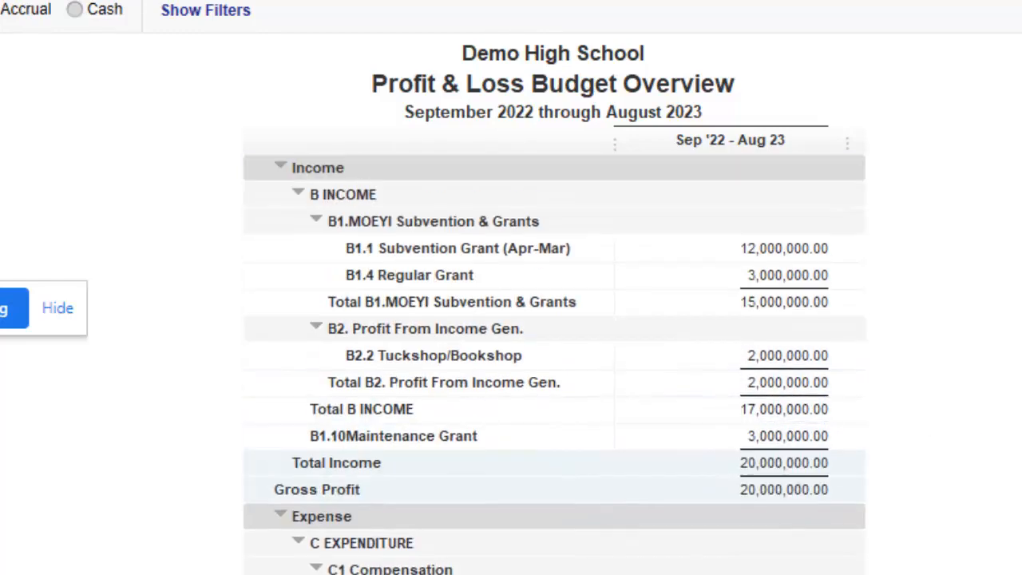
pyautogui.scroll(-4, 553, 364)
pyautogui.scroll(4, 552, 364)
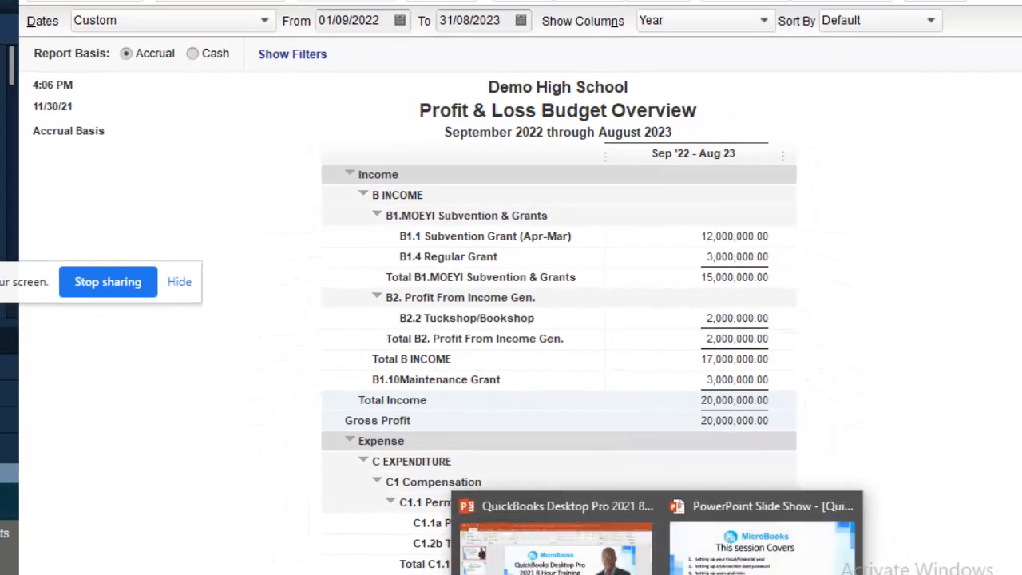
# Return to the PowerPoint slide show and advance through three slides to the MicroBooks logo slide.
pyautogui.click(766, 550)
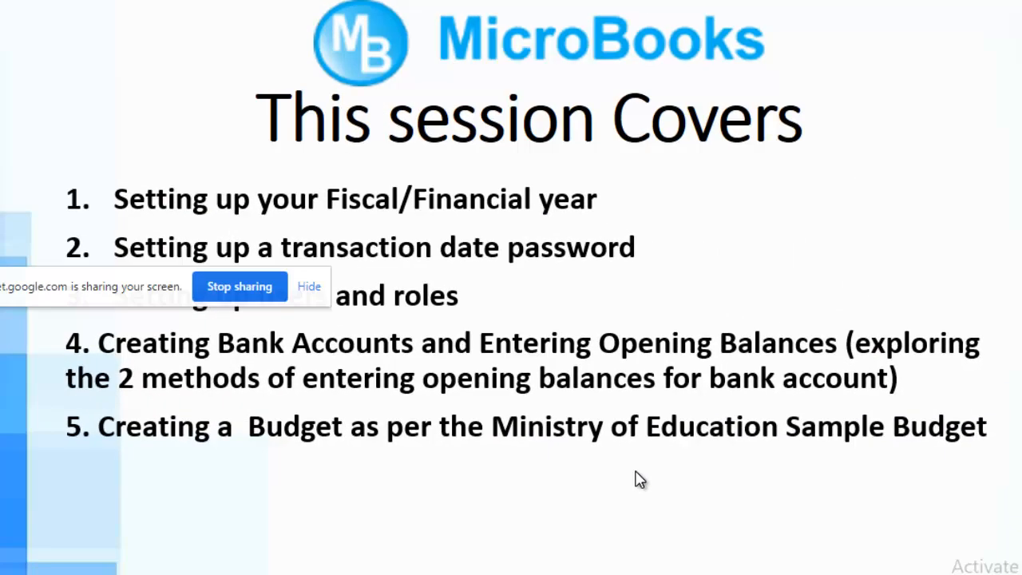
pyautogui.click(653, 553)
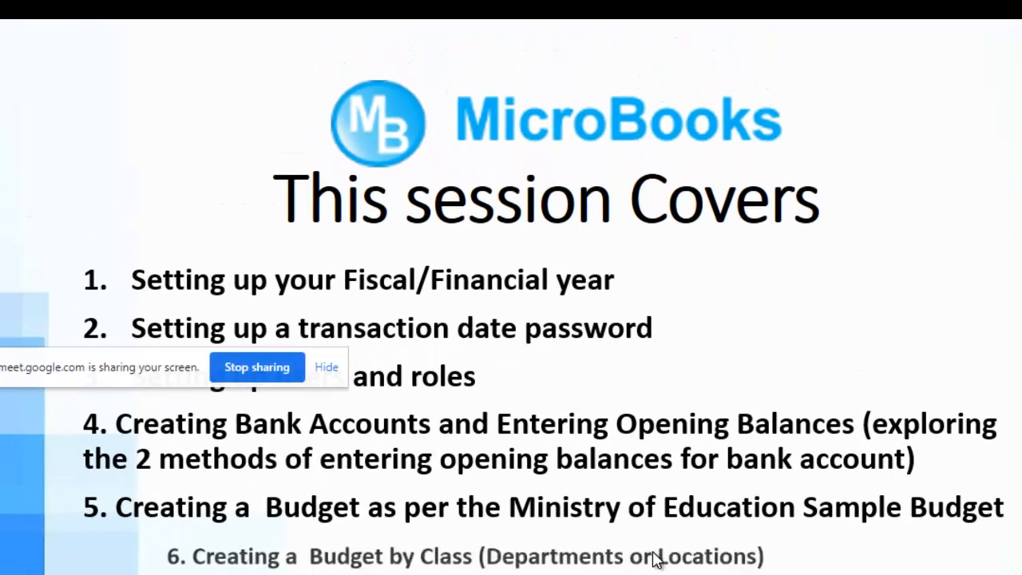
pyautogui.click(653, 553)
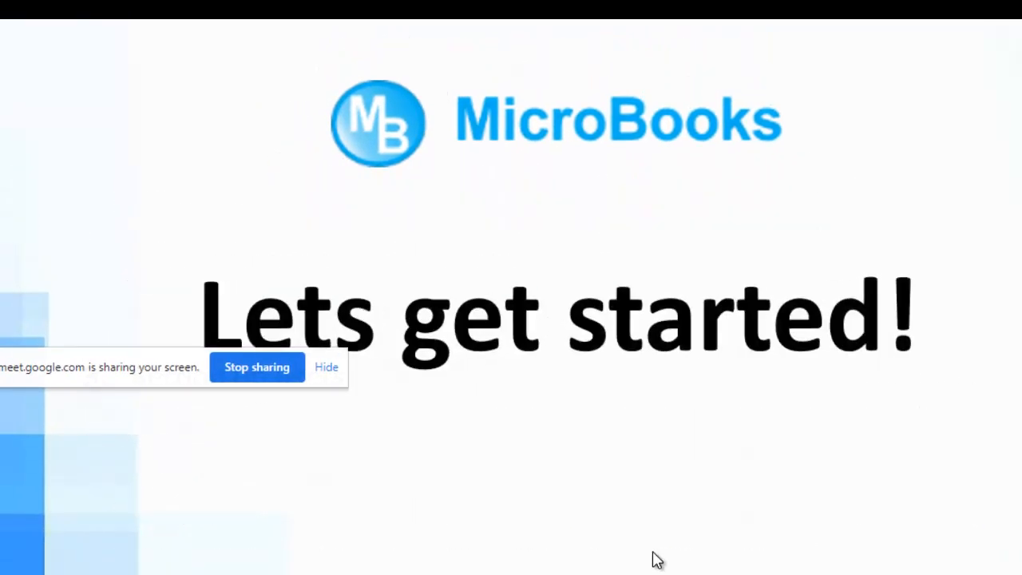
pyautogui.click(653, 558)
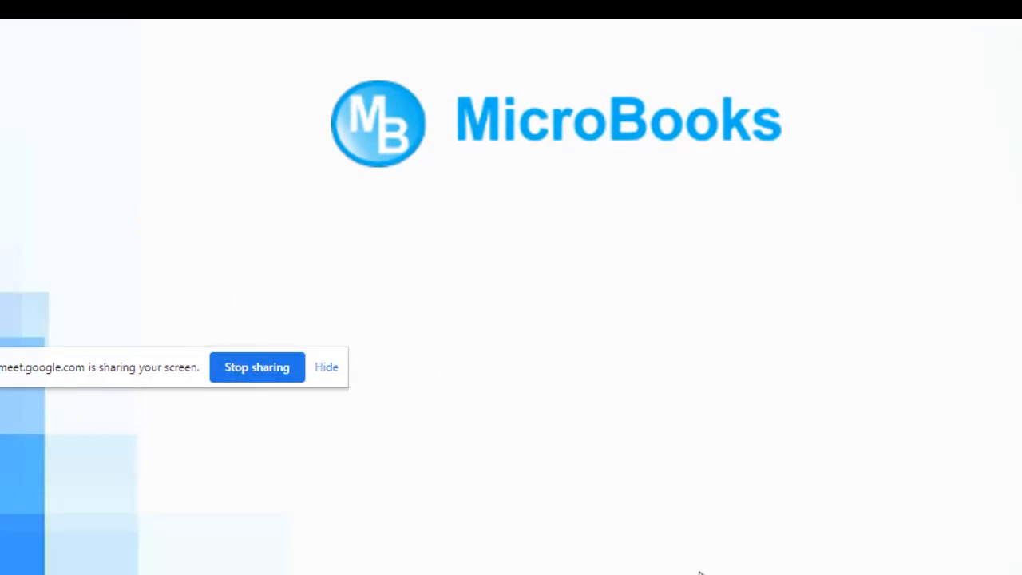